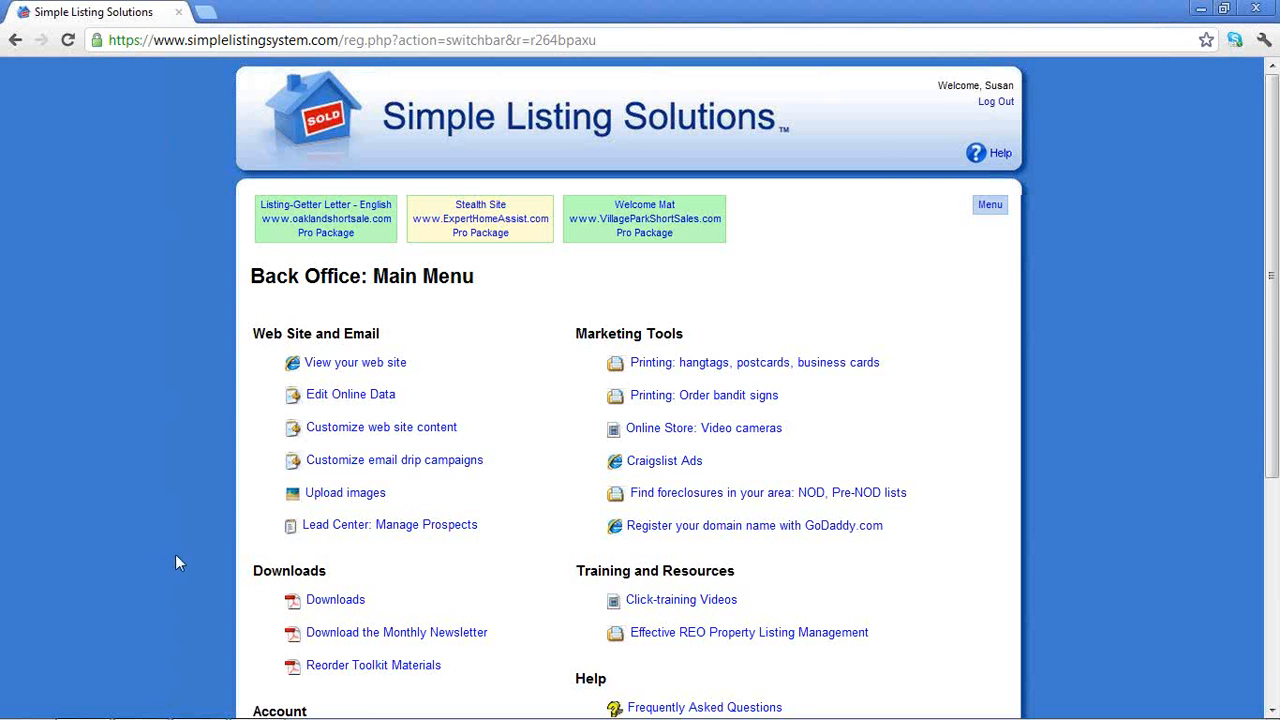
Download the 'How to modify your newsletter' guide, keep it, and open TWM_HowToUse (1).pdf
{"action": "scroll", "coordinate": [177, 563], "scroll_direction": "down", "scroll_amount": 2}
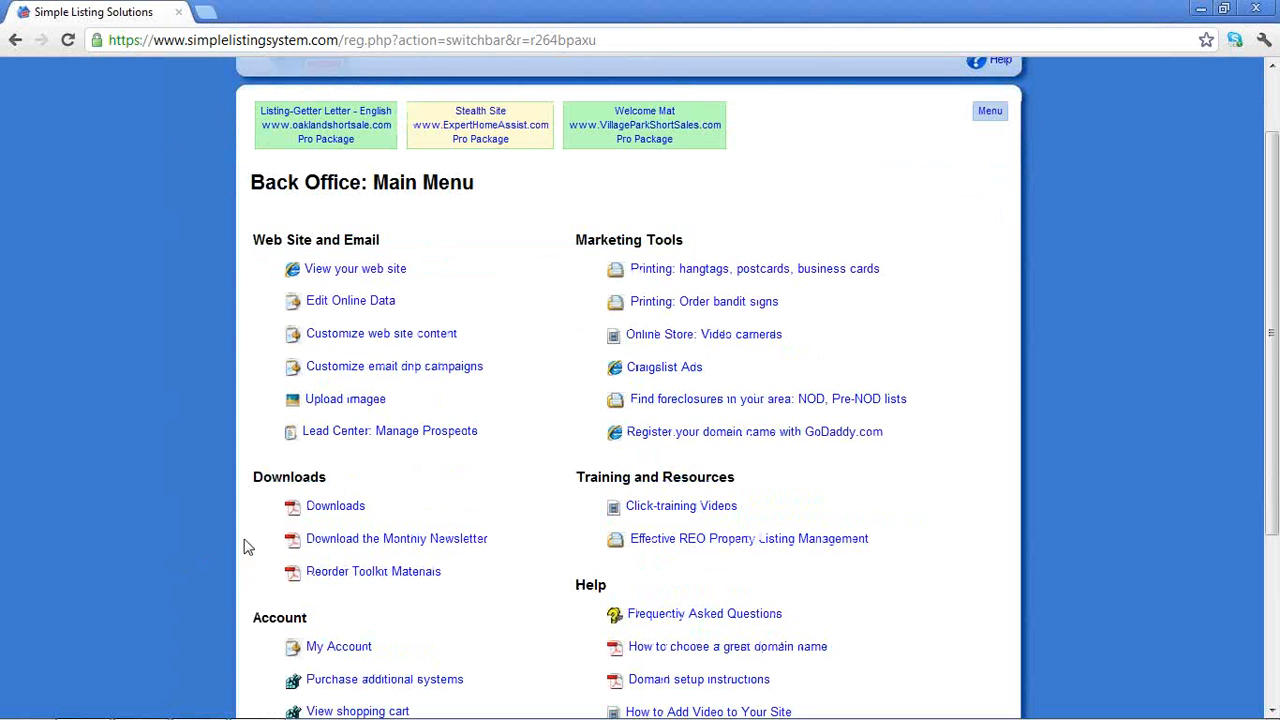
{"action": "left_click", "coordinate": [347, 545]}
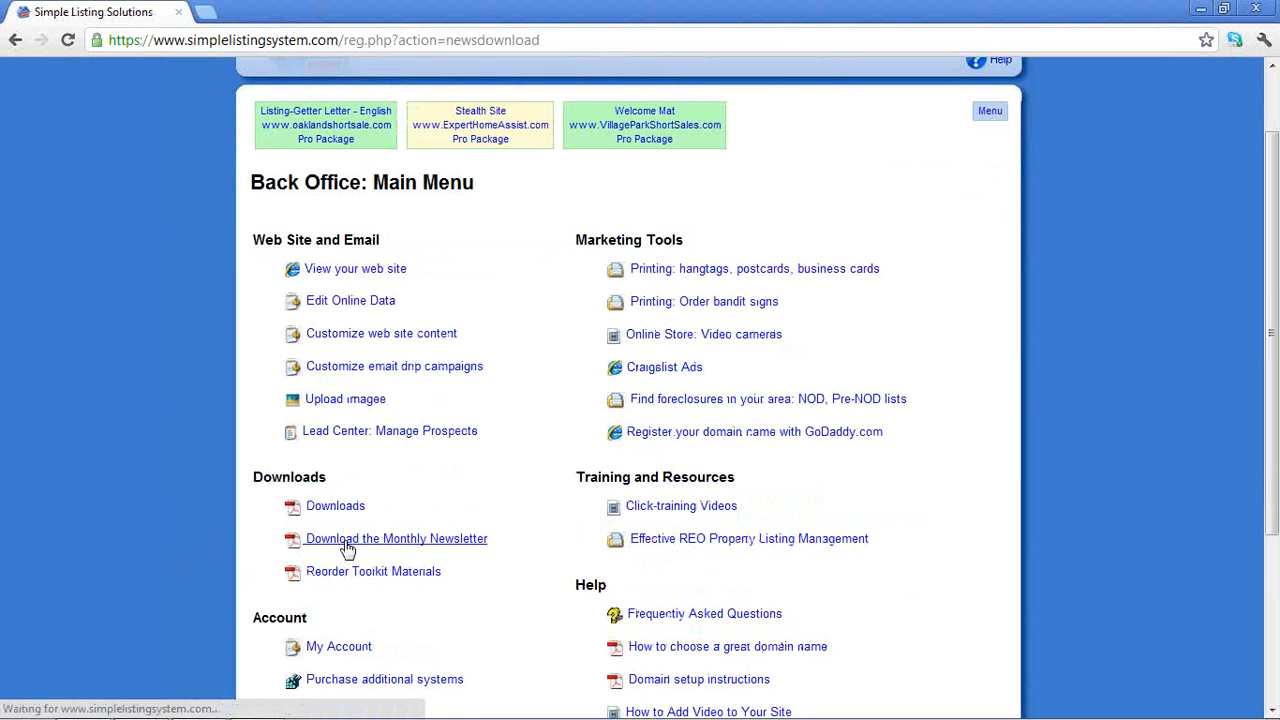
{"action": "scroll", "coordinate": [540, 505], "scroll_direction": "down", "scroll_amount": 2}
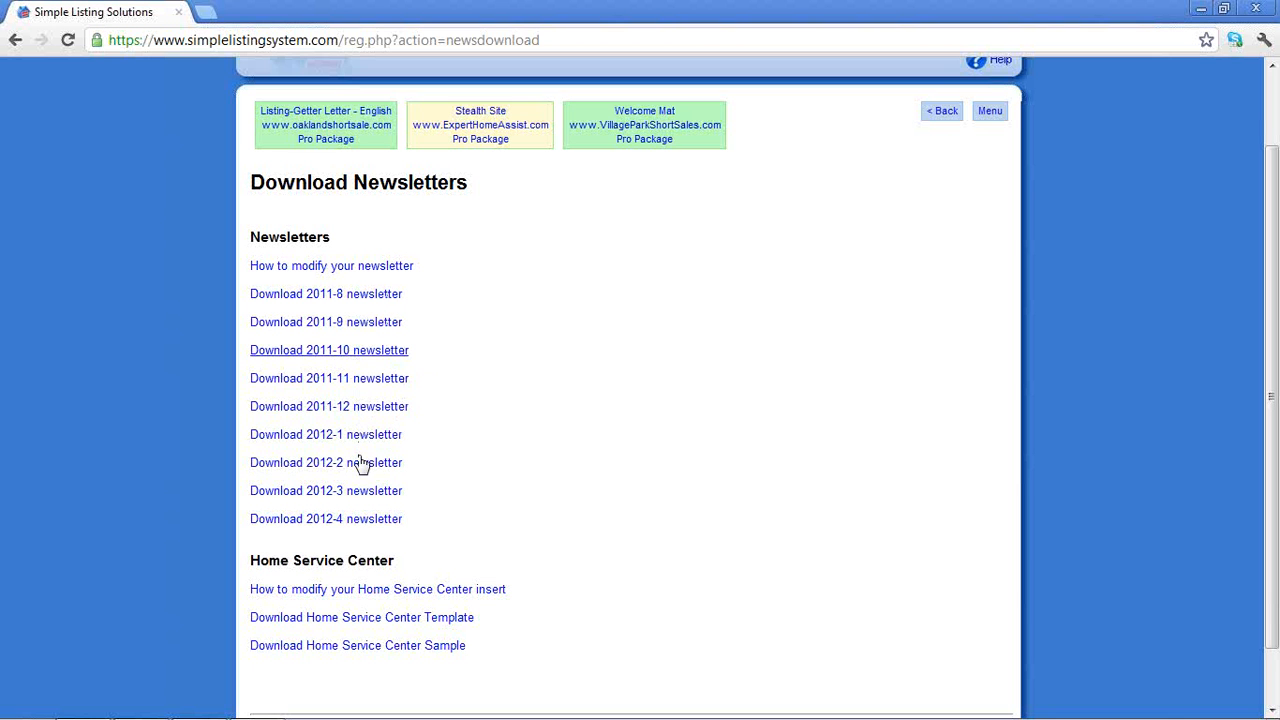
{"action": "left_click", "coordinate": [360, 267]}
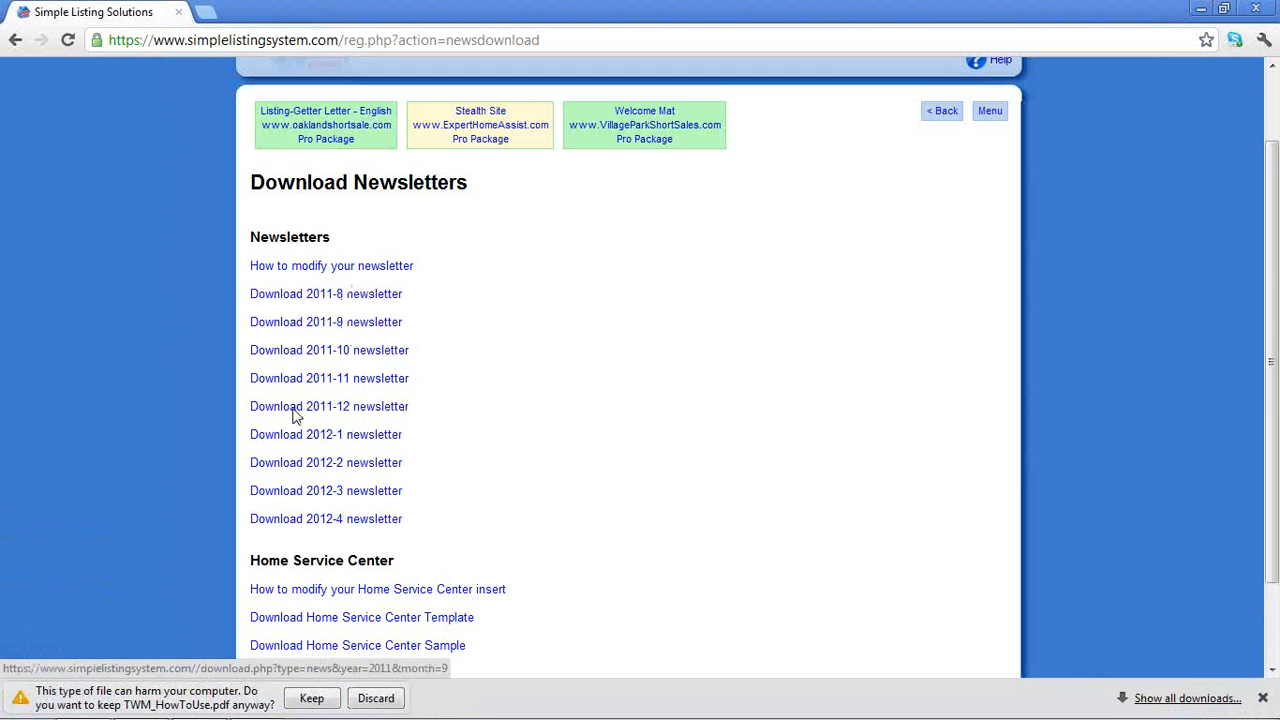
{"action": "left_click", "coordinate": [309, 698]}
{"action": "left_click", "coordinate": [143, 702]}
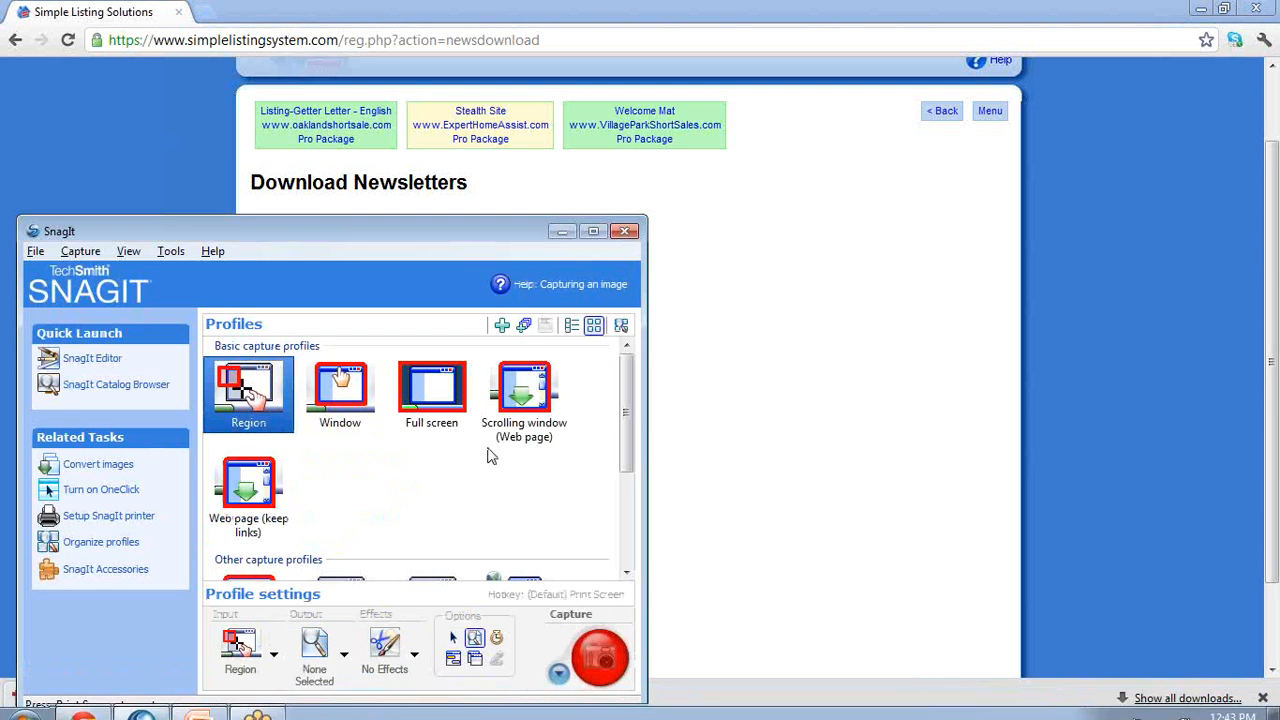
{"action": "left_click", "coordinate": [565, 233]}
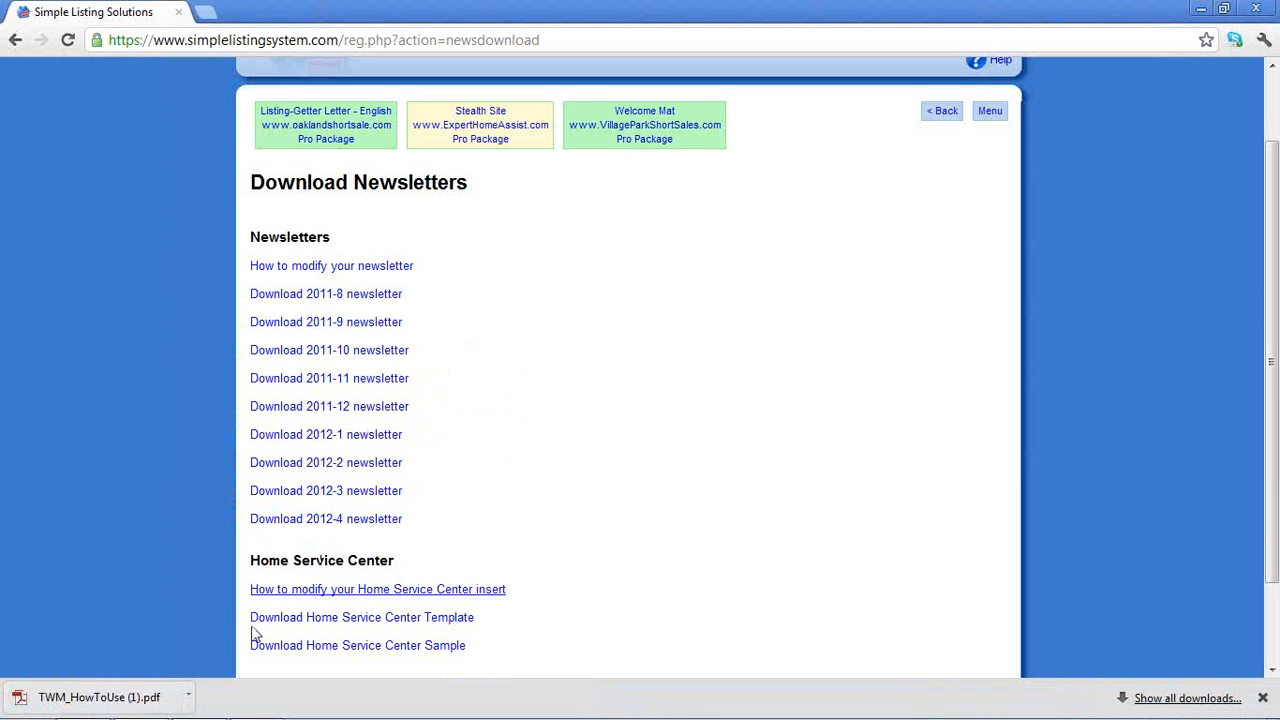
{"action": "left_click", "coordinate": [155, 700]}
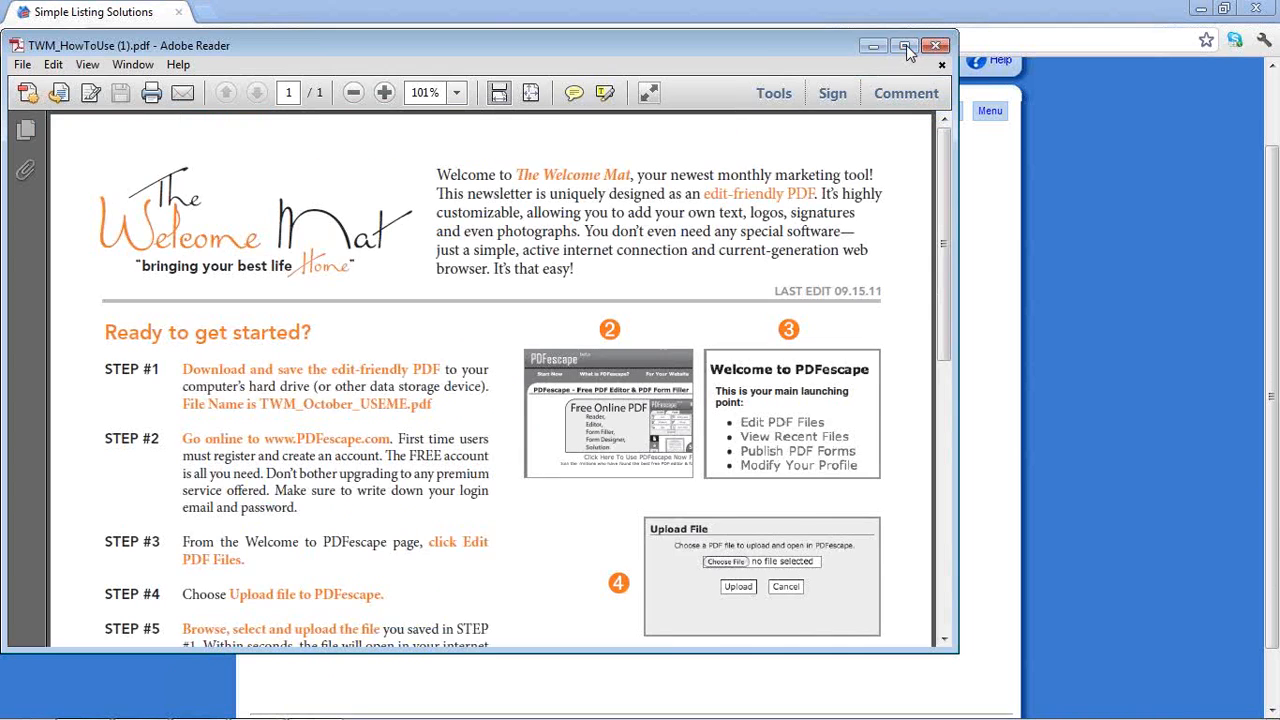
Maximize the Adobe Reader window showing the Welcome Mat how-to guide
{"action": "left_click", "coordinate": [905, 45]}
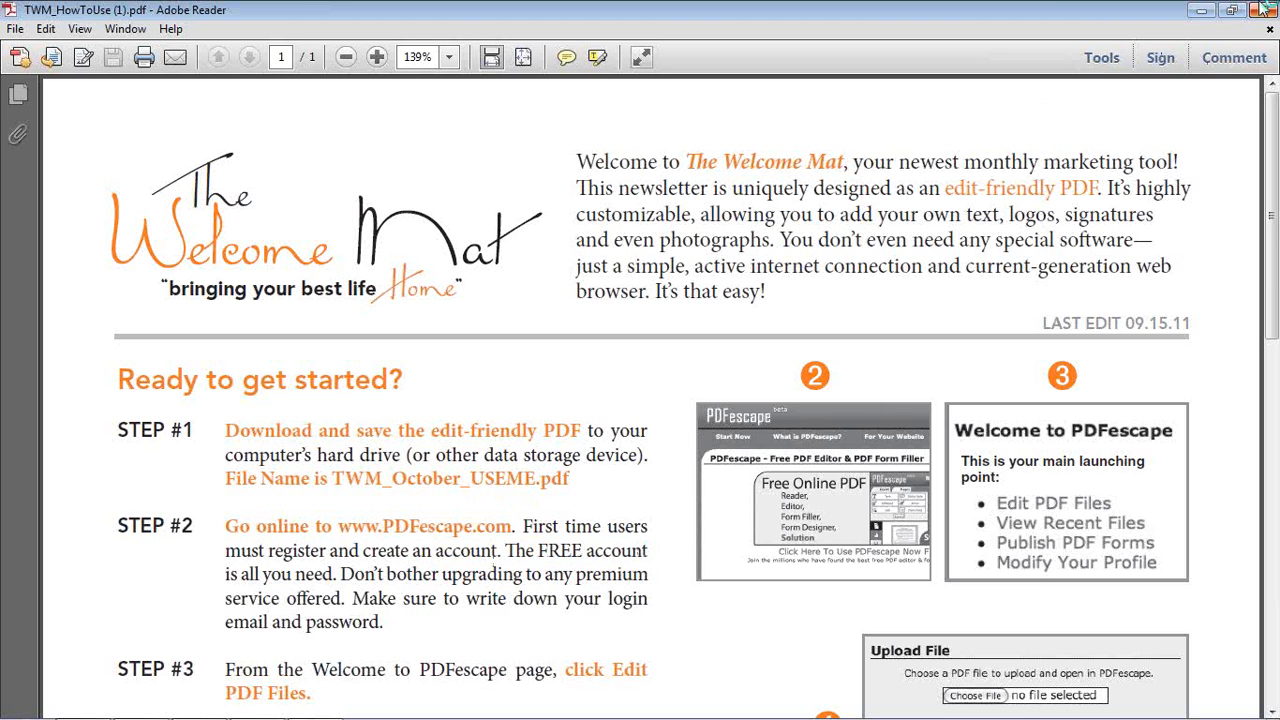
Download twm_newsletter_2012-4.pdf from the 'Download 2012-4 newsletter' link and keep the file
{"action": "left_click", "coordinate": [1205, 17]}
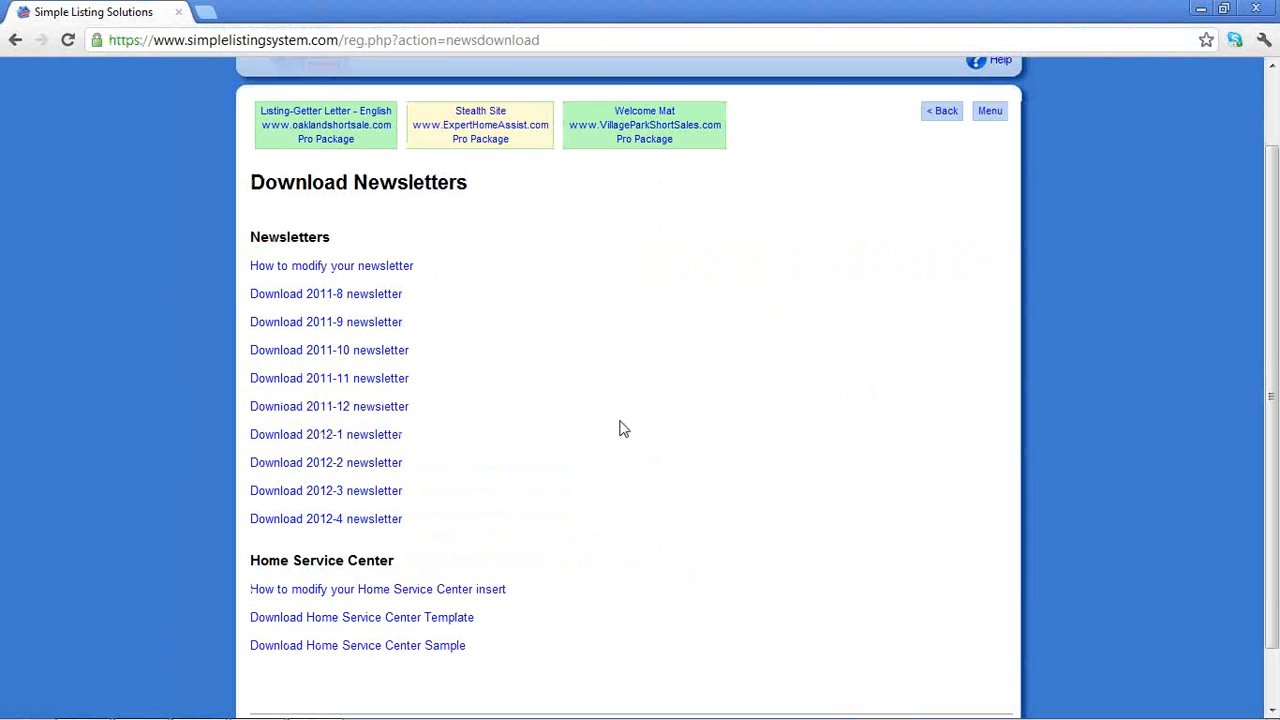
{"action": "right_click", "coordinate": [351, 518]}
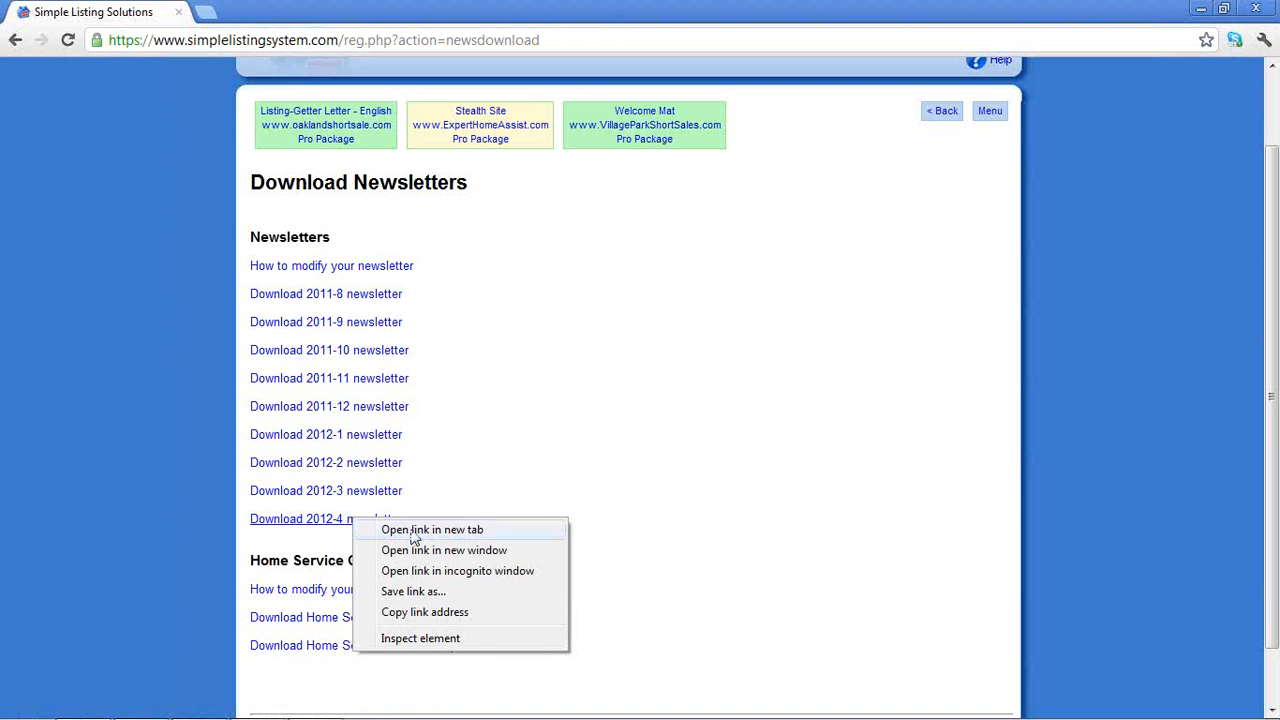
{"action": "left_click", "coordinate": [320, 527]}
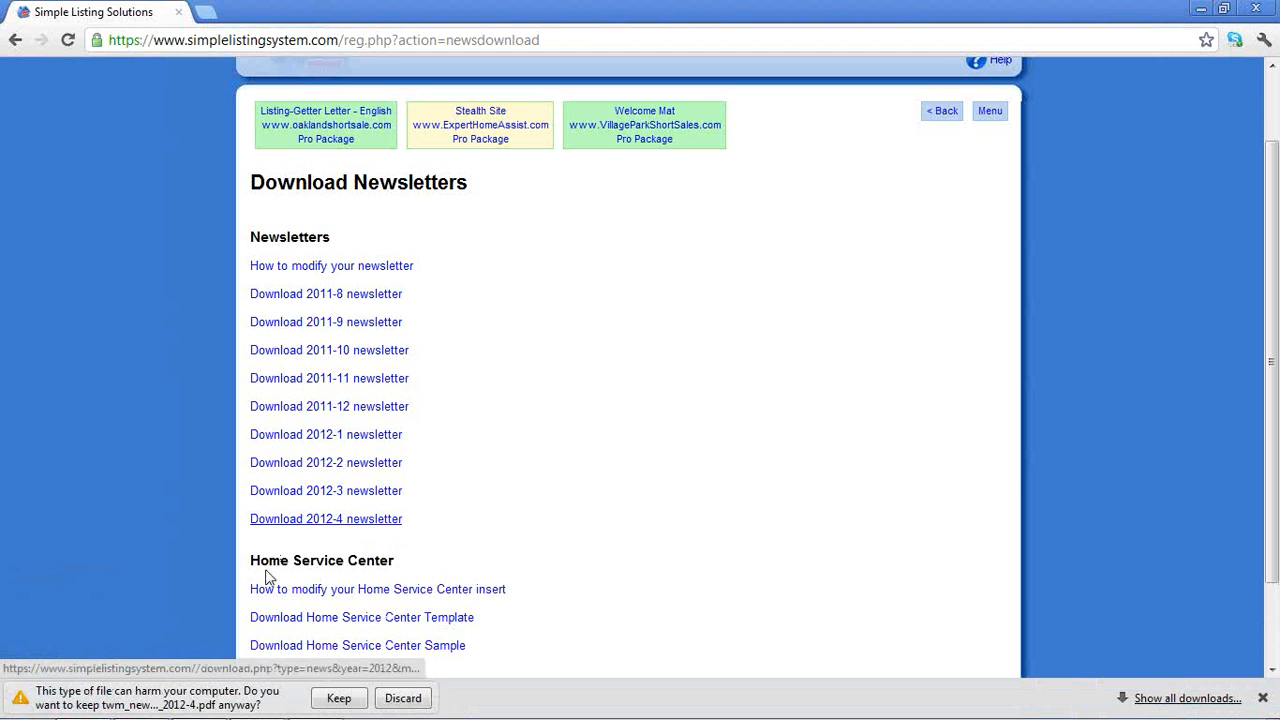
{"action": "left_click", "coordinate": [337, 698]}
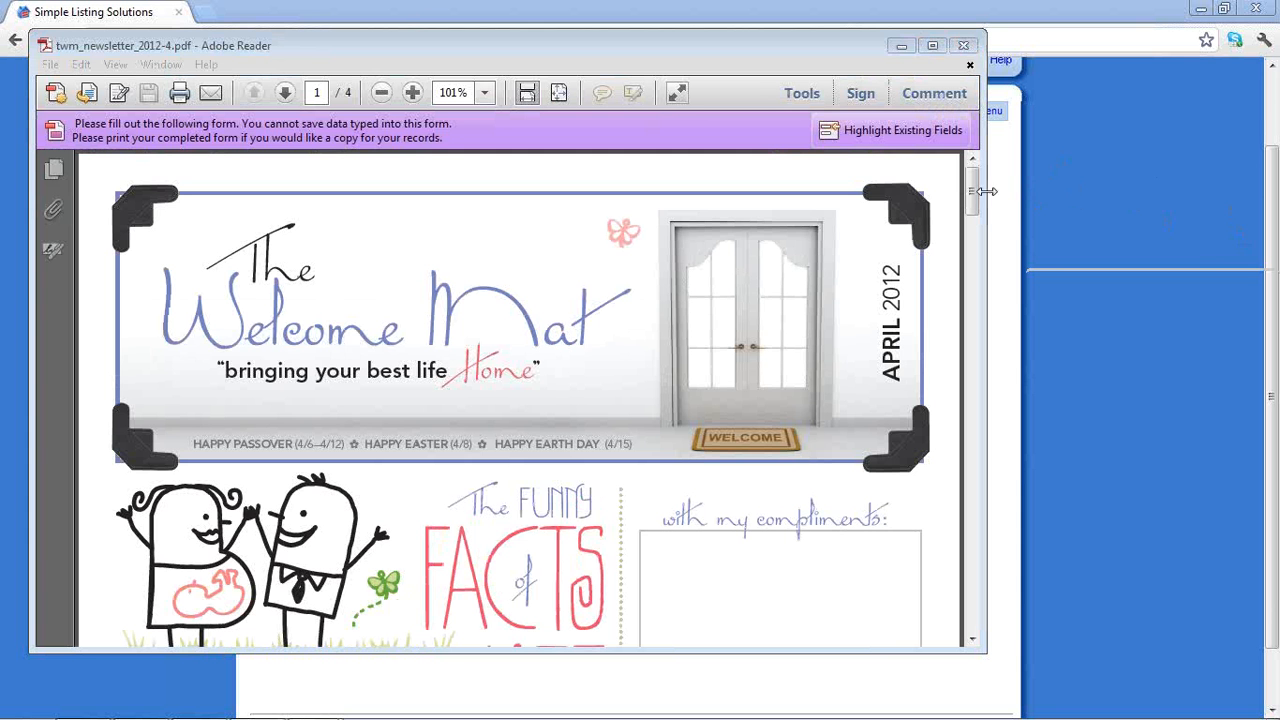
Scroll through the April 2012 newsletter down to page 4 of 4
{"action": "left_click_drag", "start_coordinate": [969, 192], "coordinate": [968, 220]}
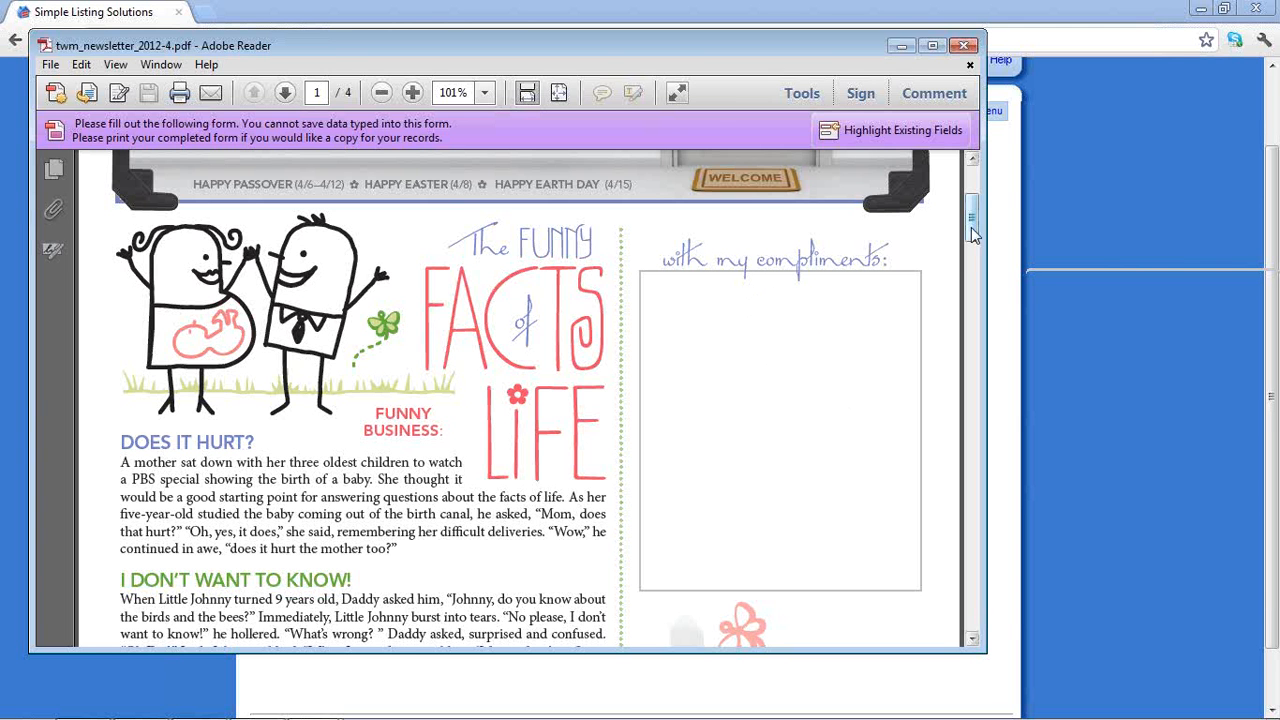
{"action": "left_click_drag", "start_coordinate": [971, 227], "coordinate": [956, 285]}
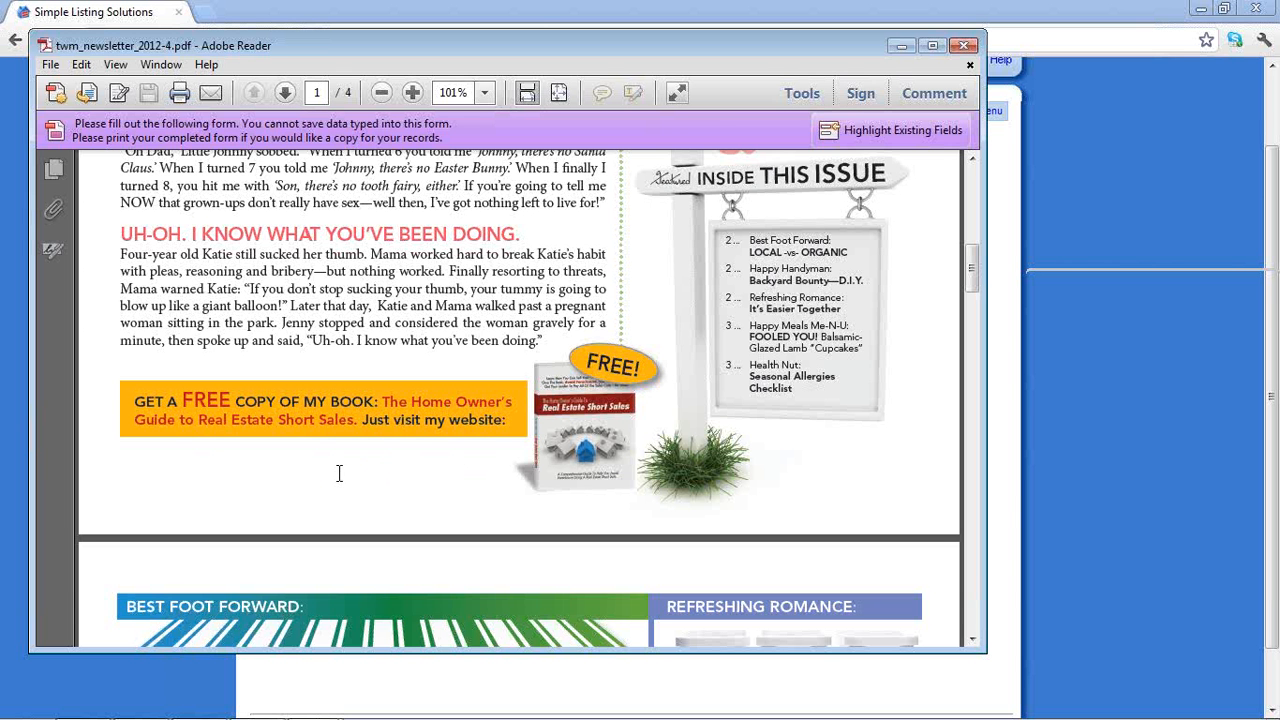
{"action": "mouse_move", "coordinate": [966, 272]}
{"action": "left_mouse_down"}
{"action": "mouse_move", "coordinate": [922, 434]}
{"action": "mouse_move", "coordinate": [930, 546]}
{"action": "left_mouse_up"}
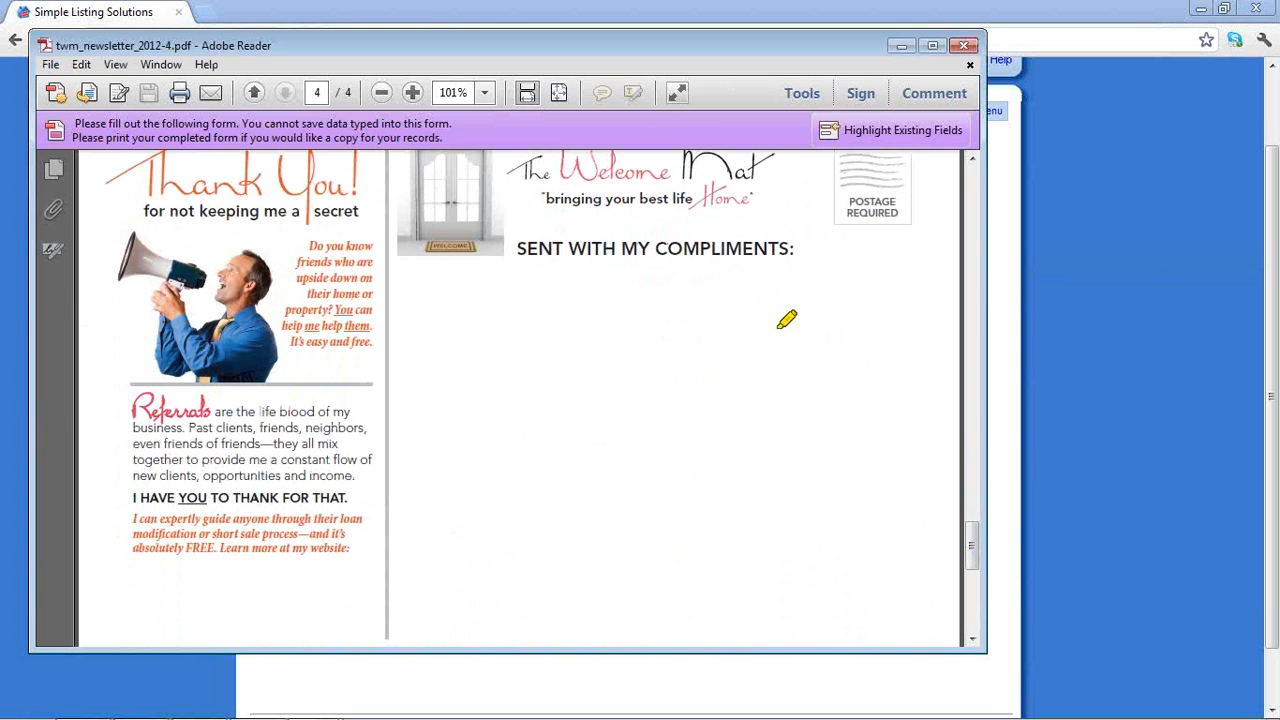
Draw yellow highlighter marks around and inside the 'SENT WITH MY COMPLIMENTS:' area
{"action": "mouse_move", "coordinate": [798, 251]}
{"action": "left_mouse_down"}
{"action": "mouse_move", "coordinate": [392, 268]}
{"action": "mouse_move", "coordinate": [395, 370]}
{"action": "mouse_move", "coordinate": [820, 348]}
{"action": "mouse_move", "coordinate": [805, 258]}
{"action": "left_mouse_up"}
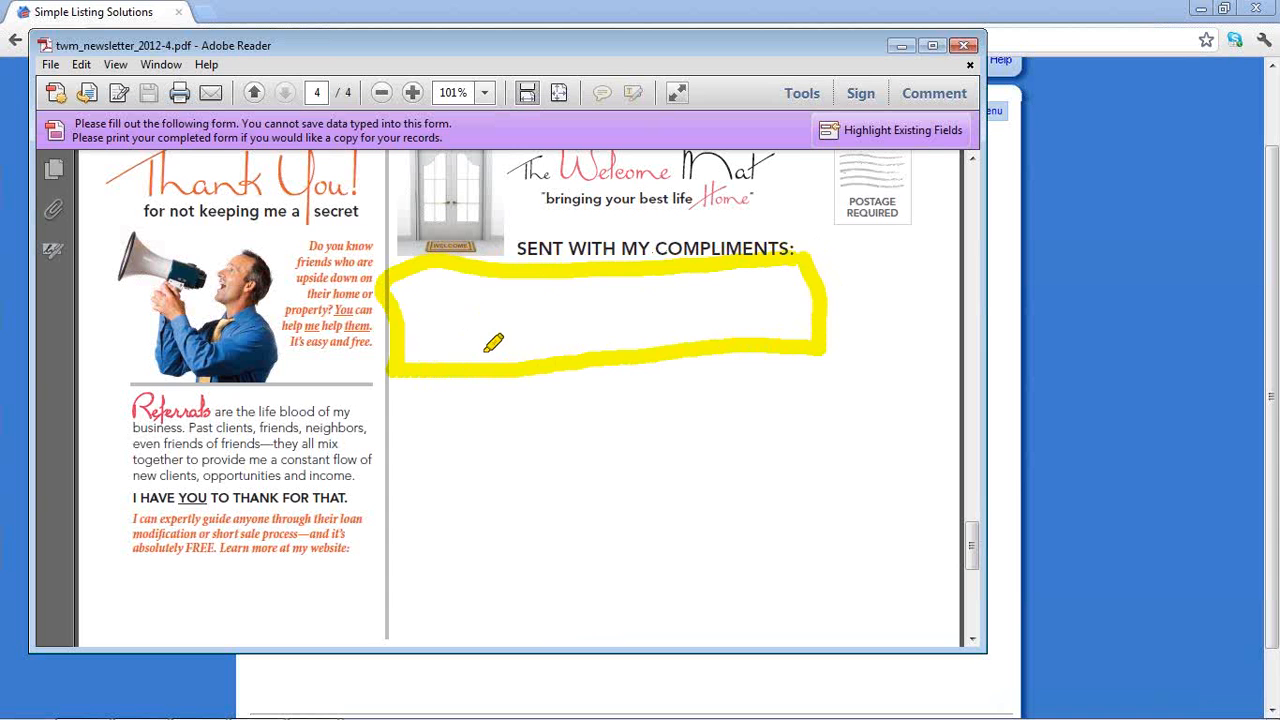
{"action": "left_click", "coordinate": [472, 294]}
{"action": "mouse_move", "coordinate": [424, 298]}
{"action": "left_mouse_down"}
{"action": "mouse_move", "coordinate": [434, 330]}
{"action": "mouse_move", "coordinate": [502, 300]}
{"action": "mouse_move", "coordinate": [476, 279]}
{"action": "mouse_move", "coordinate": [452, 322]}
{"action": "left_mouse_up"}
{"action": "left_click", "coordinate": [443, 287]}
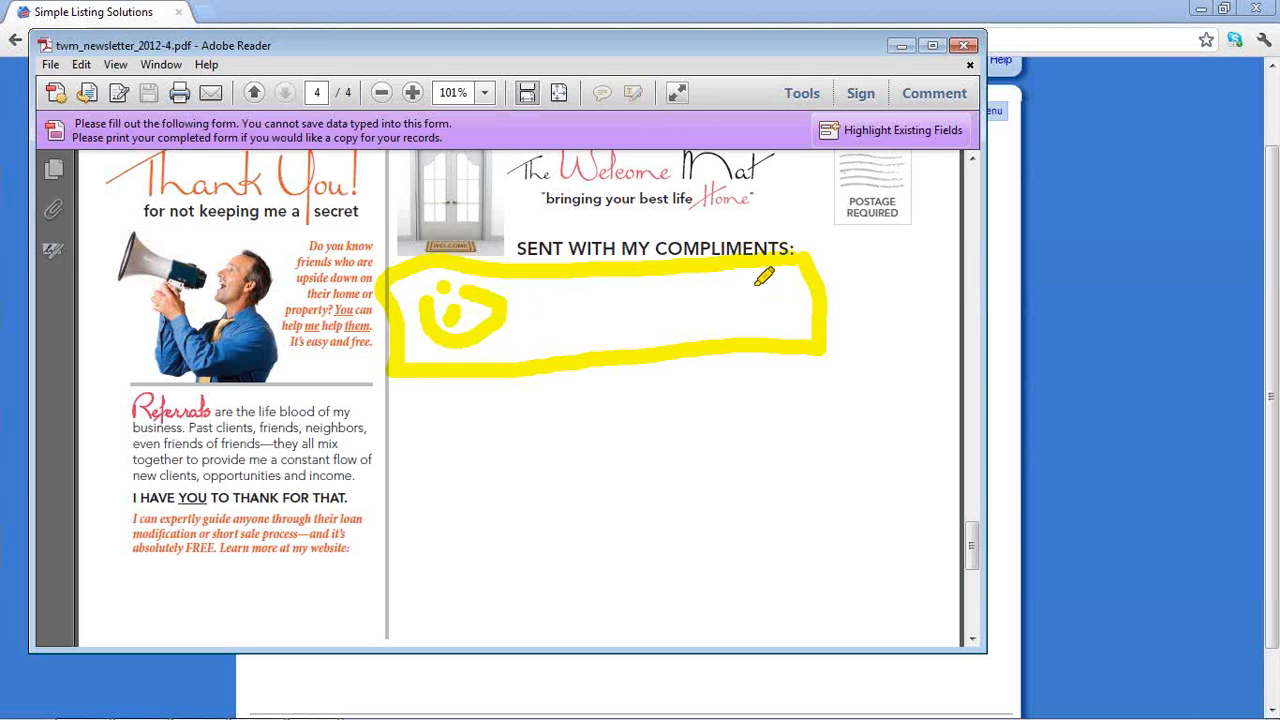
{"action": "mouse_move", "coordinate": [754, 280]}
{"action": "left_mouse_down"}
{"action": "mouse_move", "coordinate": [782, 320]}
{"action": "mouse_move", "coordinate": [765, 276]}
{"action": "mouse_move", "coordinate": [750, 282]}
{"action": "left_mouse_up"}
{"action": "left_click_drag", "start_coordinate": [545, 304], "coordinate": [664, 283]}
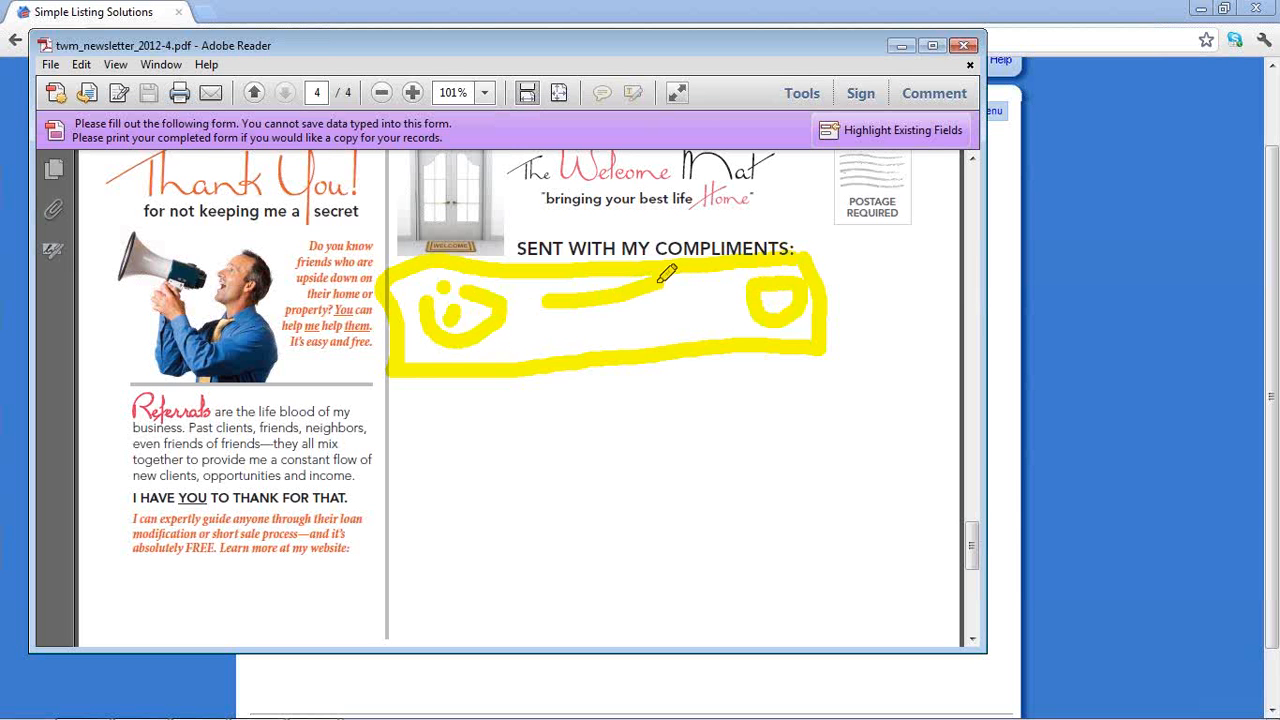
{"action": "left_click_drag", "start_coordinate": [558, 321], "coordinate": [640, 312]}
{"action": "left_click_drag", "start_coordinate": [560, 345], "coordinate": [632, 329]}
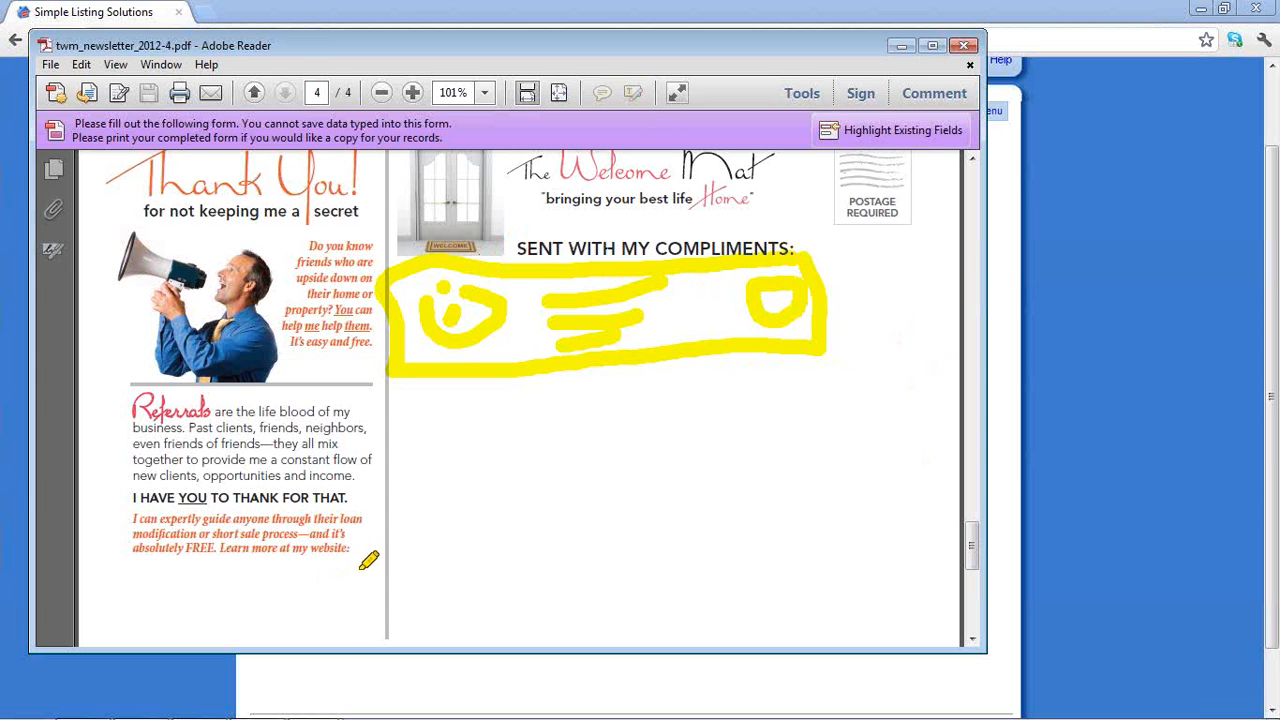
Outline the blank space below 'Learn more at my website', then return to Normal mode
{"action": "mouse_move", "coordinate": [368, 564]}
{"action": "left_mouse_down"}
{"action": "mouse_move", "coordinate": [128, 566]}
{"action": "mouse_move", "coordinate": [124, 634]}
{"action": "mouse_move", "coordinate": [386, 626]}
{"action": "mouse_move", "coordinate": [376, 562]}
{"action": "left_mouse_up"}
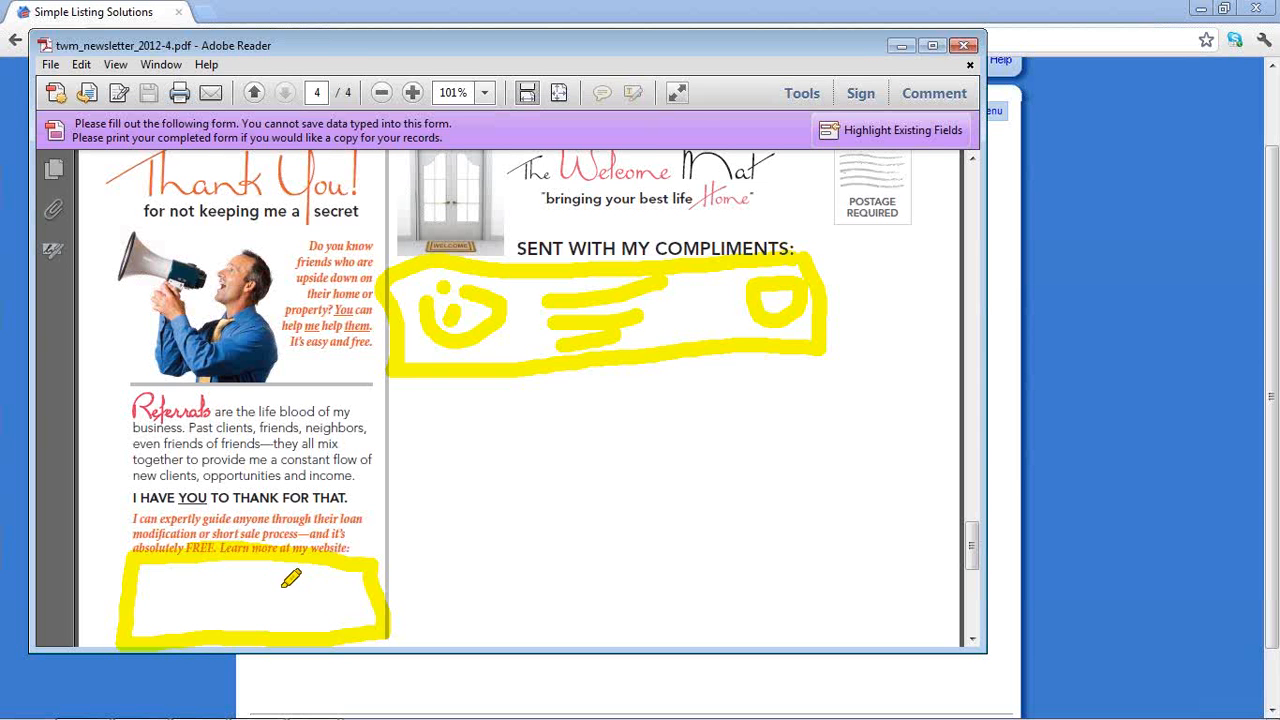
{"action": "right_click", "coordinate": [708, 542]}
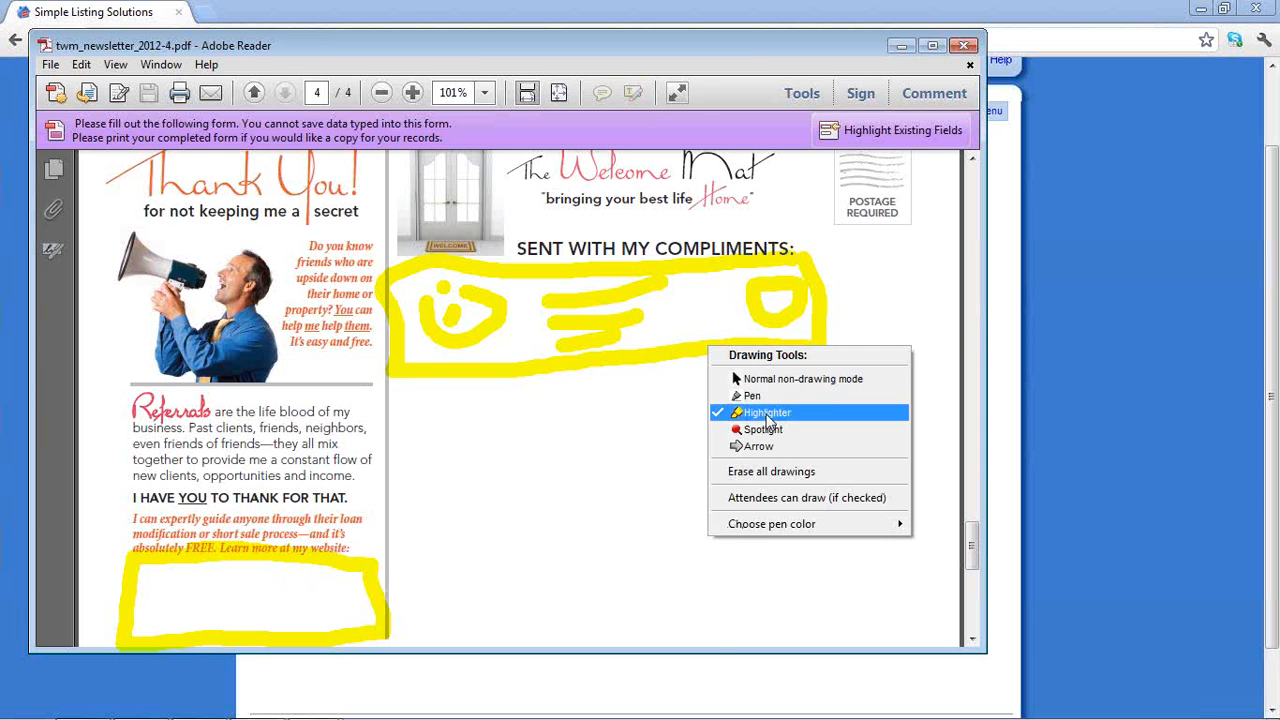
{"action": "left_click", "coordinate": [775, 388]}
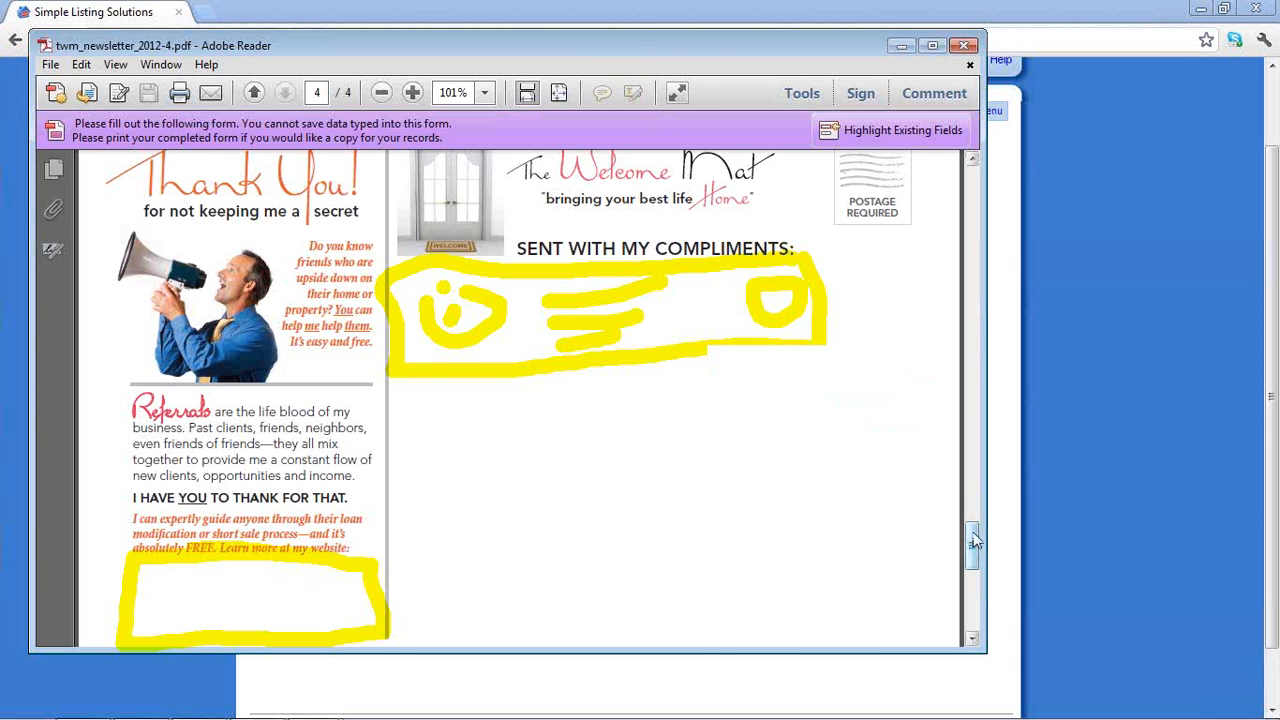
Close the April 2012 newsletter PDF and open a blank new Chrome tab
{"action": "left_click_drag", "start_coordinate": [964, 530], "coordinate": [968, 610]}
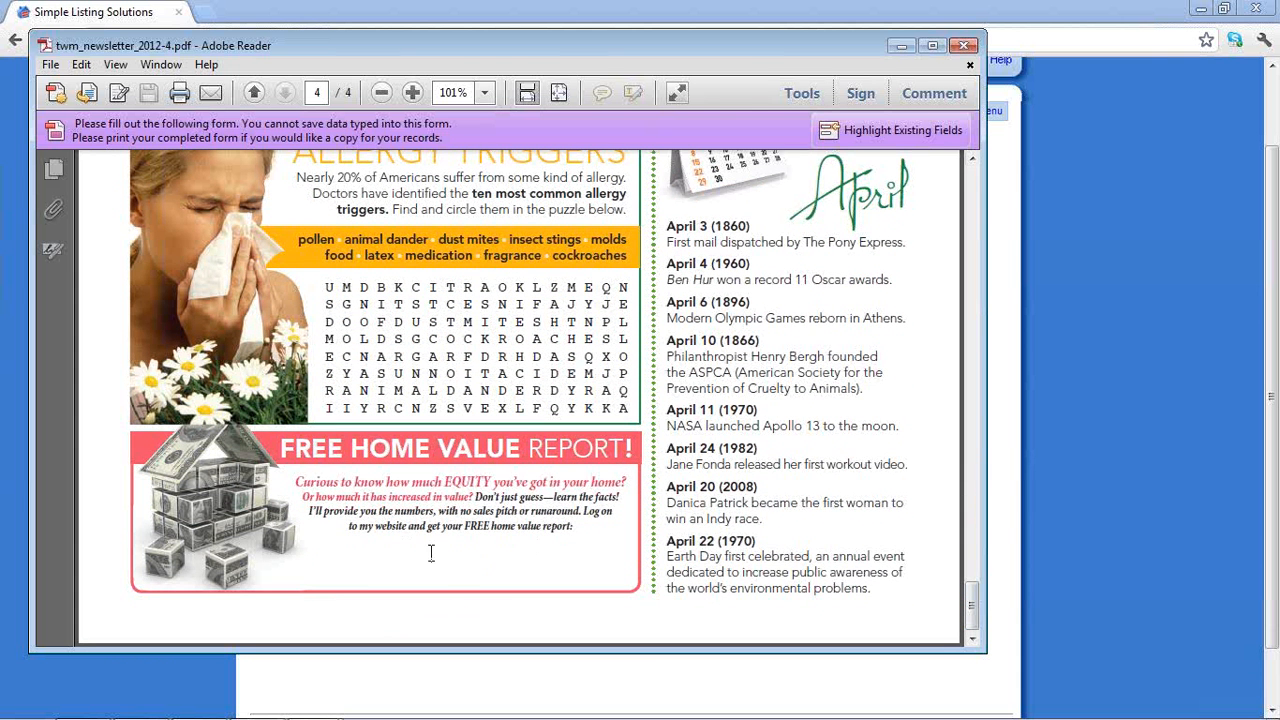
{"action": "left_click", "coordinate": [965, 50]}
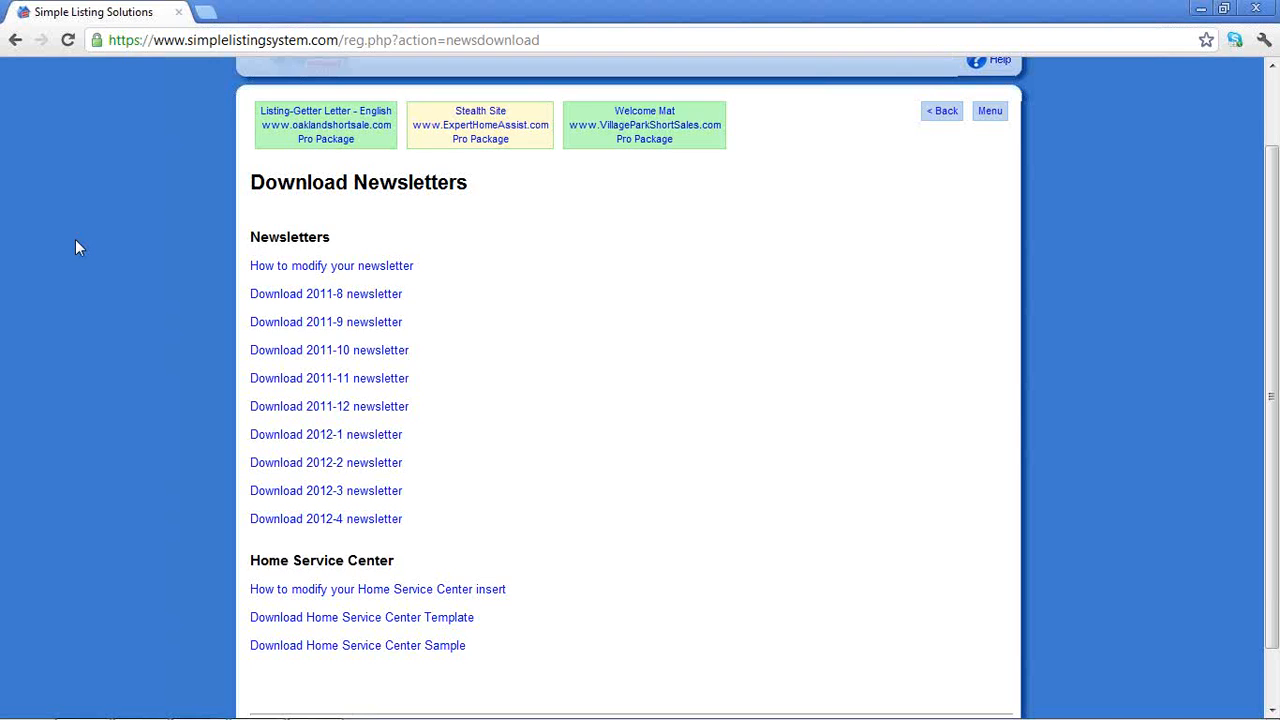
{"action": "key", "text": "ctrl+t"}
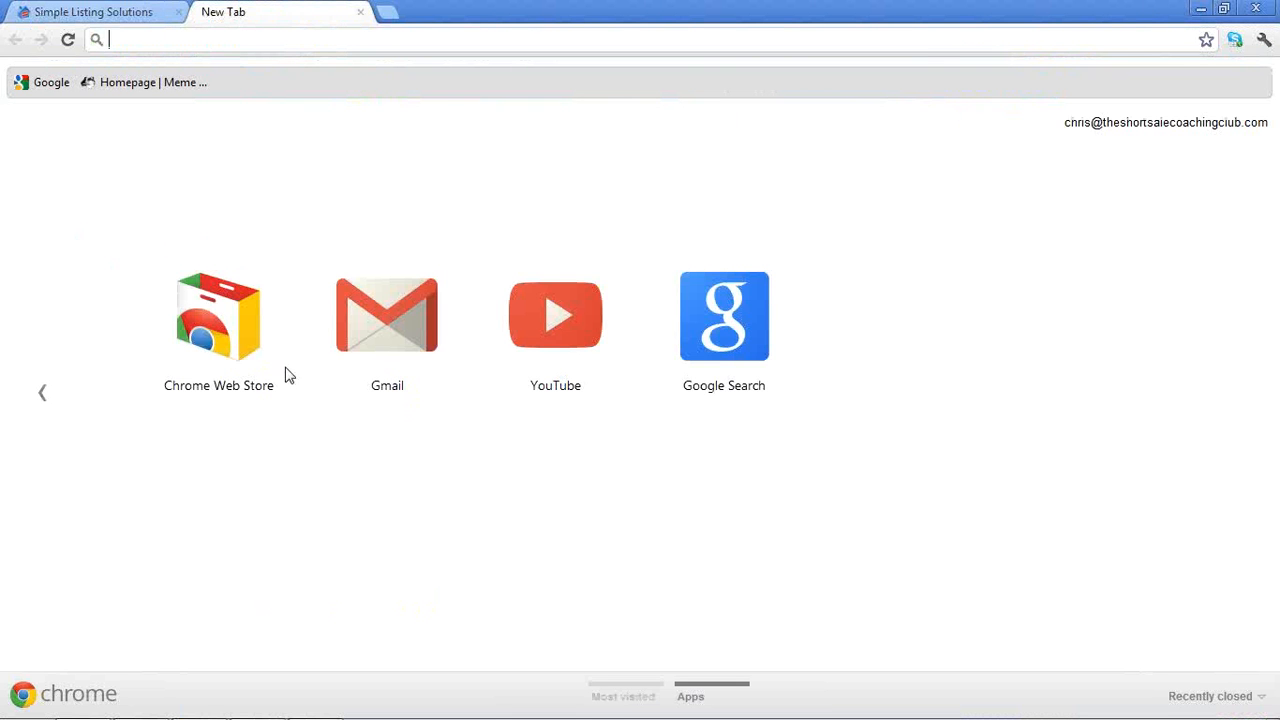
Search Google for 'snagit' using the suggestion, then minimize Chrome to the desktop
{"action": "left_click", "coordinate": [715, 330]}
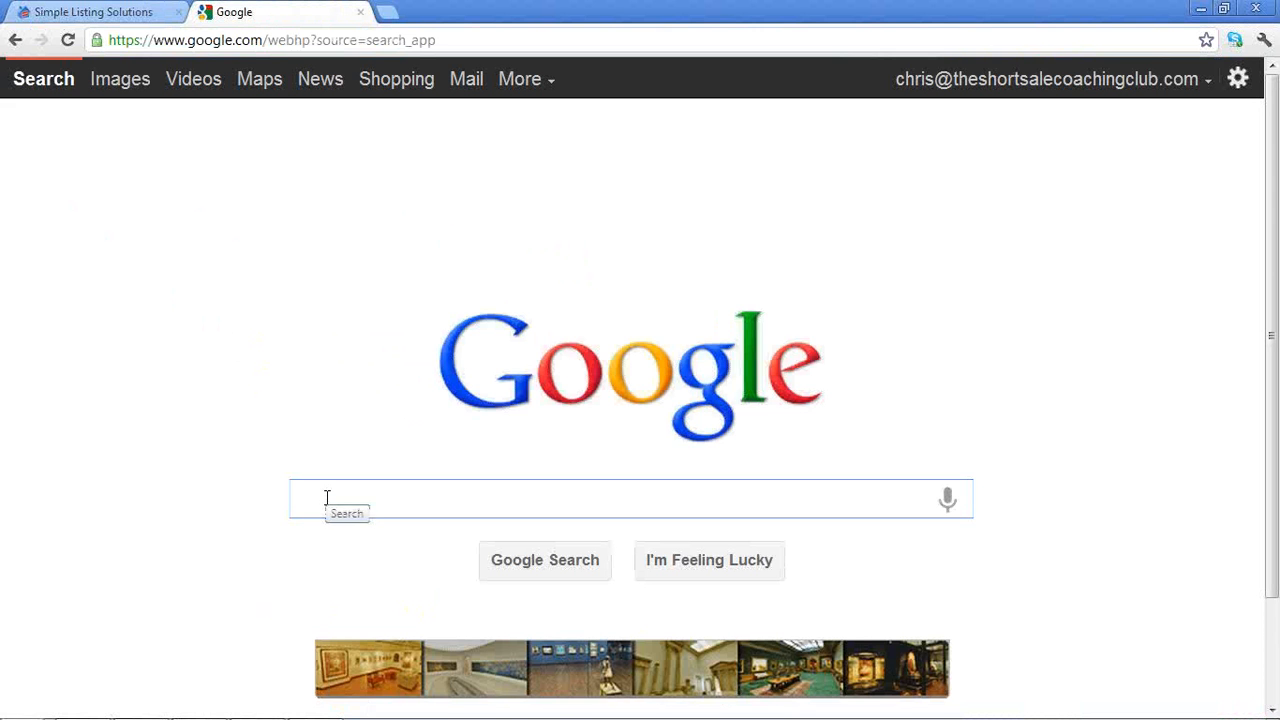
{"action": "type", "text": "snag"}
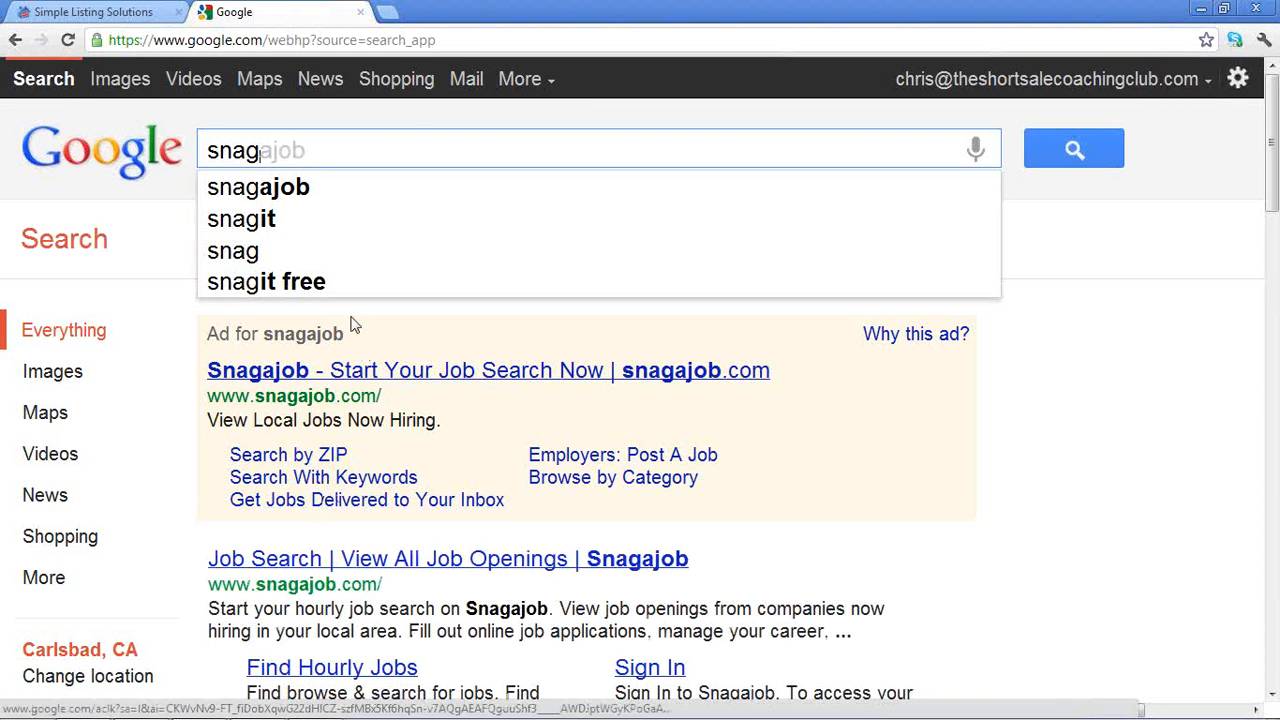
{"action": "left_click", "coordinate": [254, 222]}
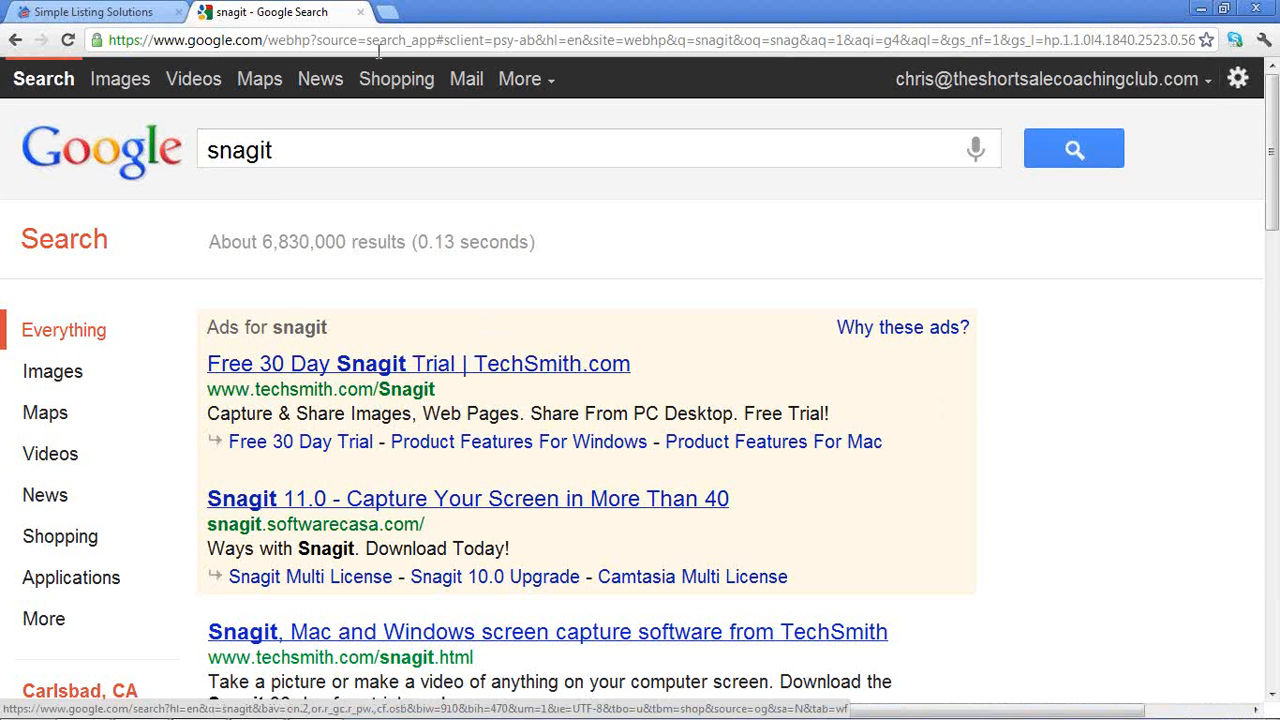
{"action": "left_click", "coordinate": [1201, 10]}
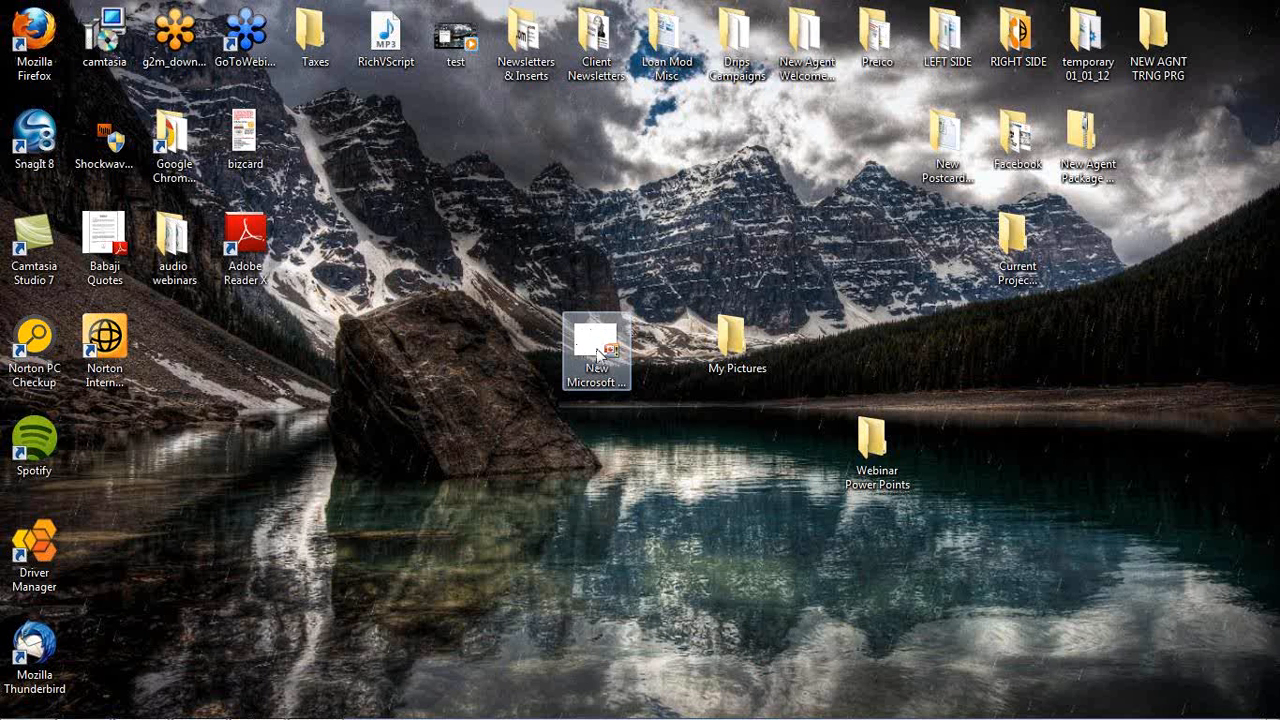
Create a new Microsoft Office PowerPoint 2007 Presentation on the desktop and open it
{"action": "right_click", "coordinate": [471, 399]}
{"action": "mouse_move", "coordinate": [512, 596]}
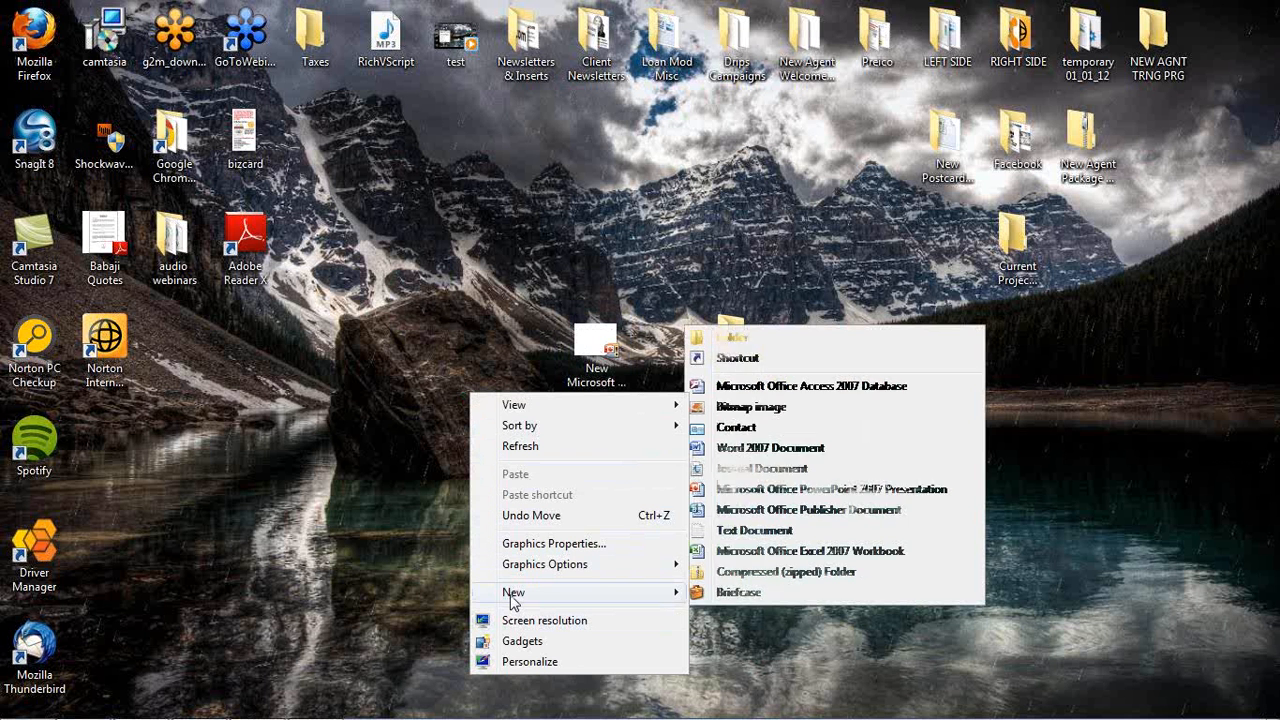
{"action": "left_click", "coordinate": [752, 489]}
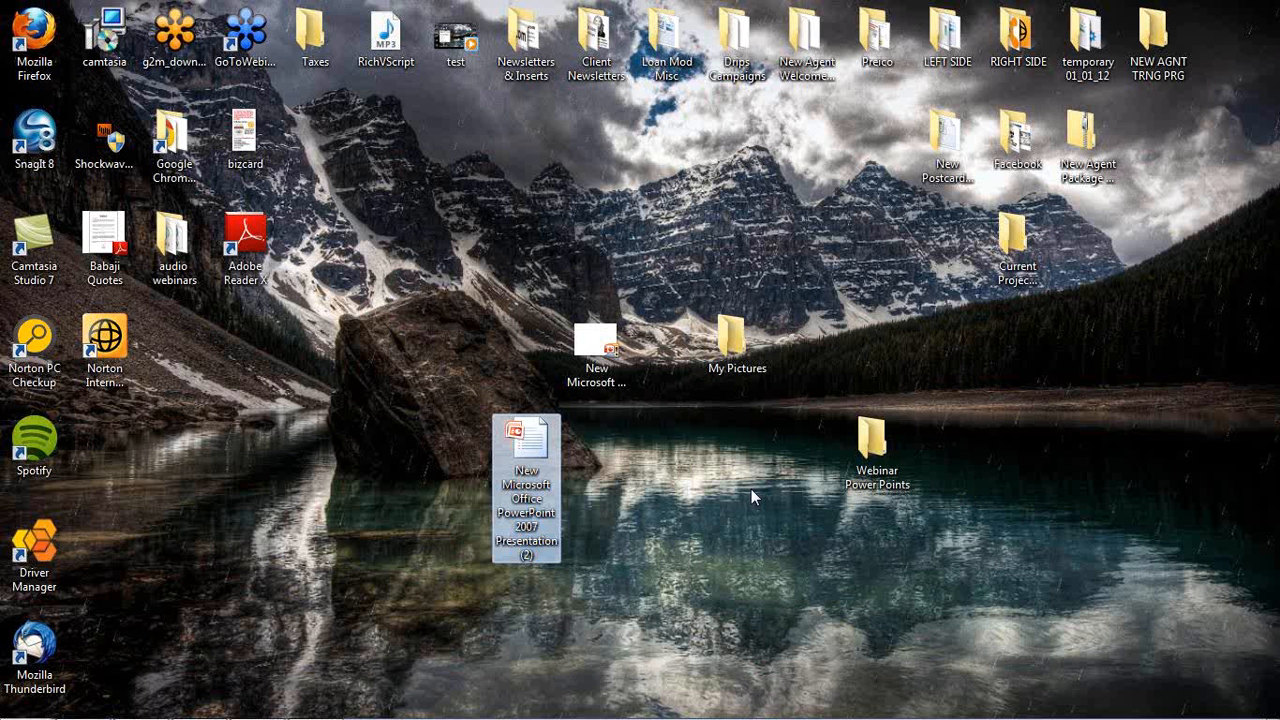
{"action": "double_click", "coordinate": [524, 449]}
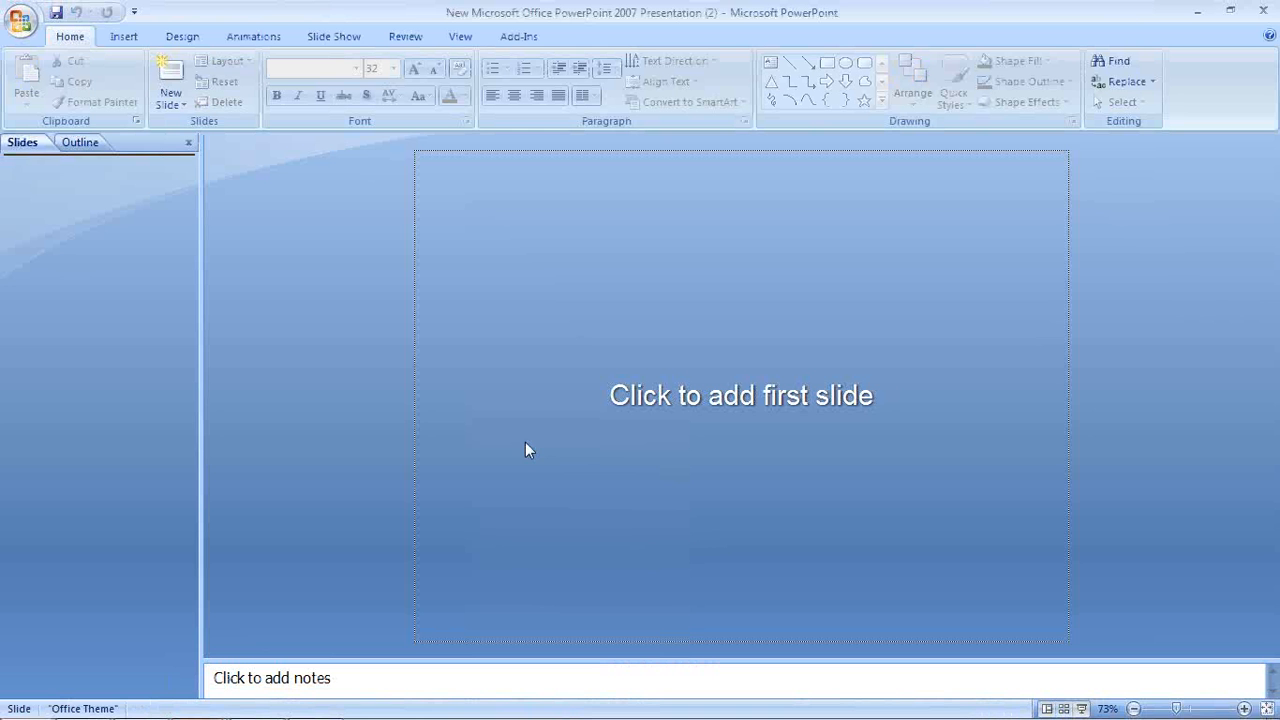
Add a first slide and delete its title and subtitle placeholders
{"action": "left_click", "coordinate": [170, 75]}
{"action": "left_click", "coordinate": [586, 466]}
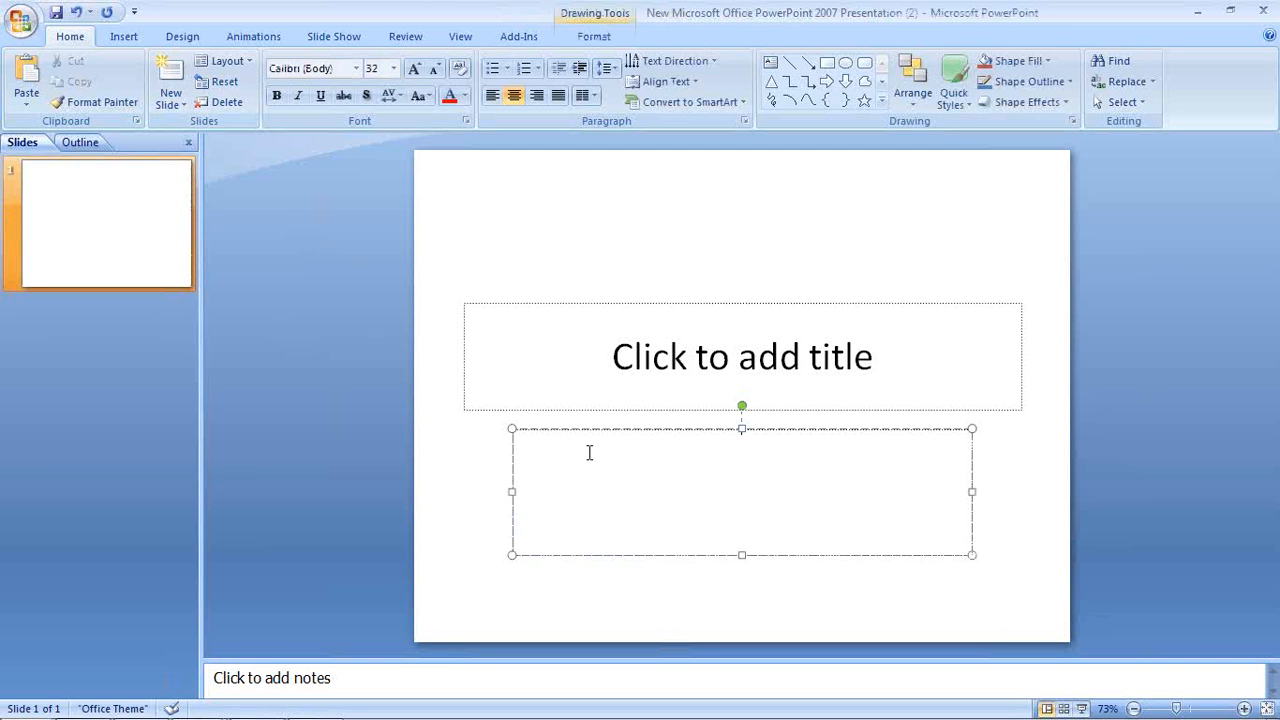
{"action": "left_click", "coordinate": [631, 405]}
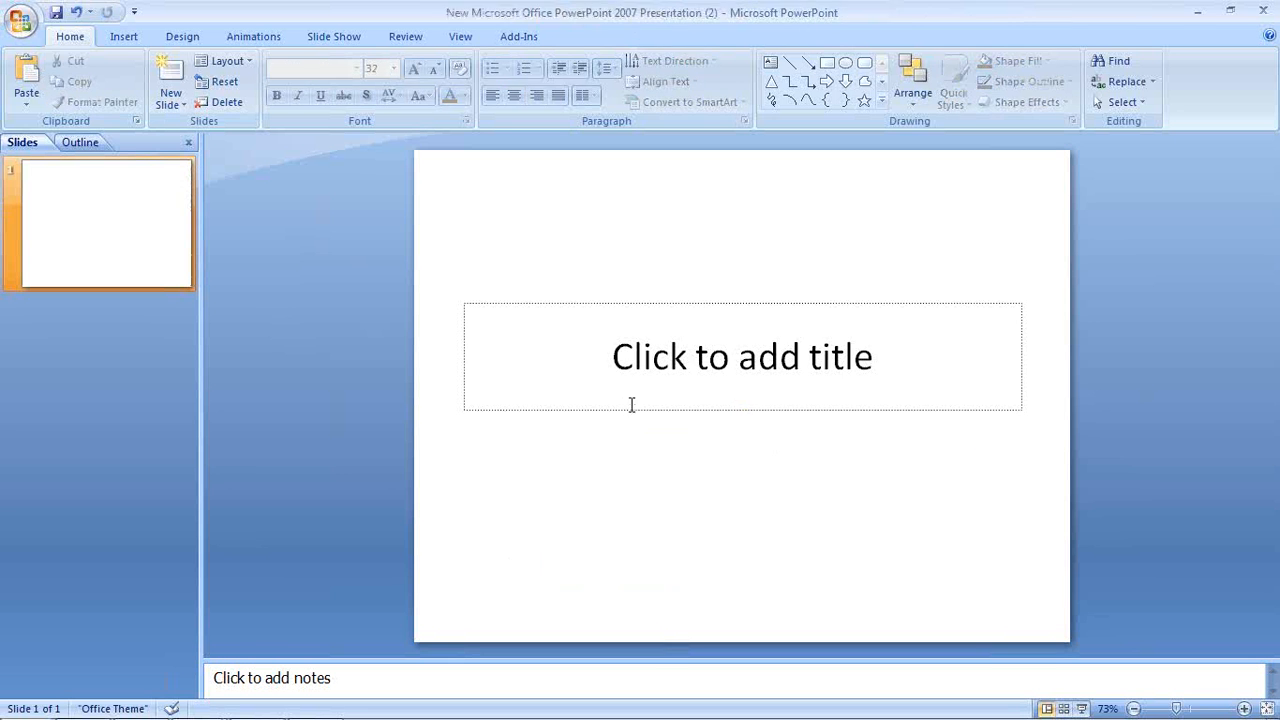
{"action": "left_click", "coordinate": [634, 346]}
{"action": "left_click", "coordinate": [634, 302]}
{"action": "key", "text": "Delete"}
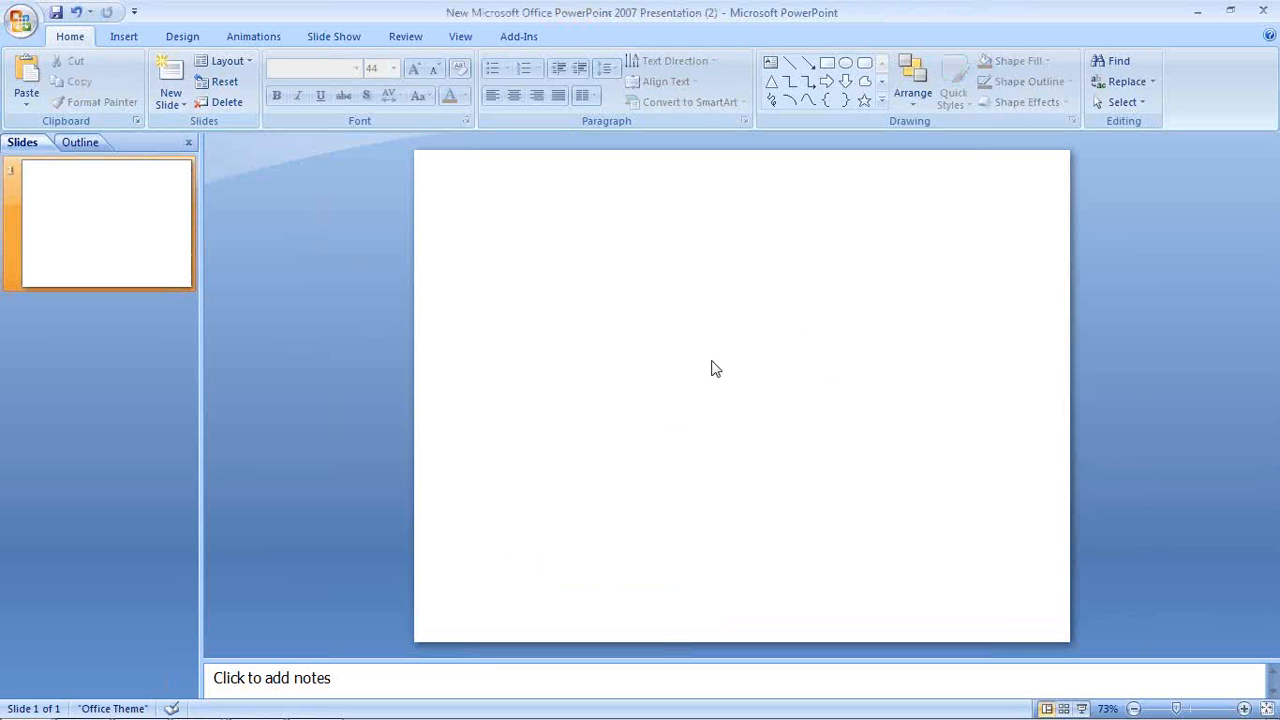
Insert the headshot photo from the My Pictures folder onto the slide
{"action": "left_click", "coordinate": [126, 38]}
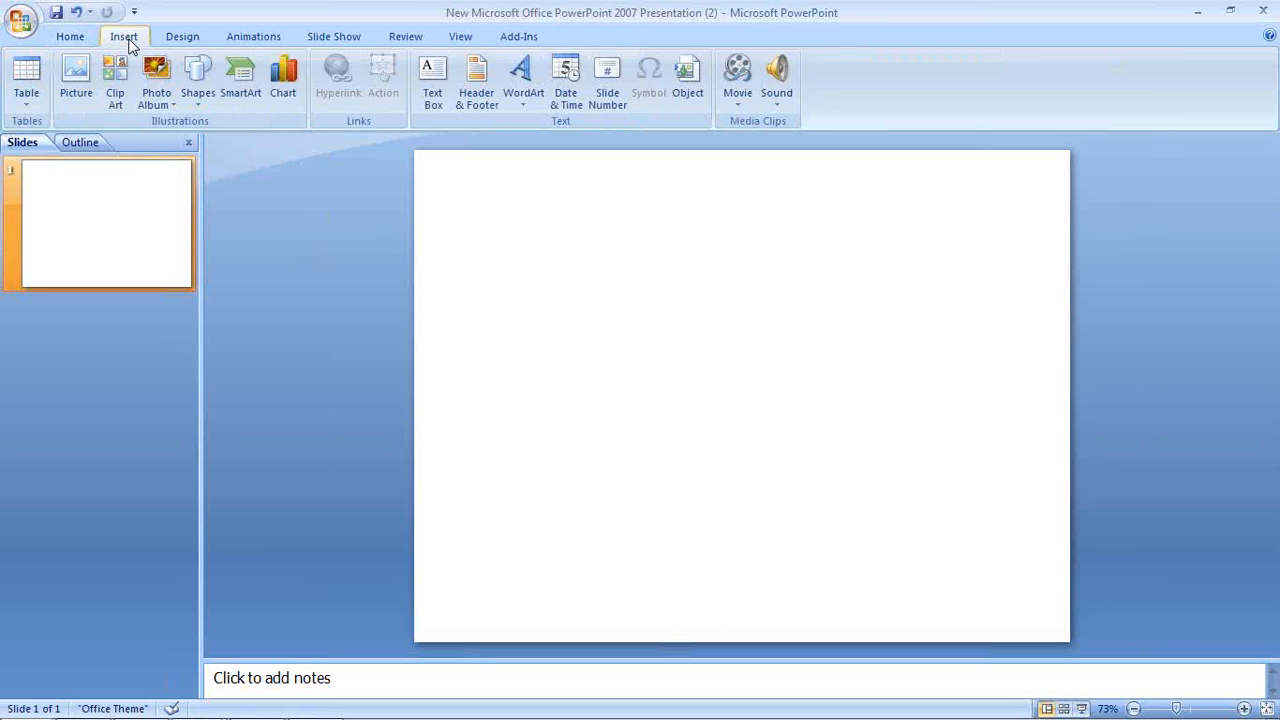
{"action": "left_click", "coordinate": [77, 78]}
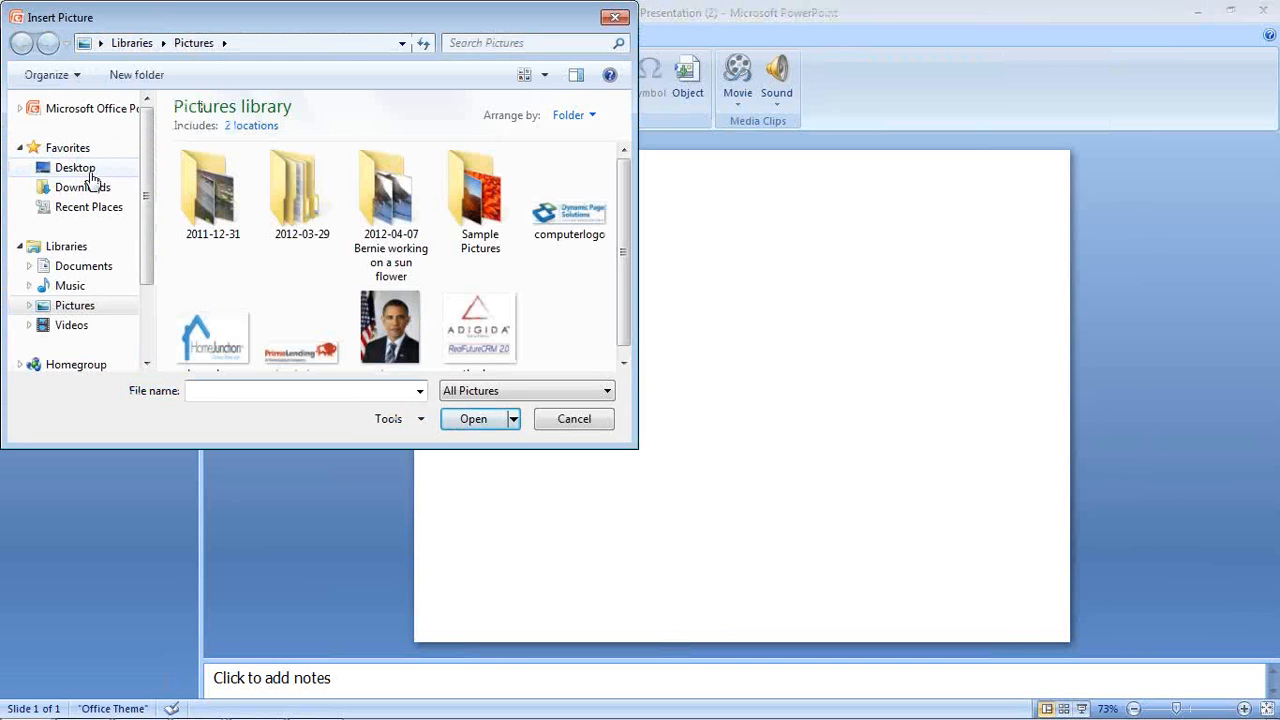
{"action": "left_click", "coordinate": [88, 172]}
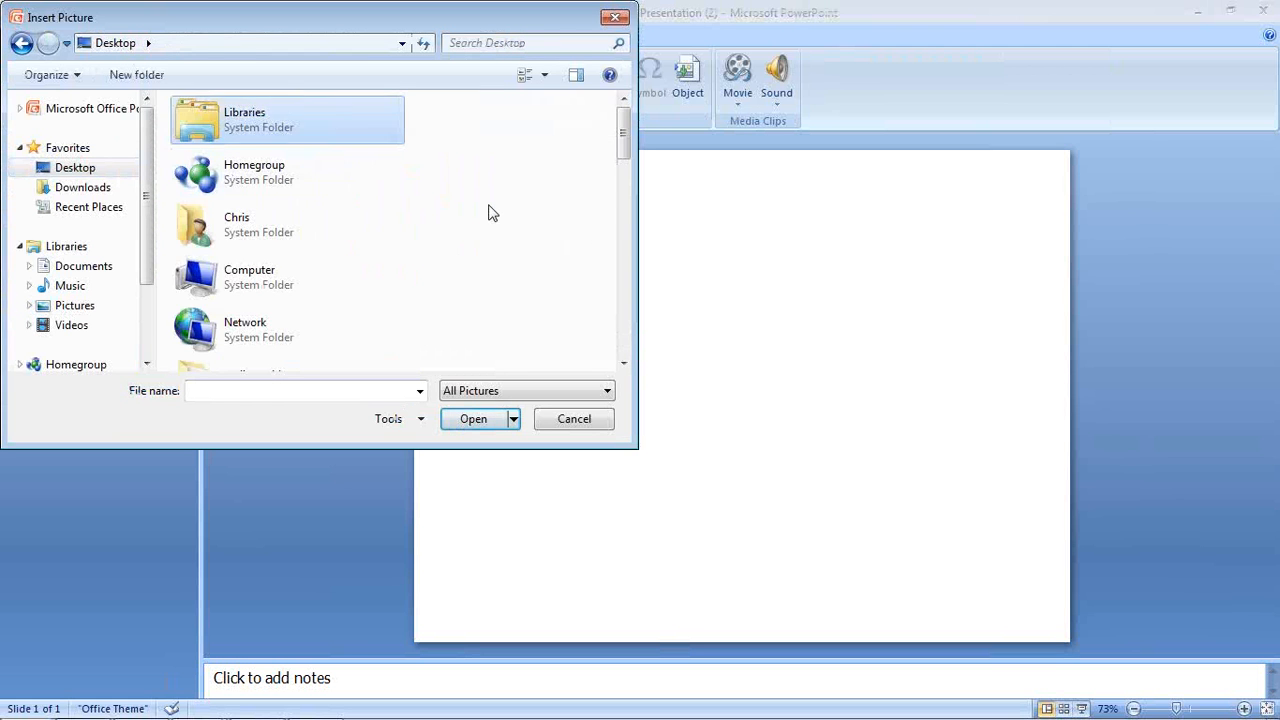
{"action": "scroll", "coordinate": [490, 213], "scroll_direction": "down", "scroll_amount": 2}
{"action": "scroll", "coordinate": [490, 213], "scroll_direction": "down", "scroll_amount": 2}
{"action": "scroll", "coordinate": [490, 213], "scroll_direction": "down", "scroll_amount": 1}
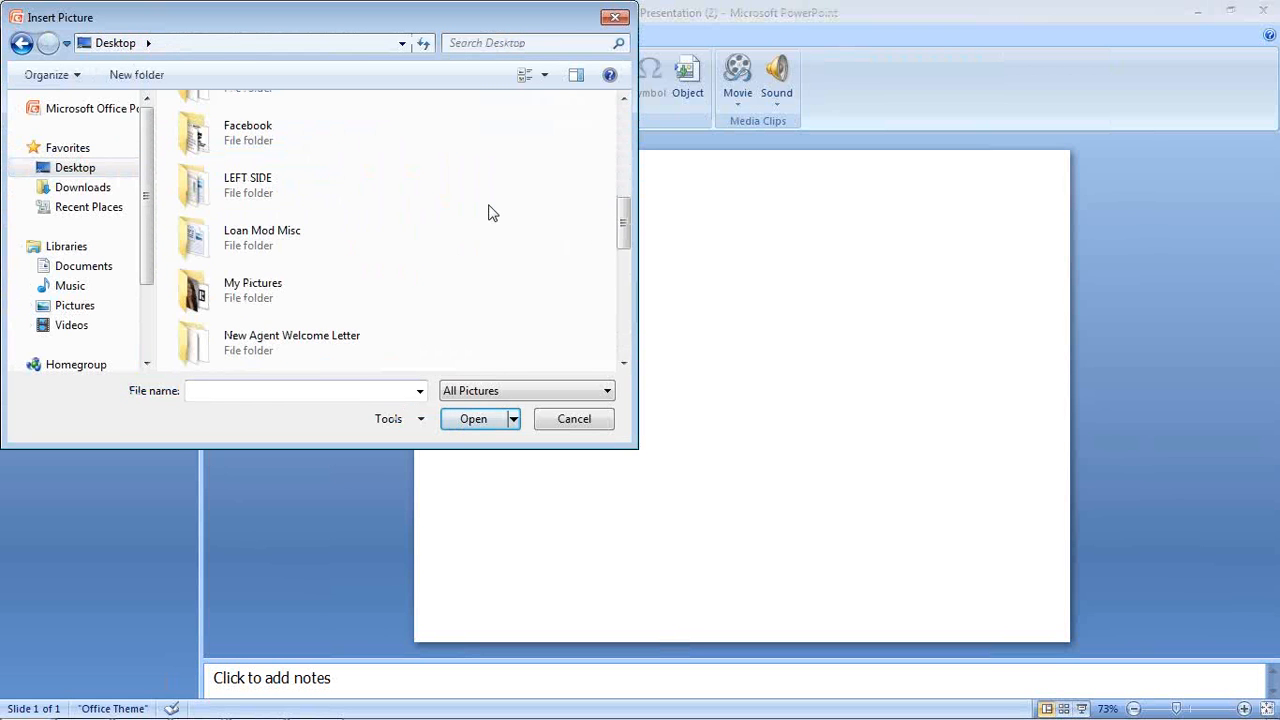
{"action": "left_click", "coordinate": [197, 292]}
{"action": "double_click", "coordinate": [197, 292]}
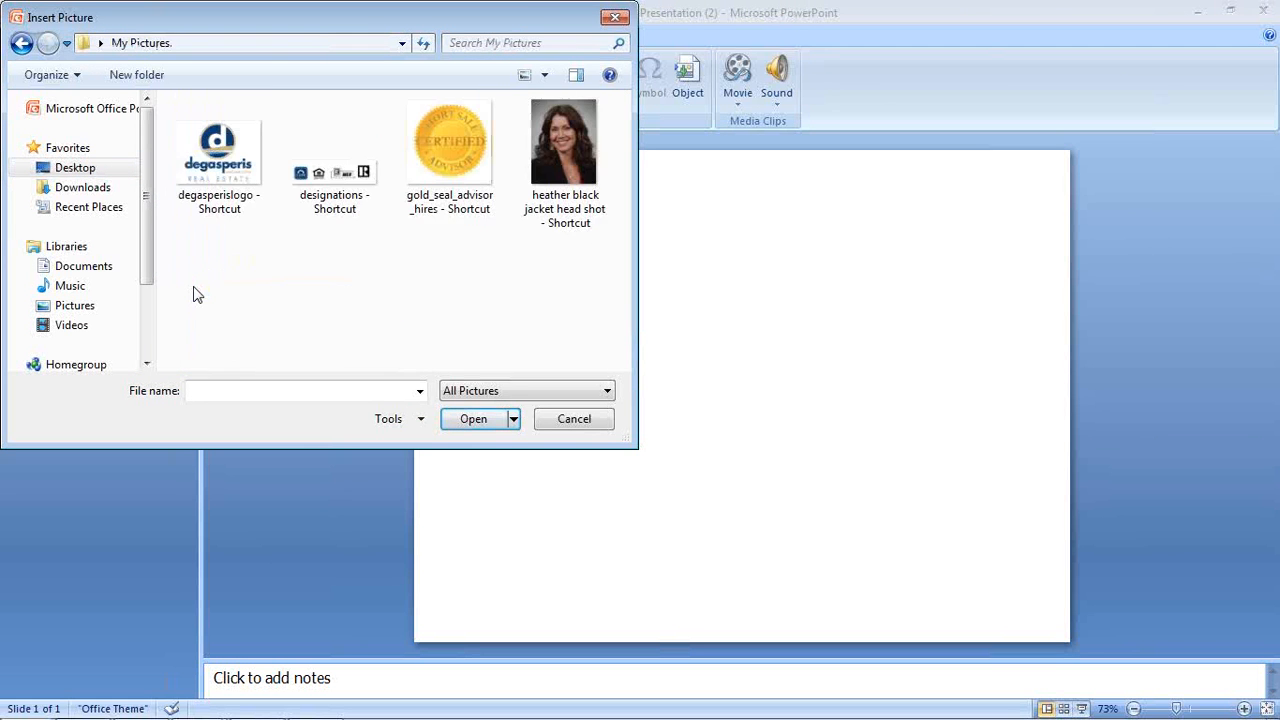
{"action": "left_click", "coordinate": [572, 140]}
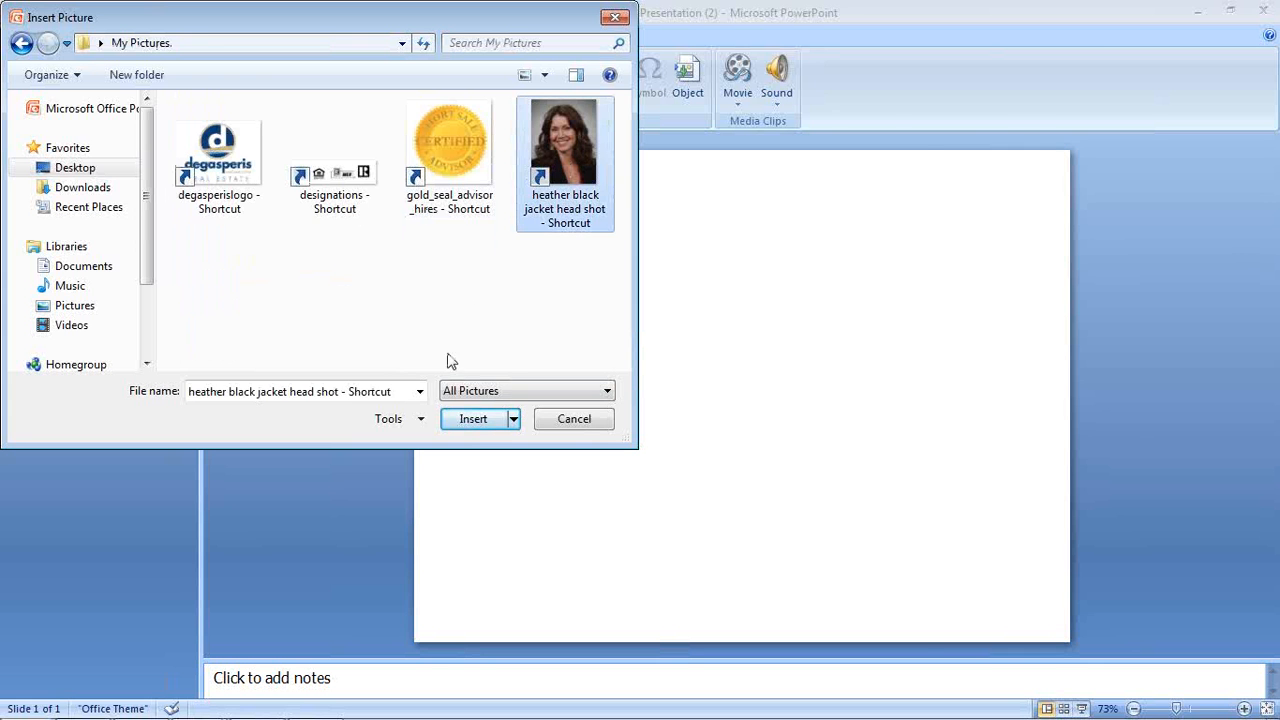
{"action": "left_click", "coordinate": [475, 425]}
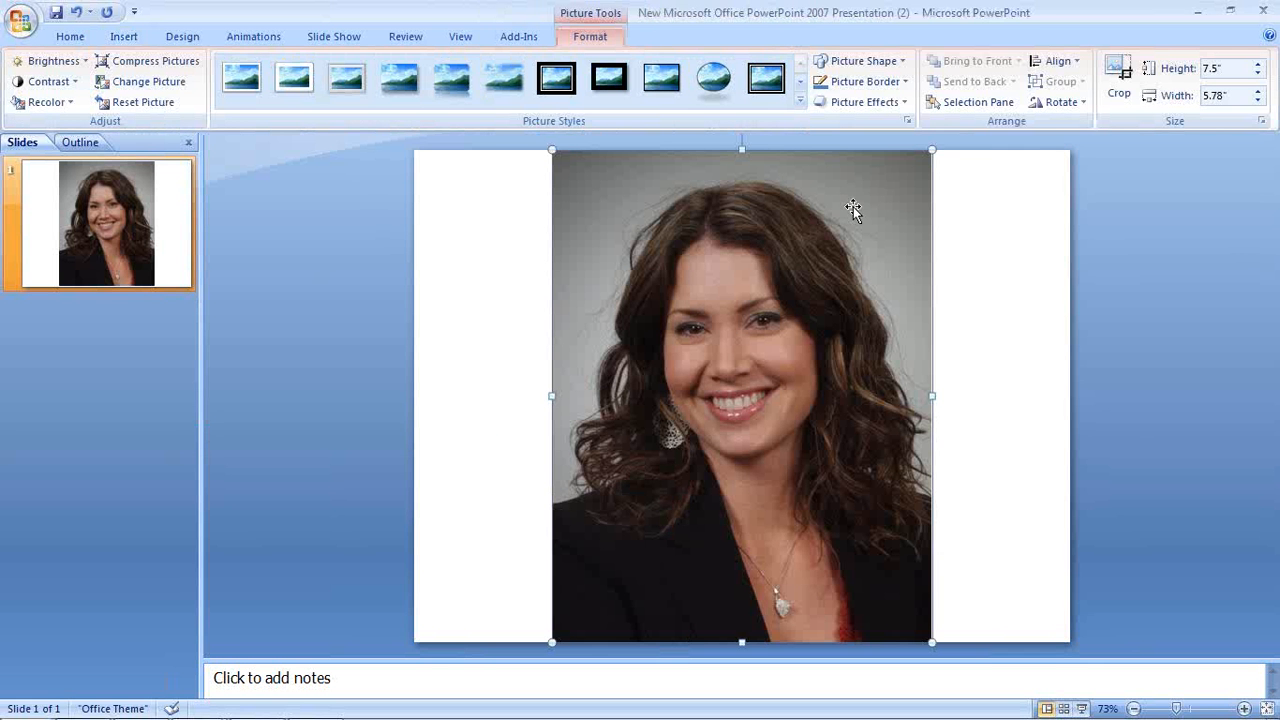
Shrink the headshot to about 2.58" by 1.83" and move it to the slide's left side
{"action": "left_click_drag", "start_coordinate": [930, 152], "coordinate": [785, 341]}
{"action": "left_click_drag", "start_coordinate": [609, 419], "coordinate": [553, 293]}
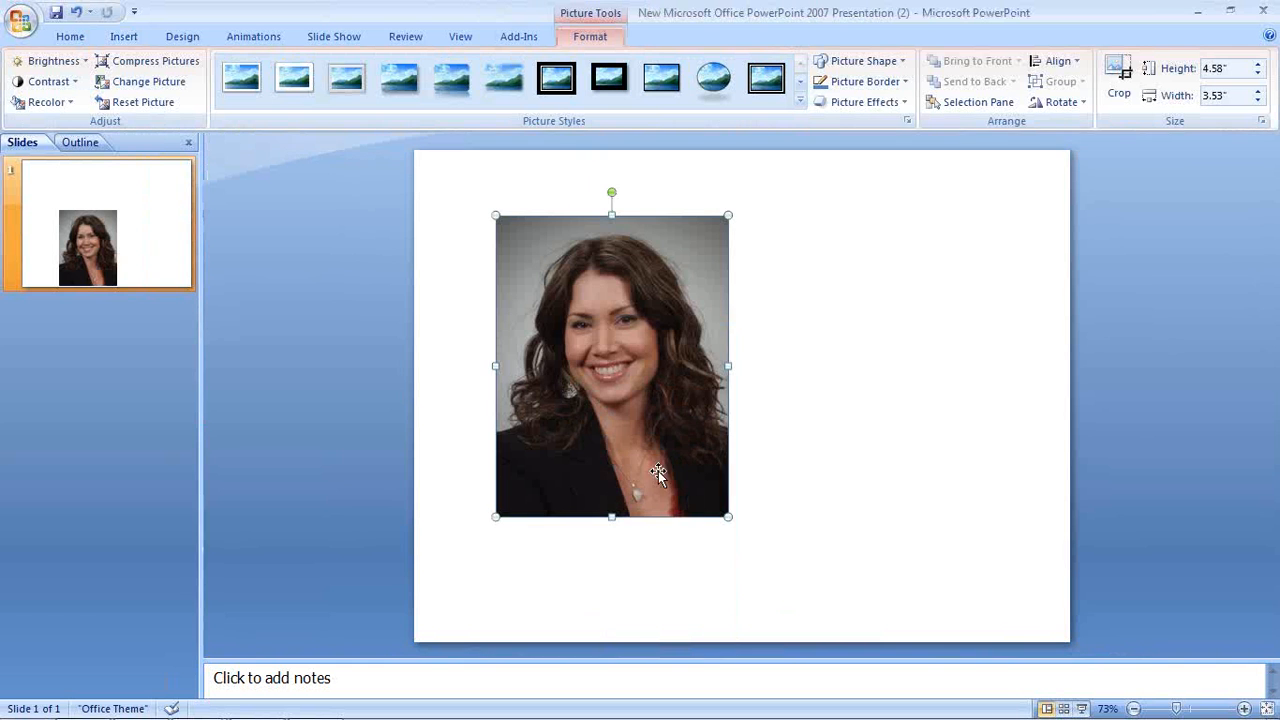
{"action": "left_click_drag", "start_coordinate": [727, 515], "coordinate": [642, 372]}
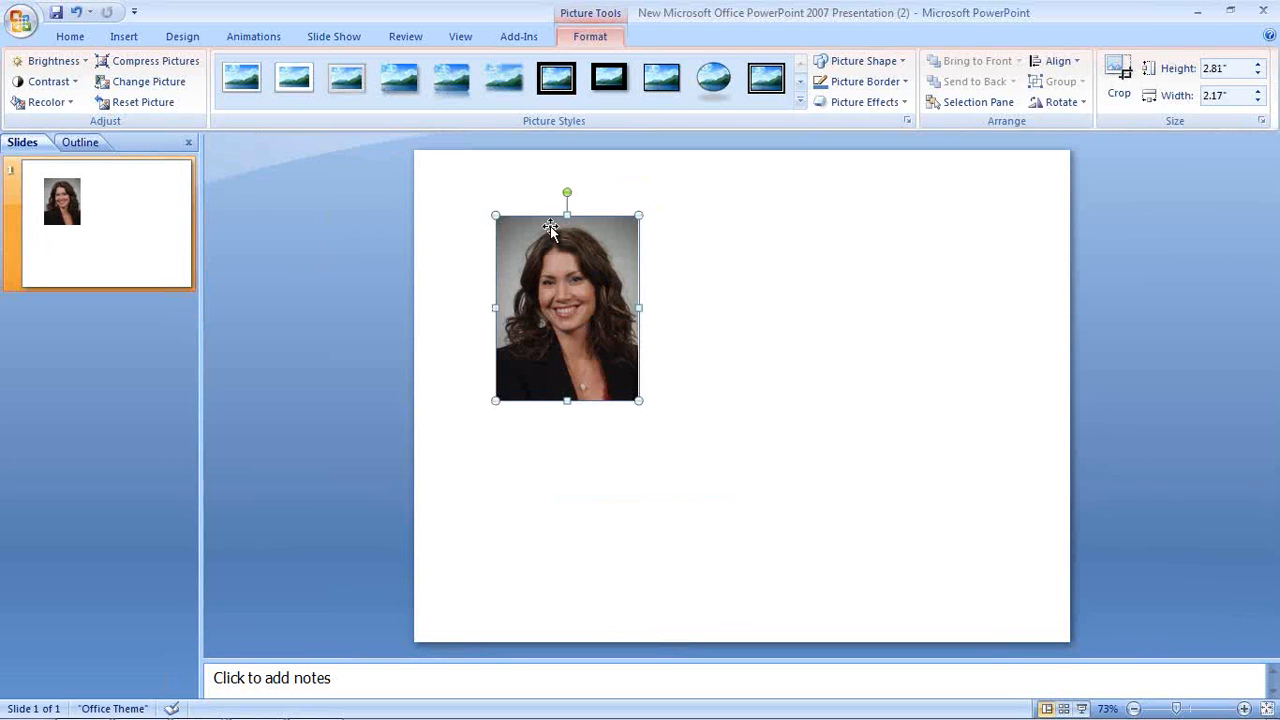
{"action": "left_click_drag", "start_coordinate": [496, 212], "coordinate": [546, 281]}
{"action": "left_click", "coordinate": [714, 343]}
{"action": "left_click", "coordinate": [554, 348]}
{"action": "left_click_drag", "start_coordinate": [554, 348], "coordinate": [505, 354]}
{"action": "left_click", "coordinate": [757, 335]}
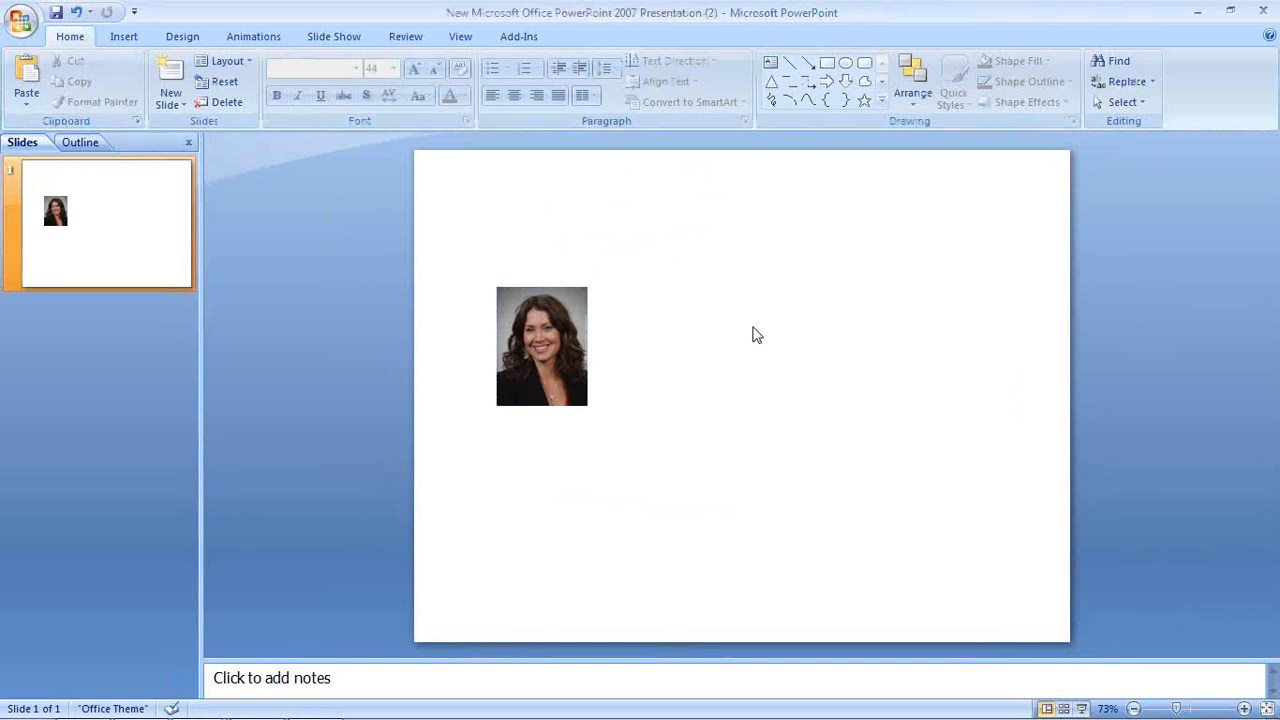
{"action": "left_click", "coordinate": [124, 37]}
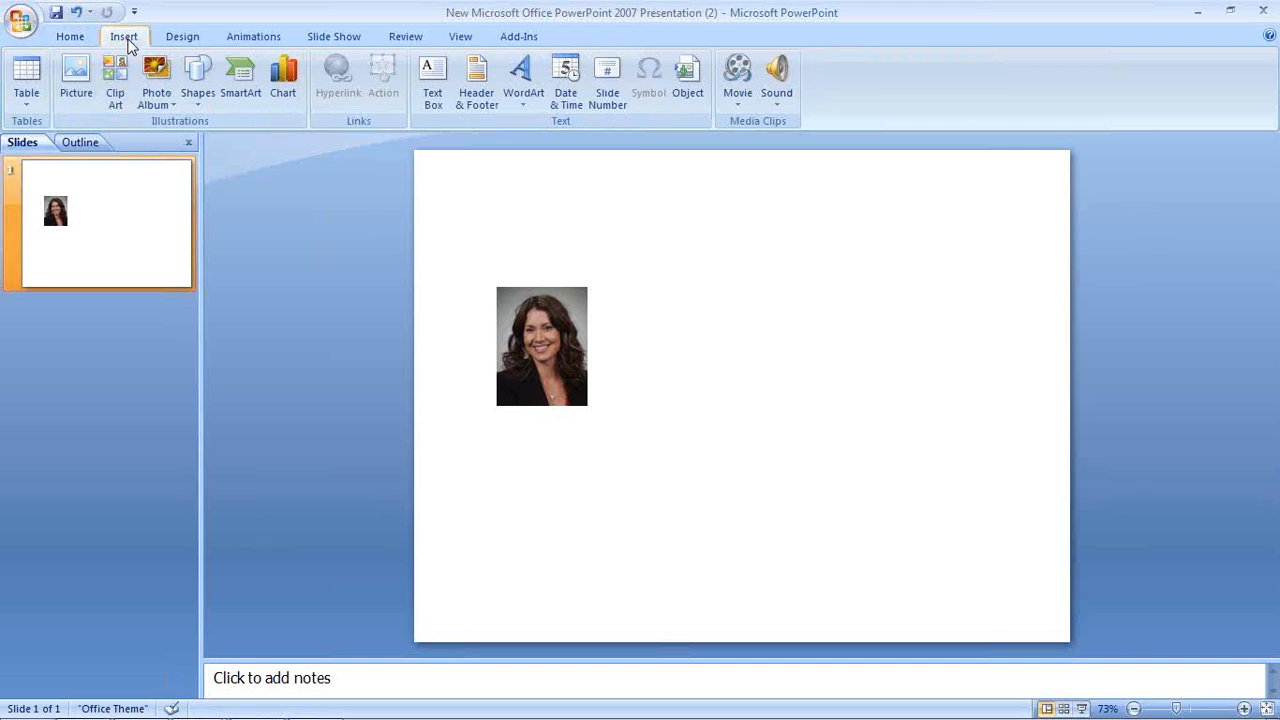
Insert the degasperis Real Estate logo from My Pictures and place it beside the headshot
{"action": "left_click", "coordinate": [78, 78]}
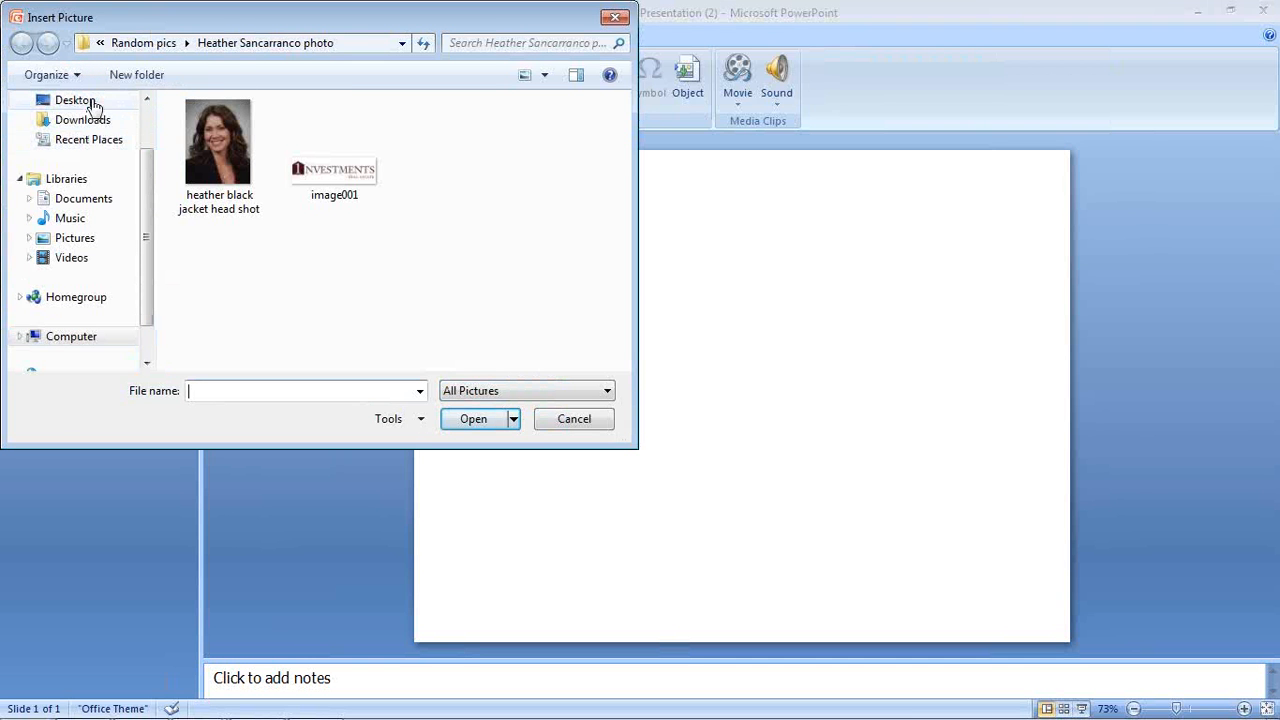
{"action": "left_click", "coordinate": [88, 104]}
{"action": "scroll", "coordinate": [540, 220], "scroll_direction": "down", "scroll_amount": 2}
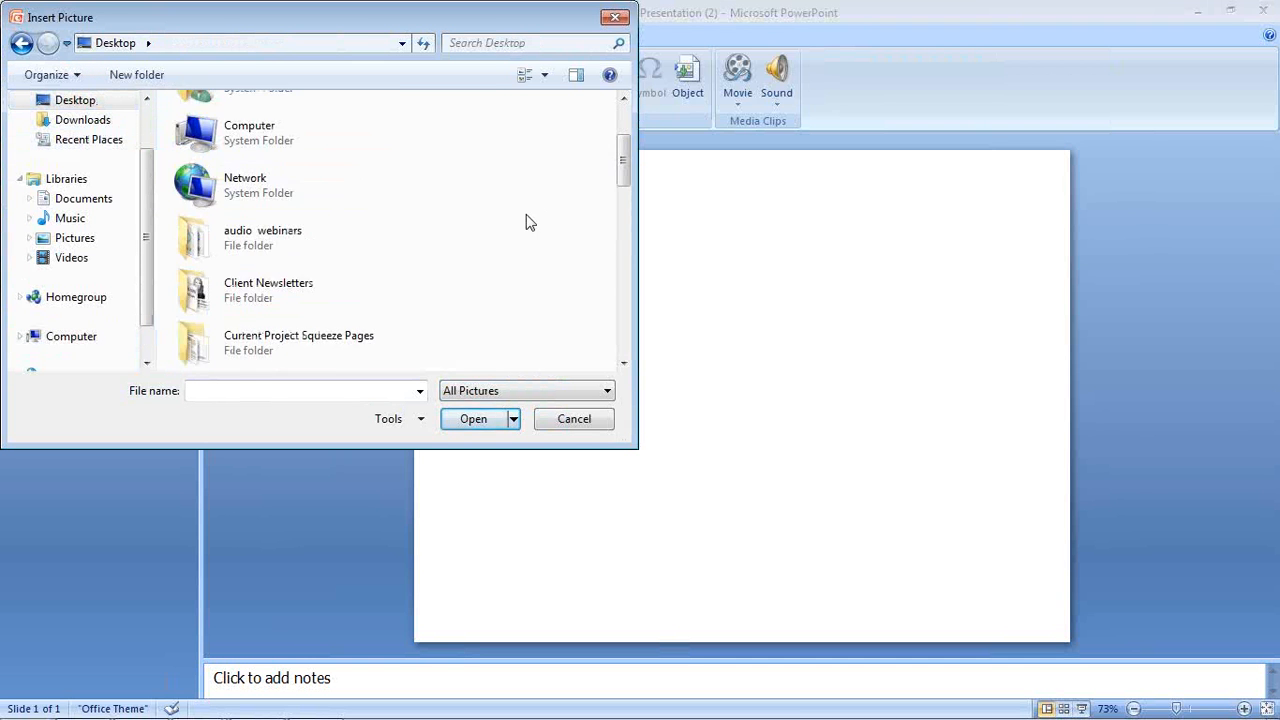
{"action": "scroll", "coordinate": [530, 222], "scroll_direction": "down", "scroll_amount": 1}
{"action": "scroll", "coordinate": [528, 222], "scroll_direction": "down", "scroll_amount": 1}
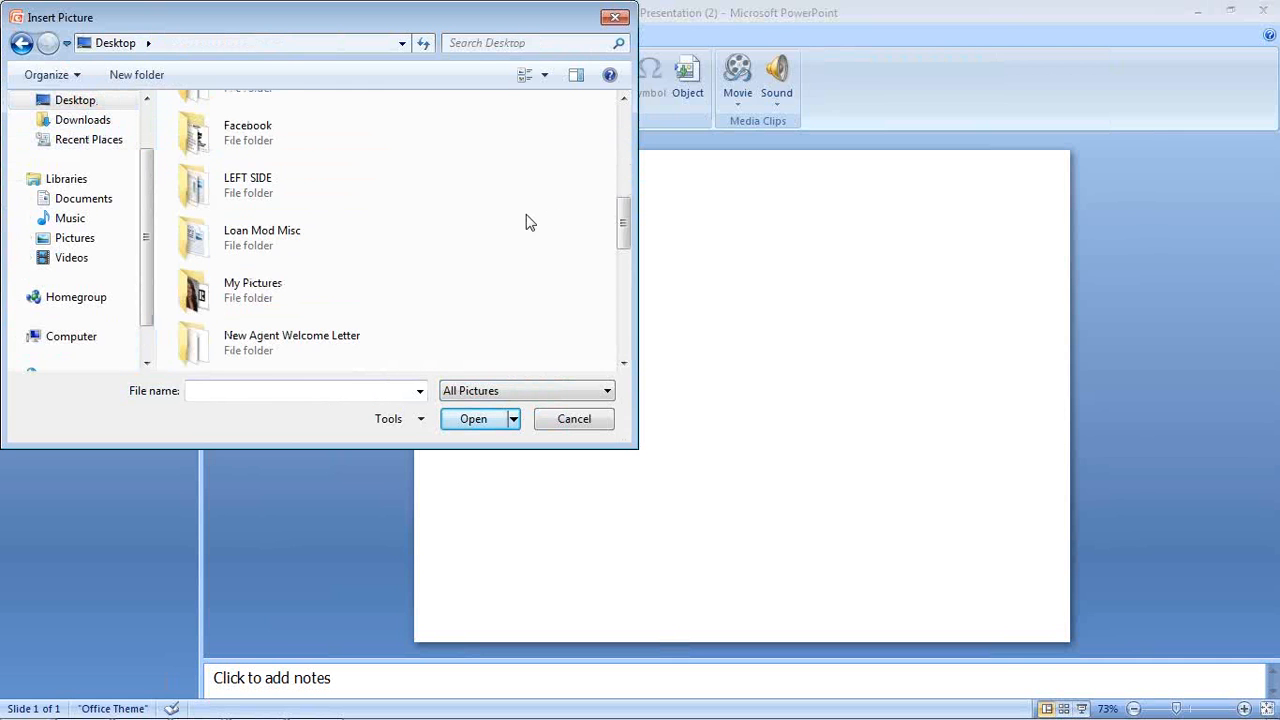
{"action": "double_click", "coordinate": [237, 303]}
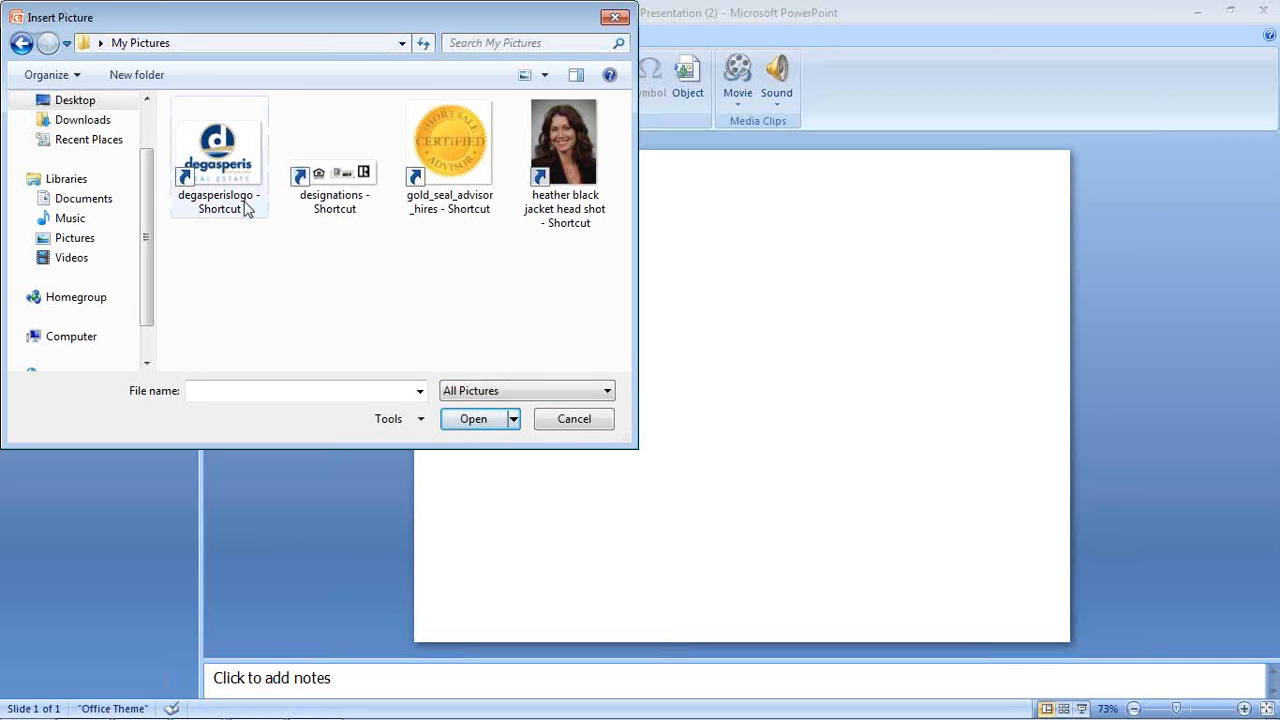
{"action": "left_click", "coordinate": [227, 172]}
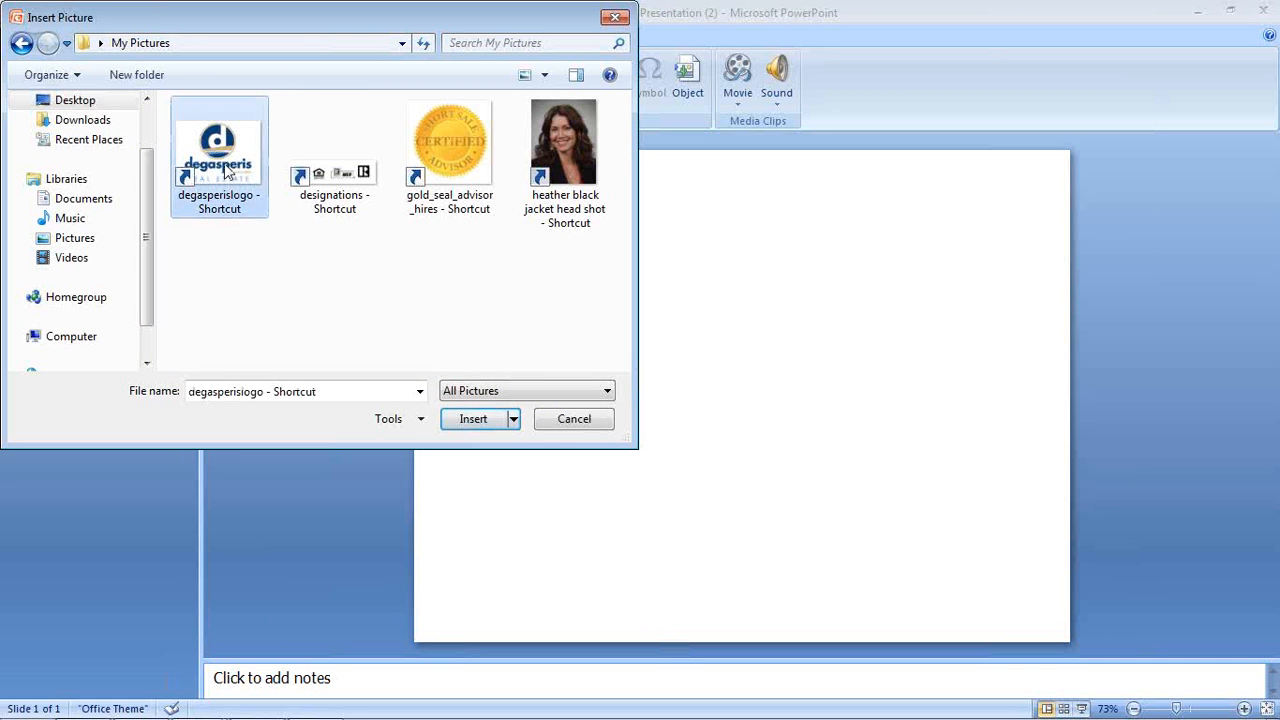
{"action": "left_click", "coordinate": [472, 426]}
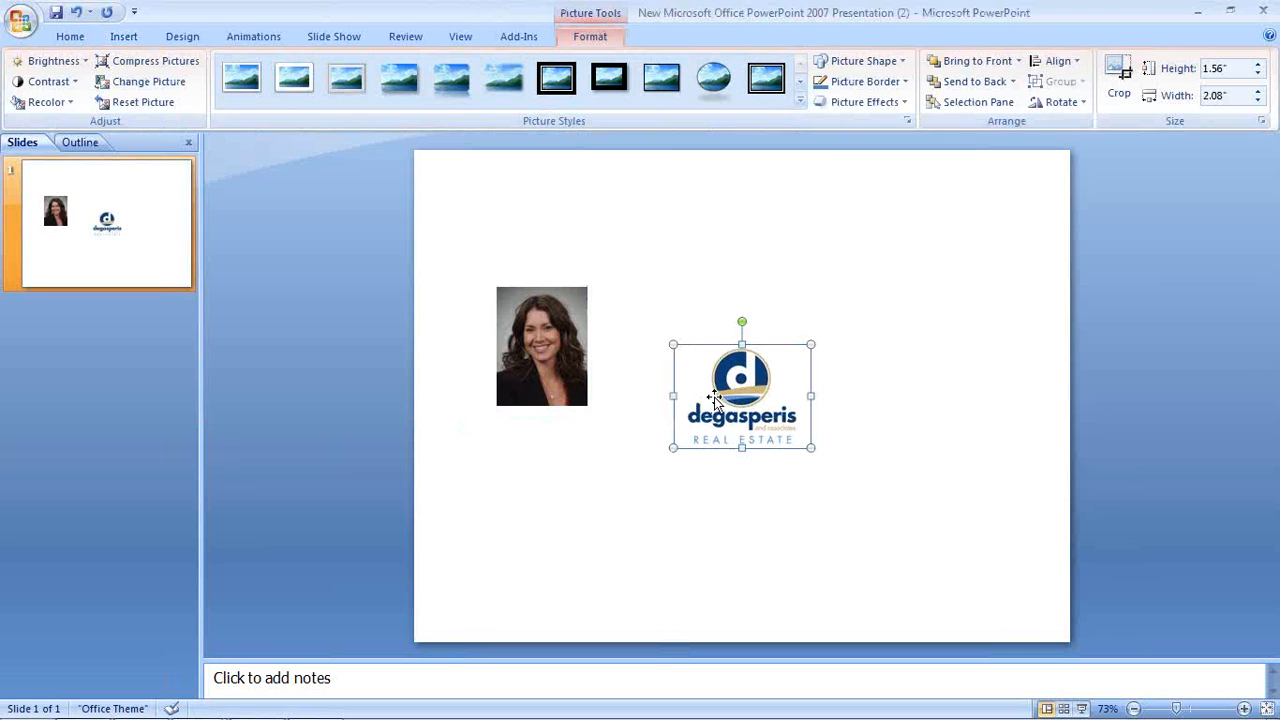
{"action": "left_click_drag", "start_coordinate": [734, 397], "coordinate": [709, 317]}
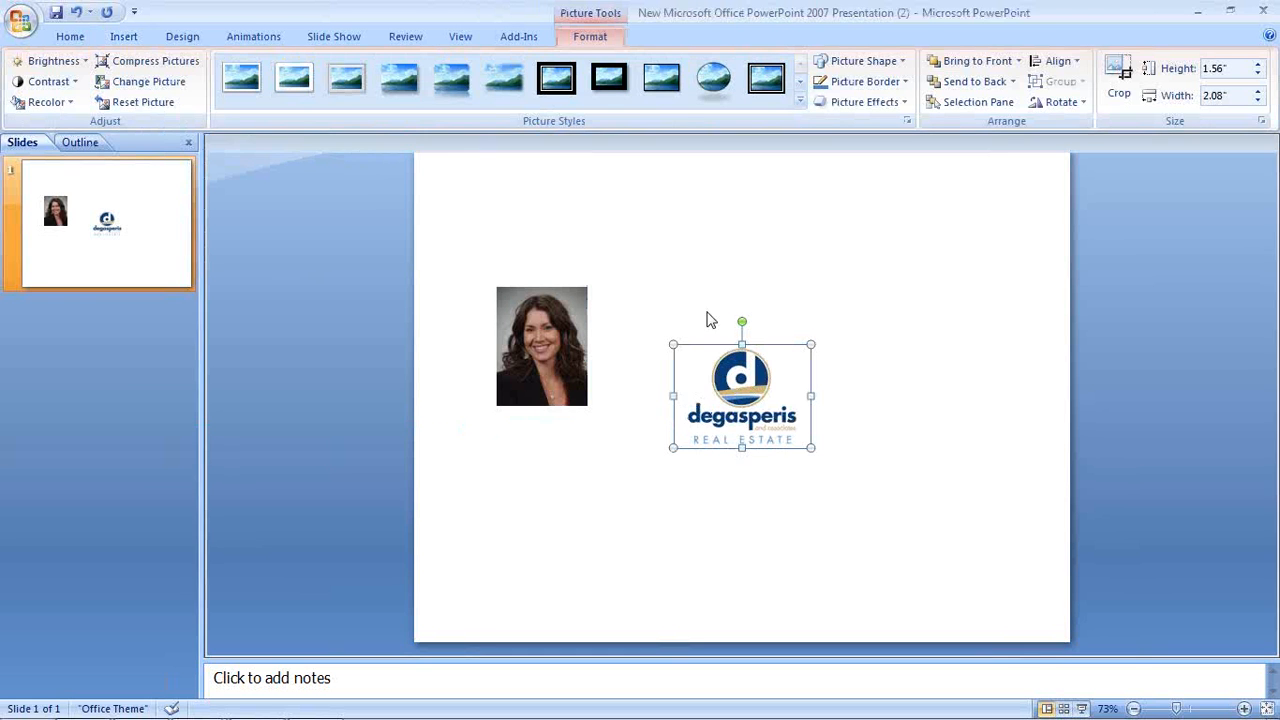
{"action": "left_click", "coordinate": [836, 447]}
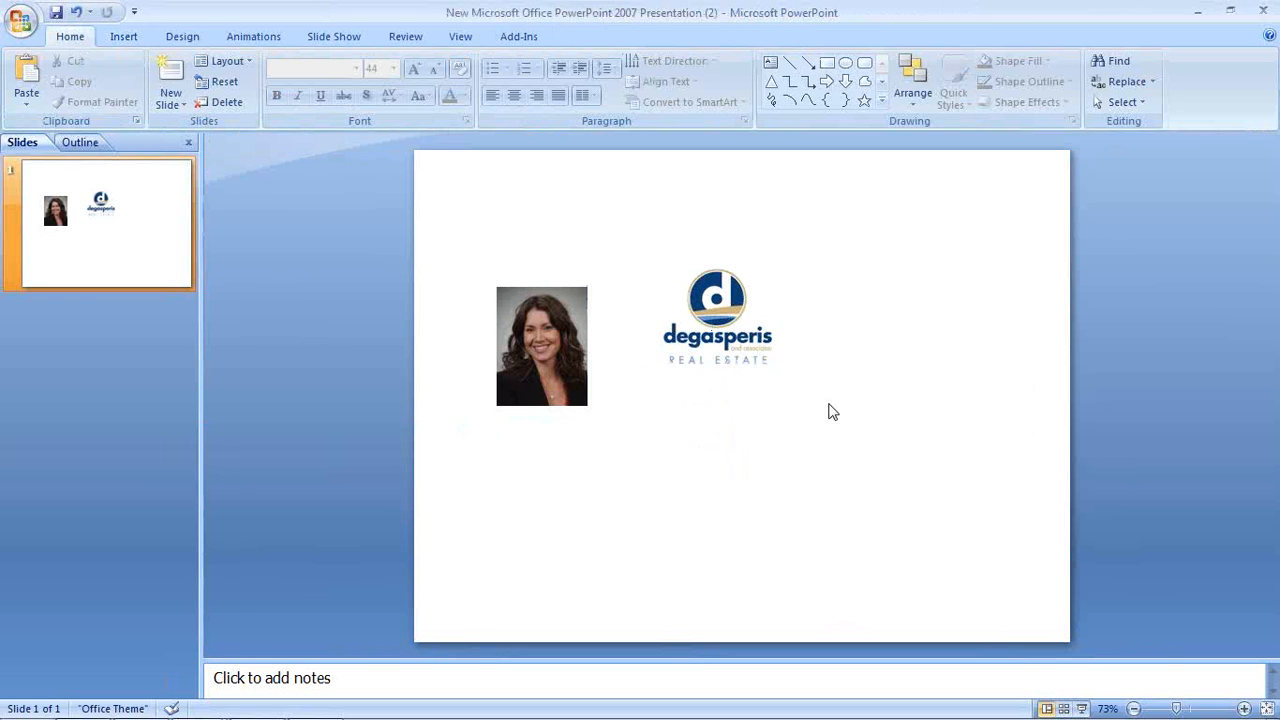
Insert gold_seal_advisor_hires, shrink it small, and place it below the headshot
{"action": "left_click", "coordinate": [120, 38]}
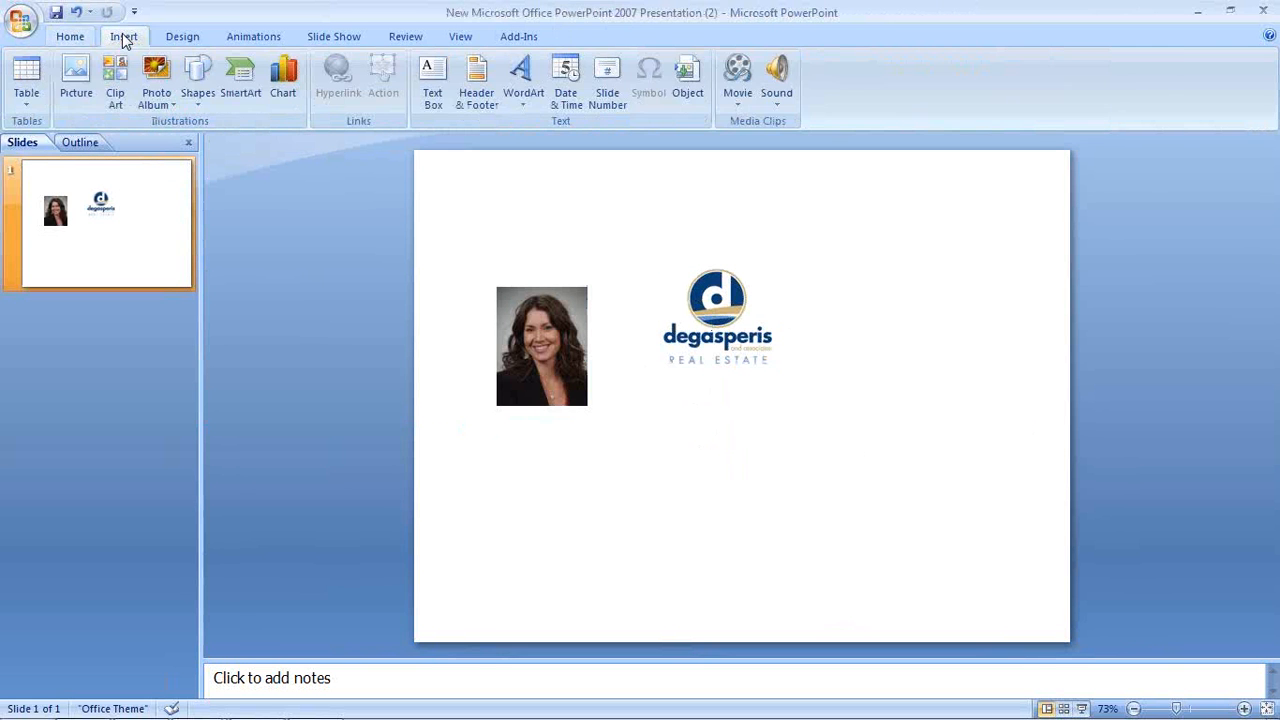
{"action": "left_click", "coordinate": [76, 76]}
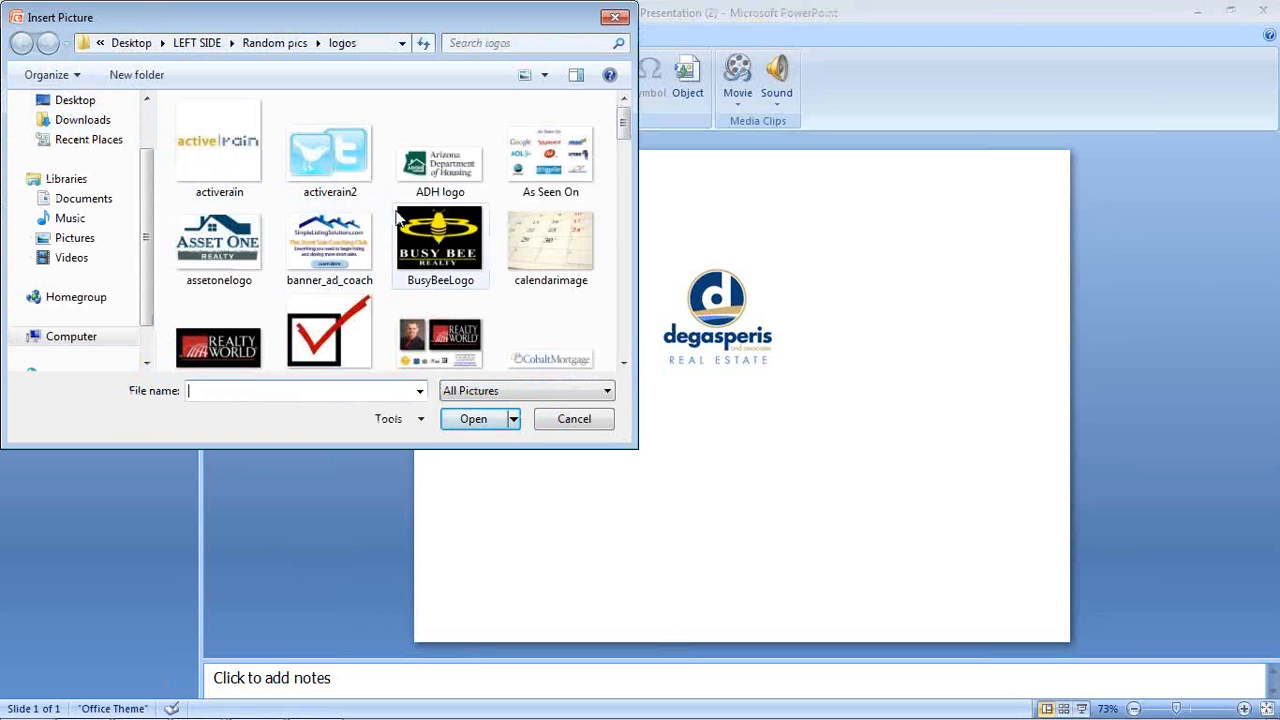
{"action": "left_click_drag", "start_coordinate": [622, 122], "coordinate": [622, 185]}
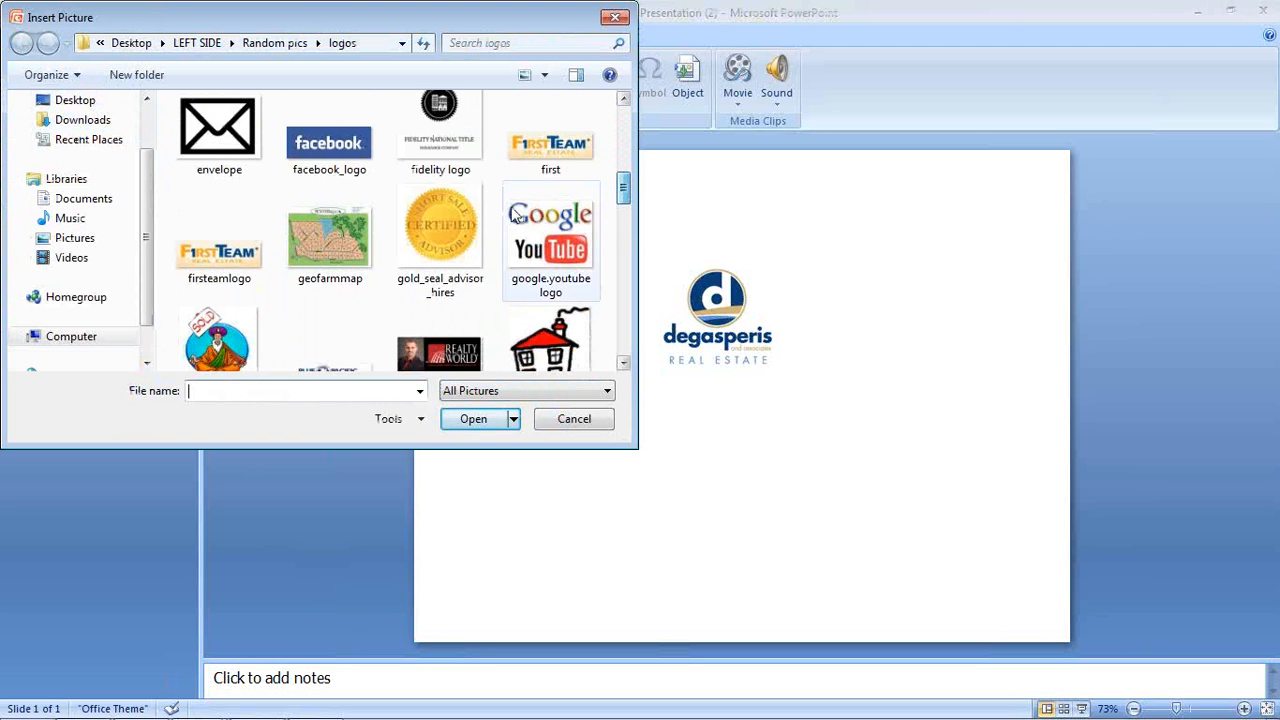
{"action": "left_click", "coordinate": [439, 214]}
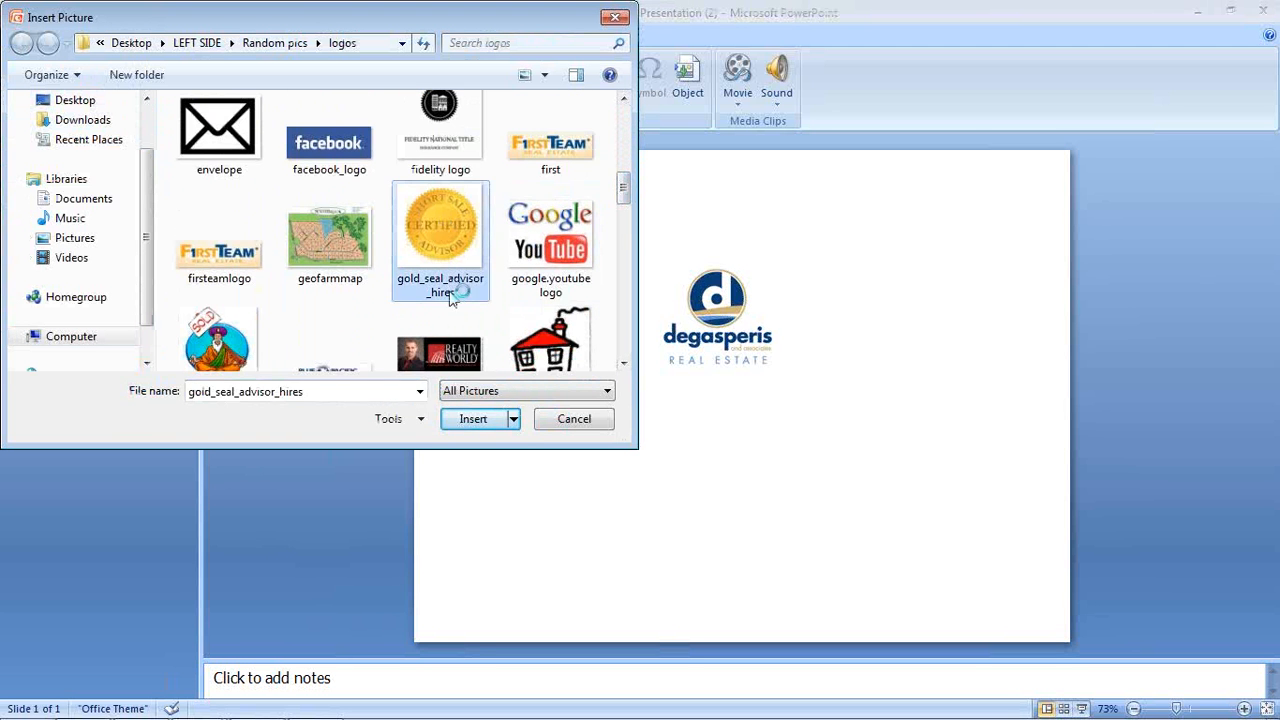
{"action": "left_click", "coordinate": [470, 419]}
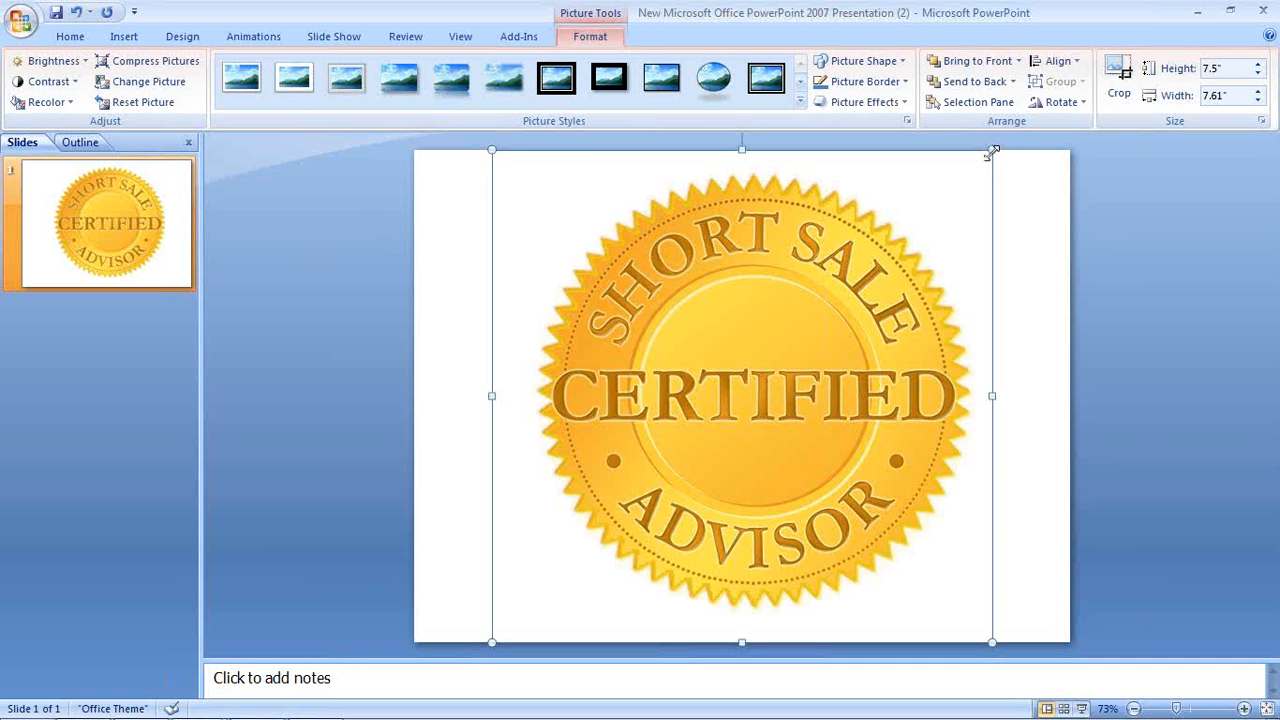
{"action": "left_click_drag", "start_coordinate": [966, 179], "coordinate": [600, 562]}
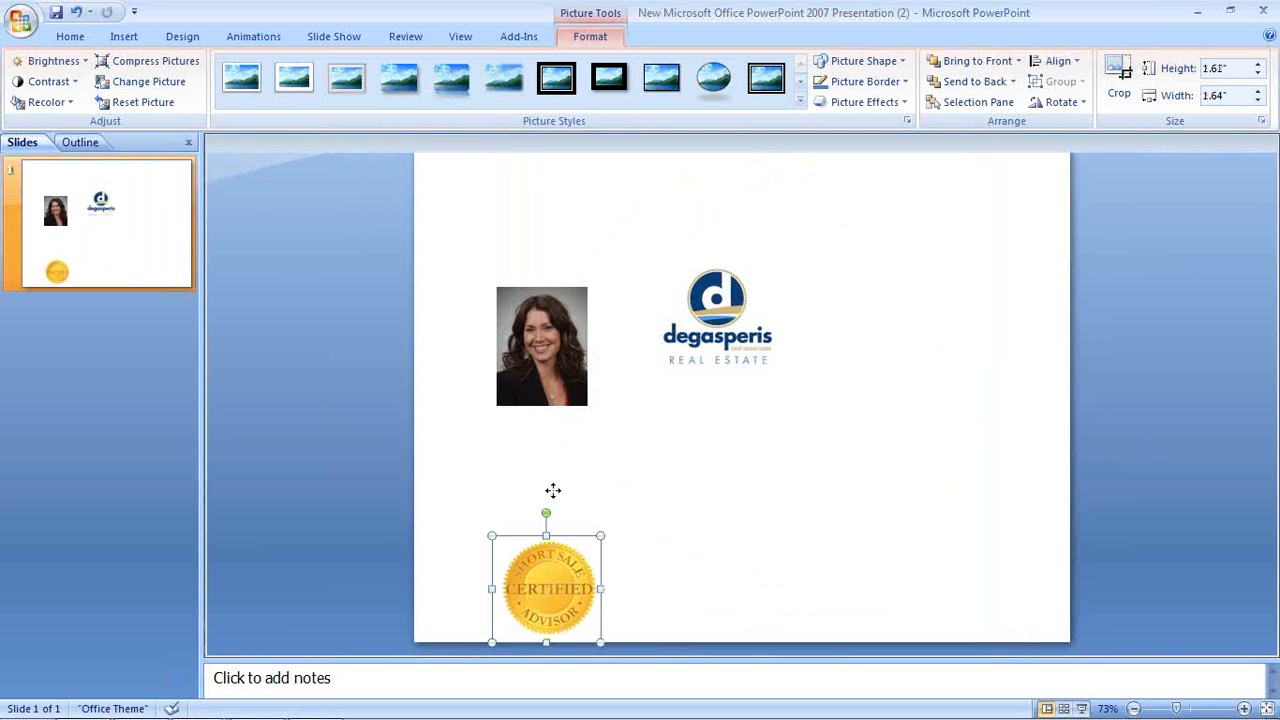
{"action": "left_click_drag", "start_coordinate": [546, 497], "coordinate": [546, 400]}
{"action": "left_click", "coordinate": [697, 473]}
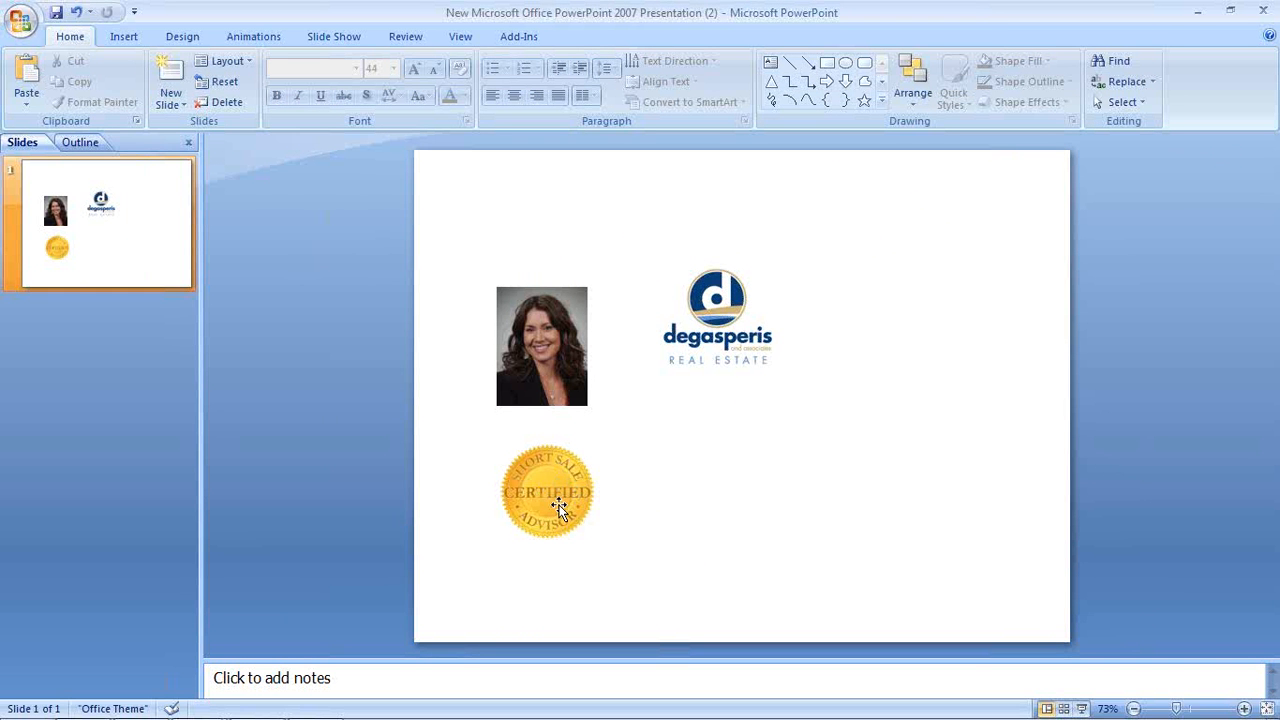
Insert the designations image and move it to the slide's upper right
{"action": "left_click", "coordinate": [125, 38]}
{"action": "left_click", "coordinate": [76, 78]}
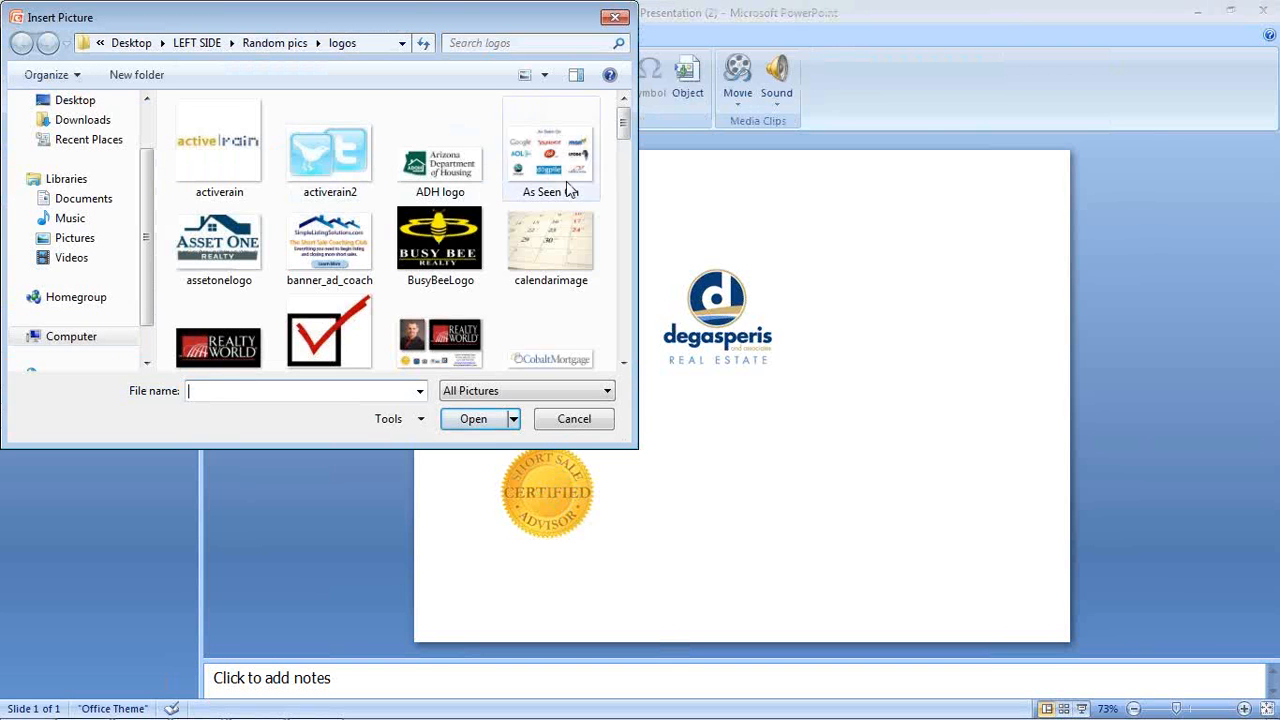
{"action": "scroll", "coordinate": [625, 129], "scroll_direction": "down", "scroll_amount": 3}
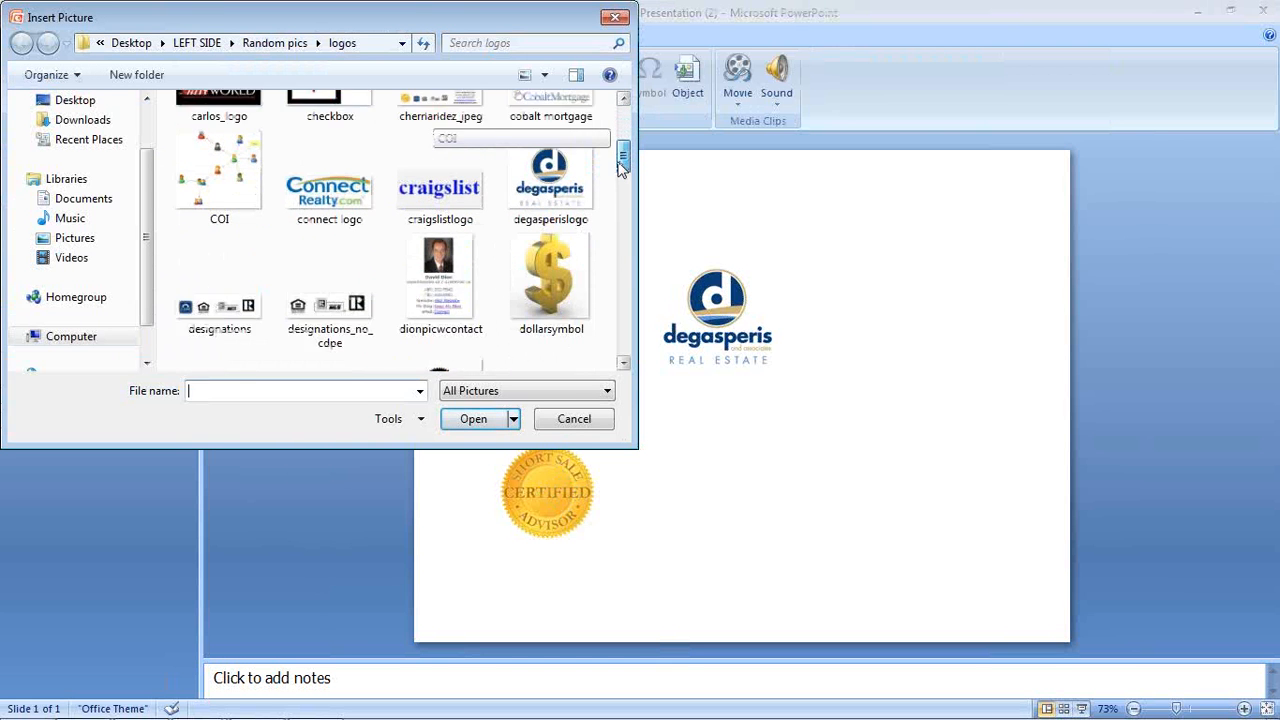
{"action": "left_click", "coordinate": [206, 286]}
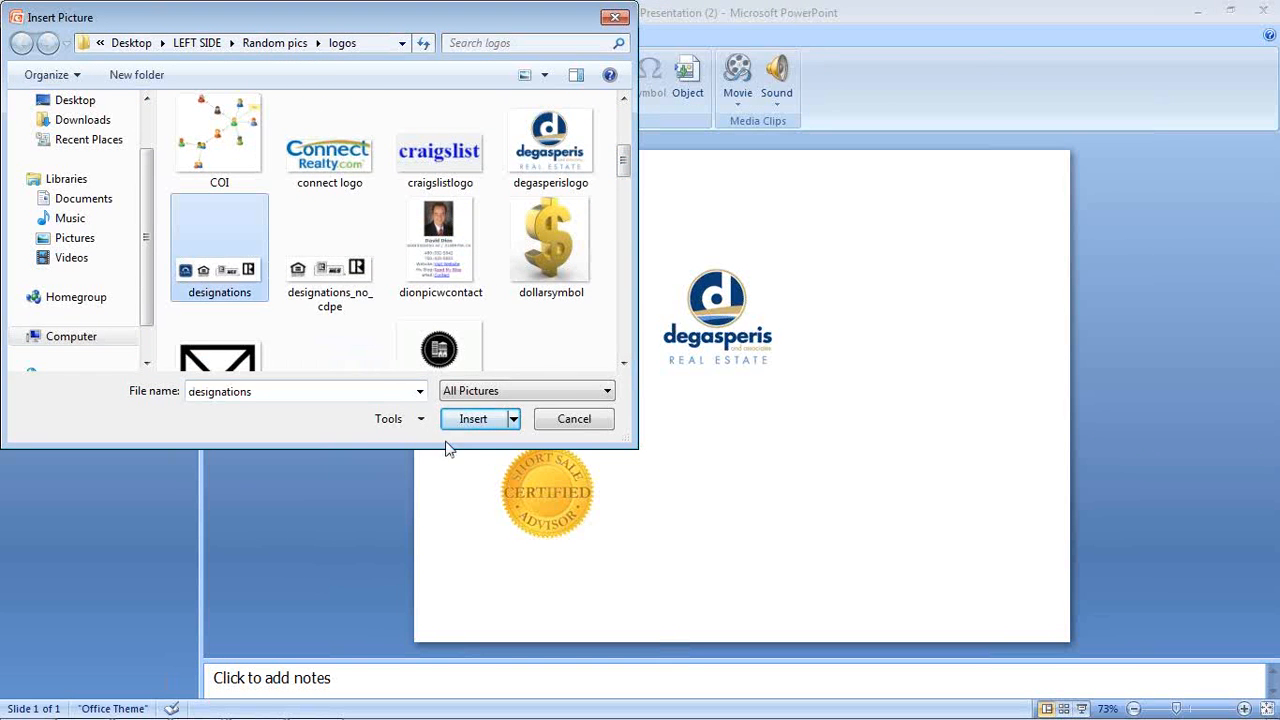
{"action": "left_click", "coordinate": [470, 418]}
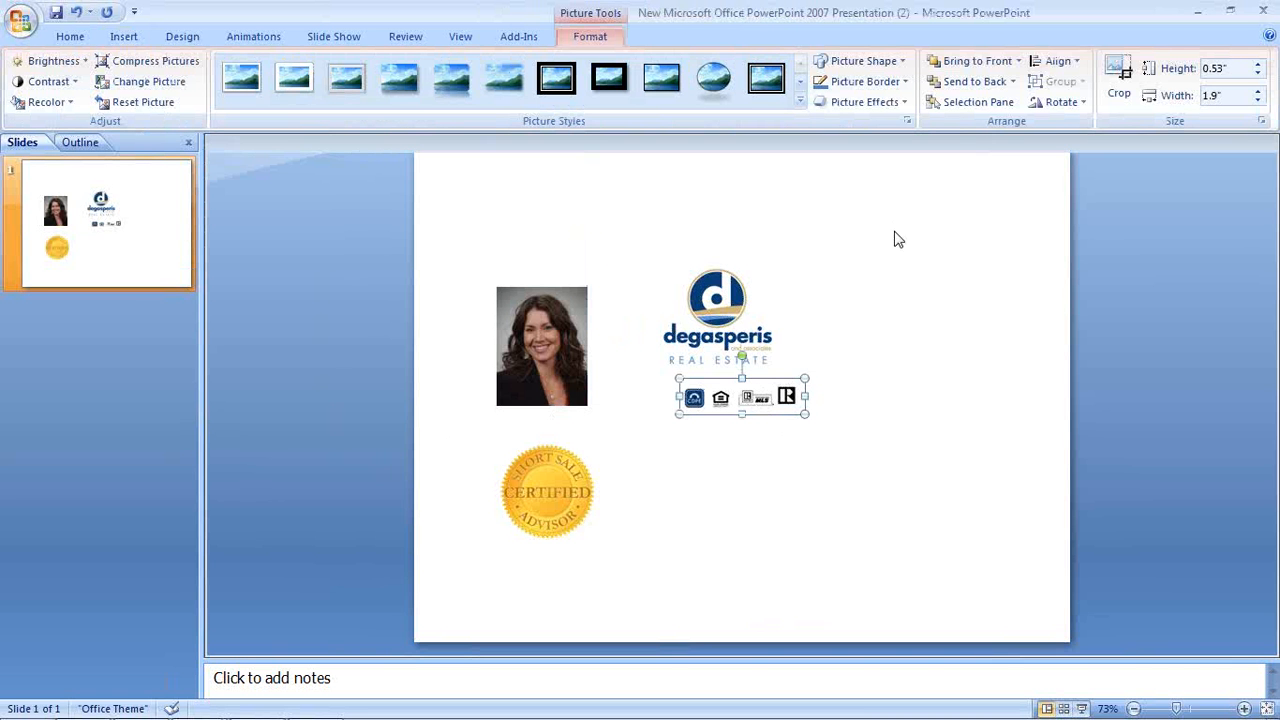
{"action": "left_click_drag", "start_coordinate": [765, 402], "coordinate": [898, 240]}
{"action": "left_click", "coordinate": [905, 340]}
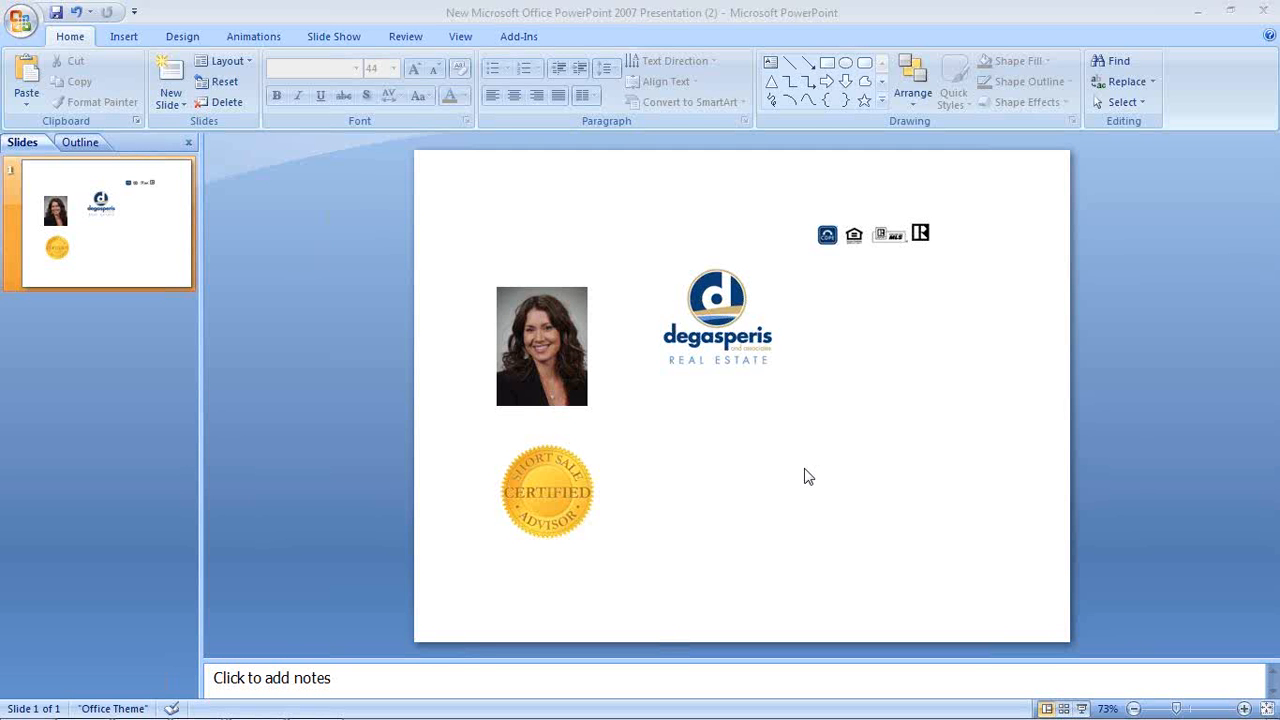
Launch SnagIt 8 from the desktop and keep it minimized in the background
{"action": "left_click", "coordinate": [1199, 14]}
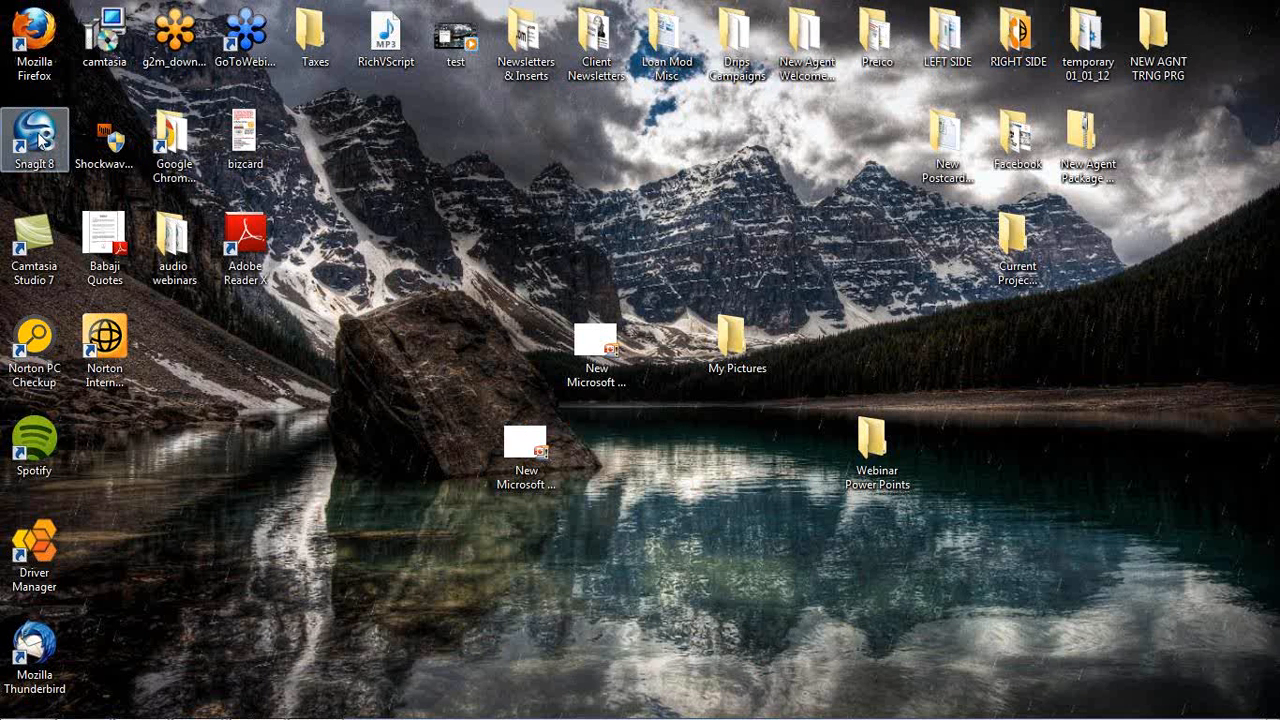
{"action": "left_click", "coordinate": [42, 142]}
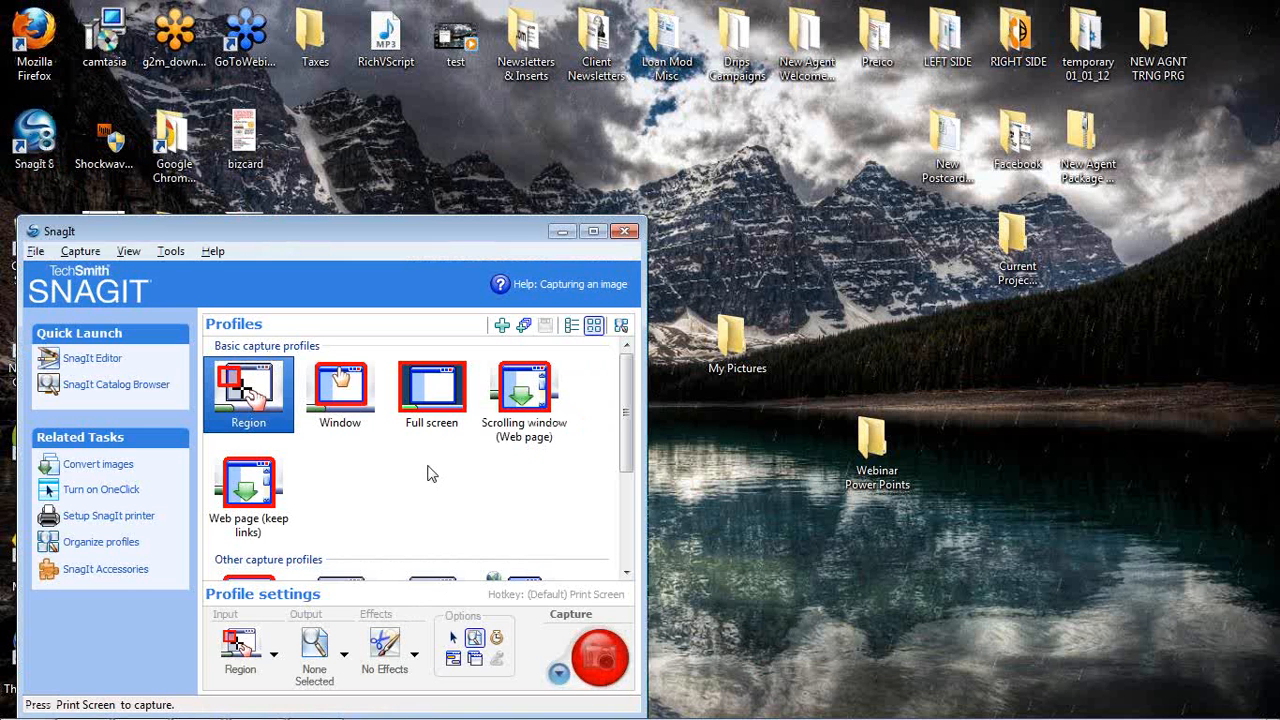
{"action": "left_click", "coordinate": [562, 231]}
Close the blank duplicate presentation without saving it
{"action": "mouse_move", "coordinate": [215, 716]}
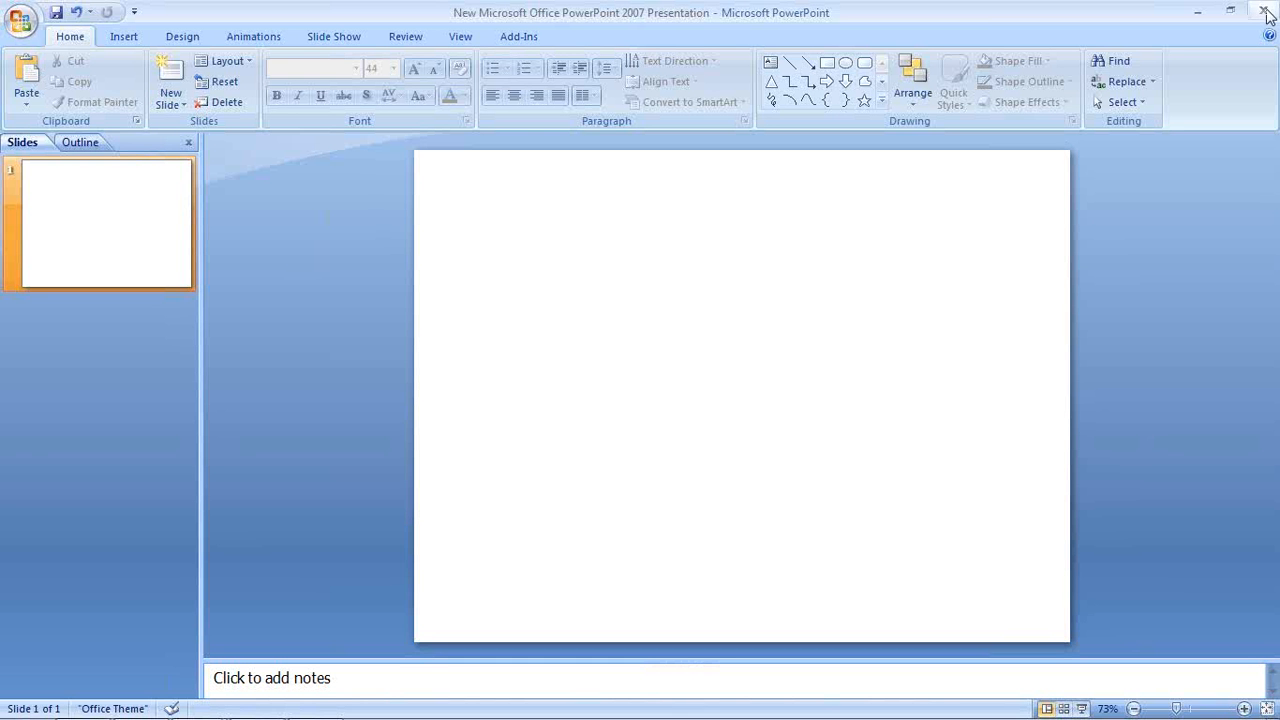
{"action": "left_click", "coordinate": [1266, 12]}
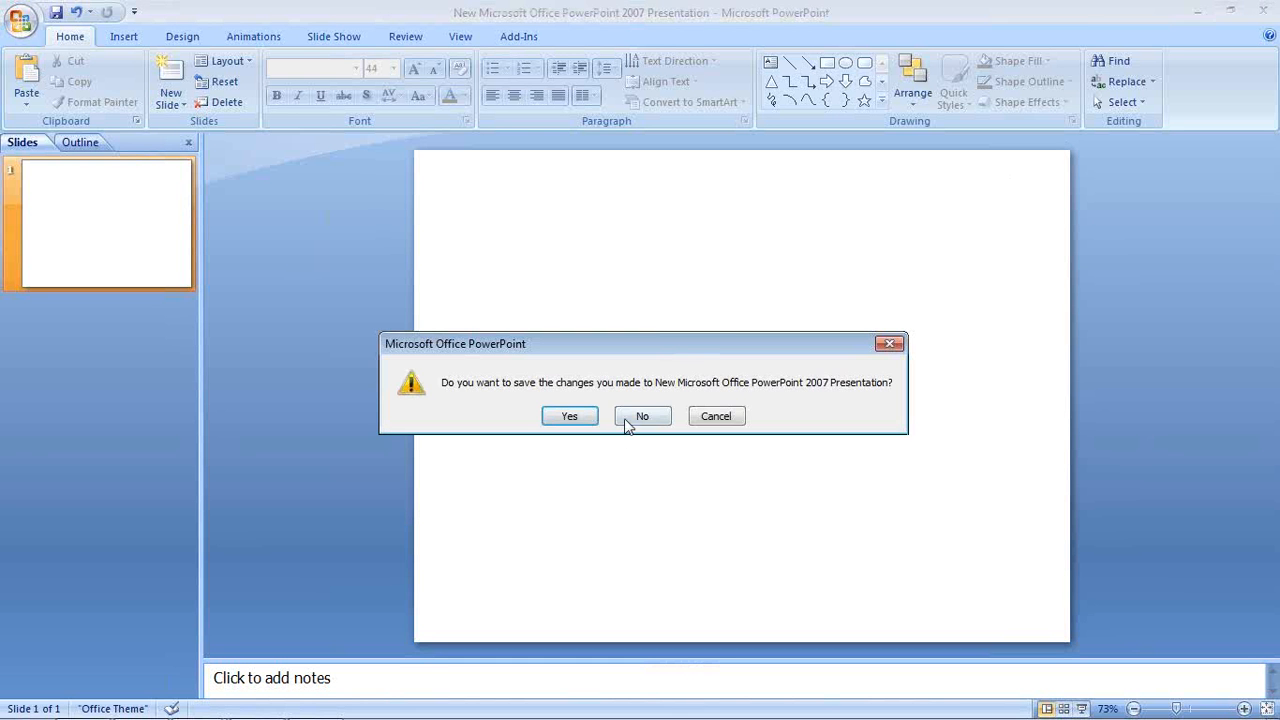
{"action": "left_click", "coordinate": [628, 425]}
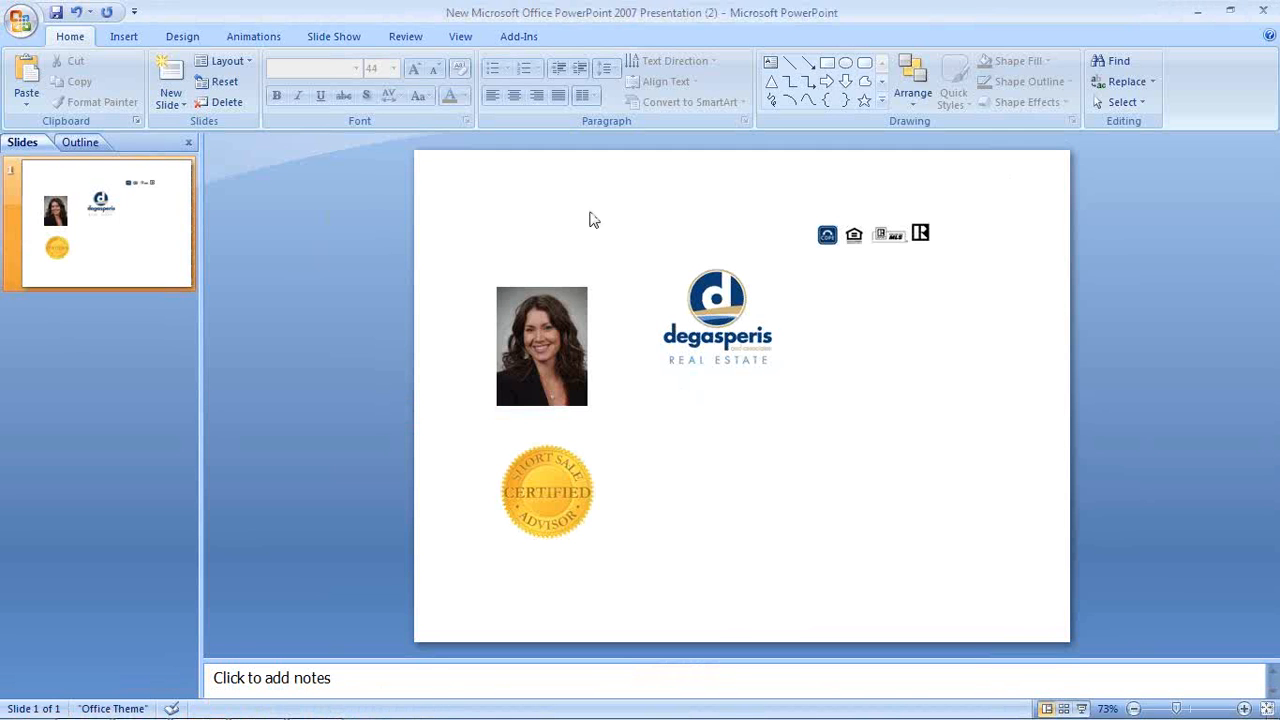
{"action": "left_click", "coordinate": [124, 37]}
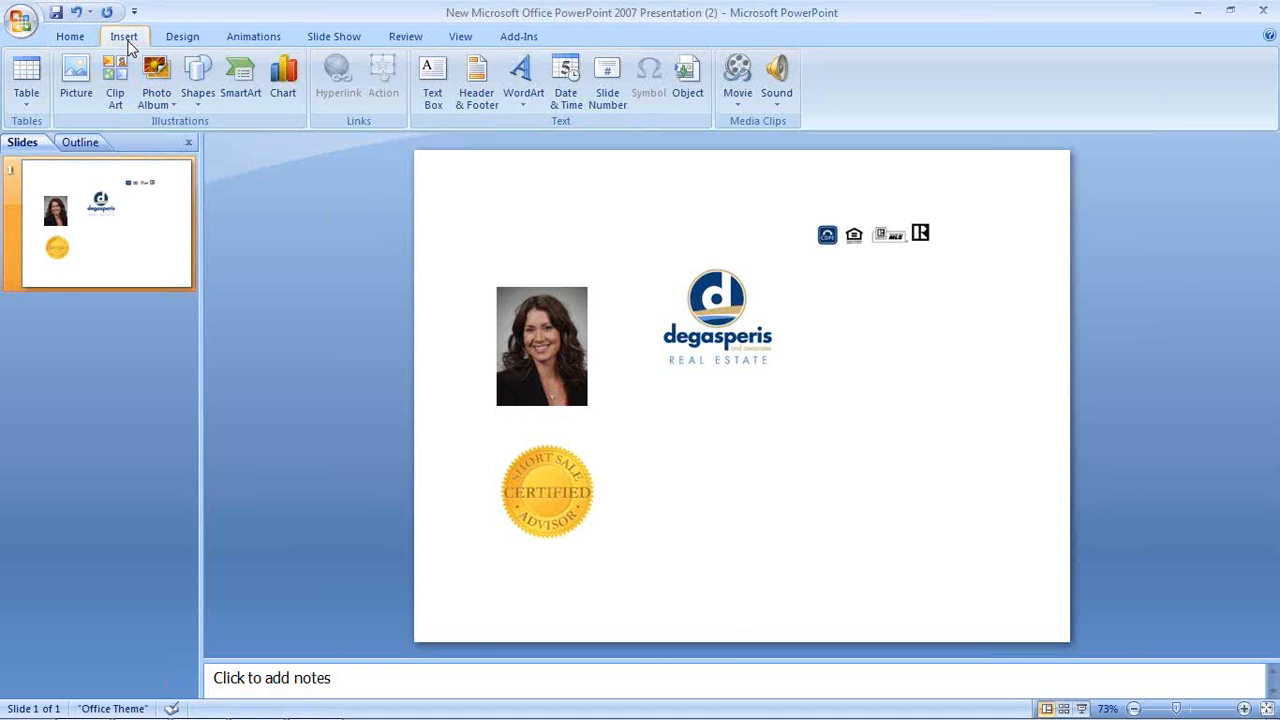
{"action": "left_click", "coordinate": [433, 85]}
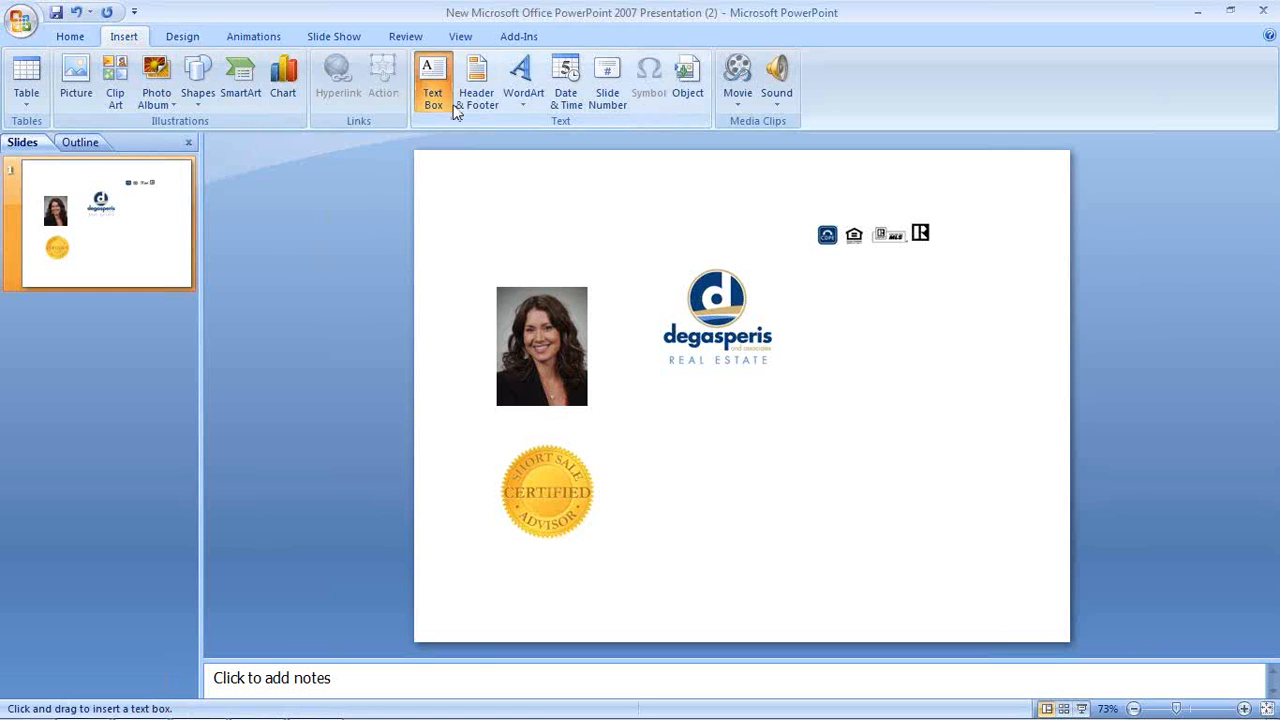
{"action": "left_click_drag", "start_coordinate": [678, 445], "coordinate": [798, 441]}
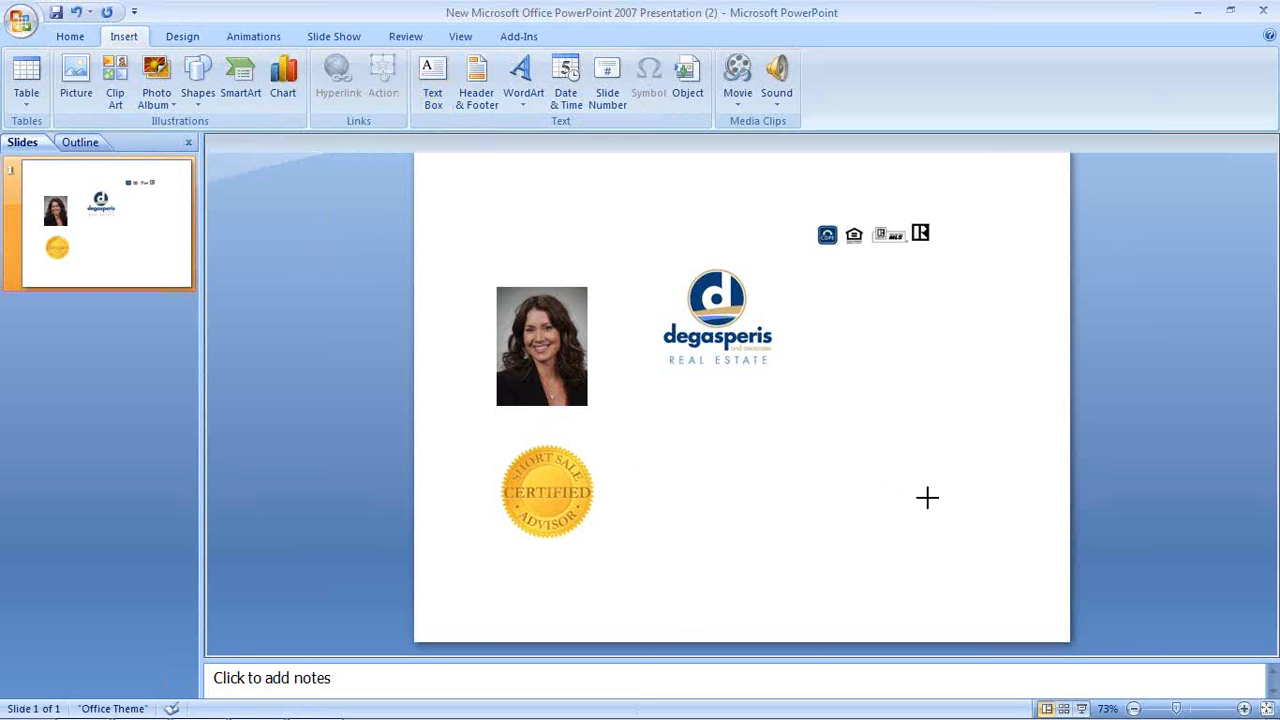
{"action": "left_click_drag", "start_coordinate": [928, 508], "coordinate": [928, 508]}
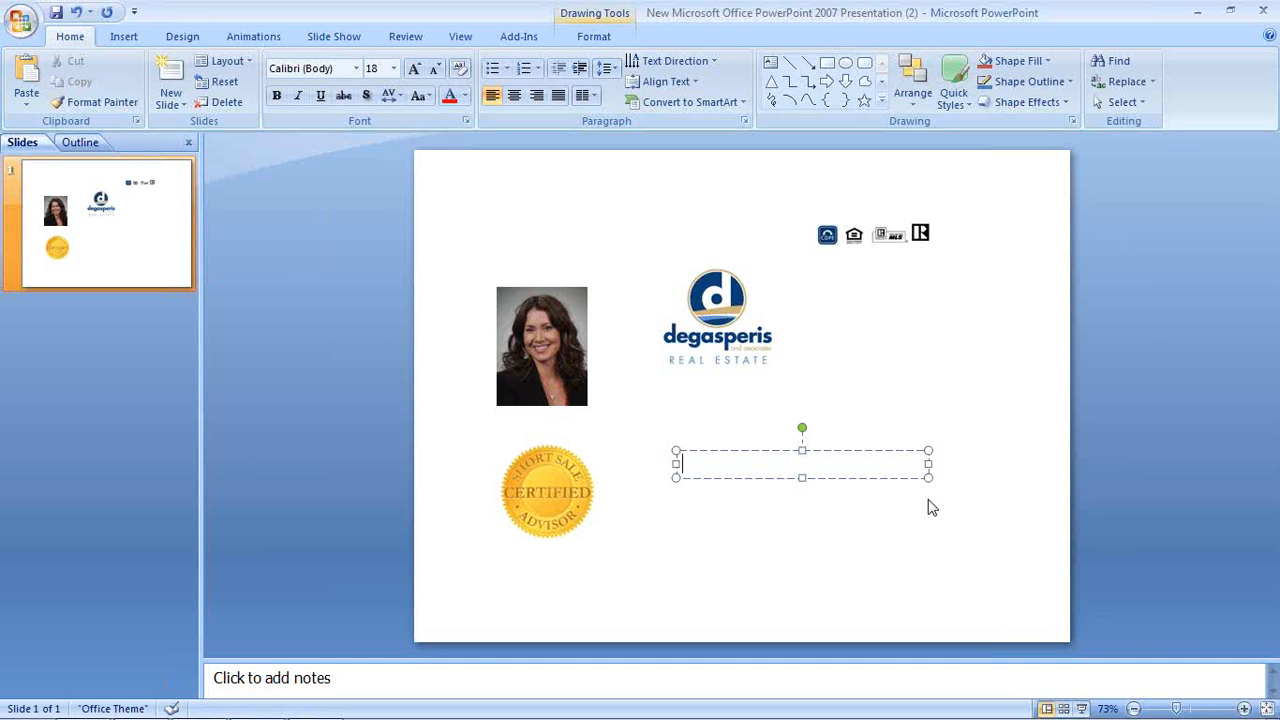
{"action": "type", "text": "W"}
{"action": "type", "text": "ww.Expert"}
{"action": "type", "text": "HomeA"}
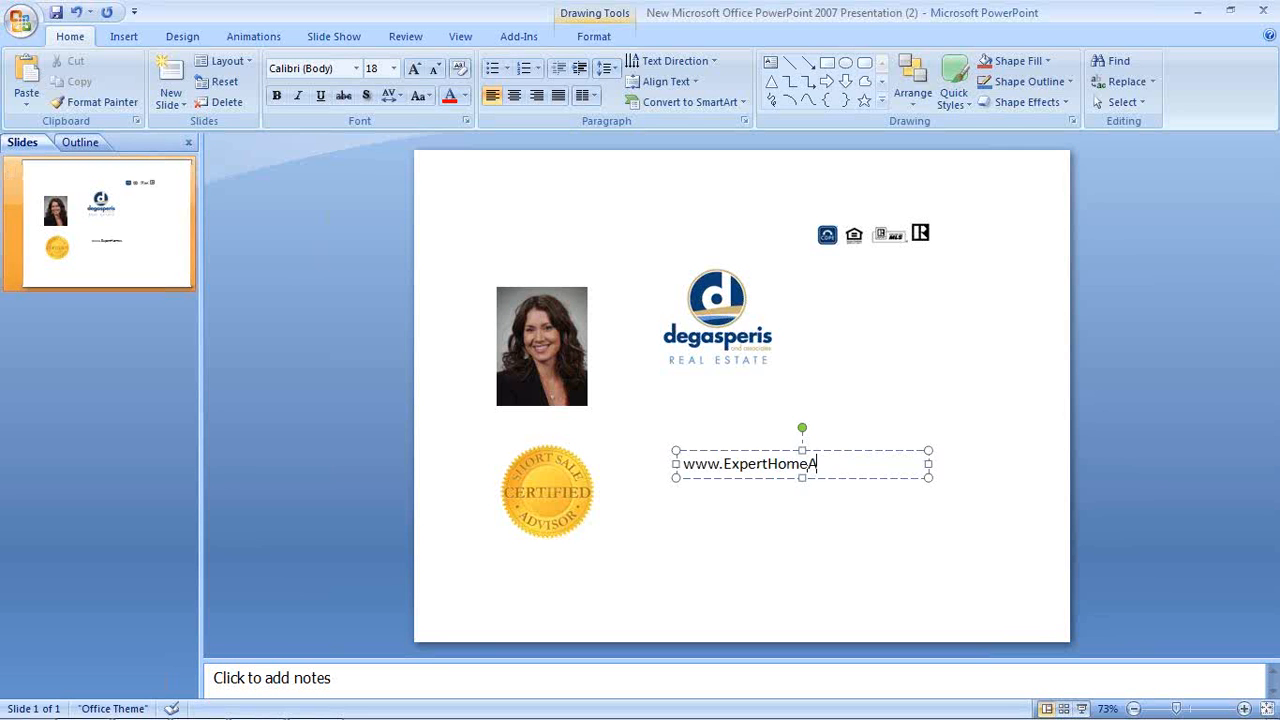
{"action": "type", "text": "ssist.co"}
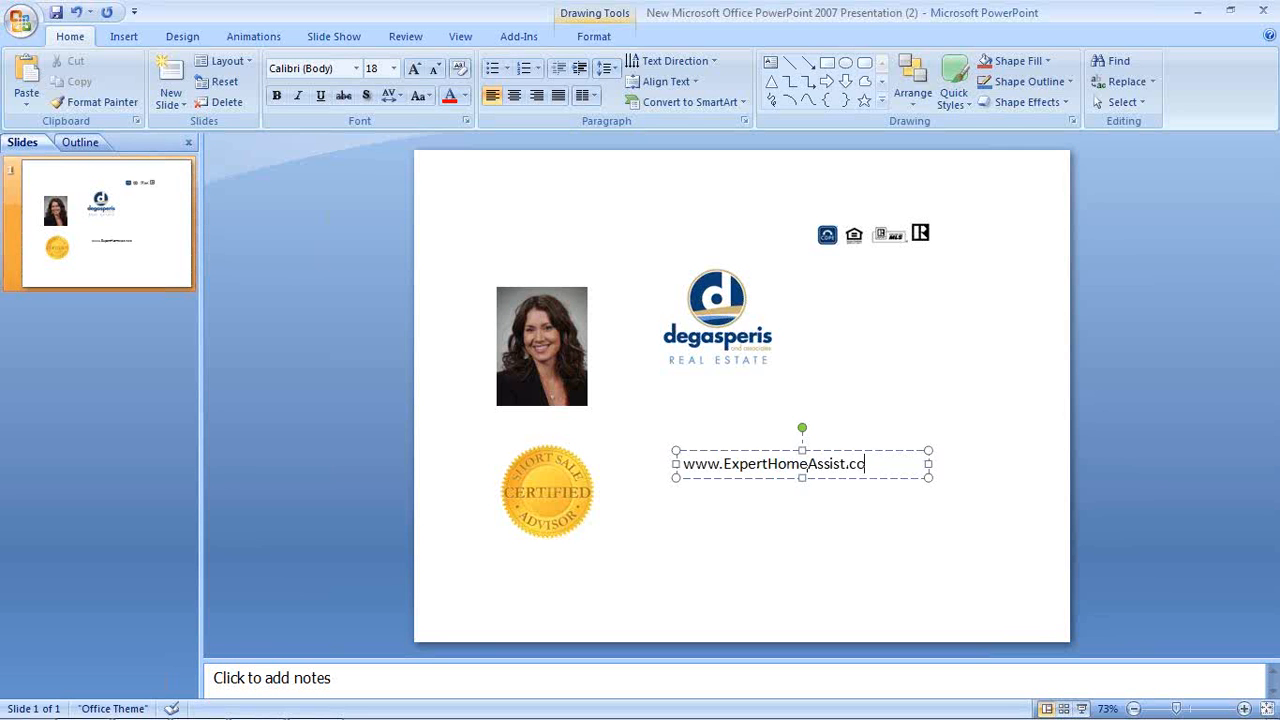
{"action": "type", "text": "m"}
Make the URL bold Arial Black and widen its box so it fits on one line
{"action": "triple_click", "coordinate": [779, 472]}
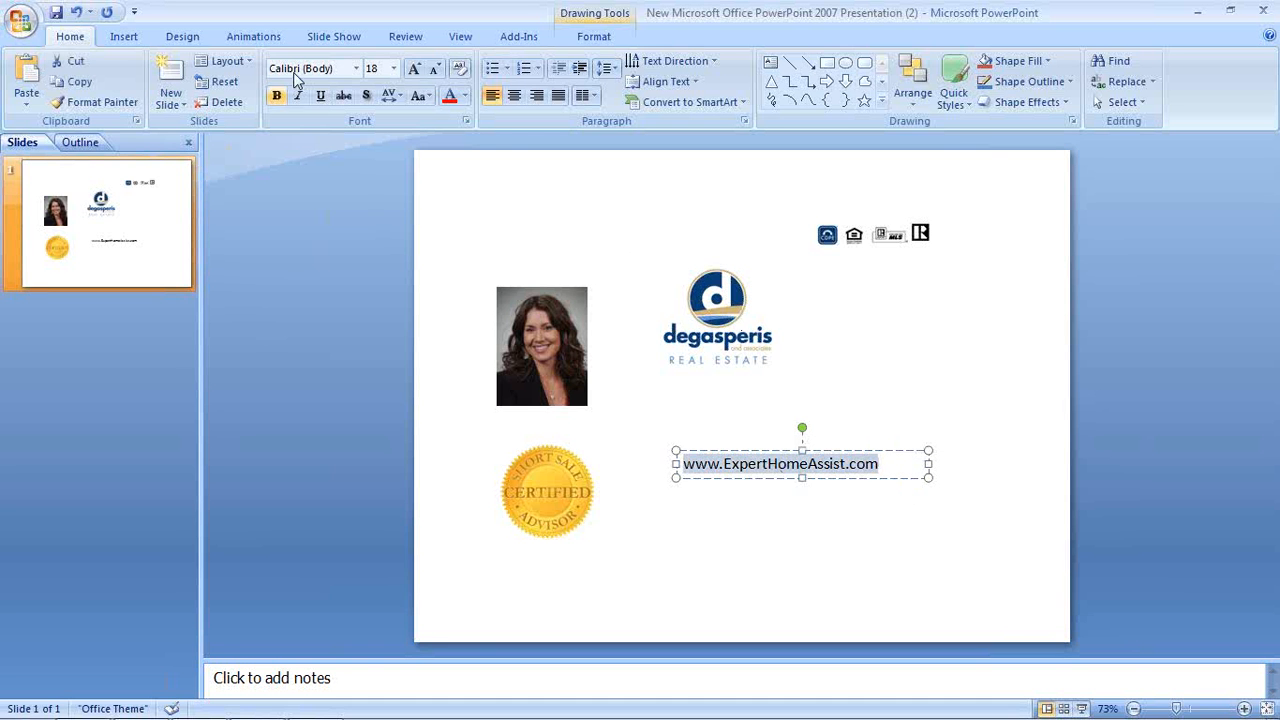
{"action": "left_click", "coordinate": [277, 96]}
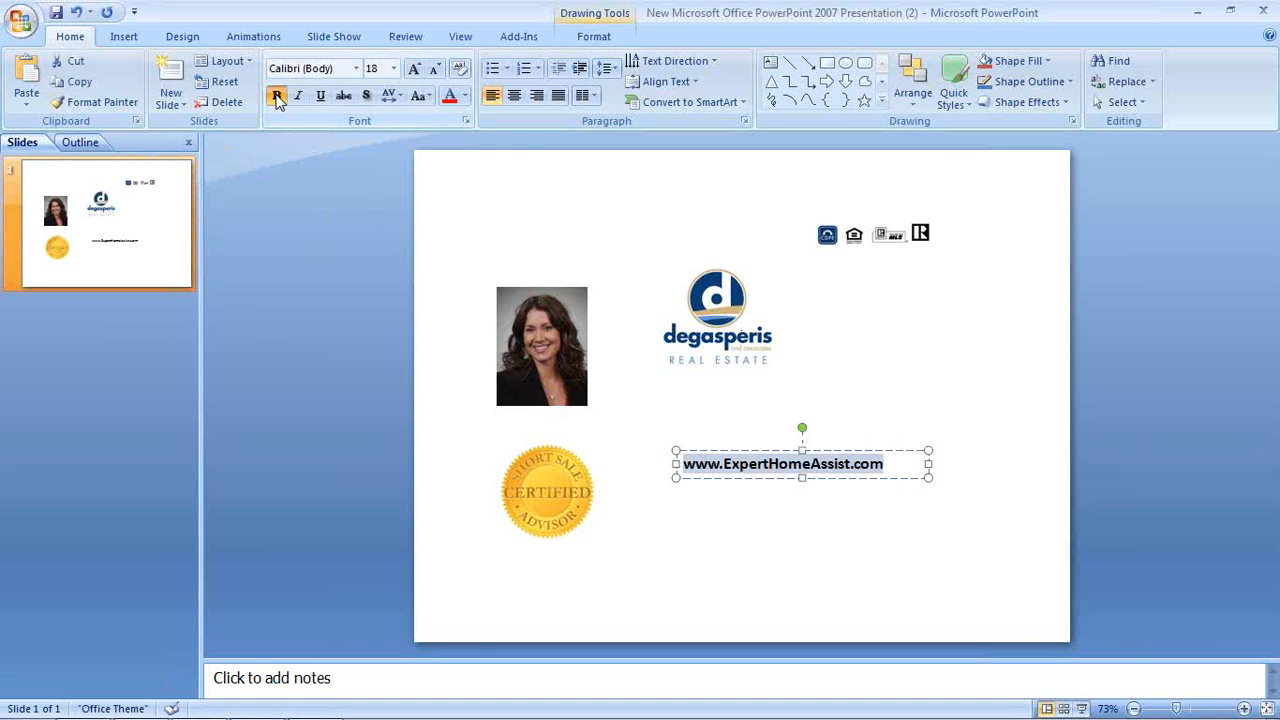
{"action": "left_click", "coordinate": [357, 69]}
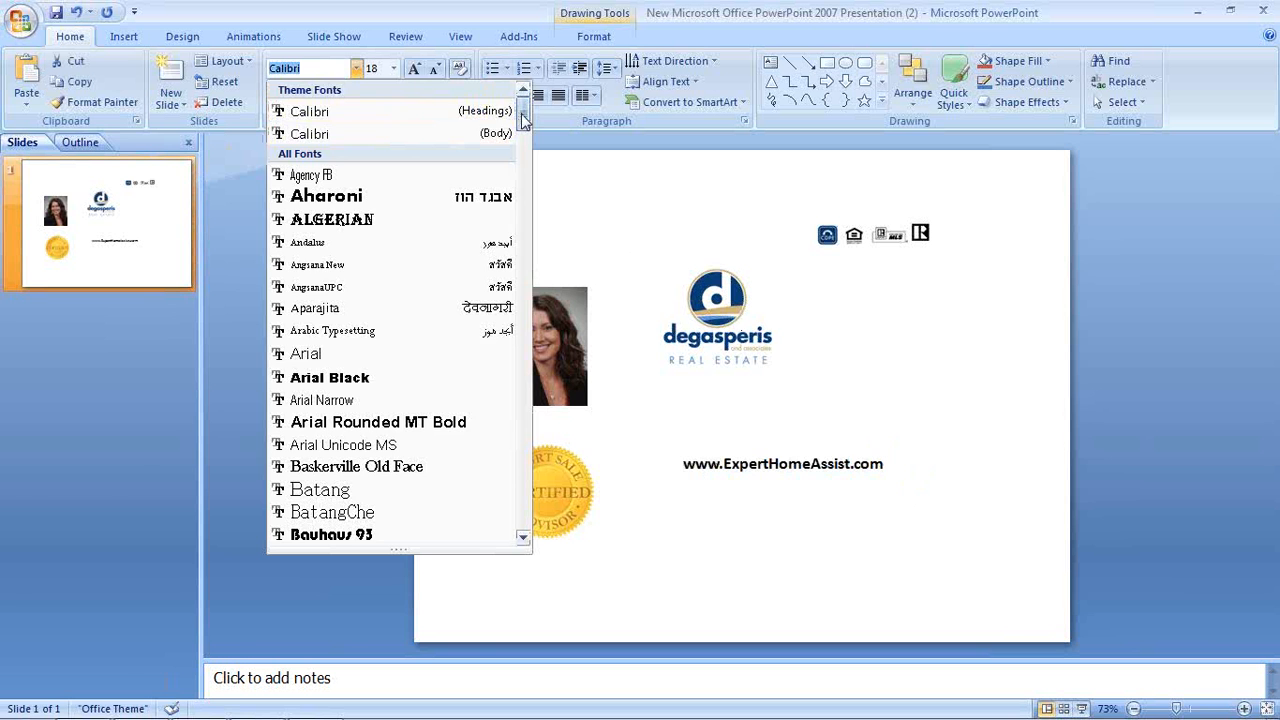
{"action": "left_click_drag", "start_coordinate": [522, 118], "coordinate": [522, 128]}
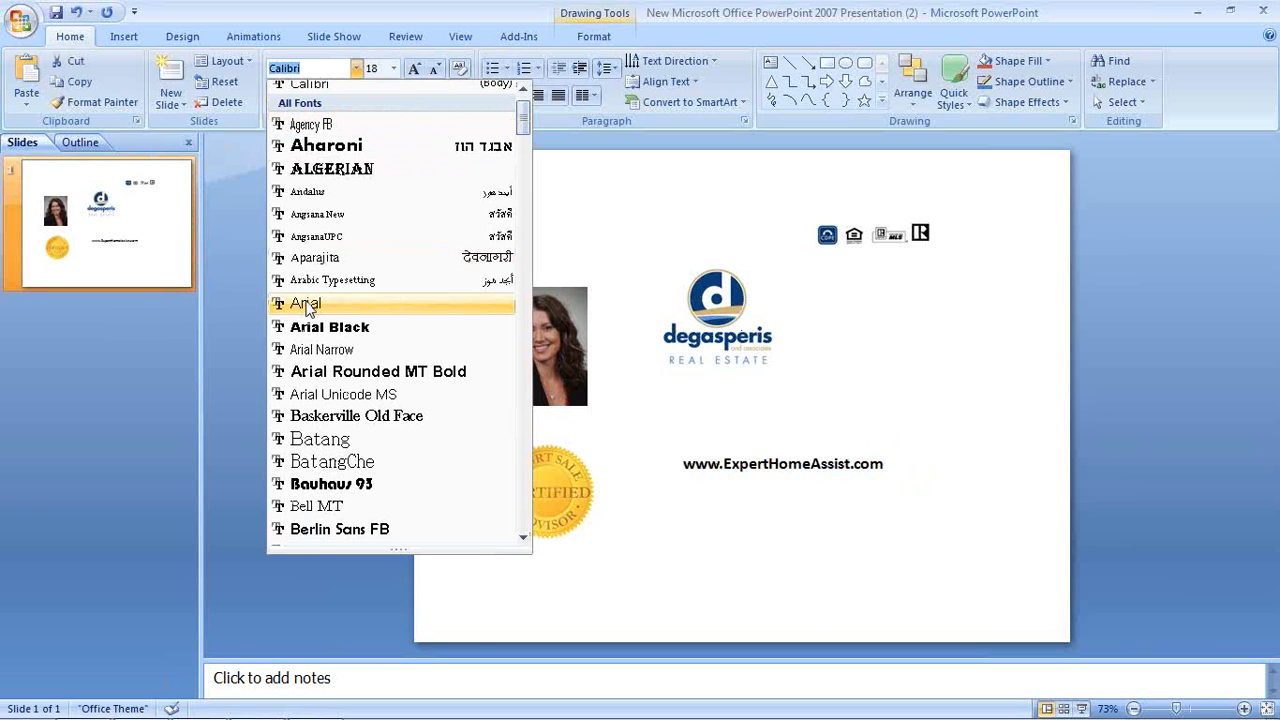
{"action": "left_click", "coordinate": [320, 327]}
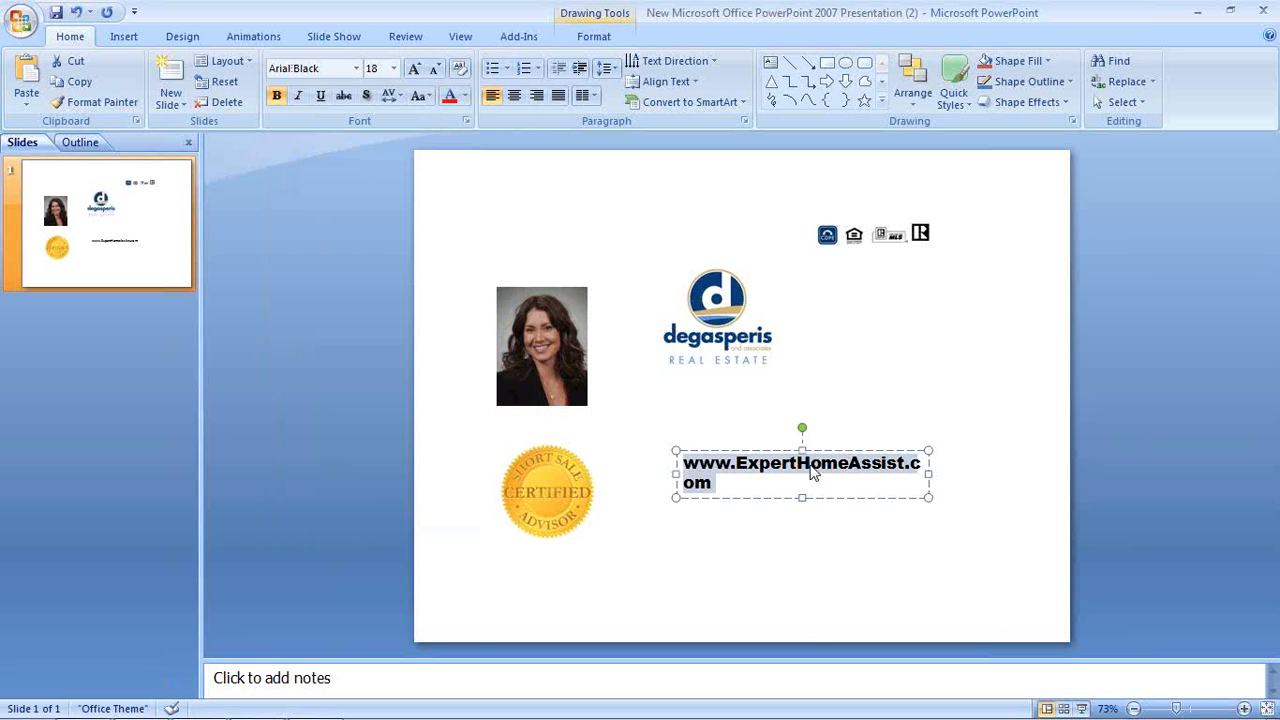
{"action": "left_click", "coordinate": [811, 472]}
{"action": "left_click_drag", "start_coordinate": [676, 474], "coordinate": [643, 474]}
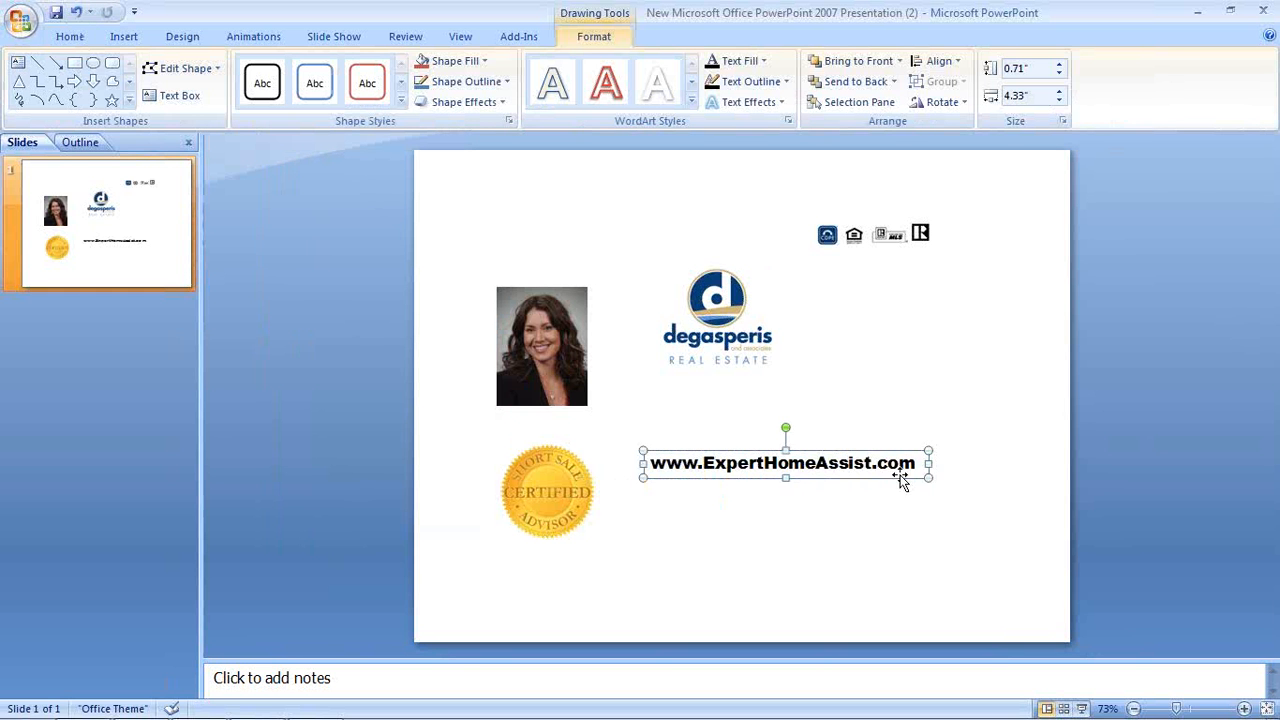
Colour the URL text dark blue
{"action": "triple_click", "coordinate": [817, 465]}
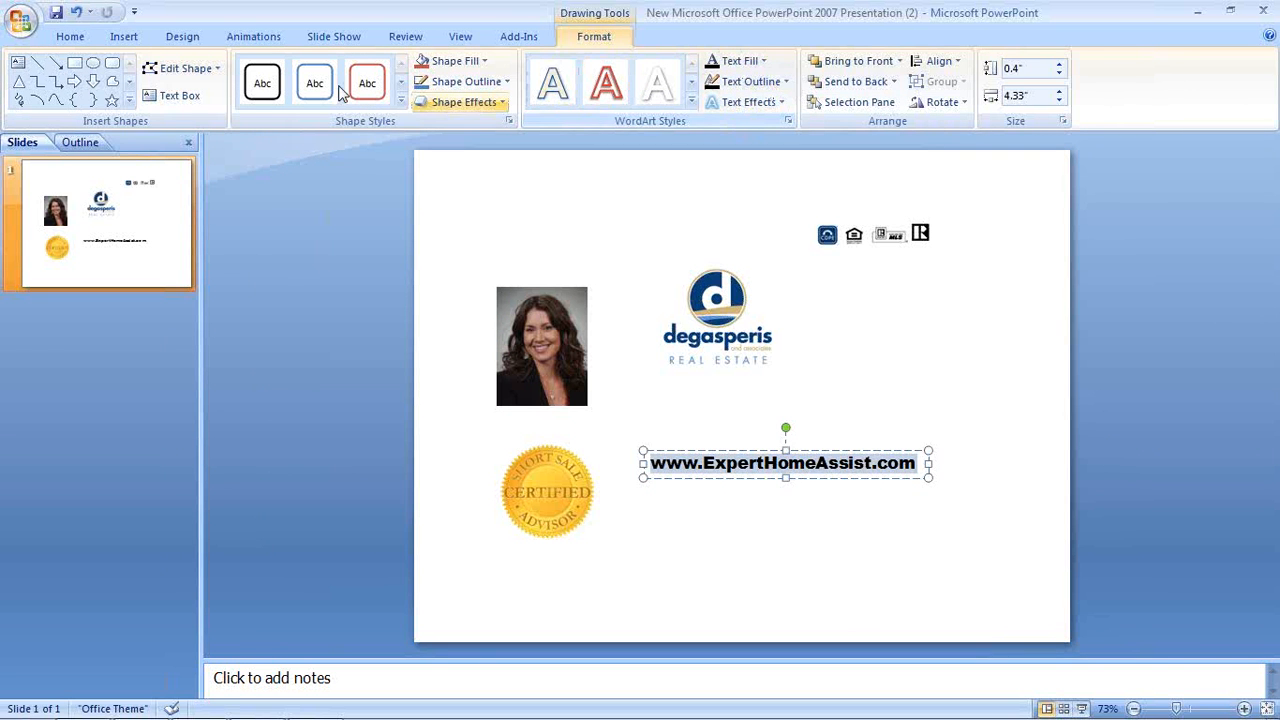
{"action": "left_click", "coordinate": [77, 40]}
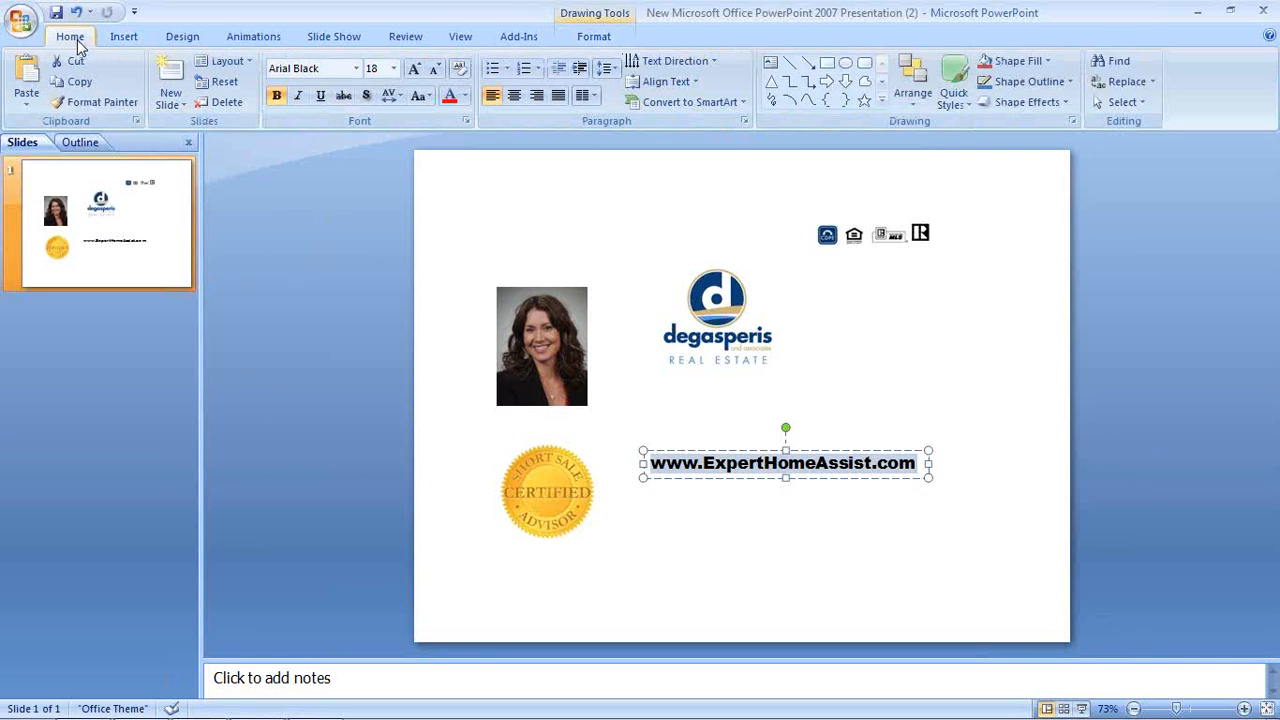
{"action": "left_click", "coordinate": [465, 95]}
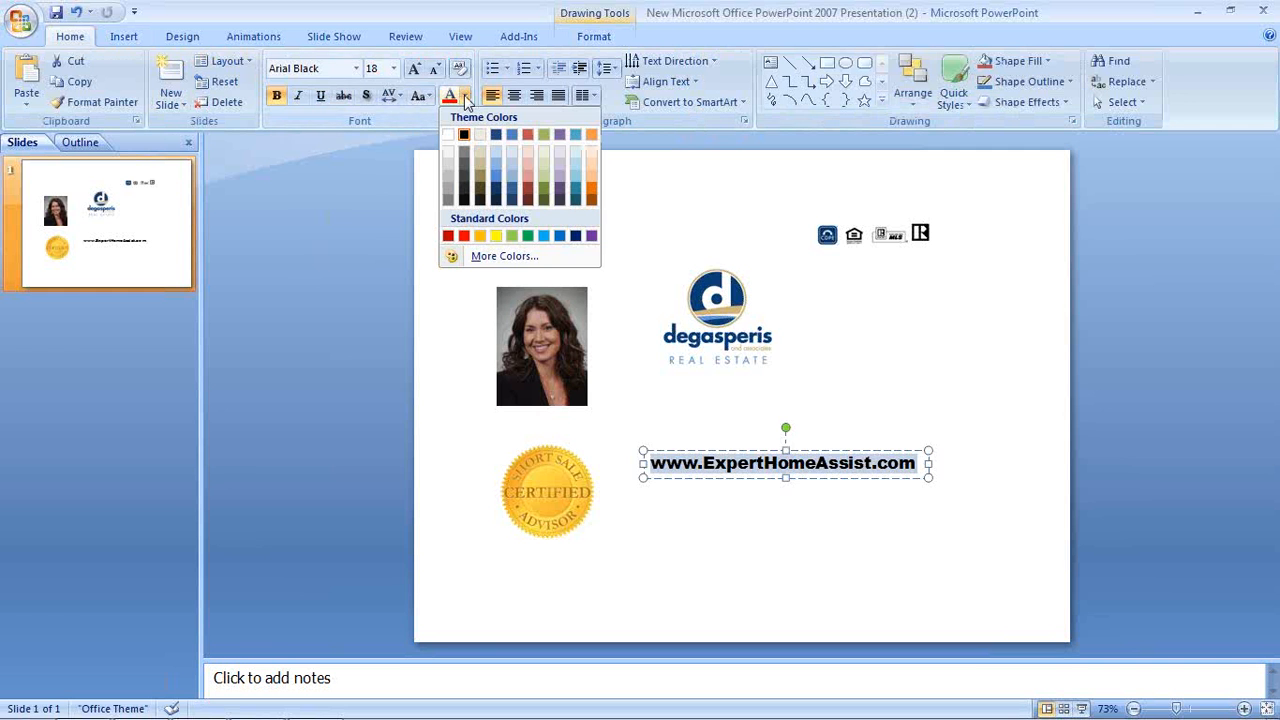
{"action": "left_click", "coordinate": [499, 140]}
{"action": "left_click", "coordinate": [817, 507]}
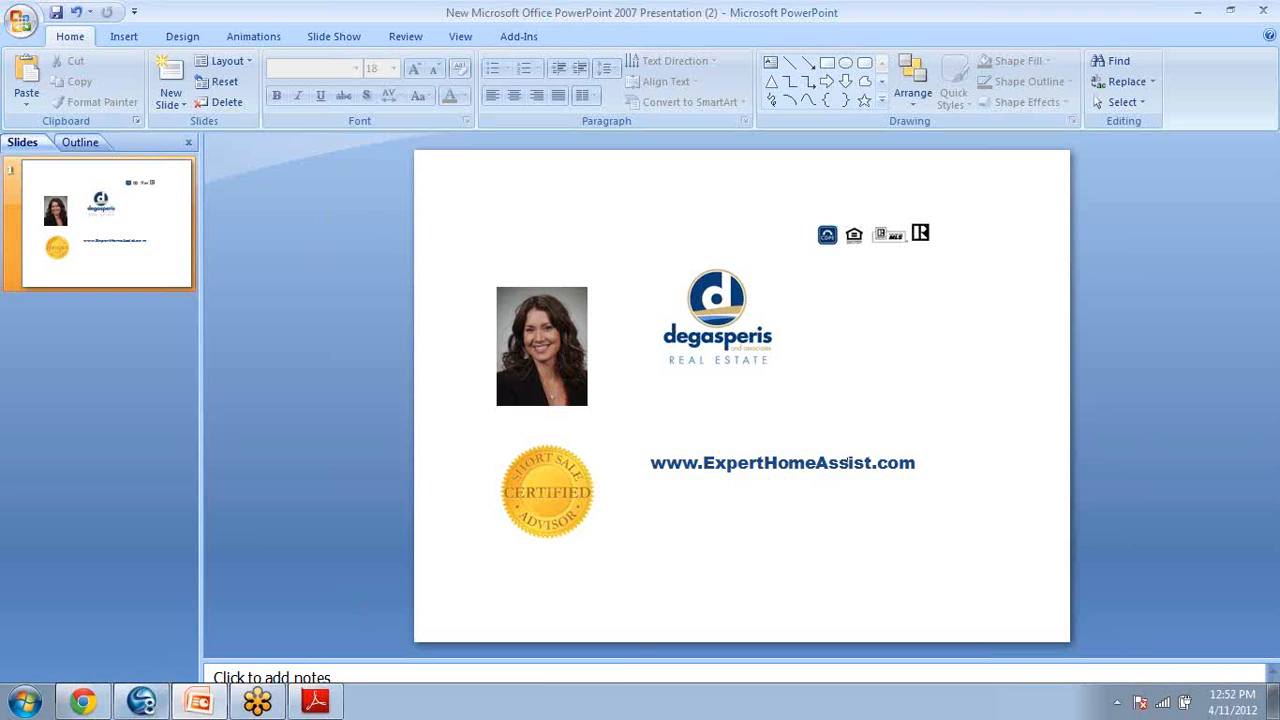
{"action": "left_click", "coordinate": [141, 702]}
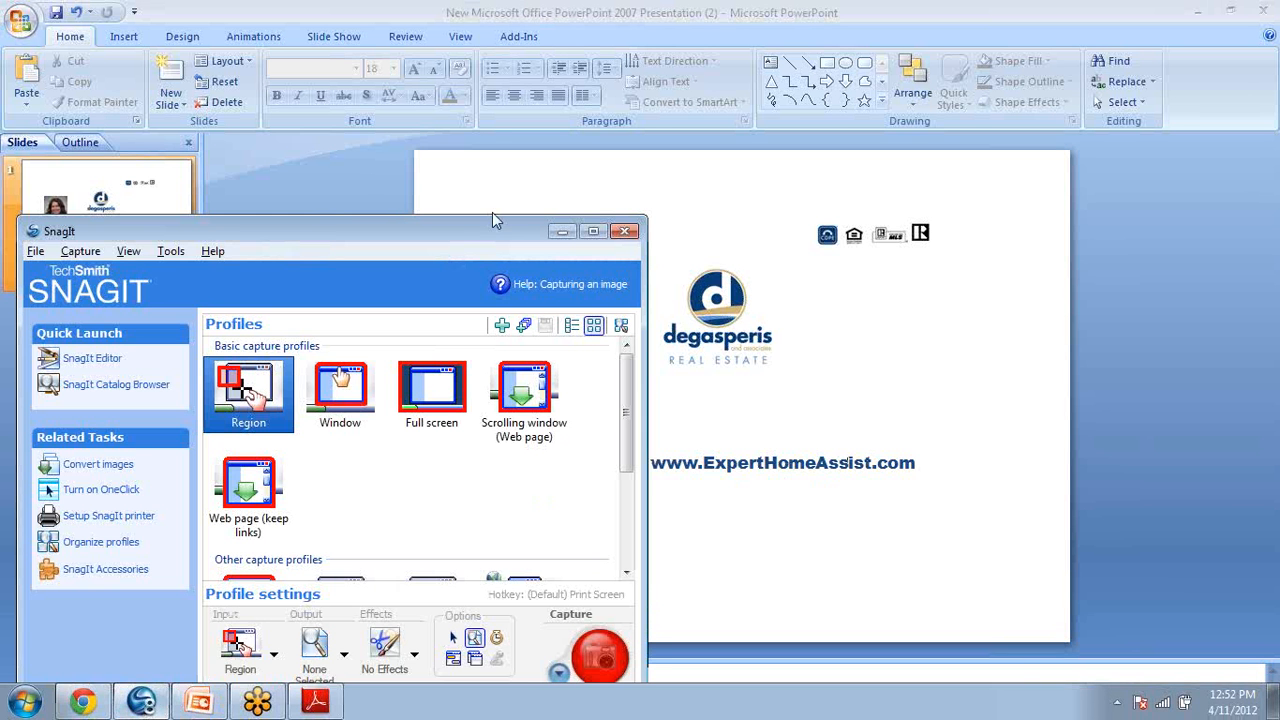
{"action": "left_click_drag", "start_coordinate": [437, 237], "coordinate": [468, 147]}
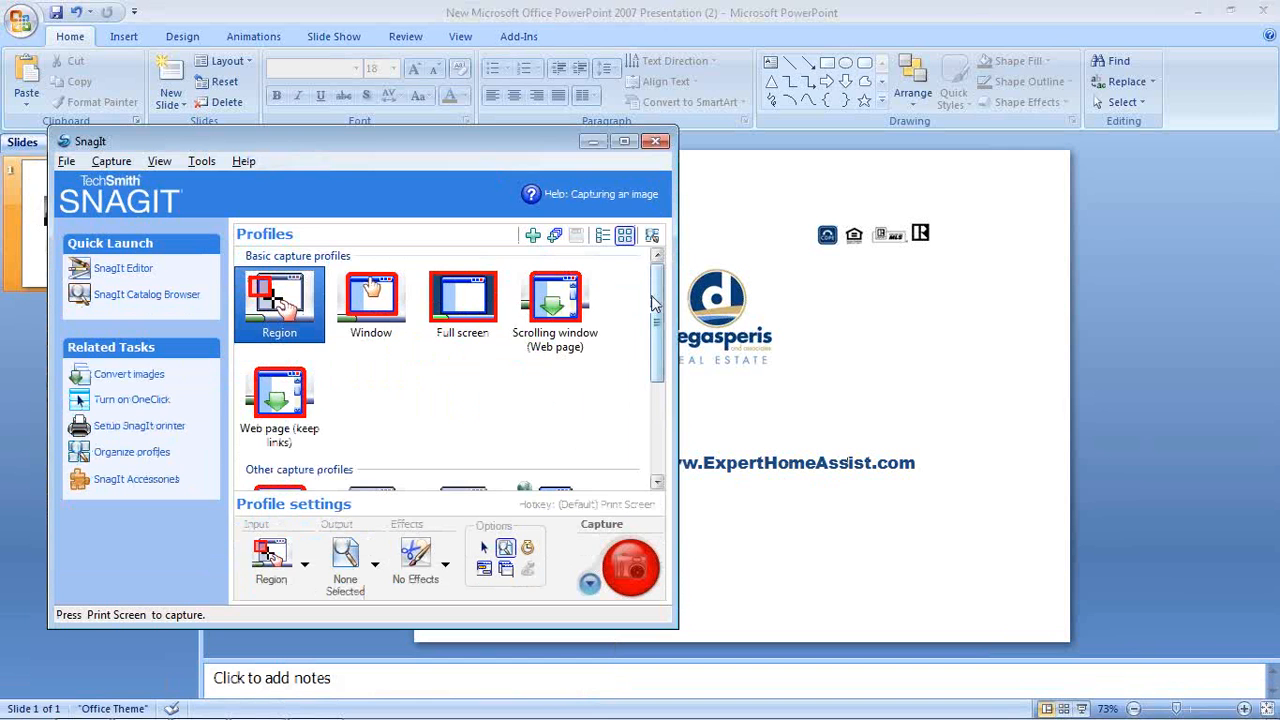
{"action": "scroll", "coordinate": [657, 310], "scroll_direction": "down", "scroll_amount": 3}
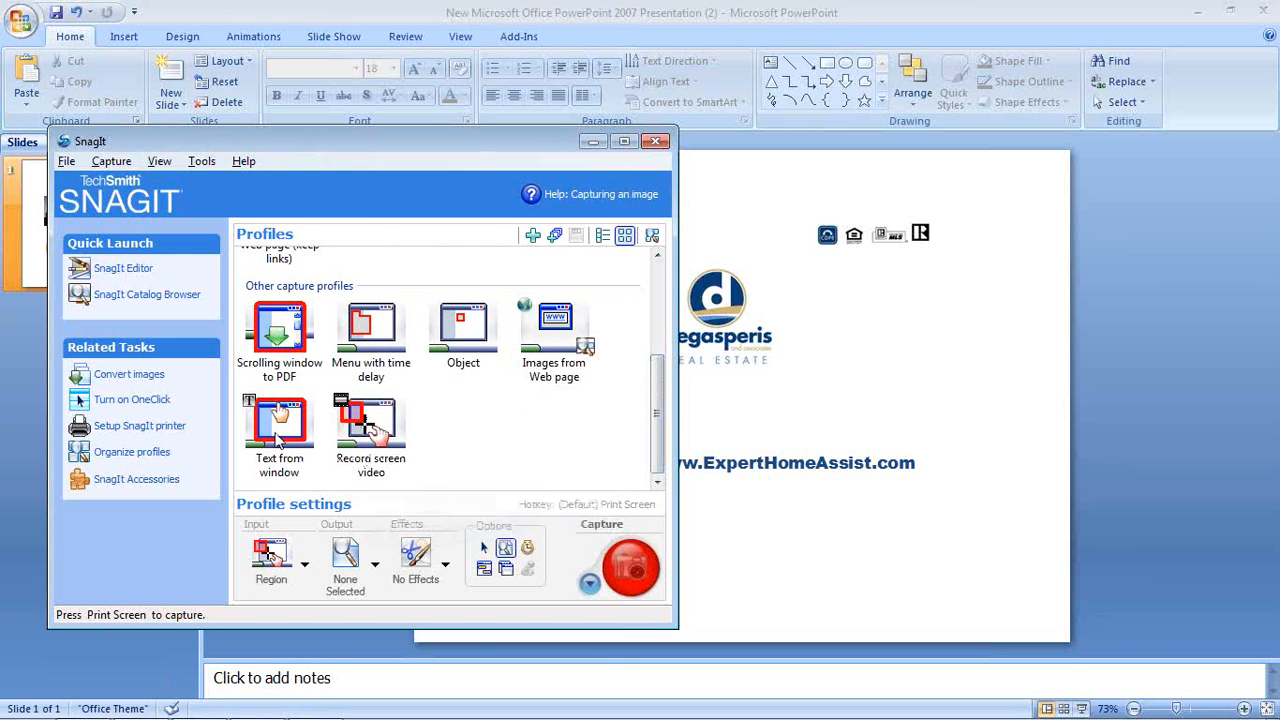
{"action": "left_click_drag", "start_coordinate": [658, 421], "coordinate": [658, 313]}
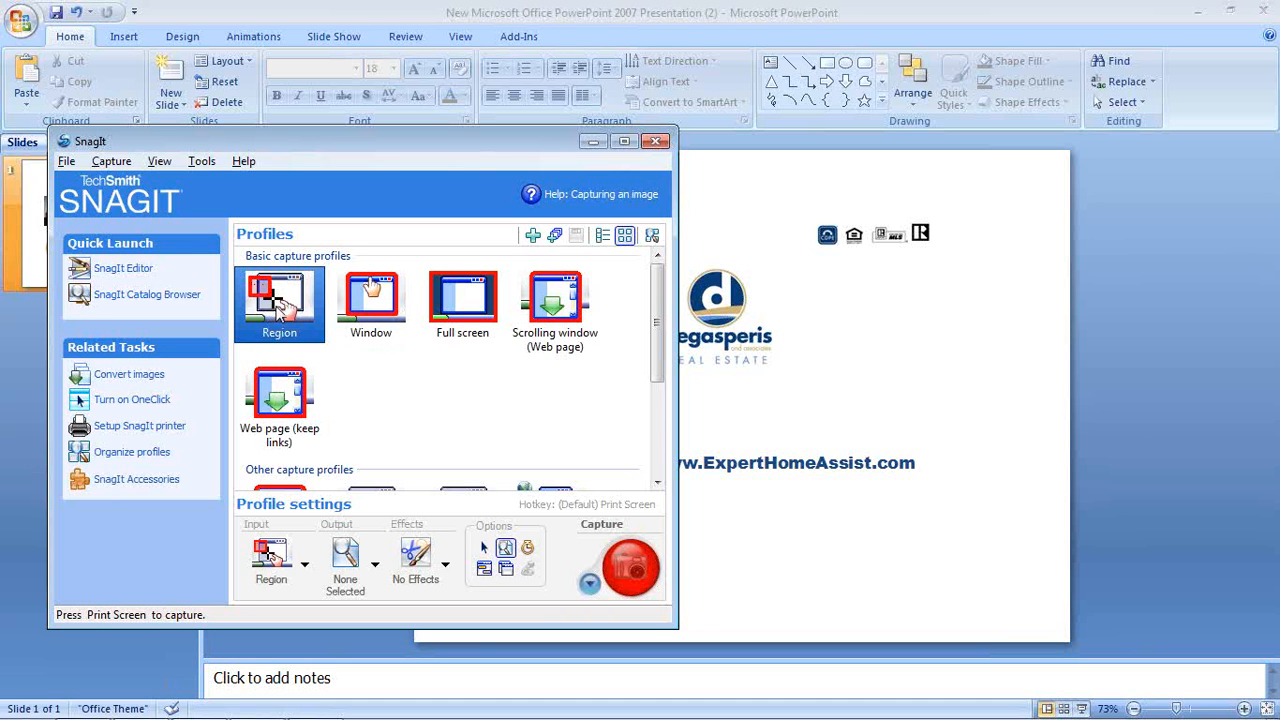
{"action": "left_click", "coordinate": [631, 574]}
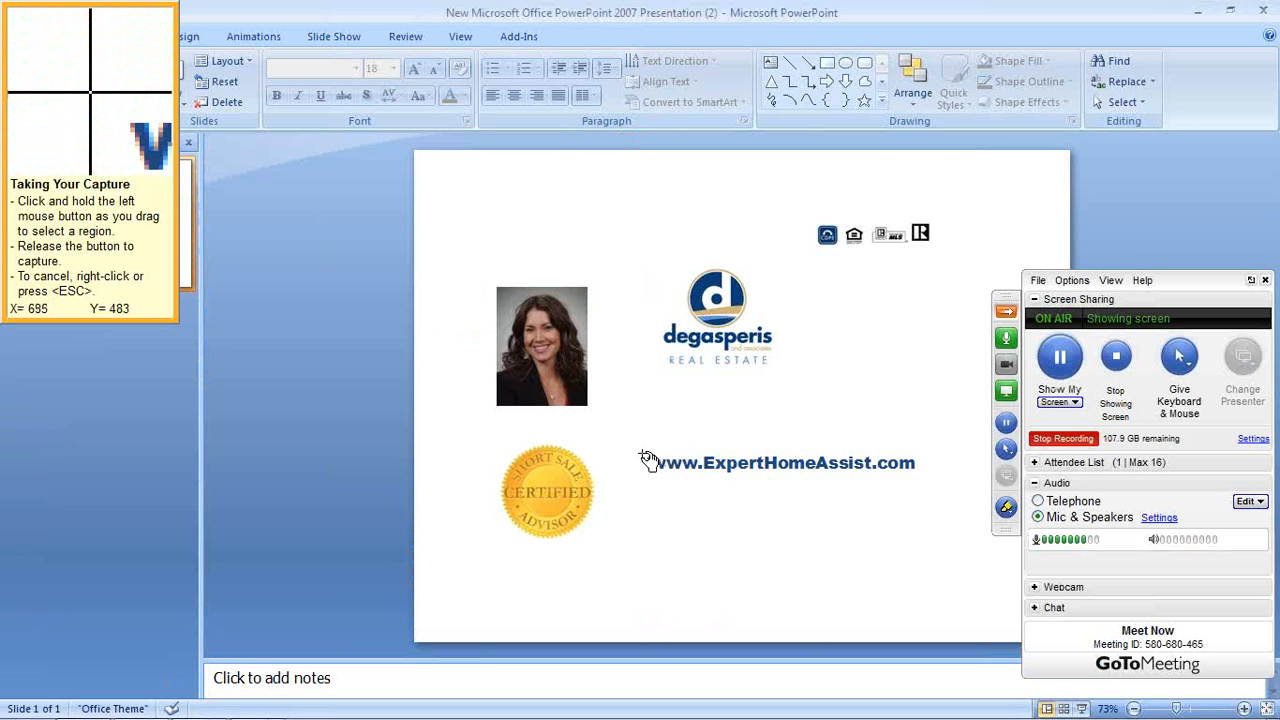
{"action": "left_click_drag", "start_coordinate": [642, 453], "coordinate": [920, 479]}
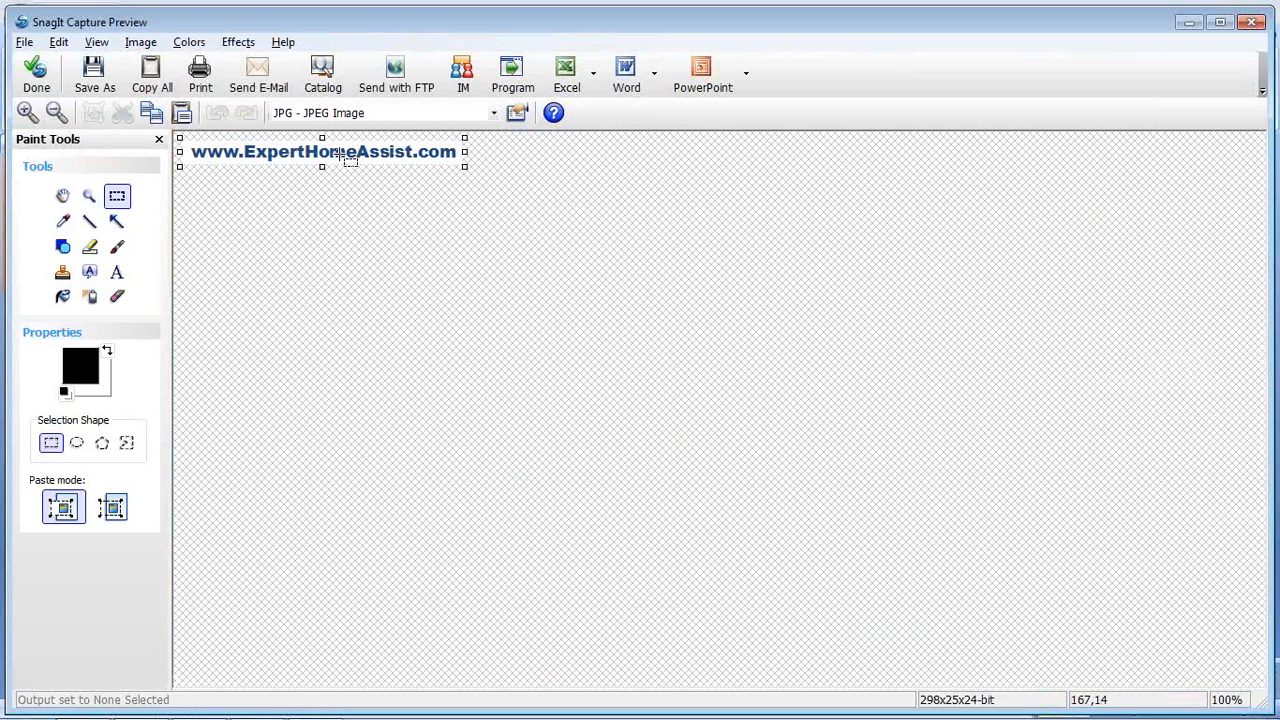
Save the web-address capture as domain_one JPG on the Desktop and close the preview
{"action": "left_click", "coordinate": [100, 82]}
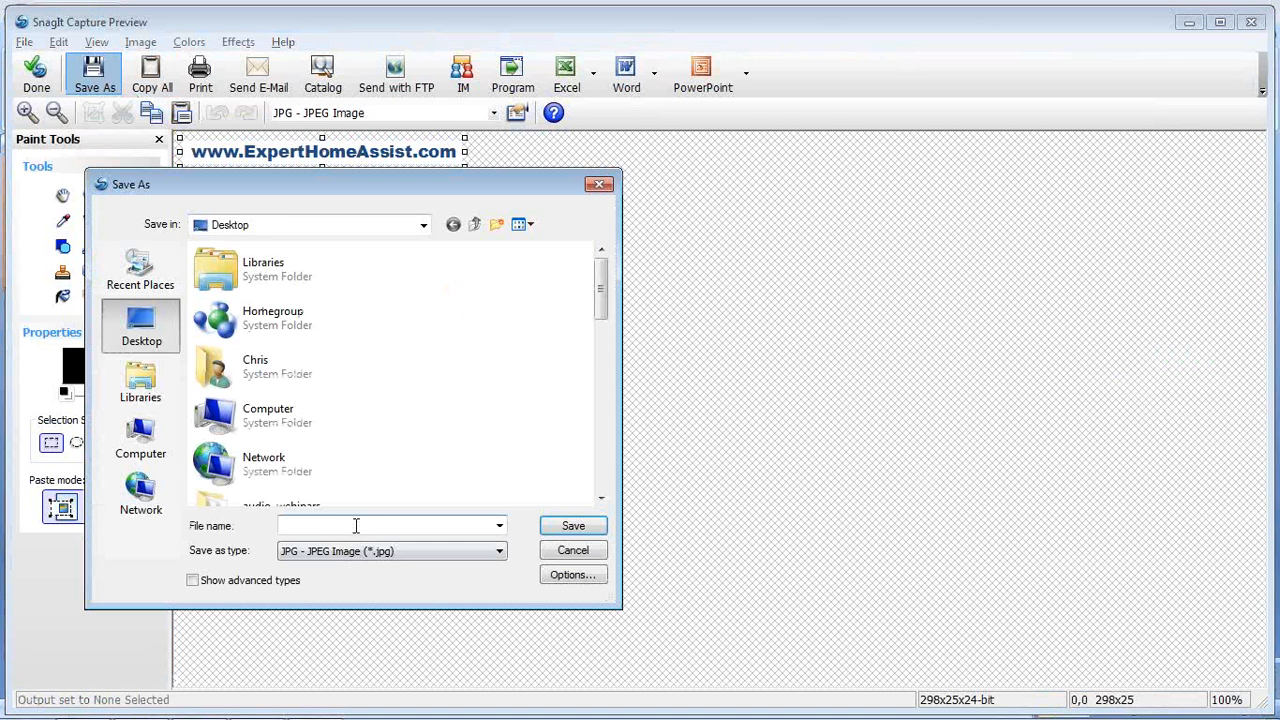
{"action": "type", "text": "d"}
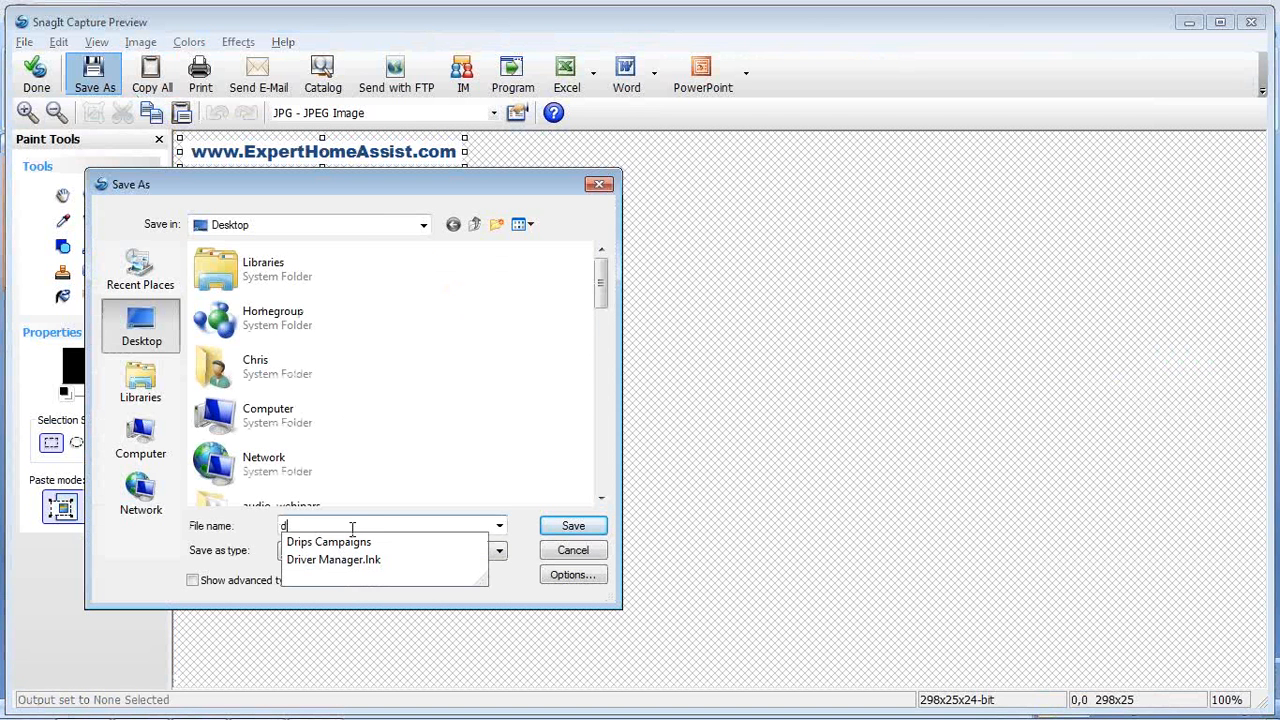
{"action": "type", "text": "omain_one"}
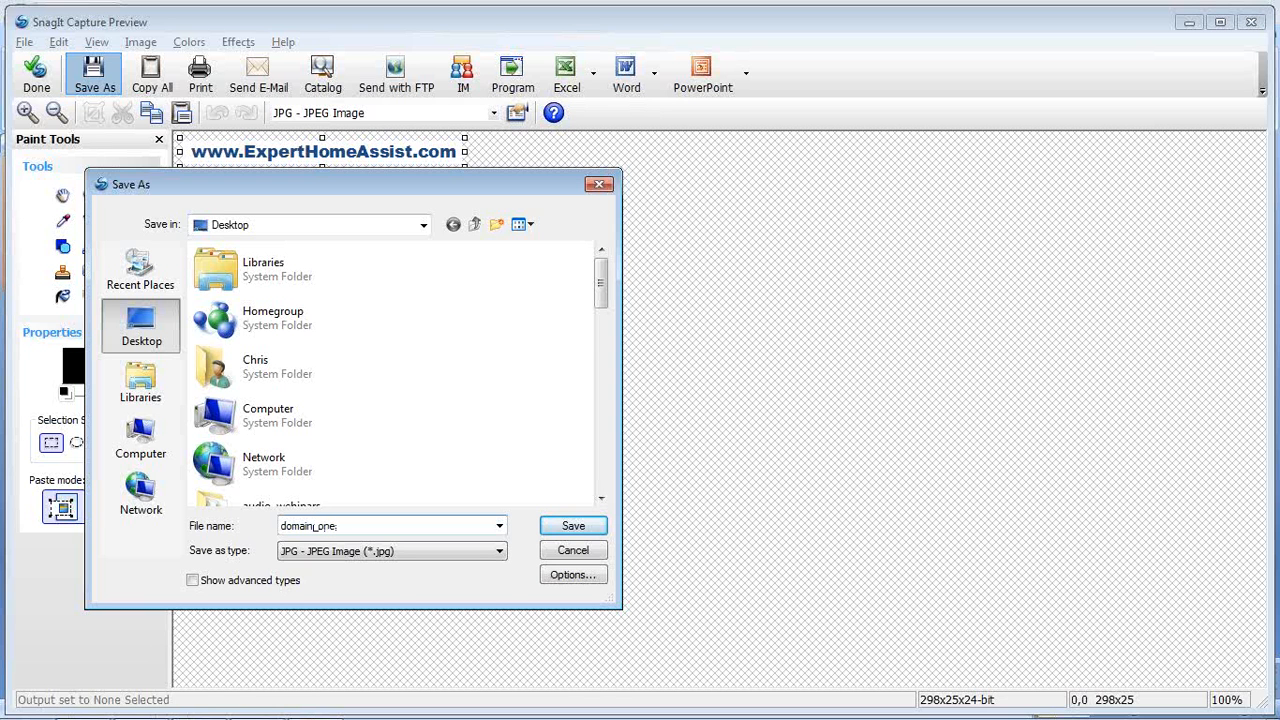
{"action": "left_click", "coordinate": [566, 537]}
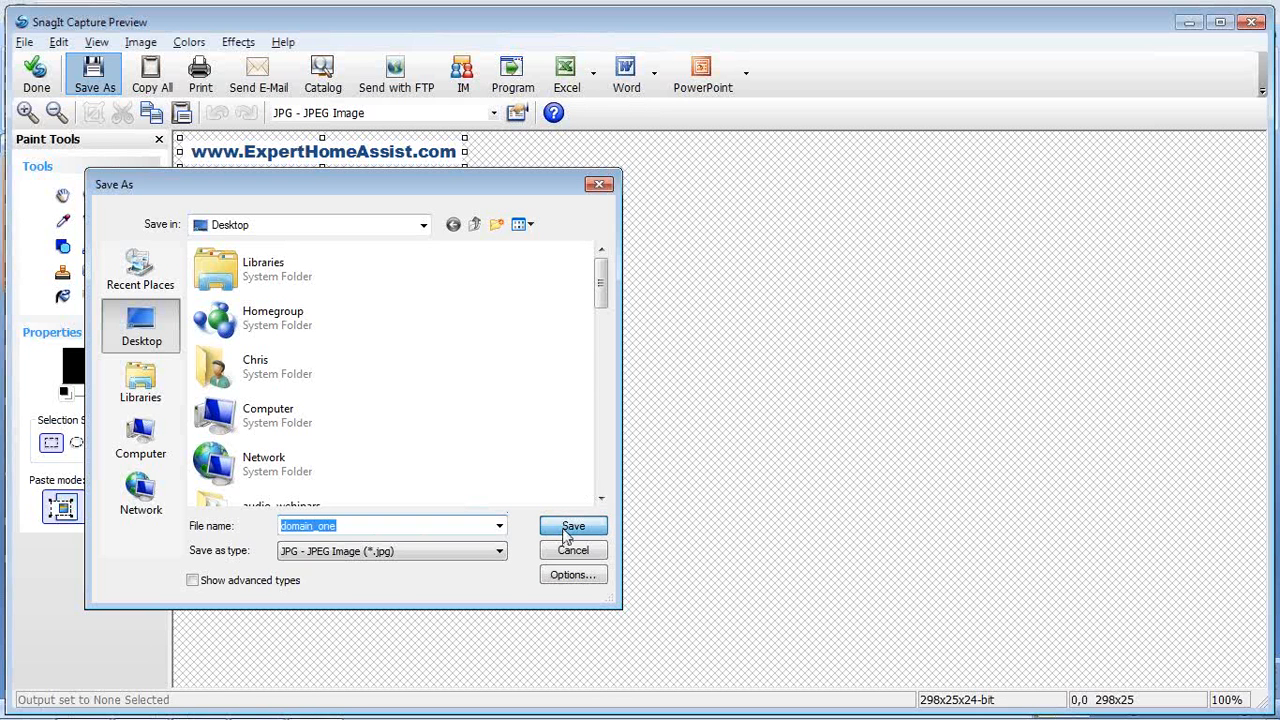
{"action": "left_click", "coordinate": [40, 78]}
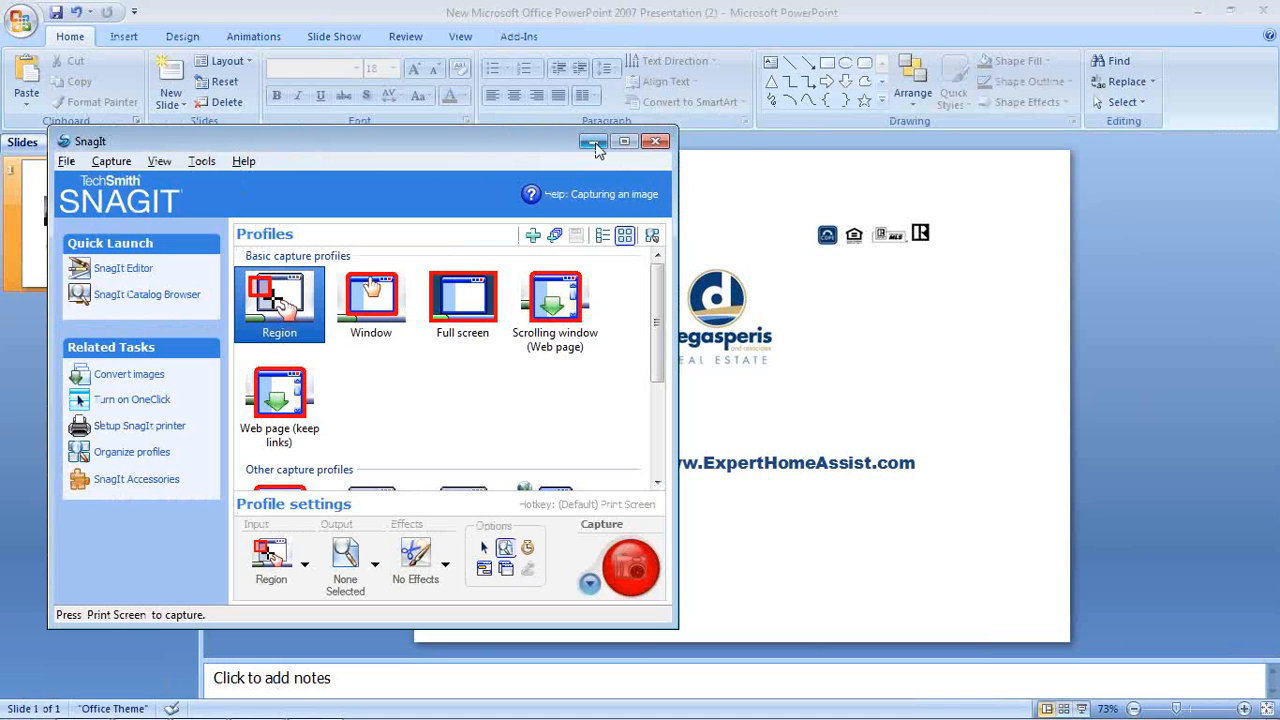
{"action": "left_click", "coordinate": [593, 141]}
{"action": "left_click", "coordinate": [724, 466]}
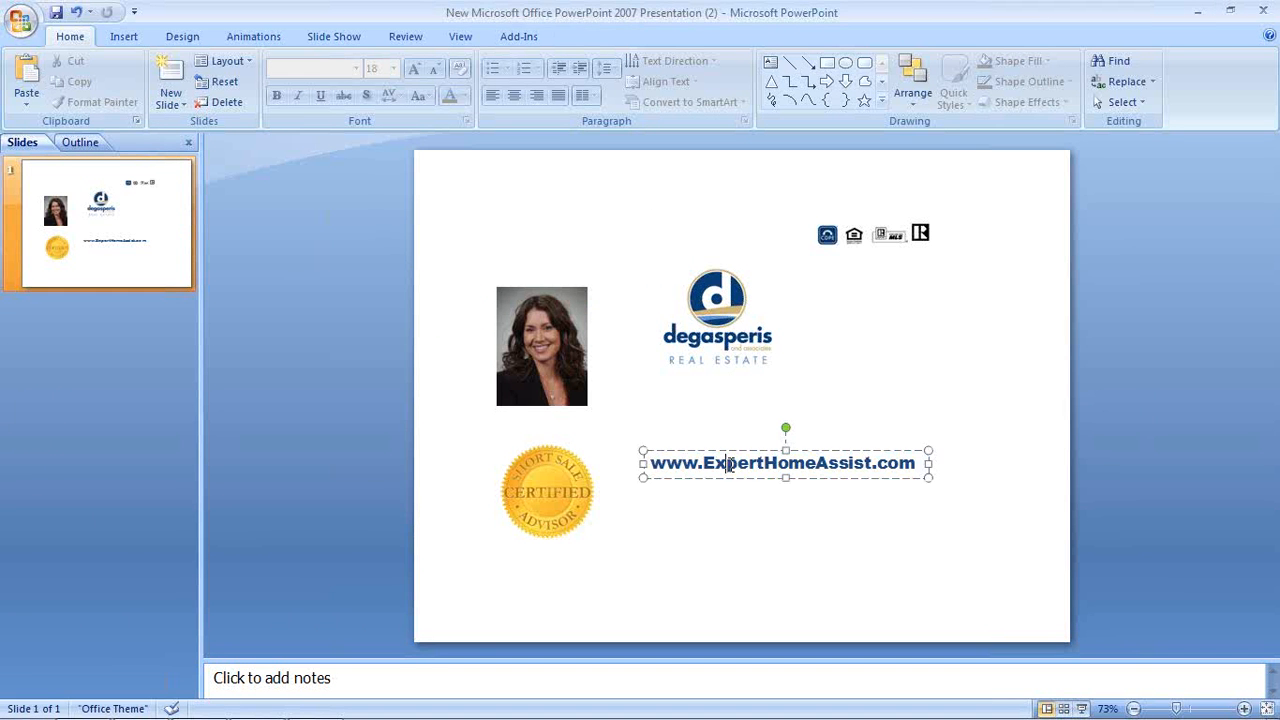
{"action": "key", "text": "Delete"}
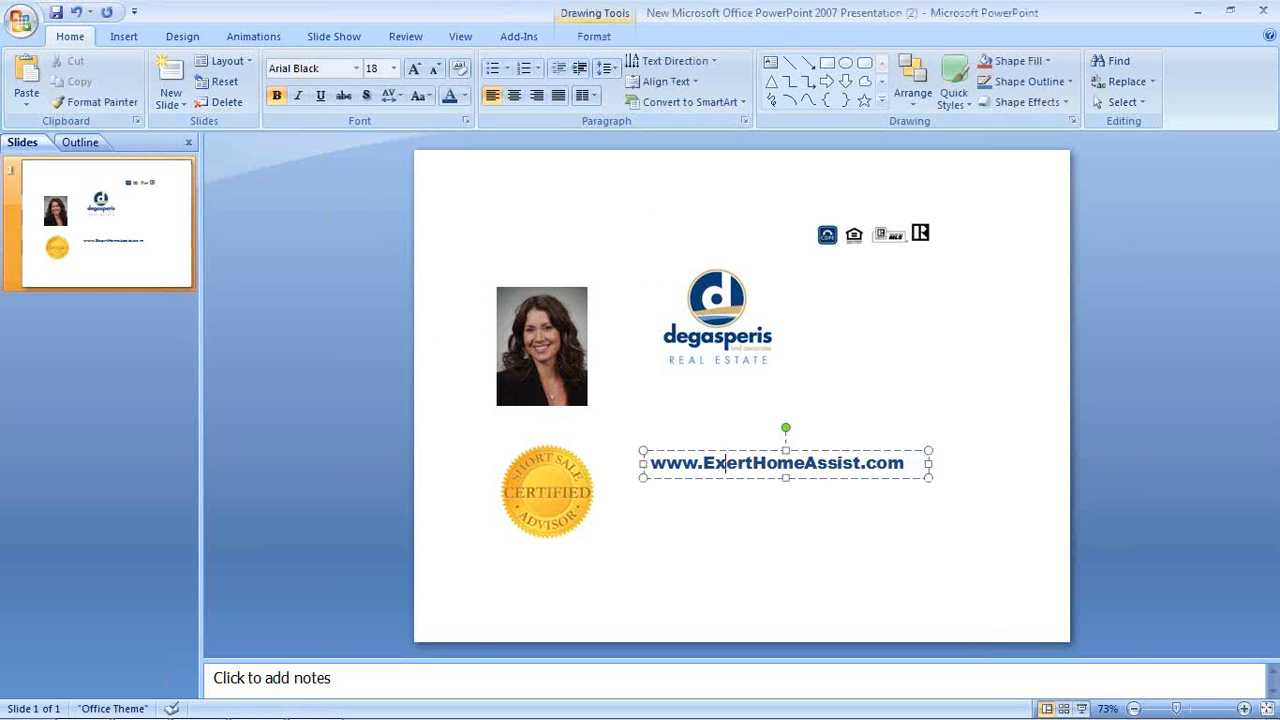
{"action": "left_click", "coordinate": [760, 447]}
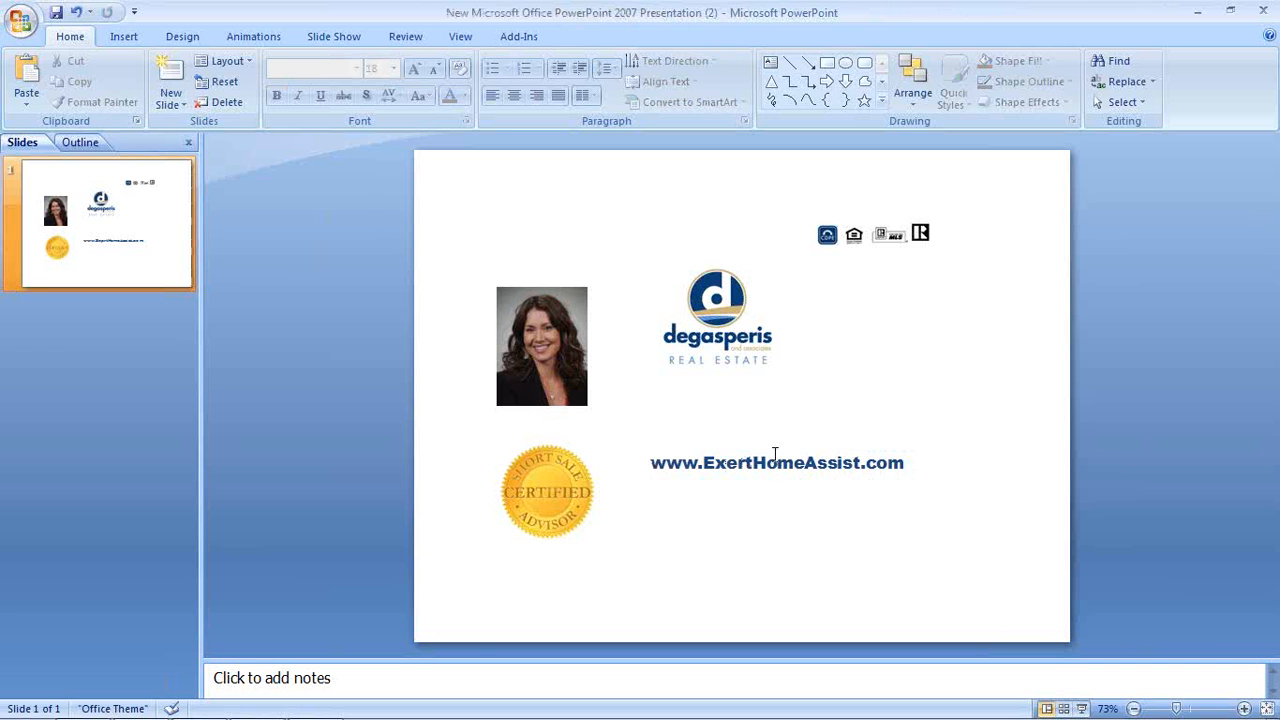
{"action": "left_click", "coordinate": [770, 472]}
{"action": "triple_click", "coordinate": [768, 471]}
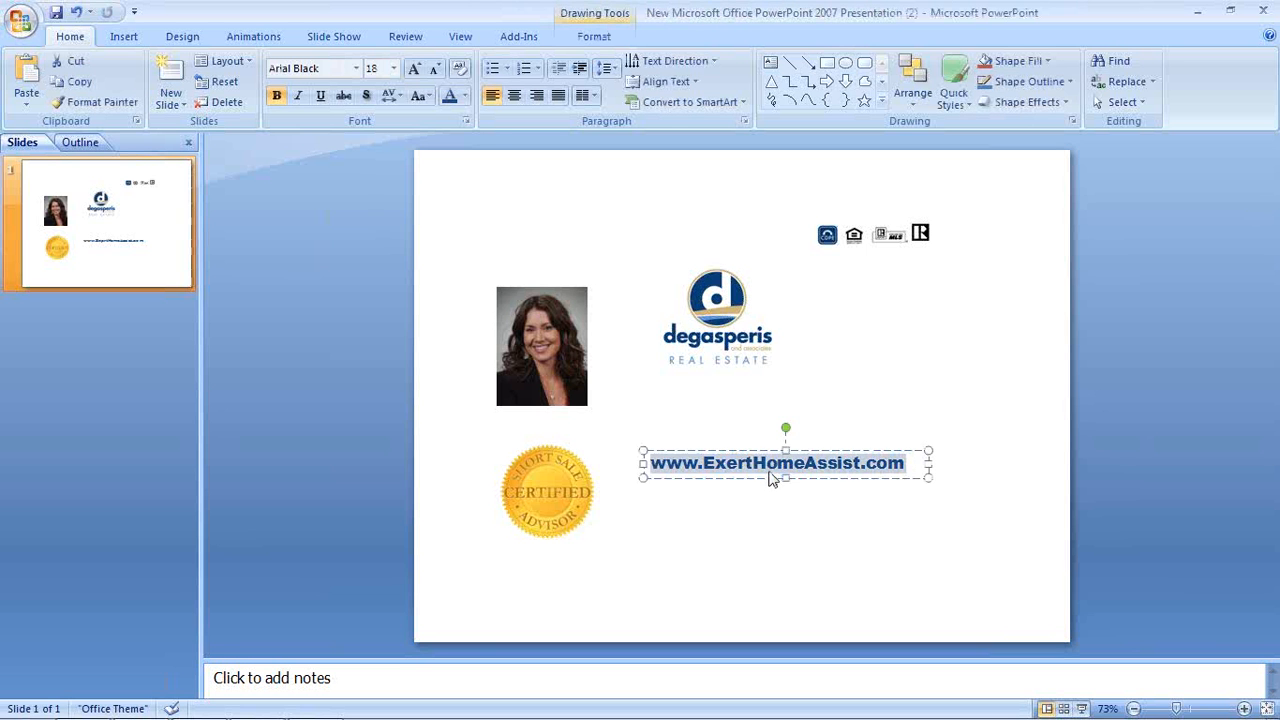
{"action": "key", "text": "Delete"}
{"action": "left_click", "coordinate": [851, 447]}
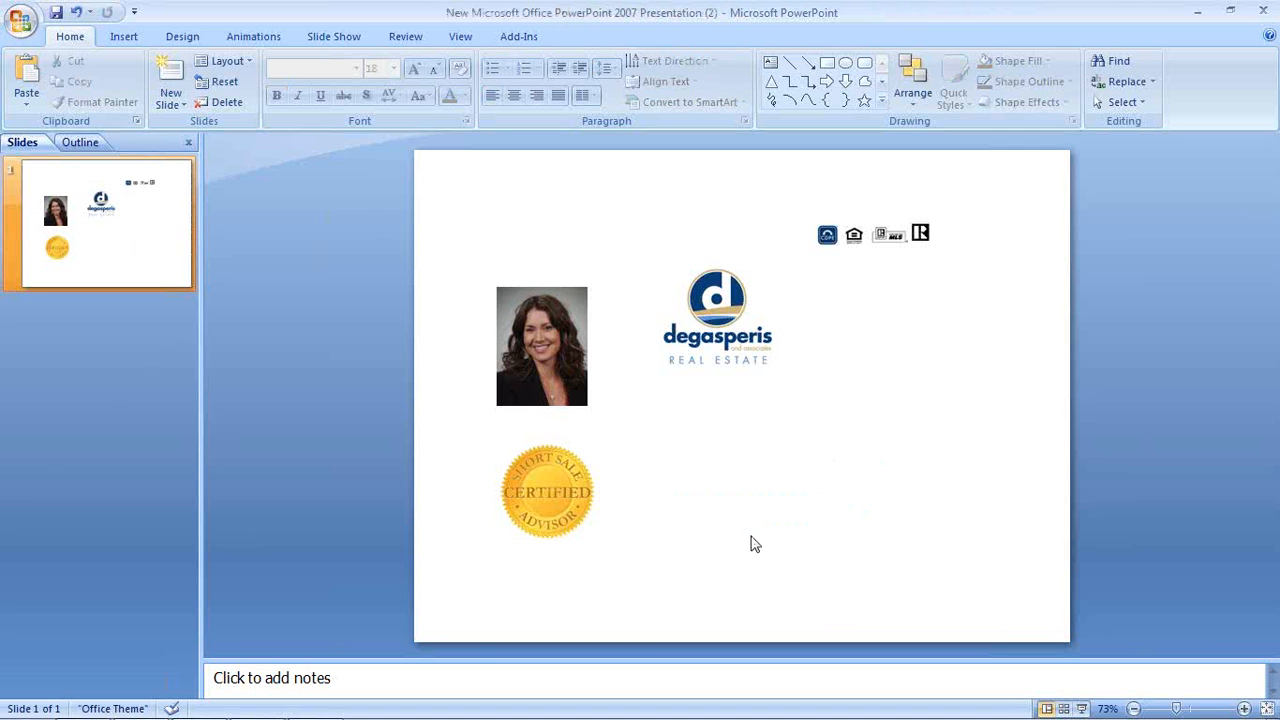
Move and enlarge the degasperis logo beside the seal, and move the photo above it
{"action": "left_click", "coordinate": [719, 322]}
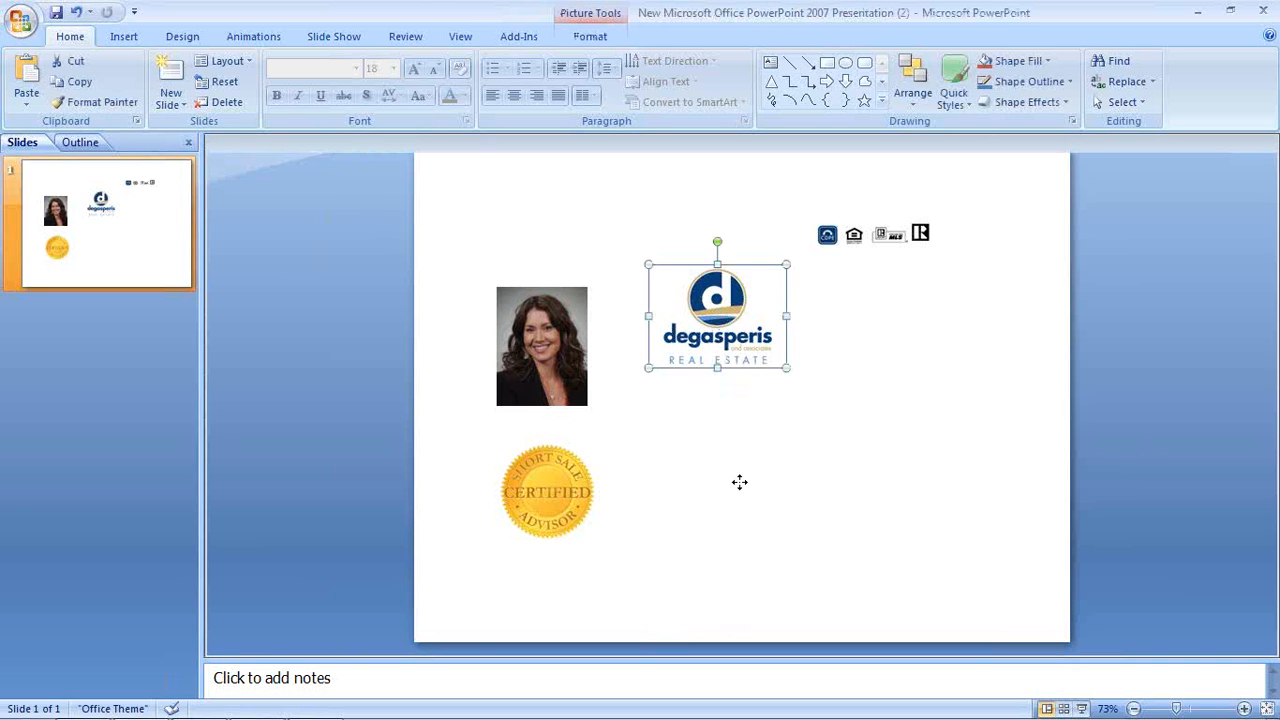
{"action": "left_click_drag", "start_coordinate": [726, 326], "coordinate": [743, 490]}
{"action": "left_click_drag", "start_coordinate": [802, 532], "coordinate": [813, 540]}
{"action": "left_click_drag", "start_coordinate": [814, 532], "coordinate": [841, 543]}
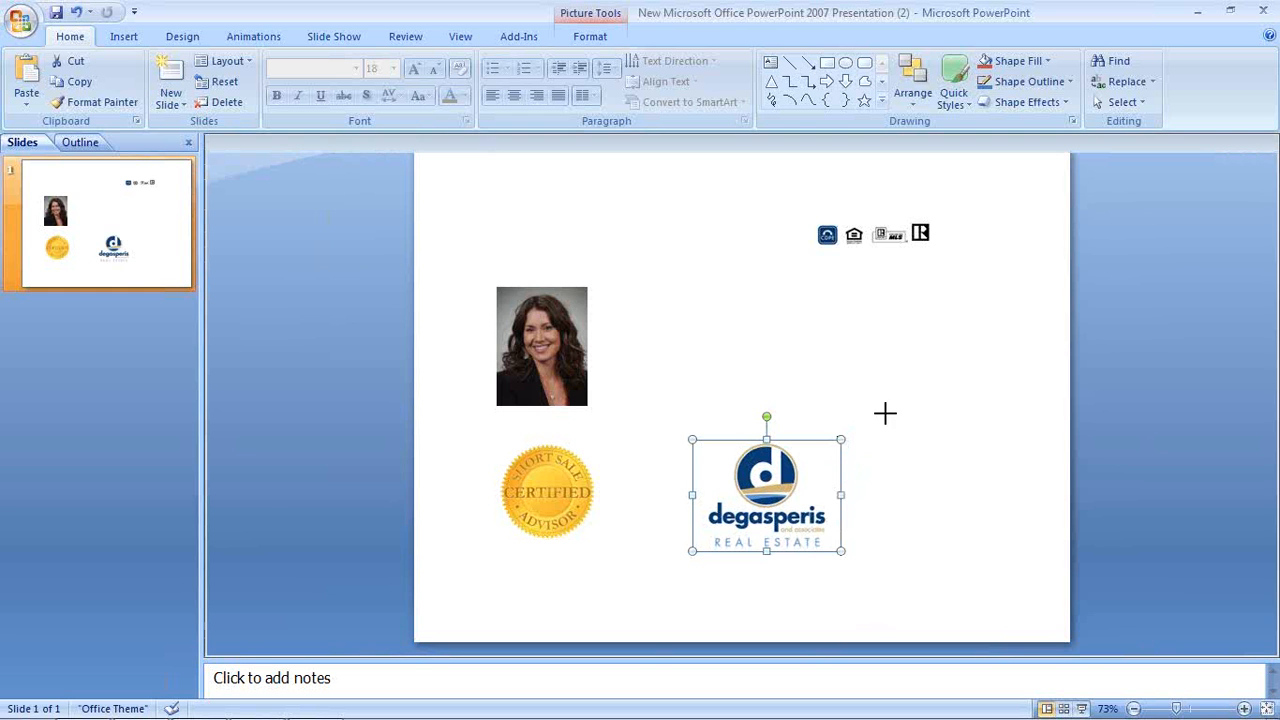
{"action": "left_click_drag", "start_coordinate": [885, 413], "coordinate": [885, 408]}
{"action": "left_click", "coordinate": [560, 382]}
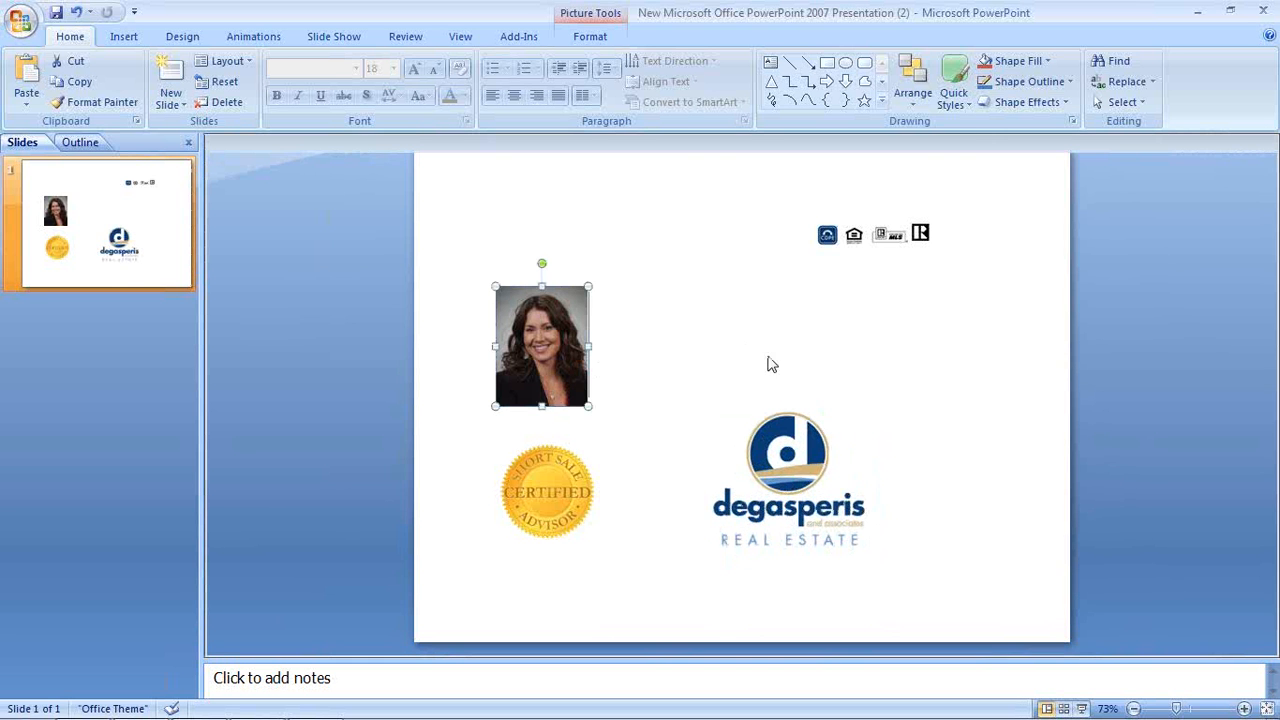
{"action": "left_click_drag", "start_coordinate": [588, 363], "coordinate": [840, 329]}
Resize the logo to 1.75 by 2 inches and butt it against the photo's bottom
{"action": "left_click", "coordinate": [787, 460]}
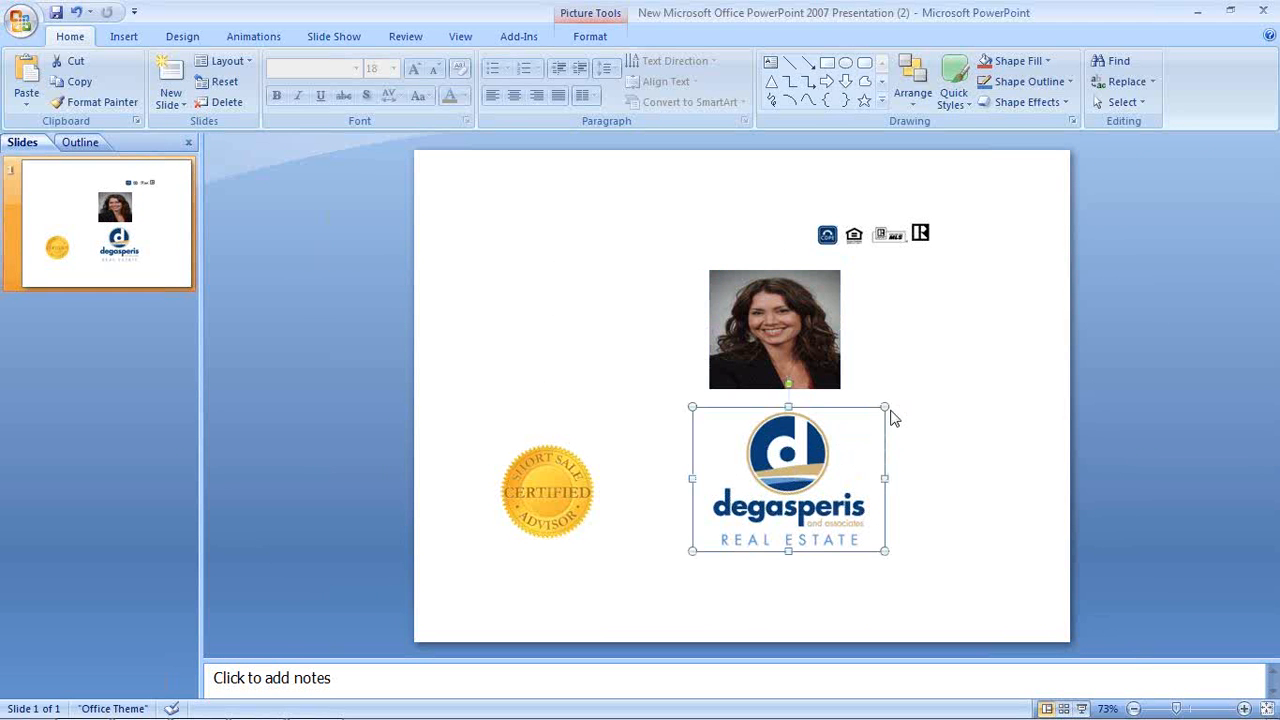
{"action": "double_click", "coordinate": [858, 423]}
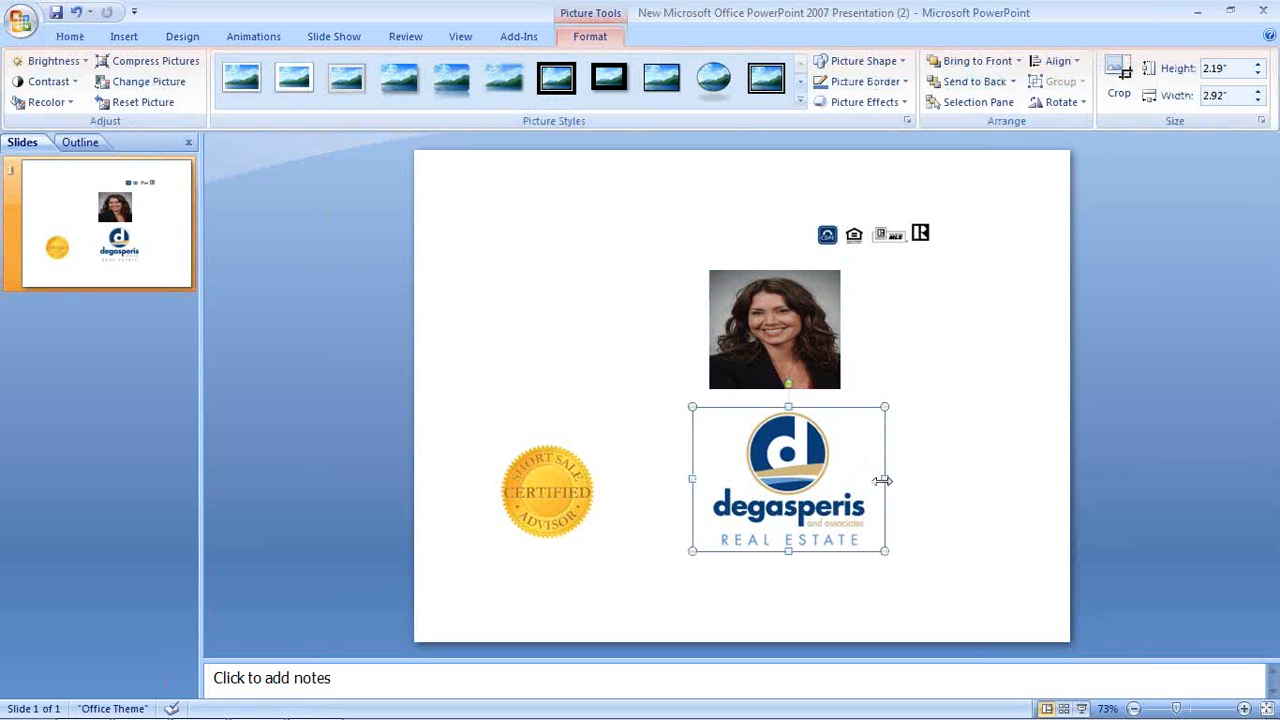
{"action": "left_click_drag", "start_coordinate": [885, 479], "coordinate": [857, 479]}
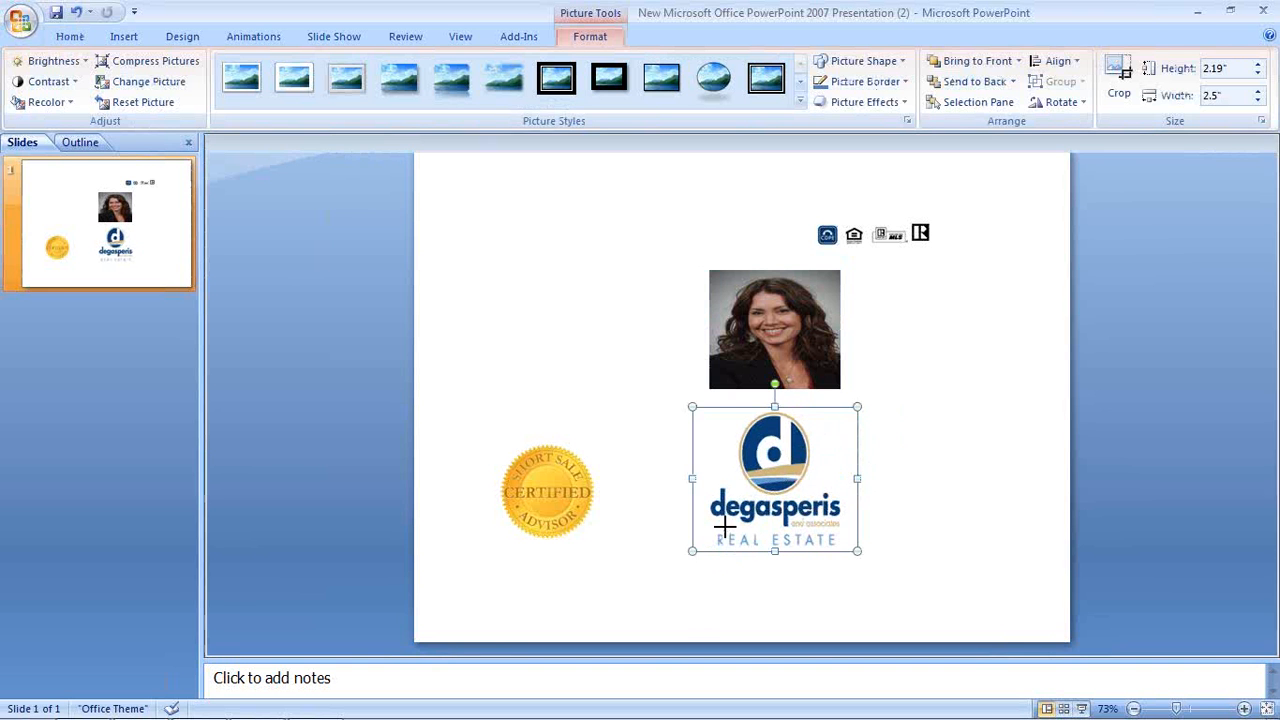
{"action": "left_click_drag", "start_coordinate": [733, 519], "coordinate": [727, 521]}
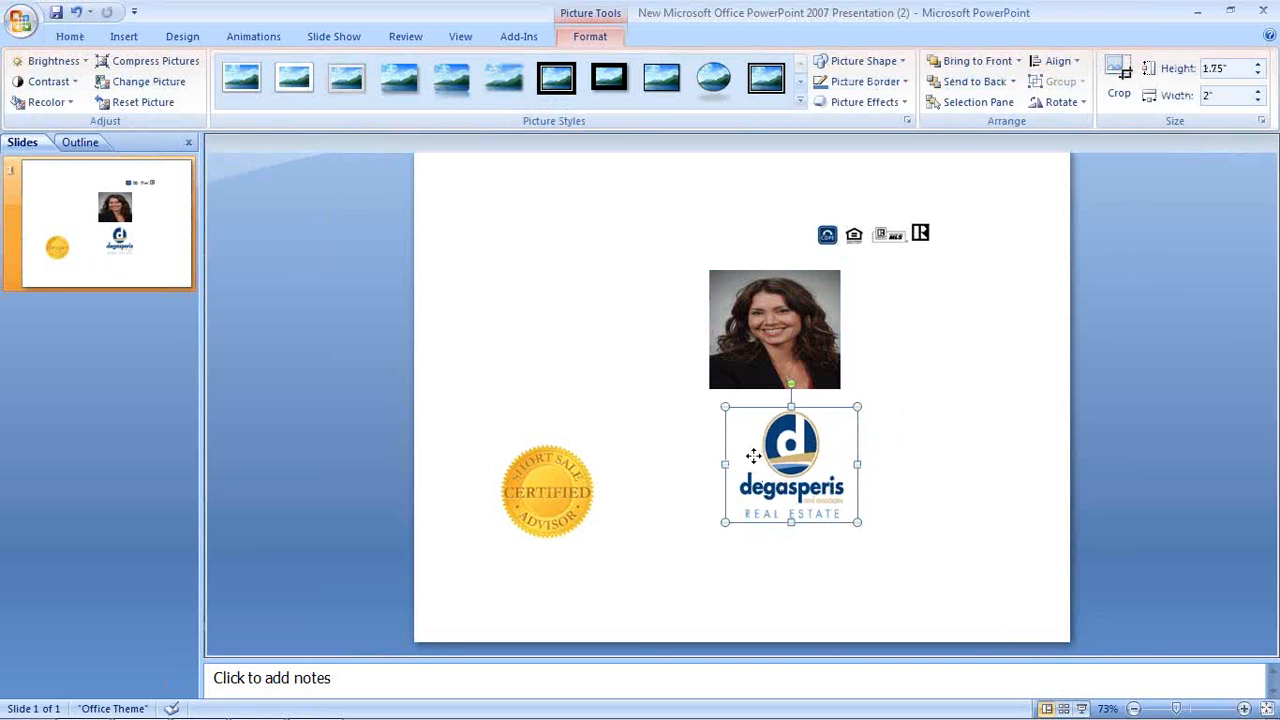
{"action": "left_click_drag", "start_coordinate": [757, 452], "coordinate": [796, 456]}
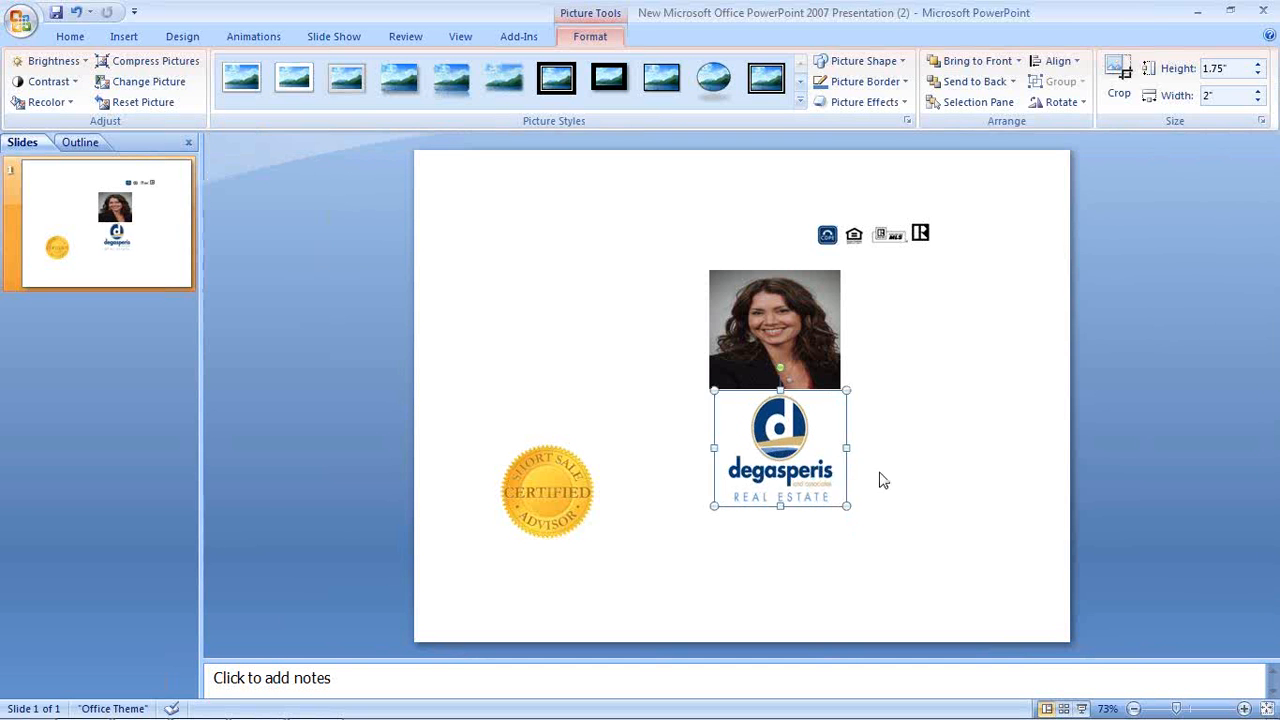
{"action": "left_click", "coordinate": [900, 474]}
{"action": "left_click", "coordinate": [775, 352]}
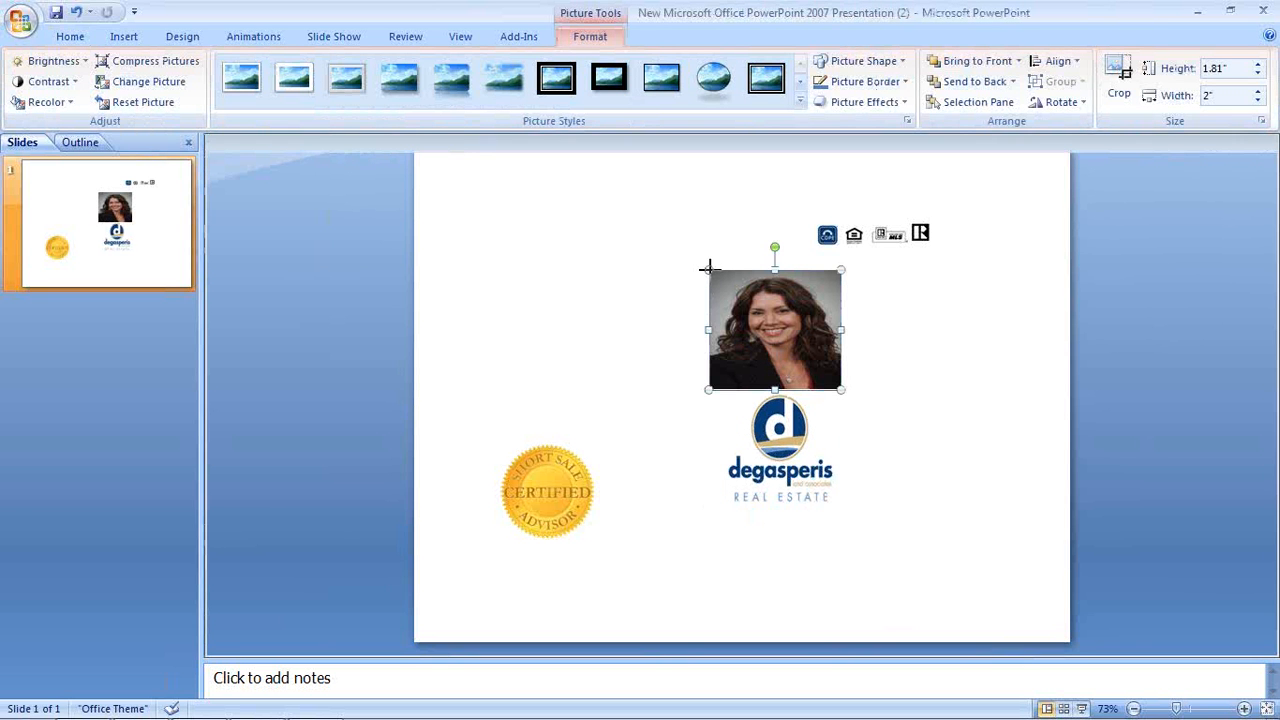
{"action": "left_click", "coordinate": [891, 420]}
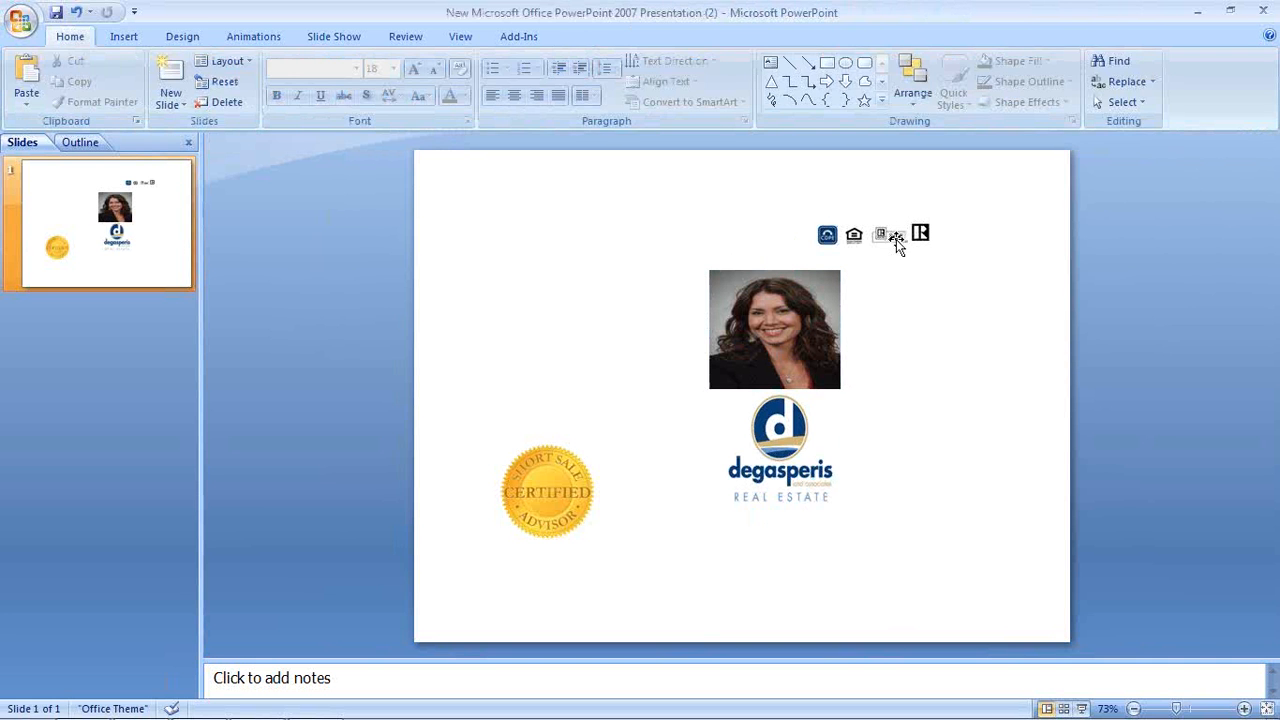
Move the badge icon strip directly beneath the logo
{"action": "left_click", "coordinate": [896, 244]}
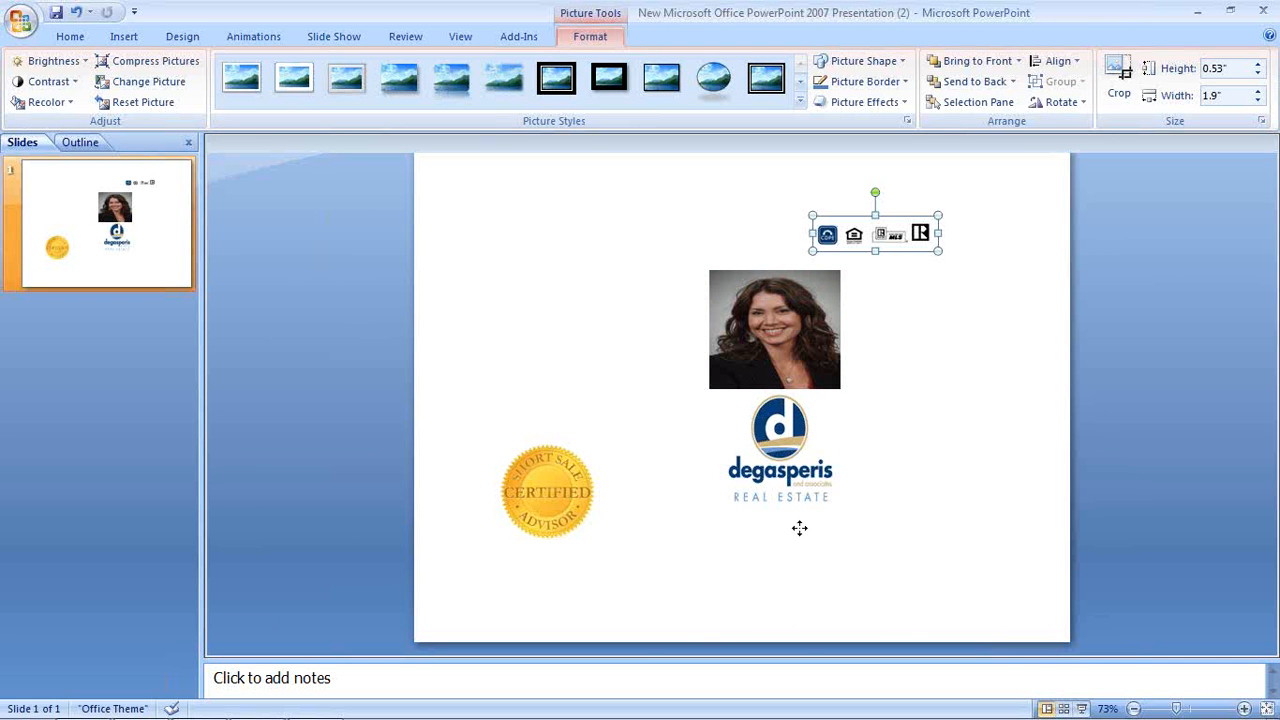
{"action": "left_click_drag", "start_coordinate": [802, 526], "coordinate": [800, 528]}
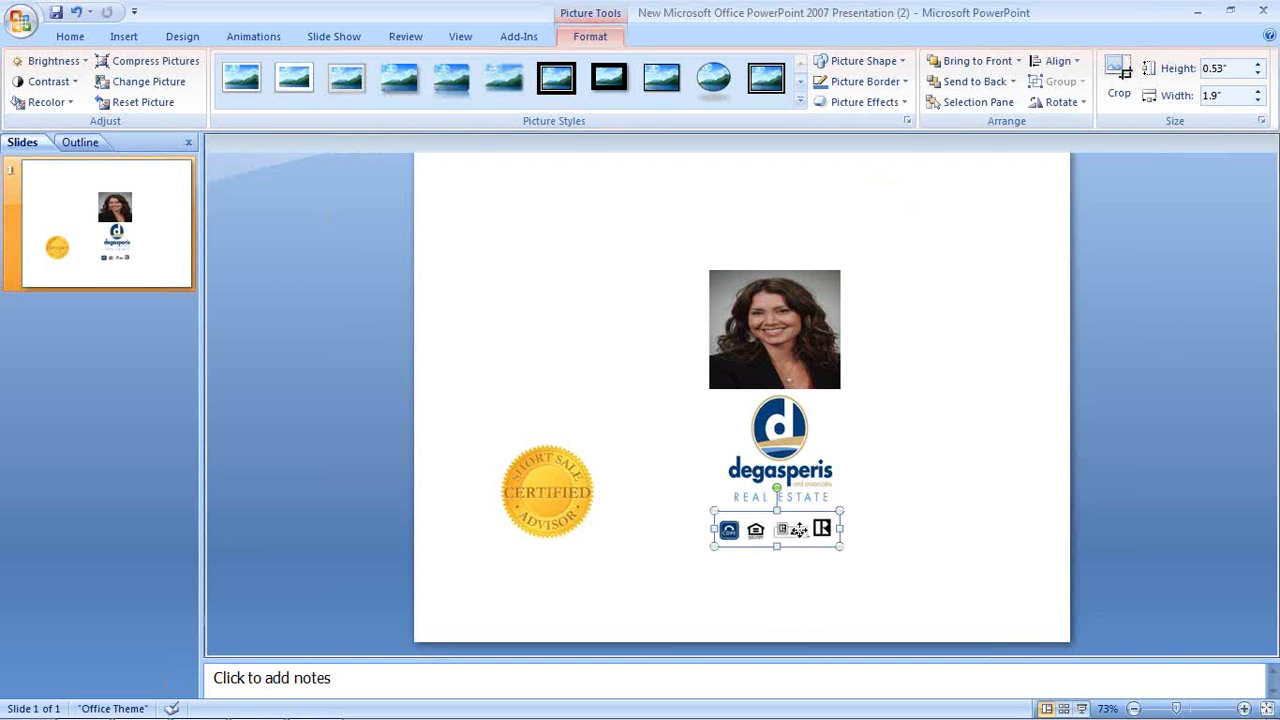
{"action": "left_click_drag", "start_coordinate": [797, 530], "coordinate": [803, 525]}
{"action": "left_click", "coordinate": [911, 454]}
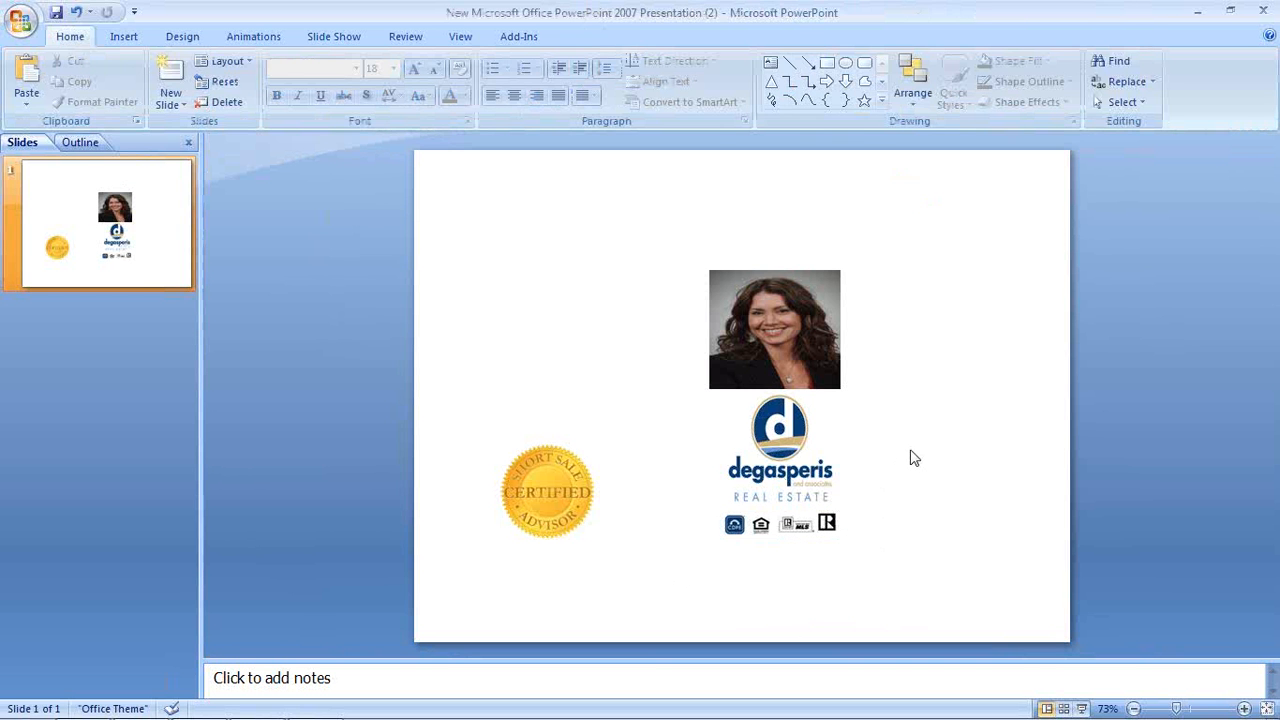
{"action": "left_click", "coordinate": [786, 326]}
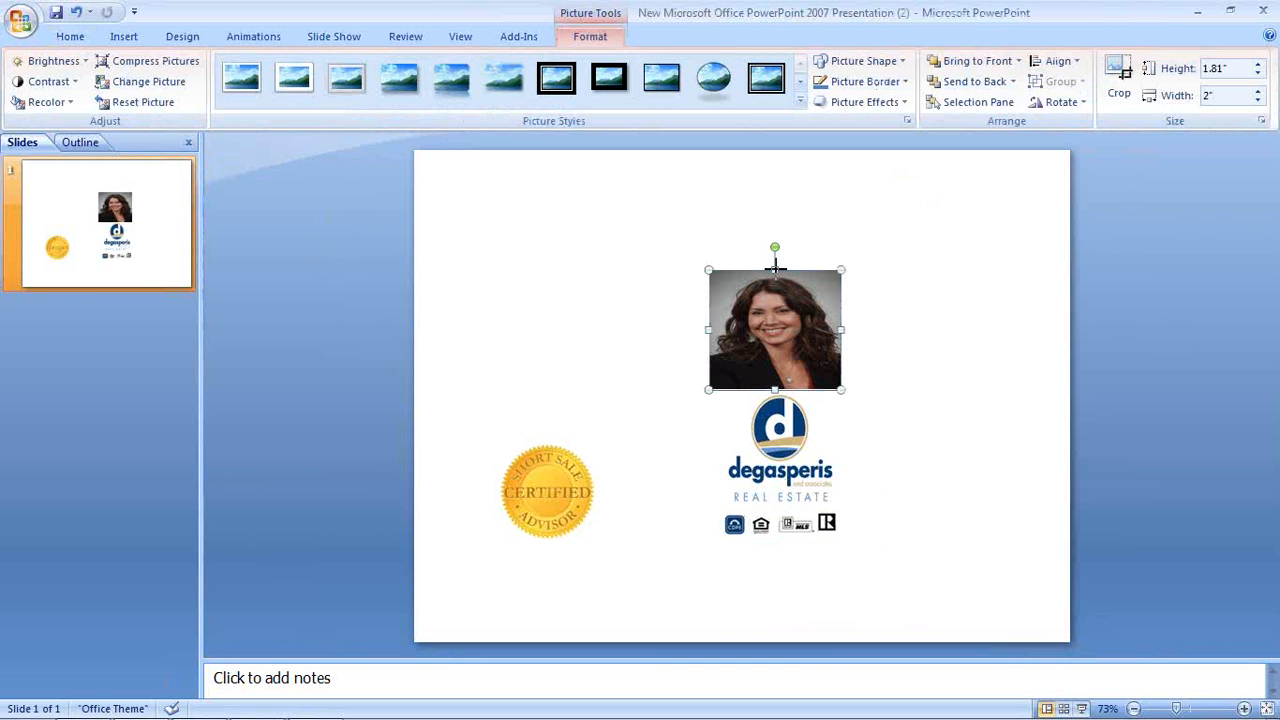
Stretch the photo to 1.98 inches tall and apply the Soft Edge Rectangle style
{"action": "left_click_drag", "start_coordinate": [775, 262], "coordinate": [775, 259]}
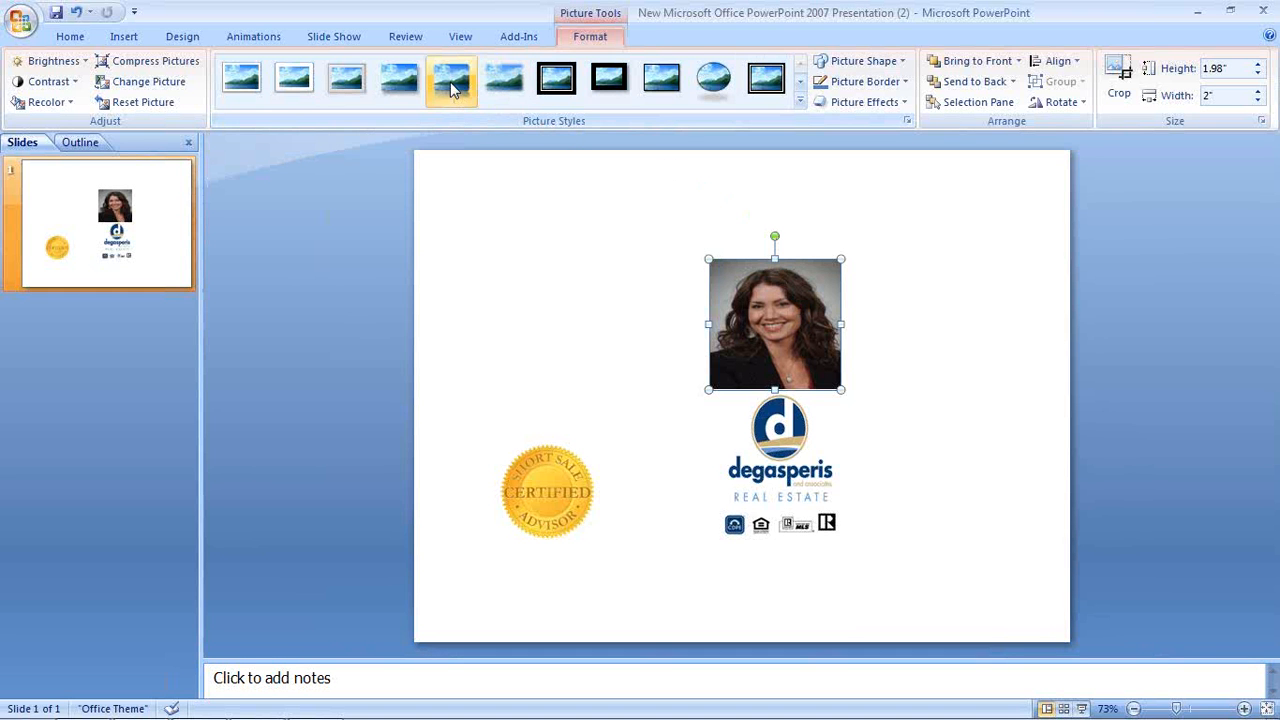
{"action": "left_click", "coordinate": [503, 82]}
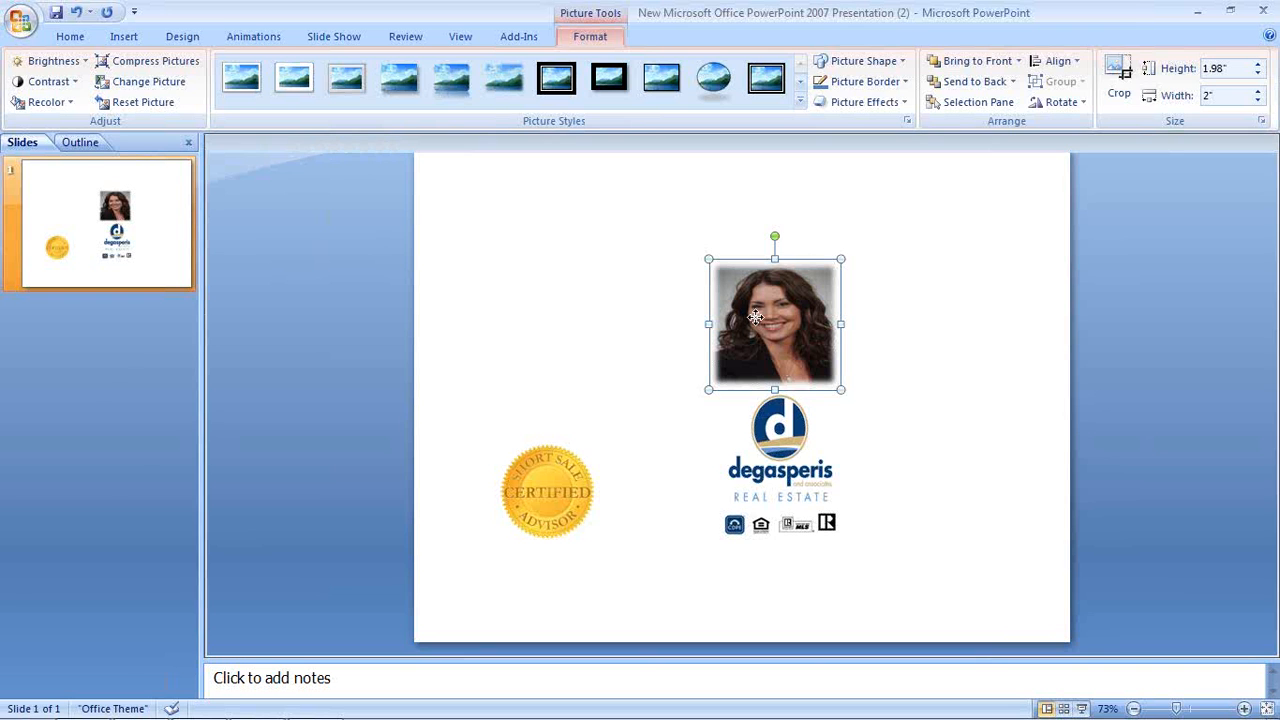
{"action": "left_click", "coordinate": [616, 400]}
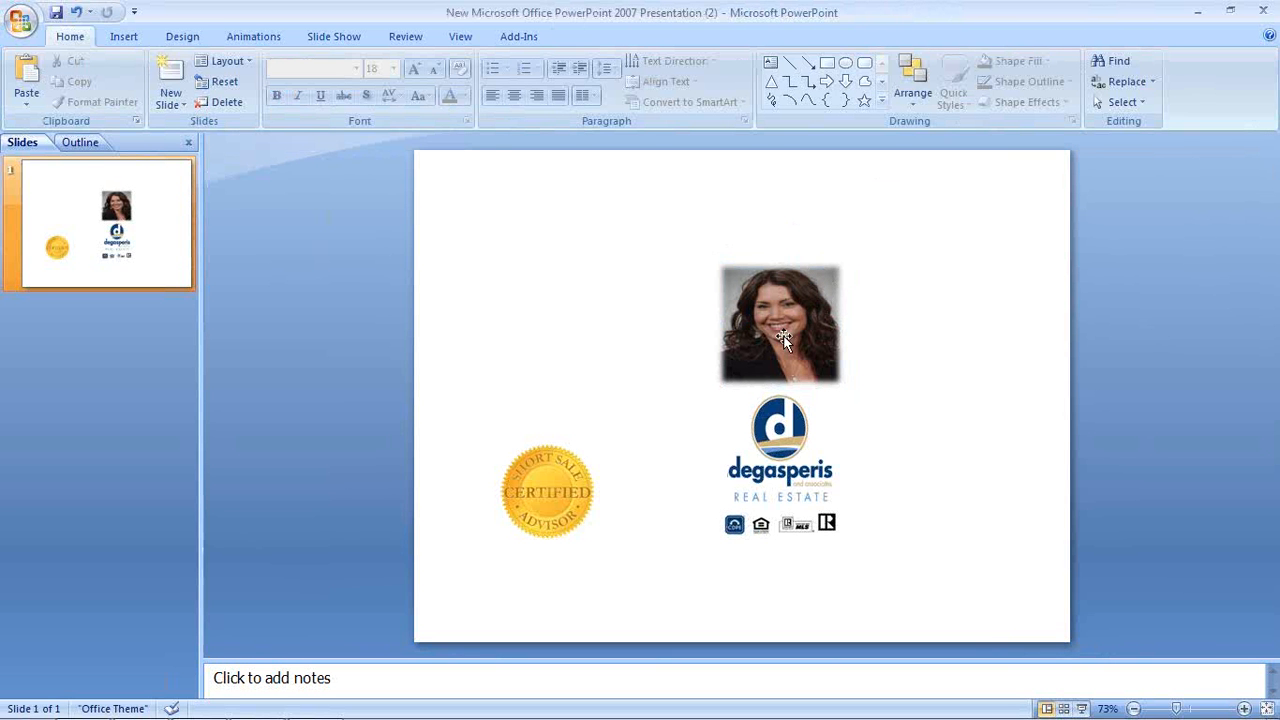
Add a text box with the team name and make it bold
{"action": "left_click", "coordinate": [124, 37]}
{"action": "left_click", "coordinate": [432, 80]}
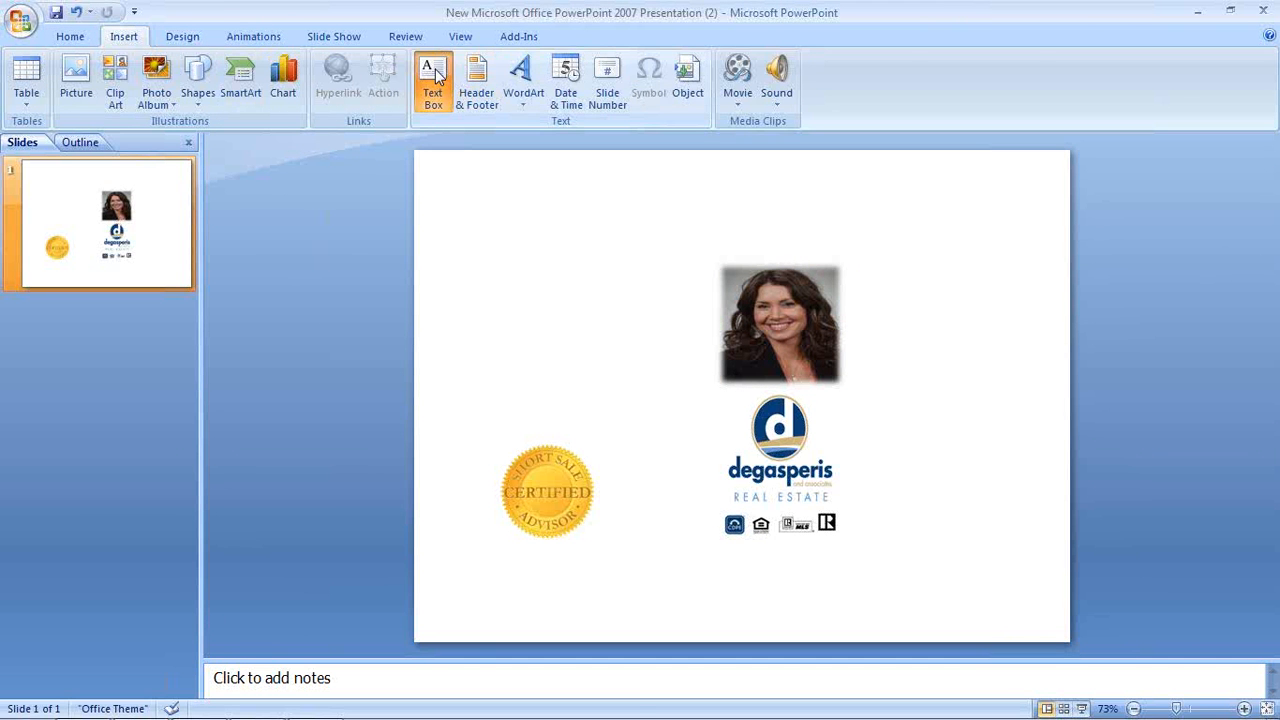
{"action": "left_click", "coordinate": [688, 220]}
{"action": "type", "text": "The"}
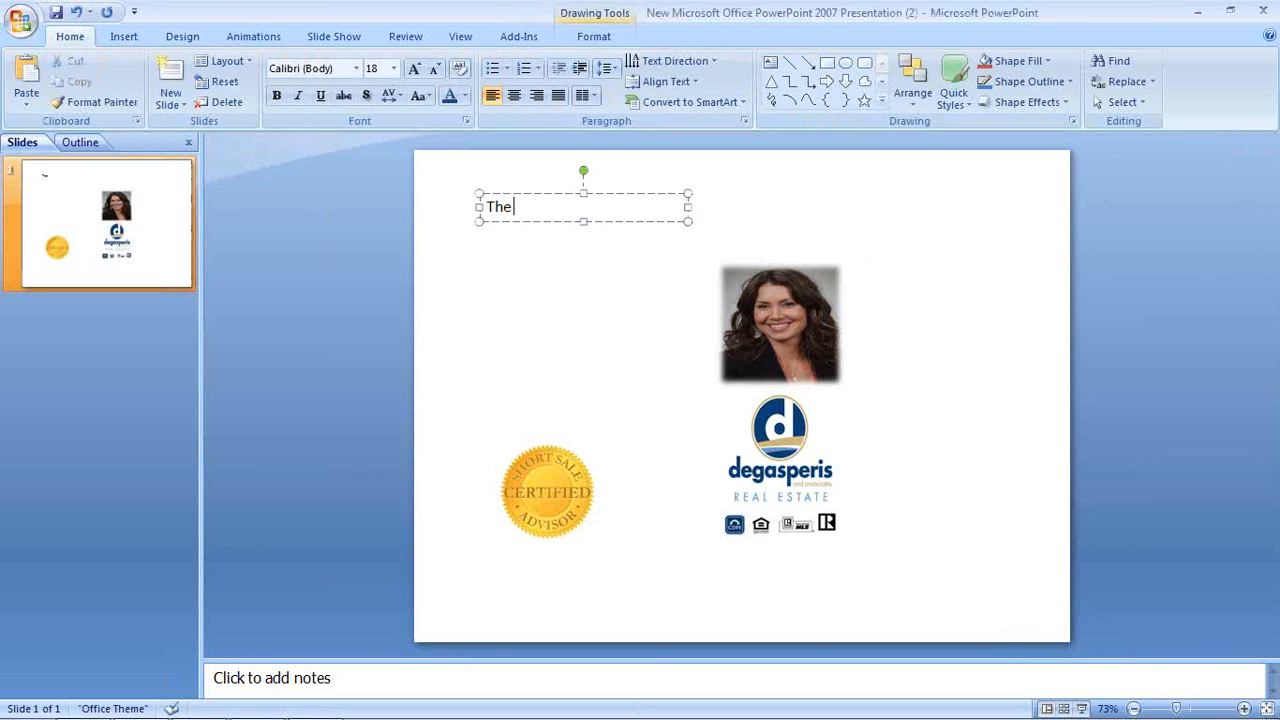
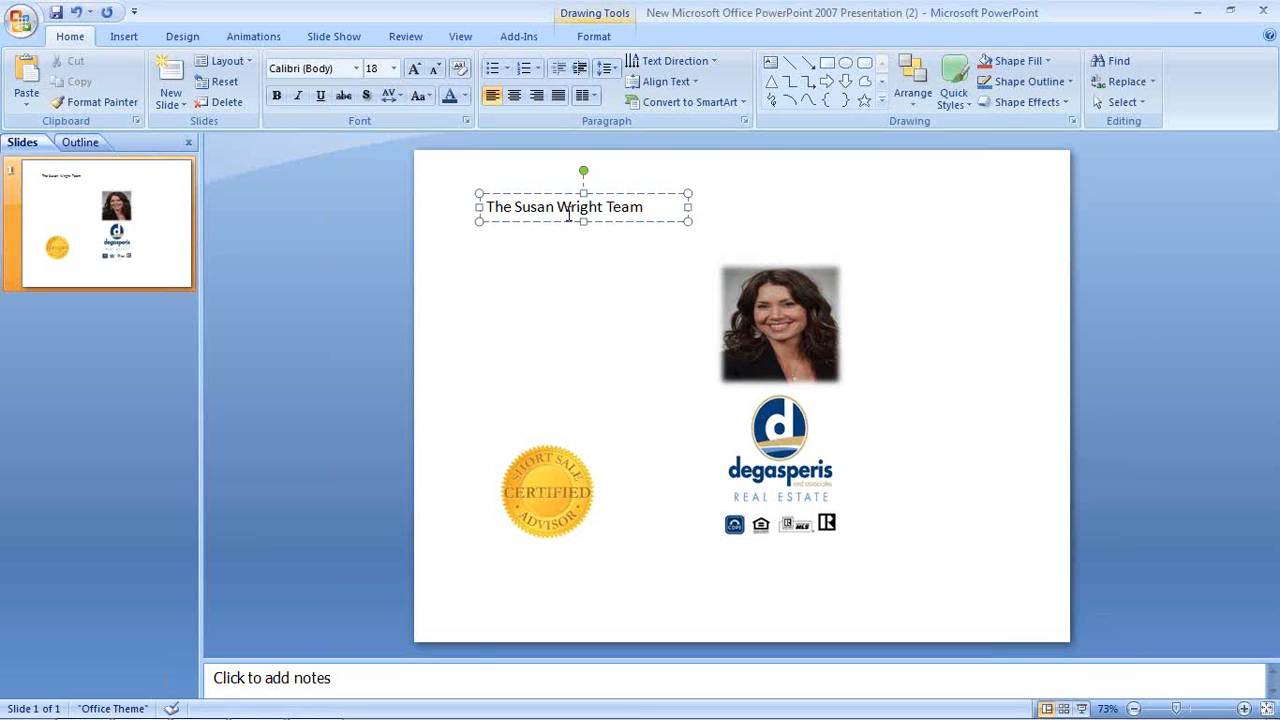
{"action": "triple_click", "coordinate": [568, 210]}
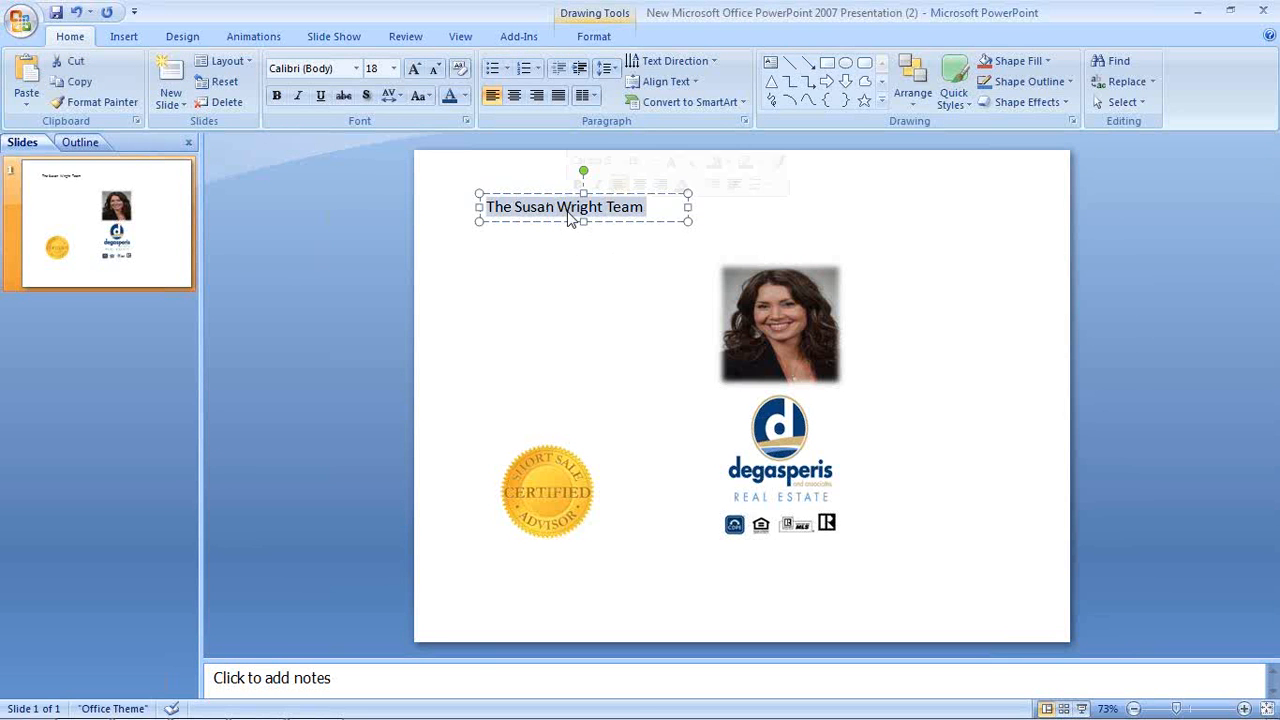
{"action": "left_click", "coordinate": [280, 97]}
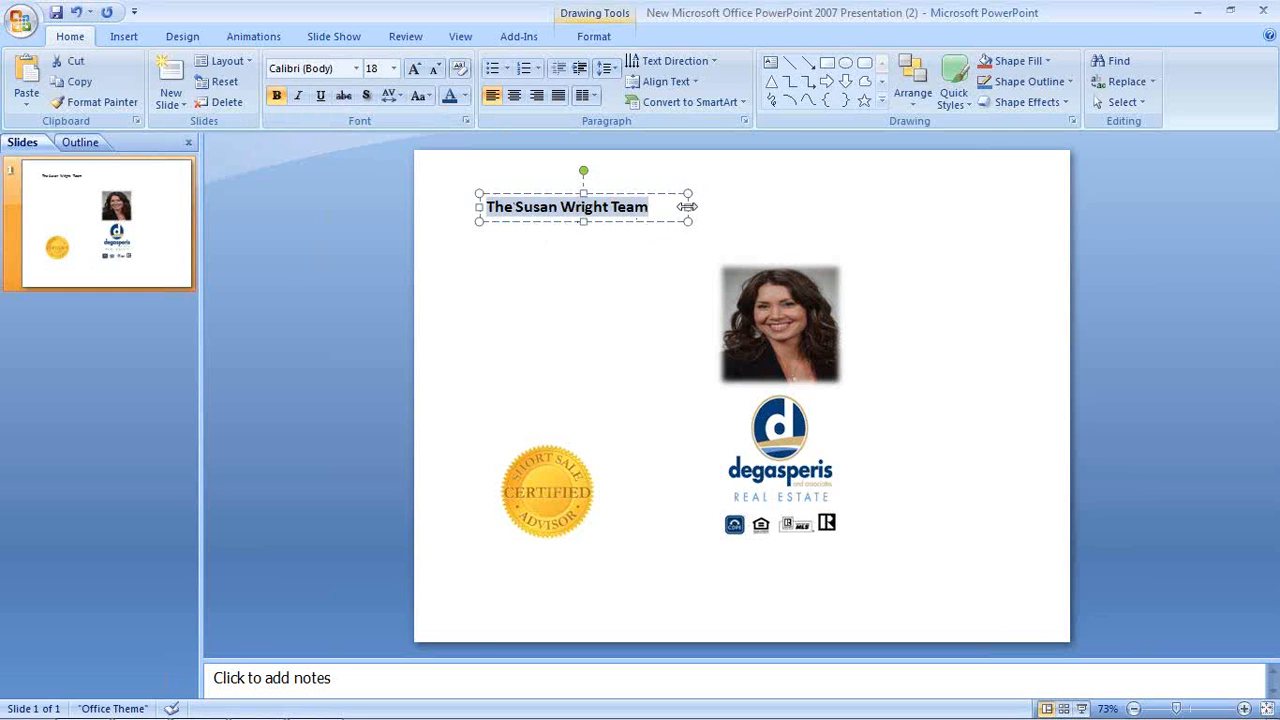
Narrow the title box and centre it just above the portrait photo
{"action": "left_click_drag", "start_coordinate": [690, 206], "coordinate": [666, 206]}
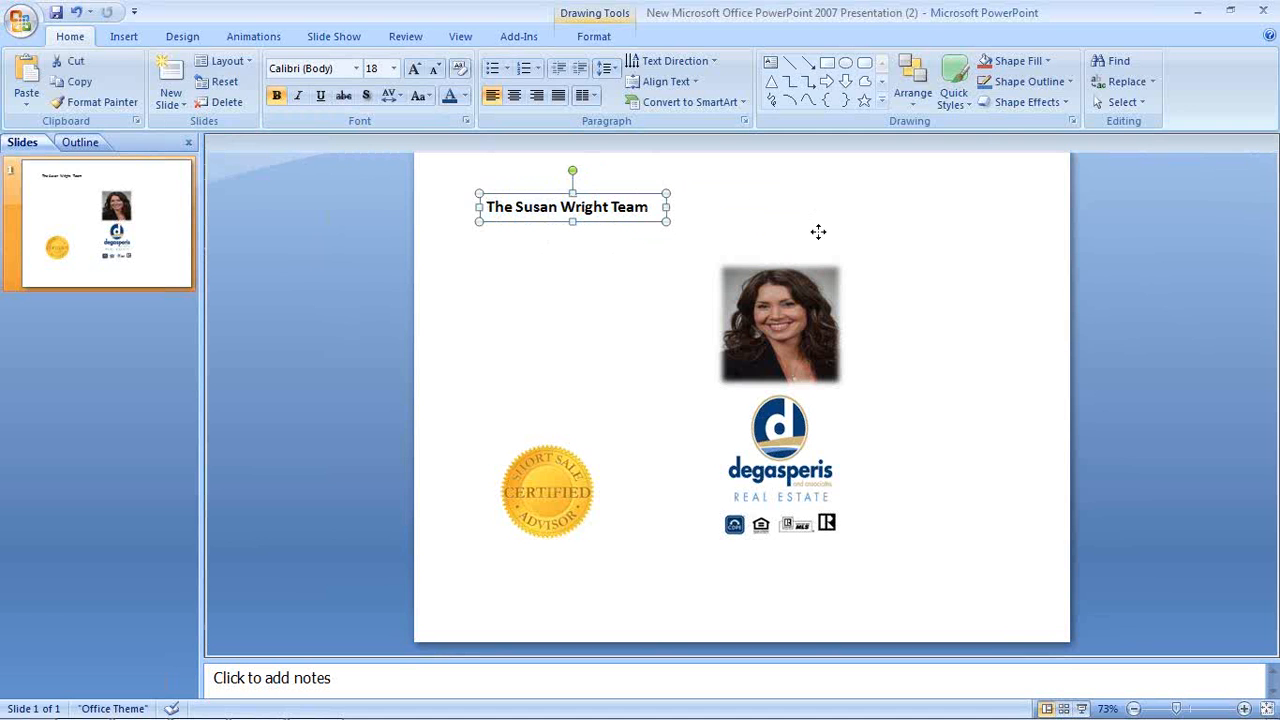
{"action": "left_click_drag", "start_coordinate": [612, 194], "coordinate": [820, 232]}
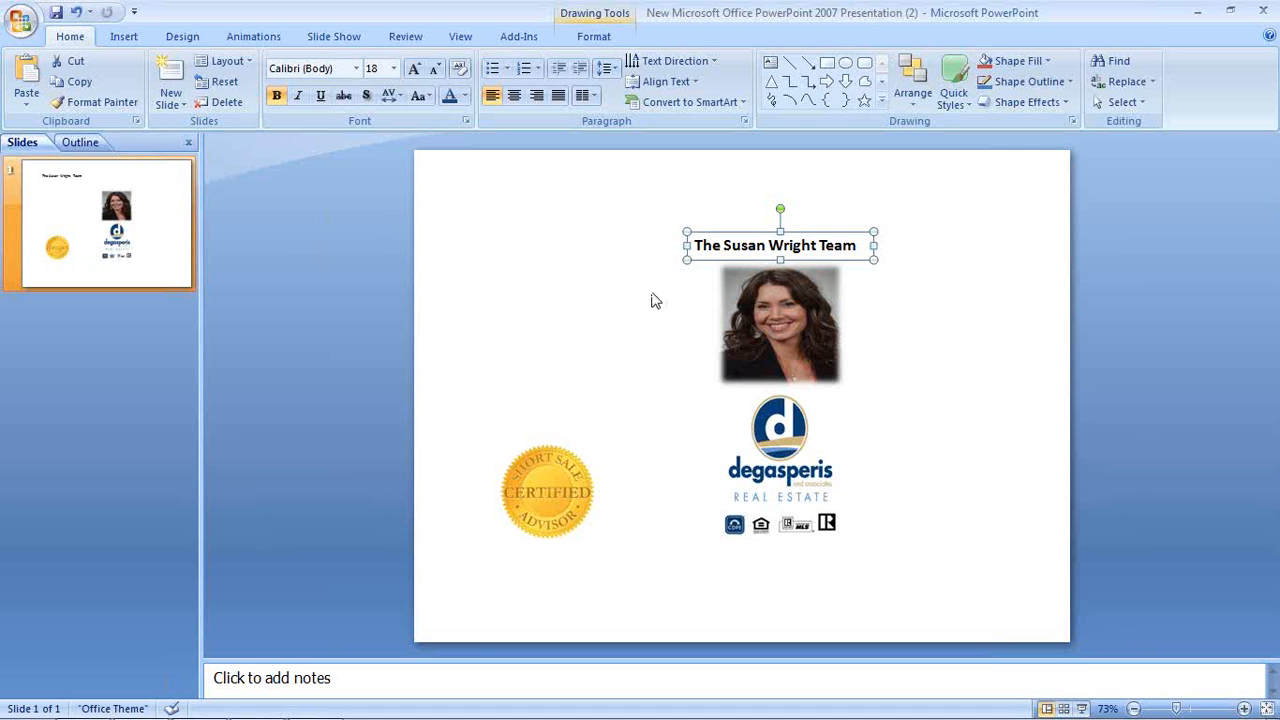
{"action": "left_click", "coordinate": [583, 330]}
{"action": "left_click", "coordinate": [770, 236]}
{"action": "left_click_drag", "start_coordinate": [763, 228], "coordinate": [768, 228]}
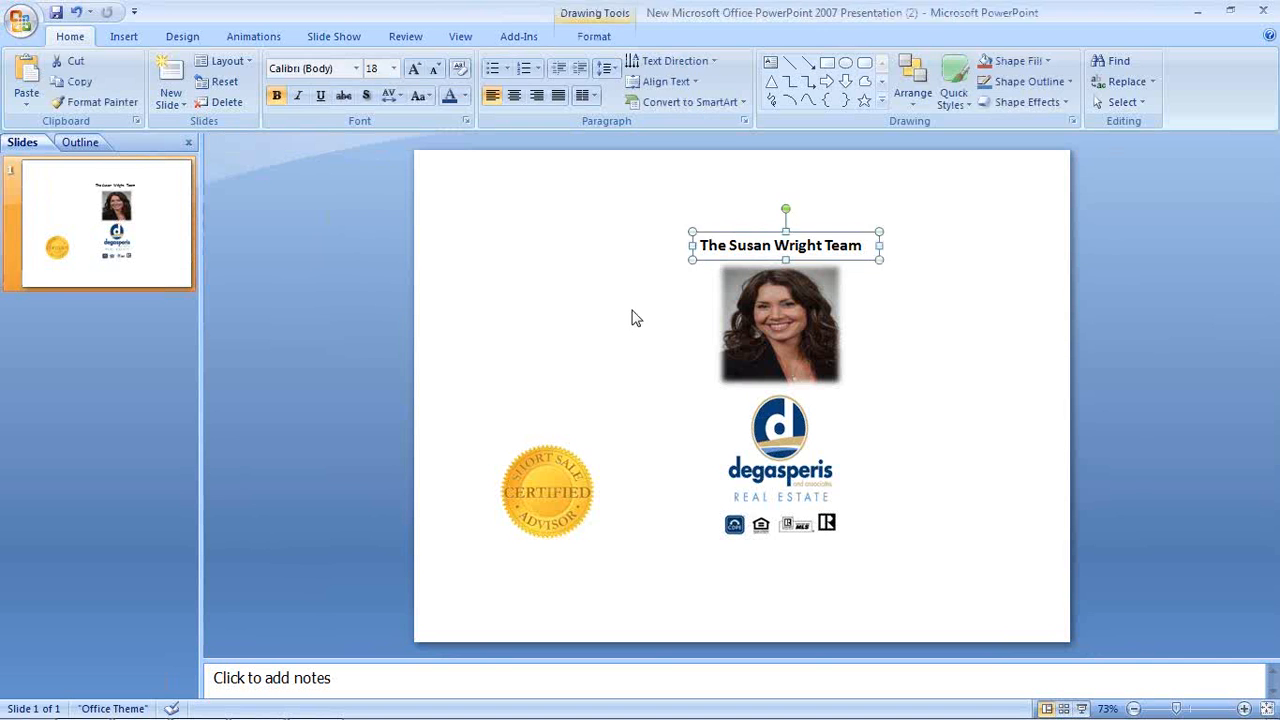
{"action": "left_click", "coordinate": [631, 322]}
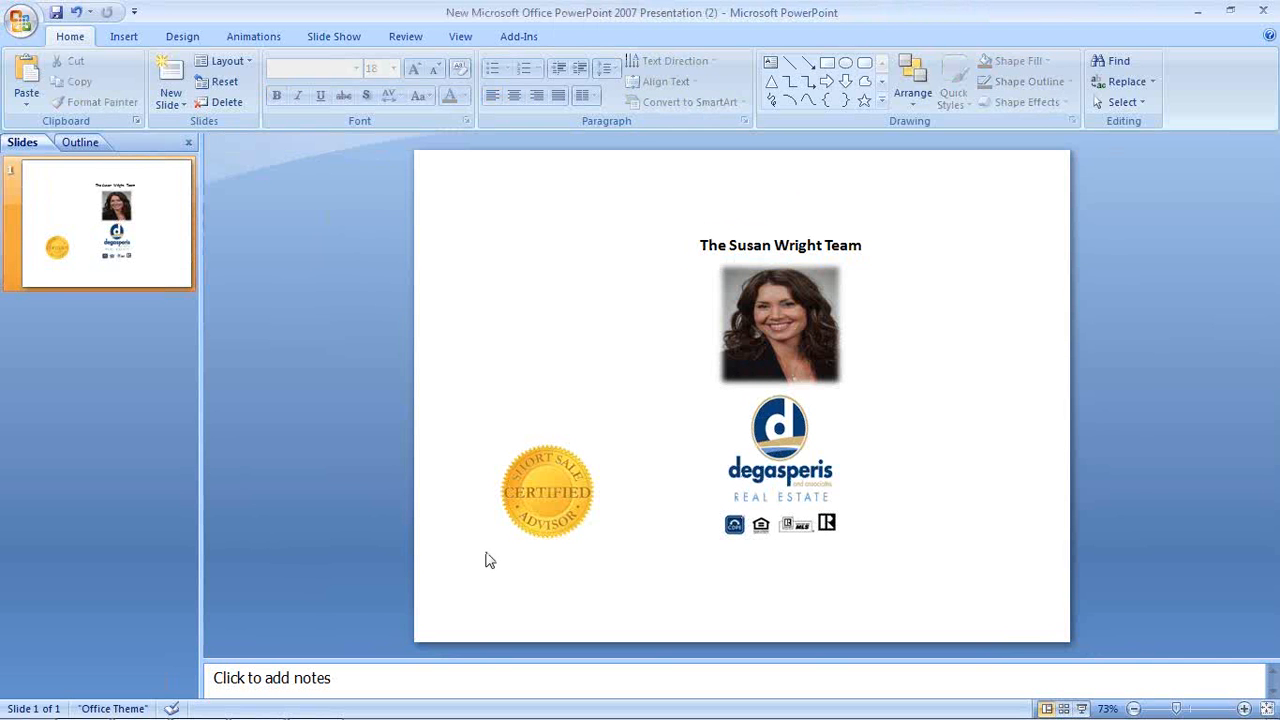
Capture a SnagIt region around the title, photo, logo and badges
{"action": "left_click", "coordinate": [316, 702]}
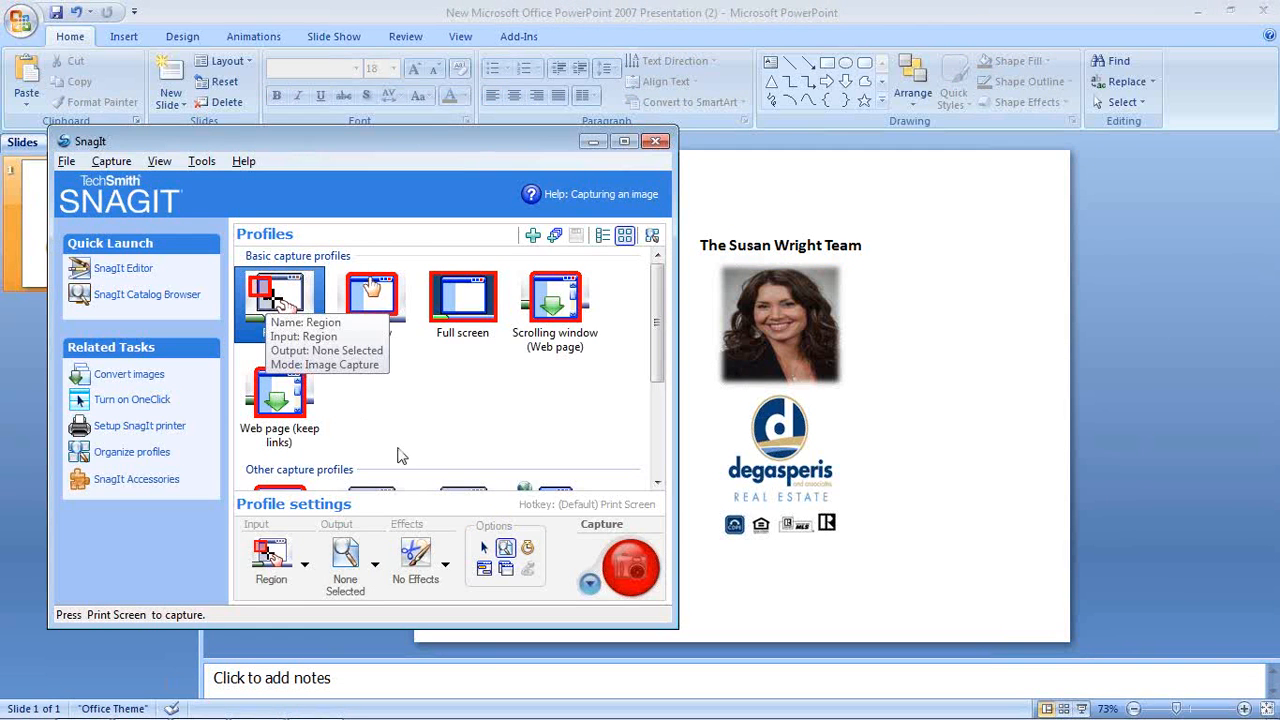
{"action": "left_click", "coordinate": [618, 563]}
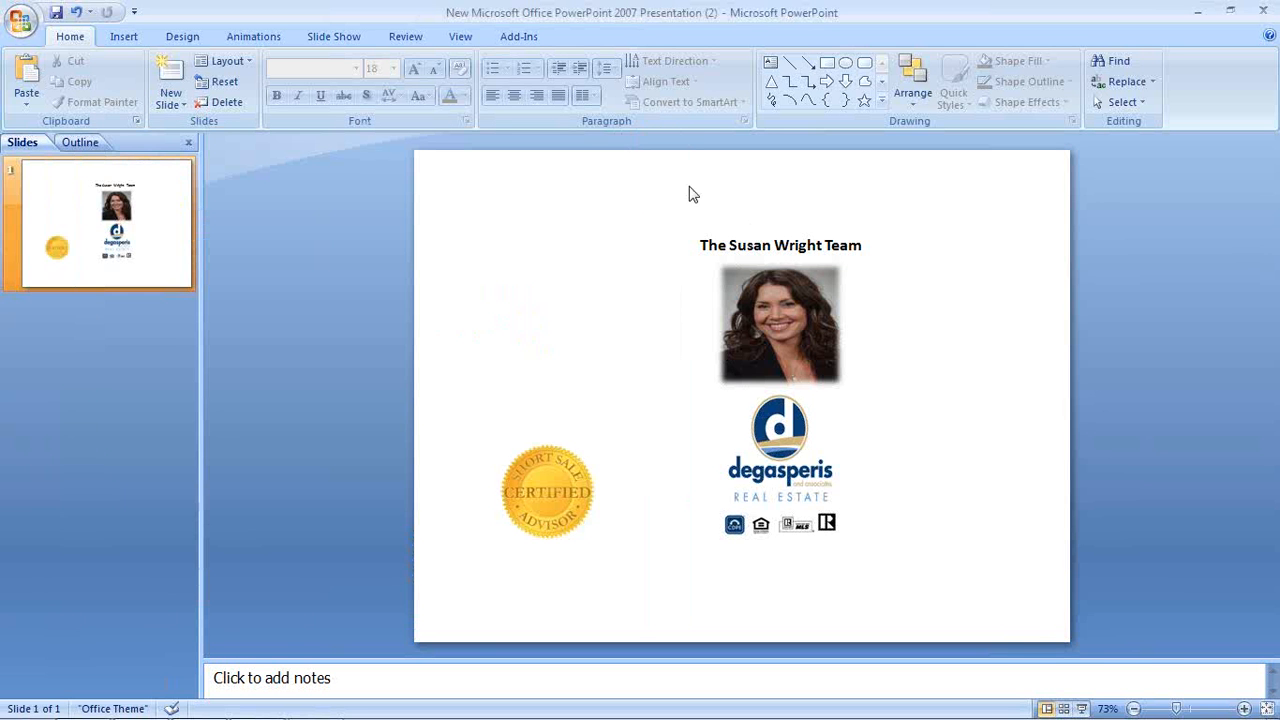
{"action": "left_click_drag", "start_coordinate": [670, 230], "coordinate": [886, 547]}
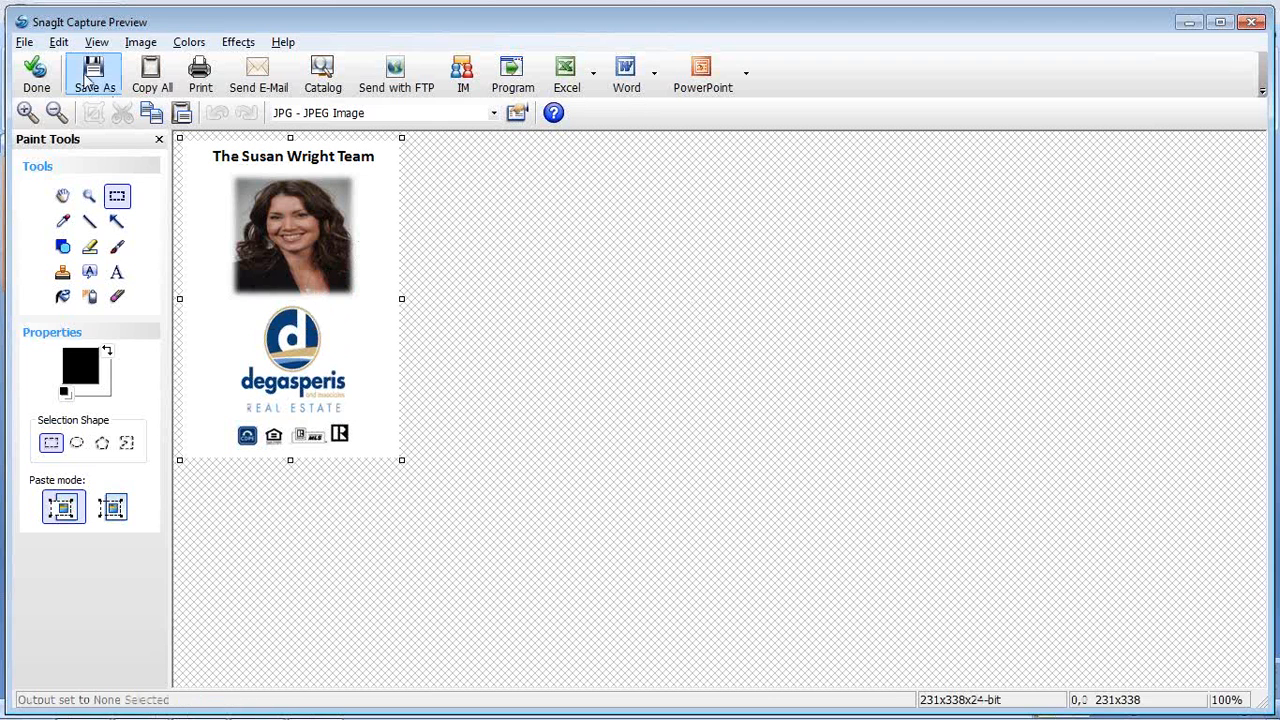
Save the capture as cover_image JPG on the Desktop and close the preview
{"action": "left_click", "coordinate": [88, 82]}
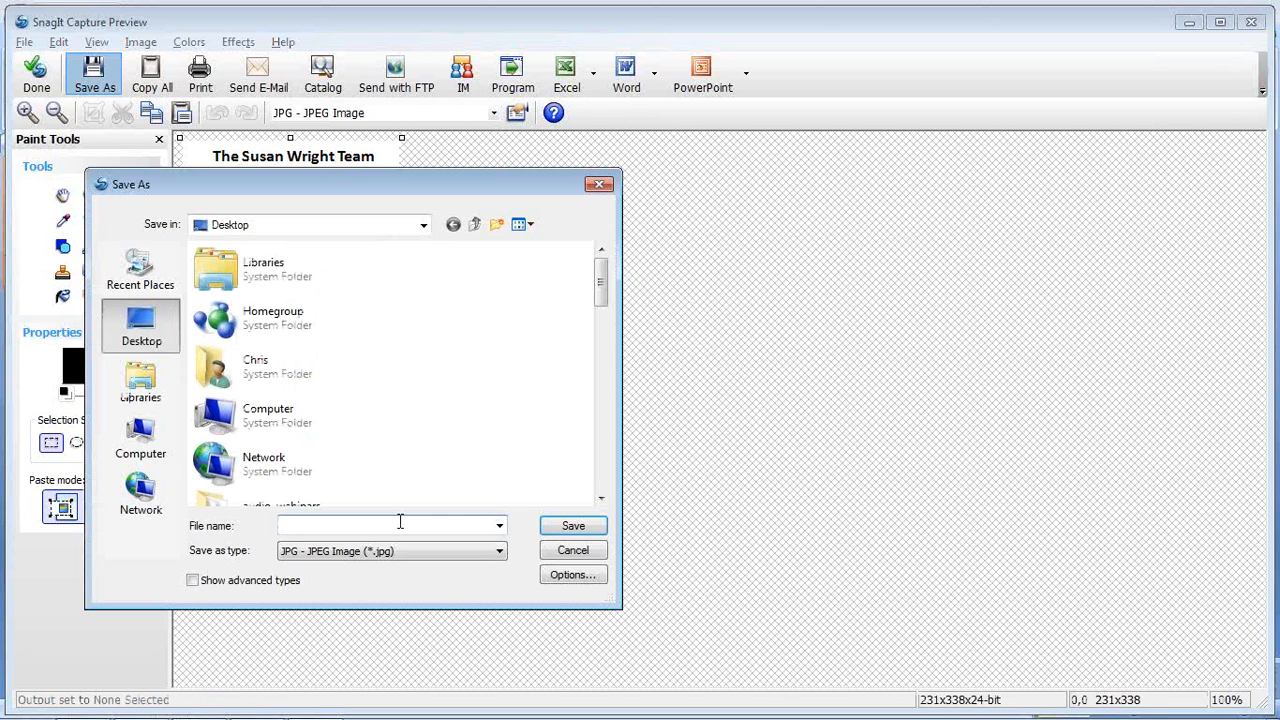
{"action": "type", "text": "cover_image"}
{"action": "left_click", "coordinate": [574, 527]}
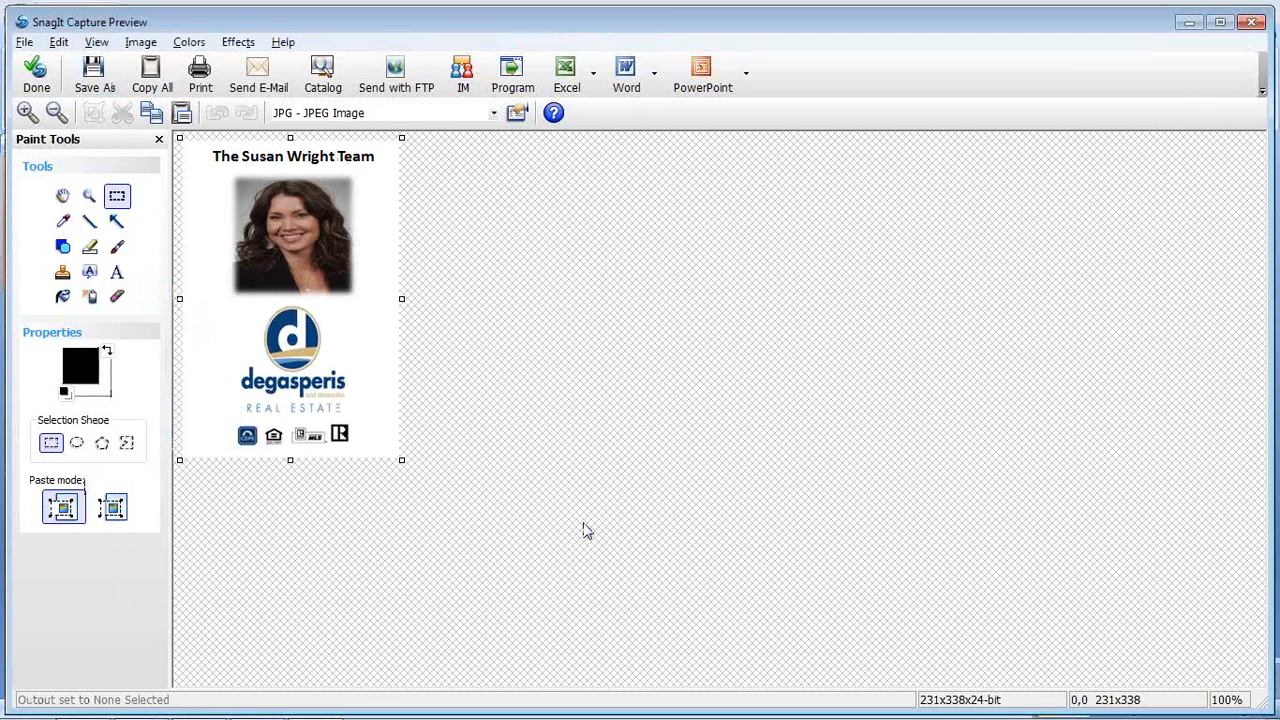
{"action": "left_click", "coordinate": [36, 88]}
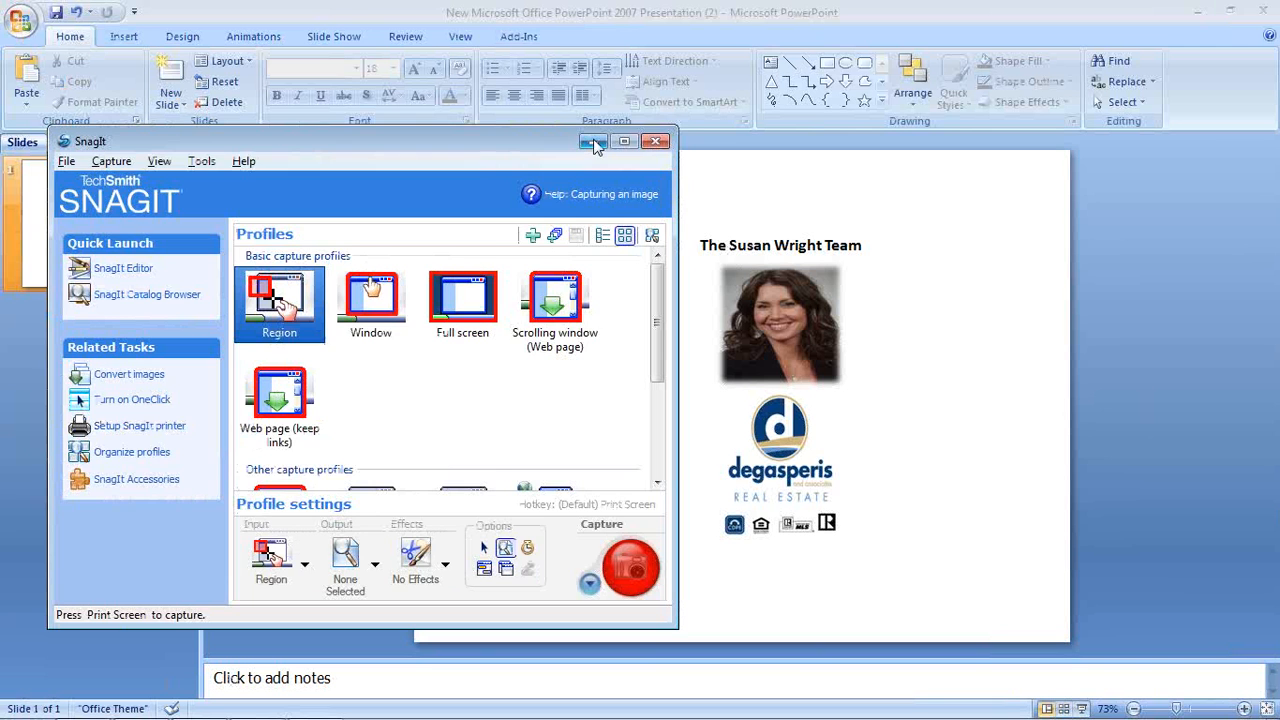
{"action": "left_click", "coordinate": [594, 143]}
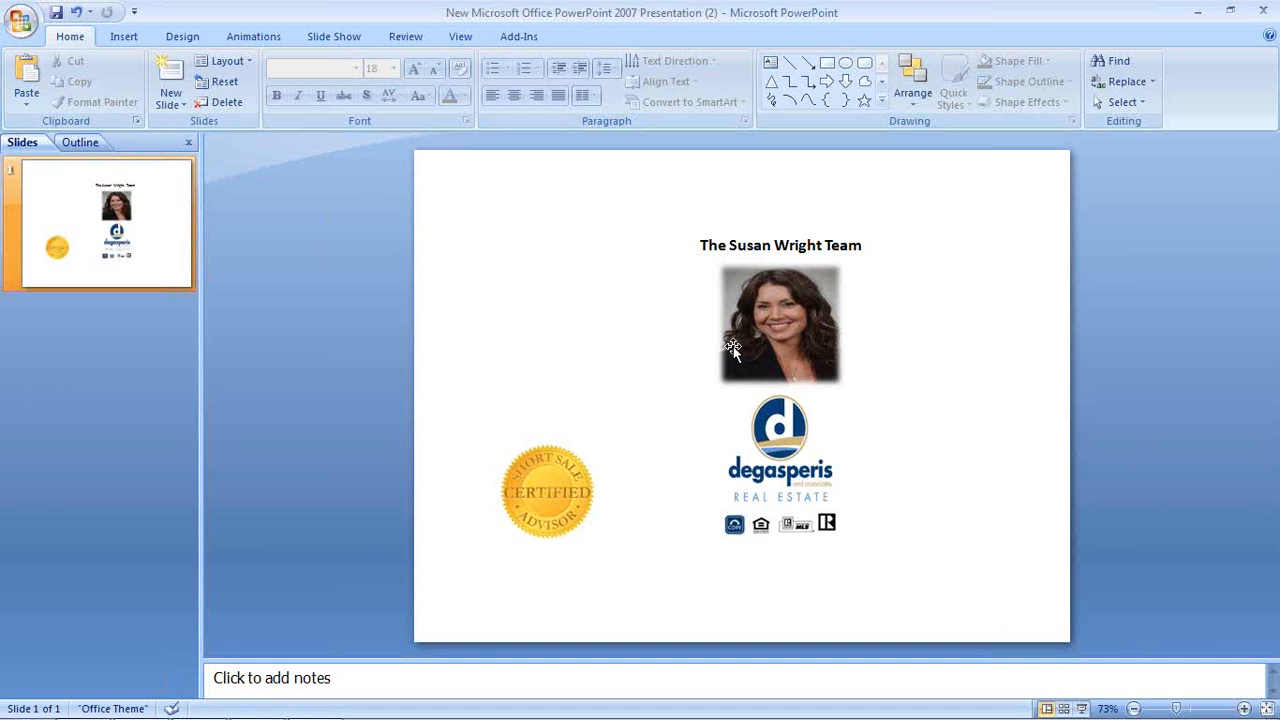
Move the woman's photo to the slide's left side and shrink it
{"action": "left_click", "coordinate": [783, 321]}
{"action": "left_click_drag", "start_coordinate": [566, 313], "coordinate": [551, 323]}
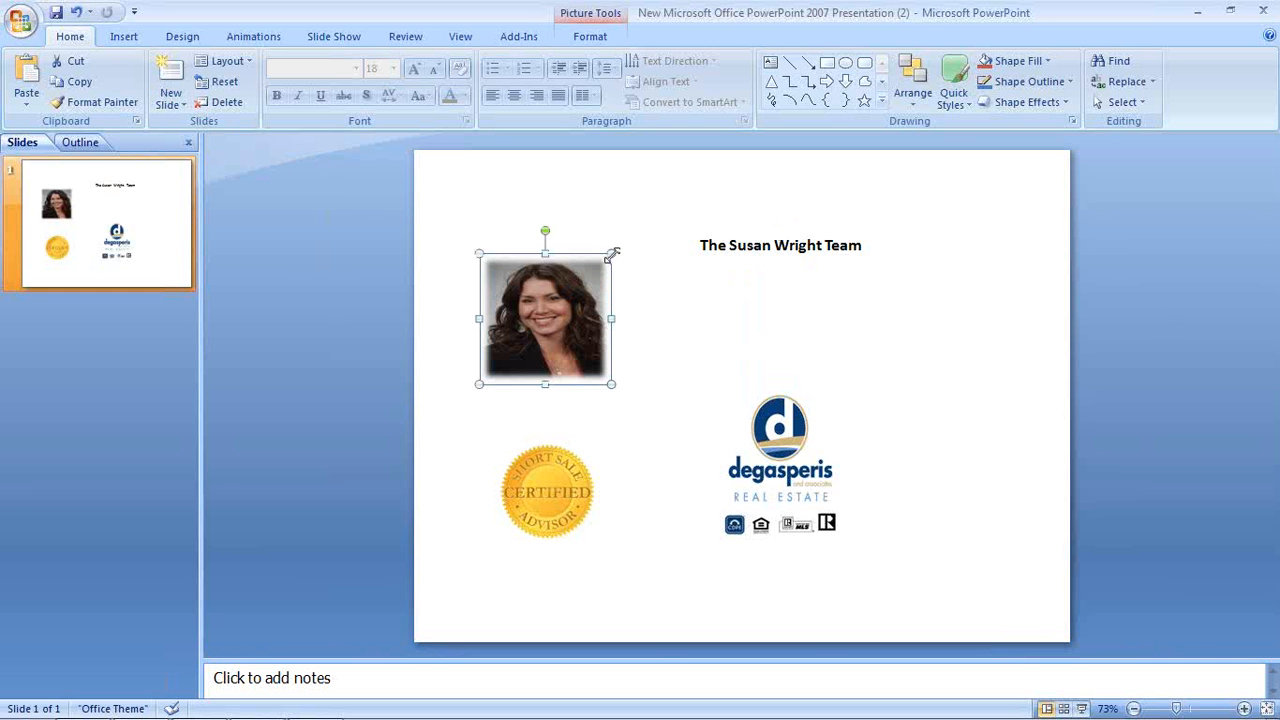
{"action": "left_click_drag", "start_coordinate": [611, 254], "coordinate": [558, 306]}
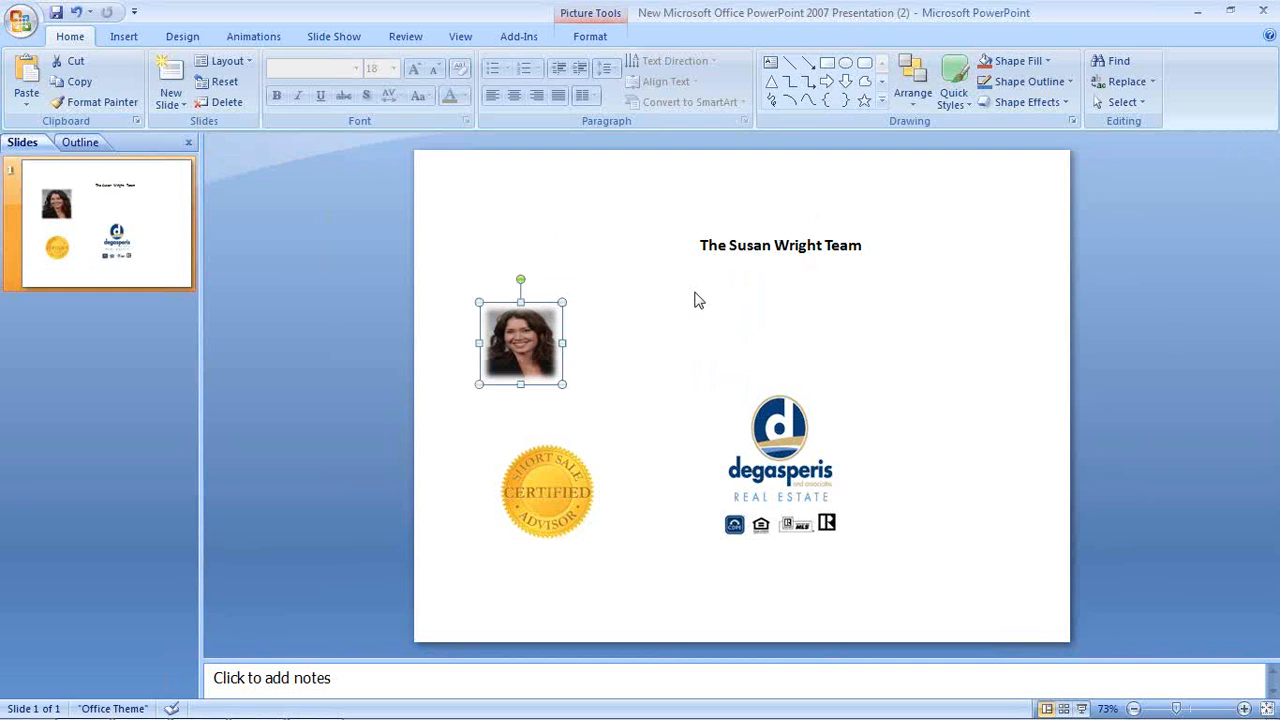
Move the logo up to the right and shift the title box left
{"action": "left_click", "coordinate": [782, 420]}
{"action": "left_click_drag", "start_coordinate": [811, 378], "coordinate": [891, 330]}
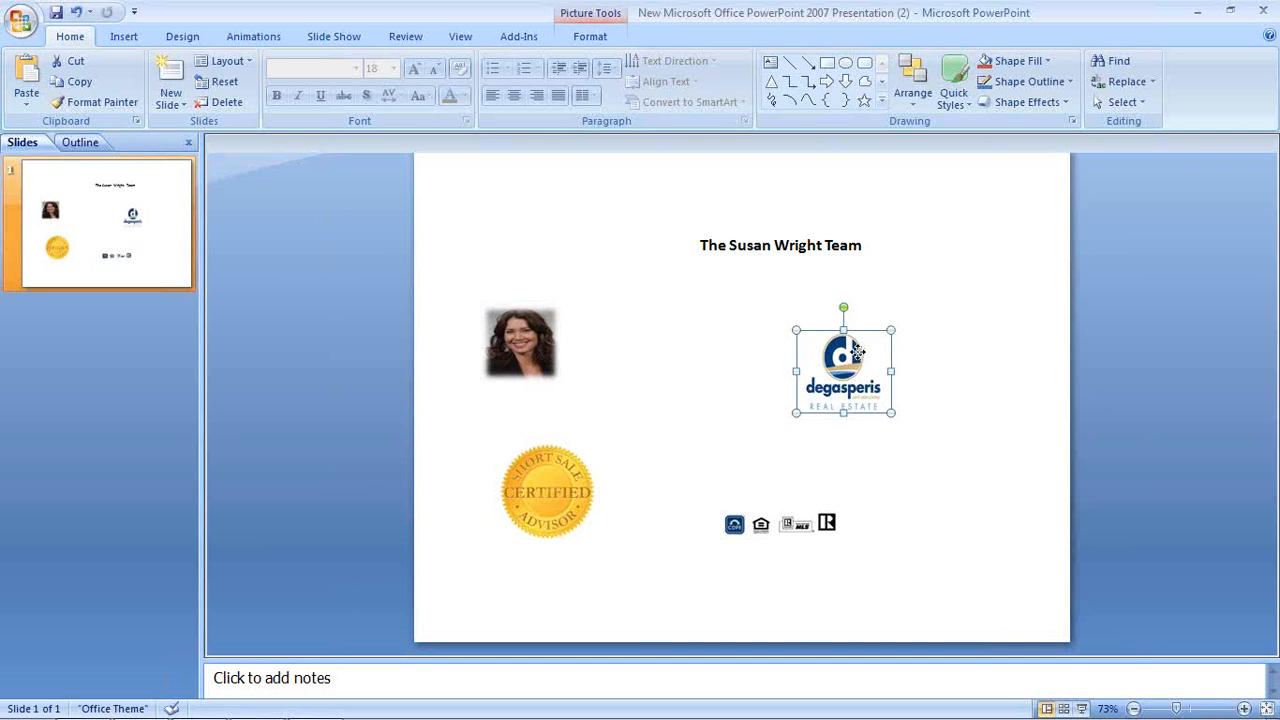
{"action": "left_click", "coordinate": [736, 249]}
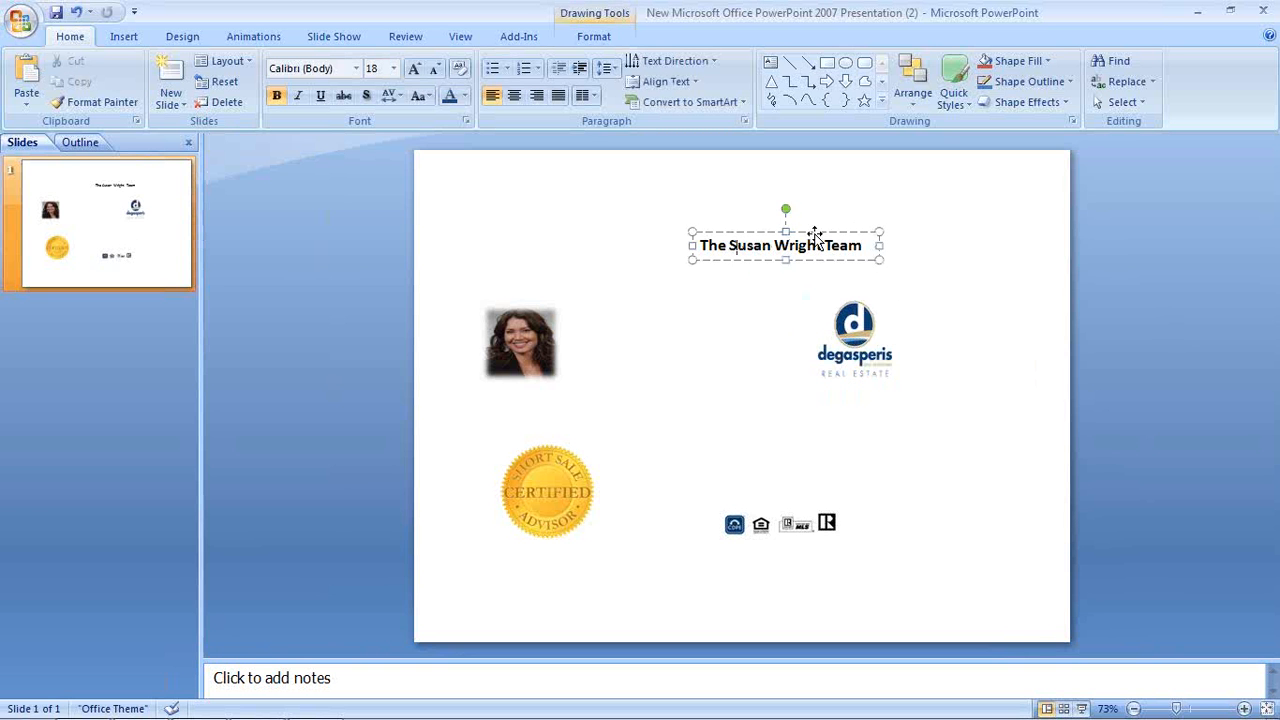
{"action": "key", "text": "Escape"}
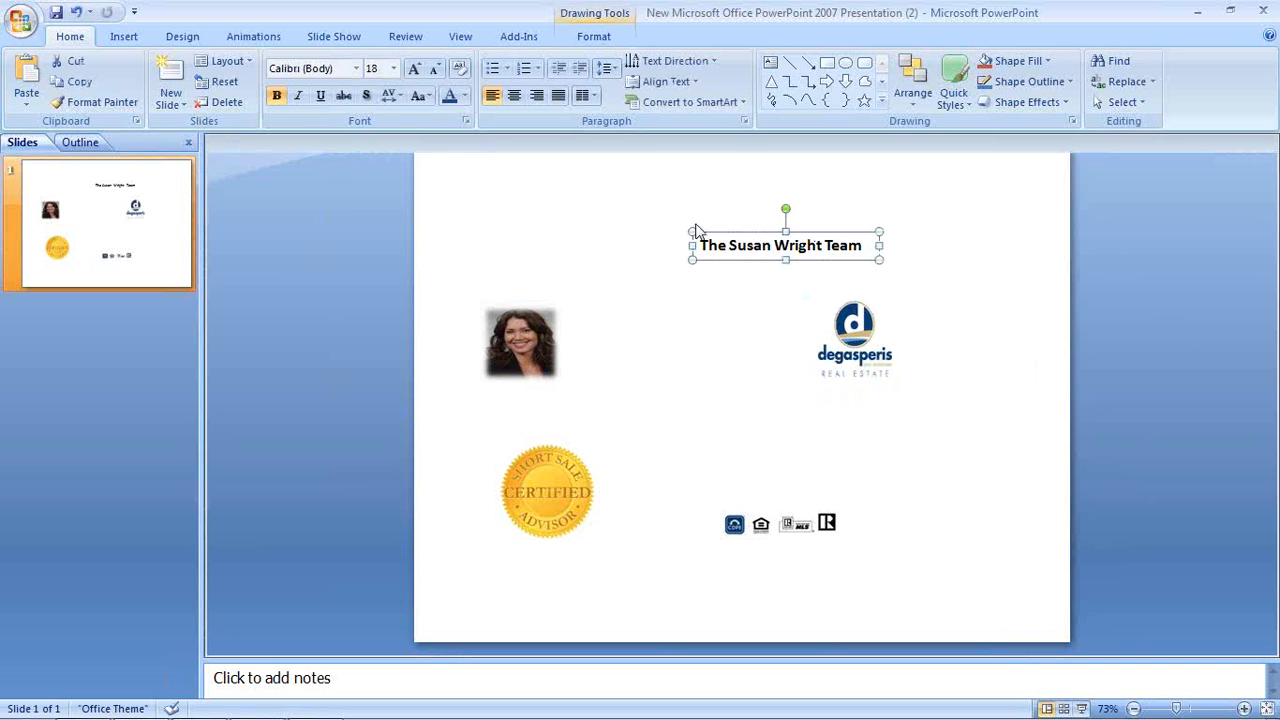
{"action": "left_click_drag", "start_coordinate": [816, 234], "coordinate": [696, 224]}
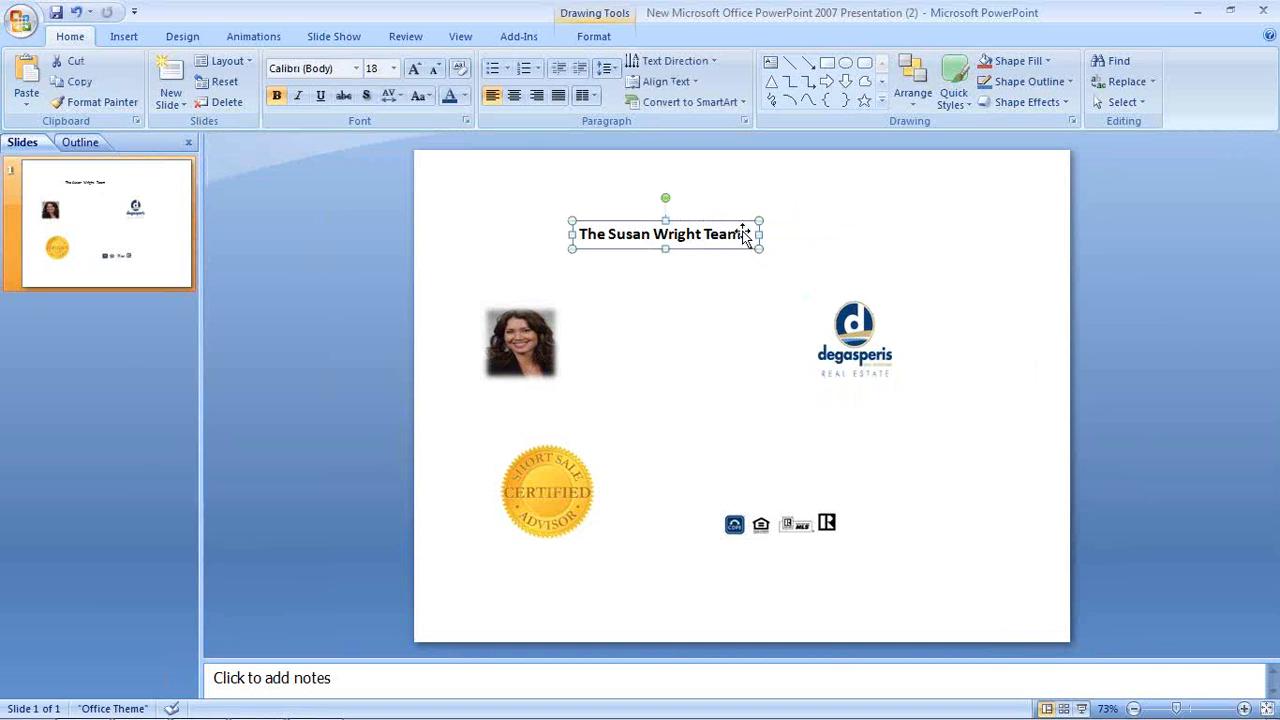
Add the office street address with suite and the city/ZIP line below the title, widening the box
{"action": "left_click", "coordinate": [744, 237]}
{"action": "key", "text": "Return"}
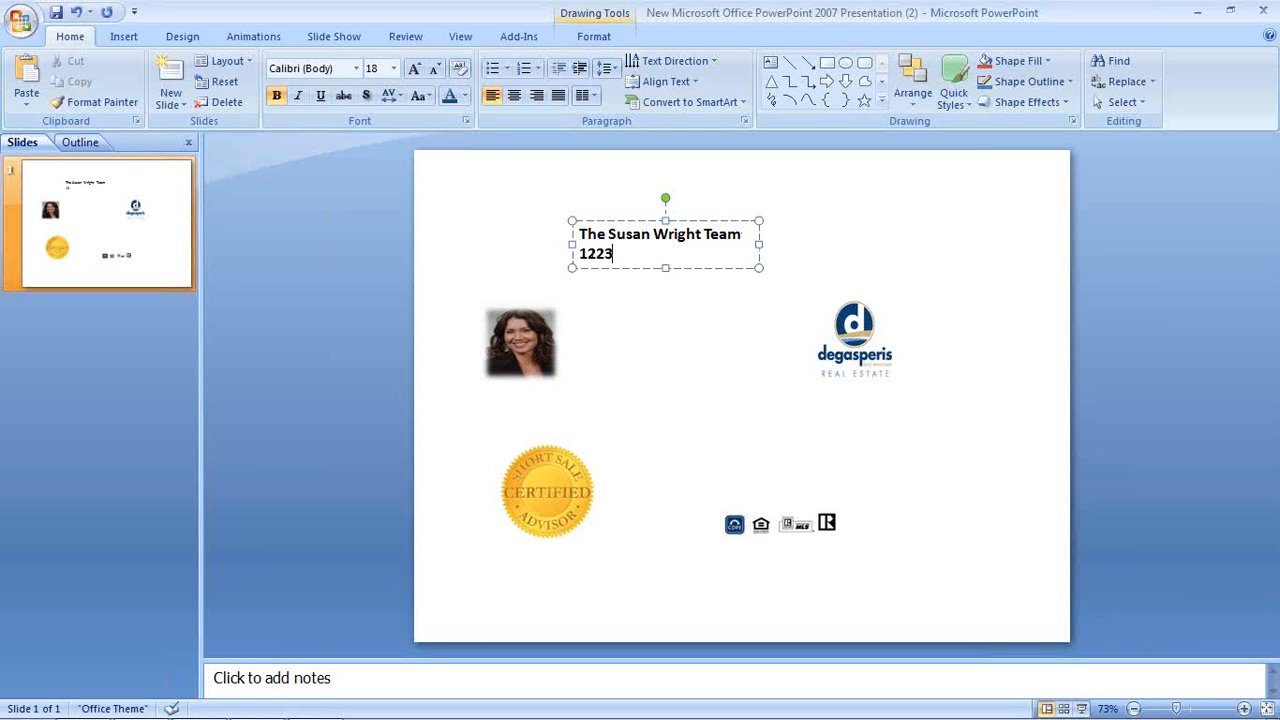
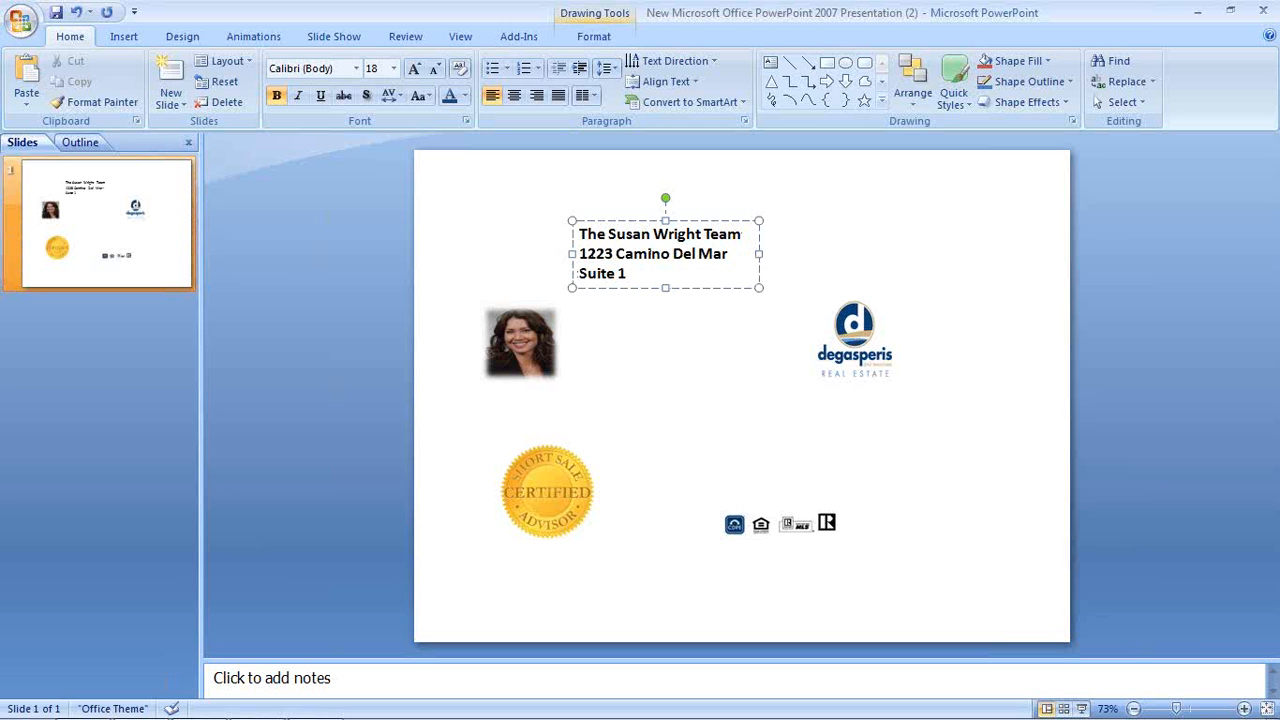
{"action": "key", "text": "Return"}
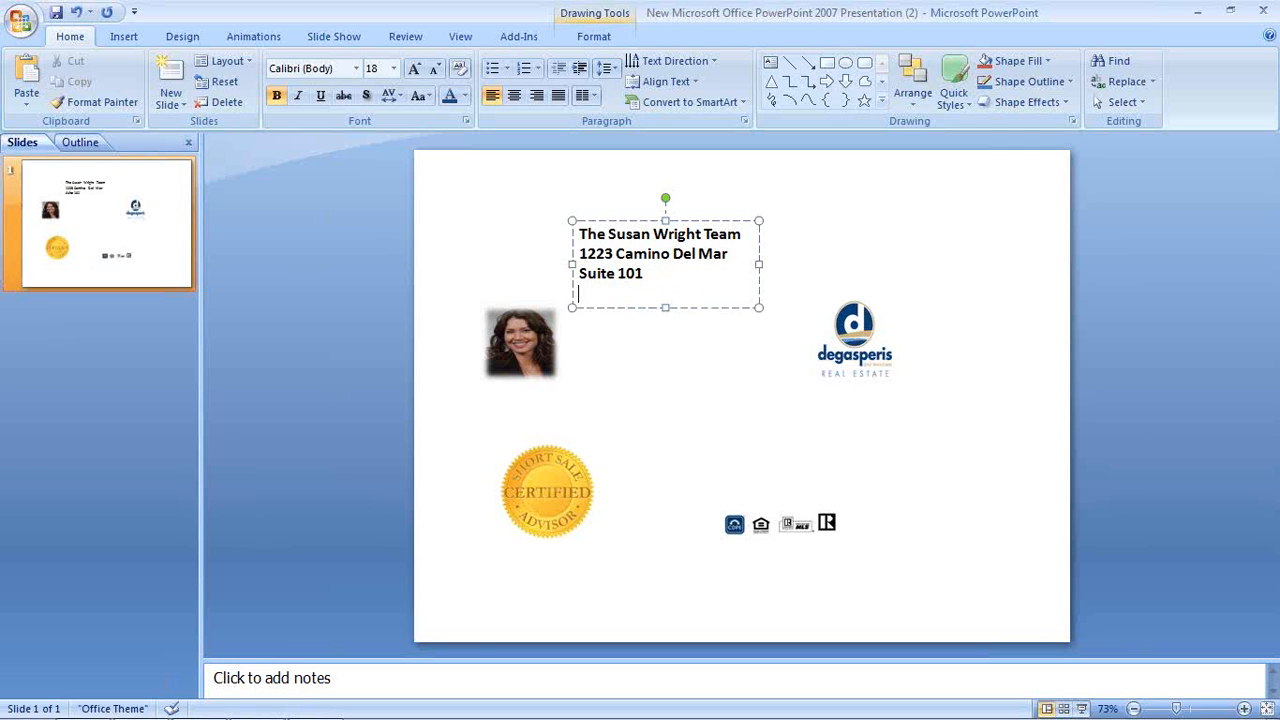
{"action": "type", "text": "Del Mar, CA 9"}
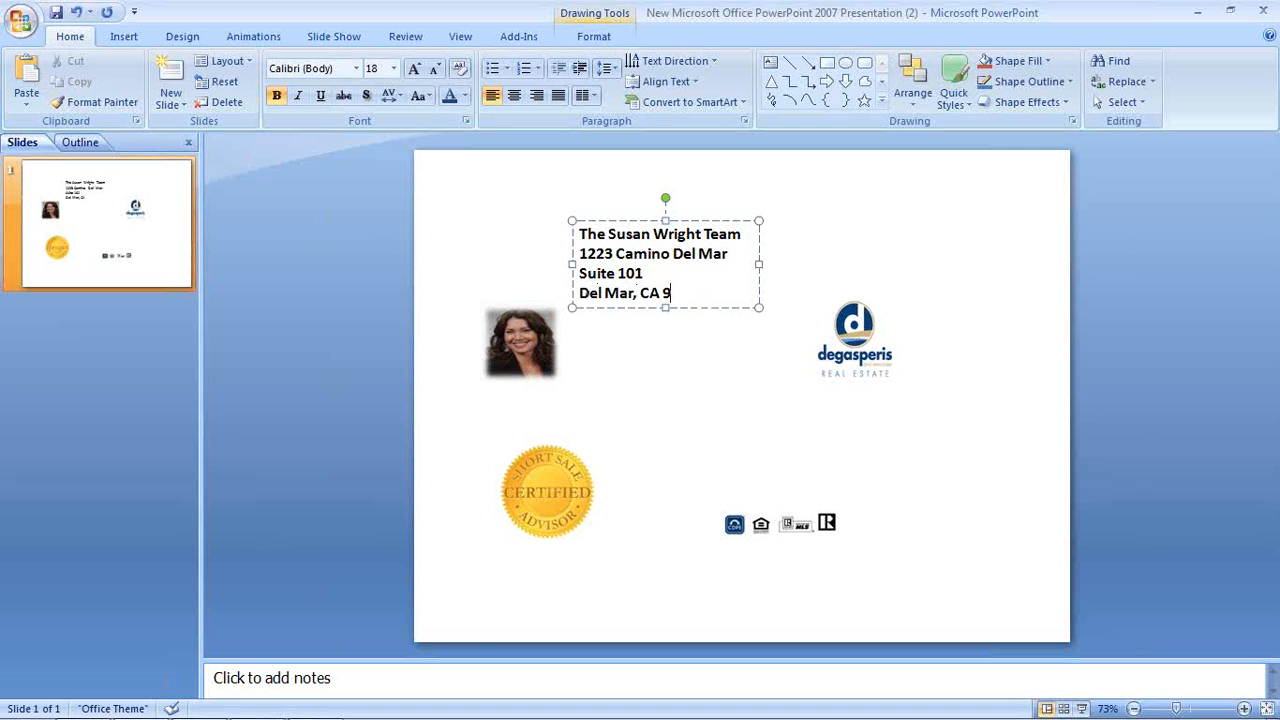
{"action": "type", "text": "2014"}
{"action": "left_click_drag", "start_coordinate": [760, 265], "coordinate": [824, 264]}
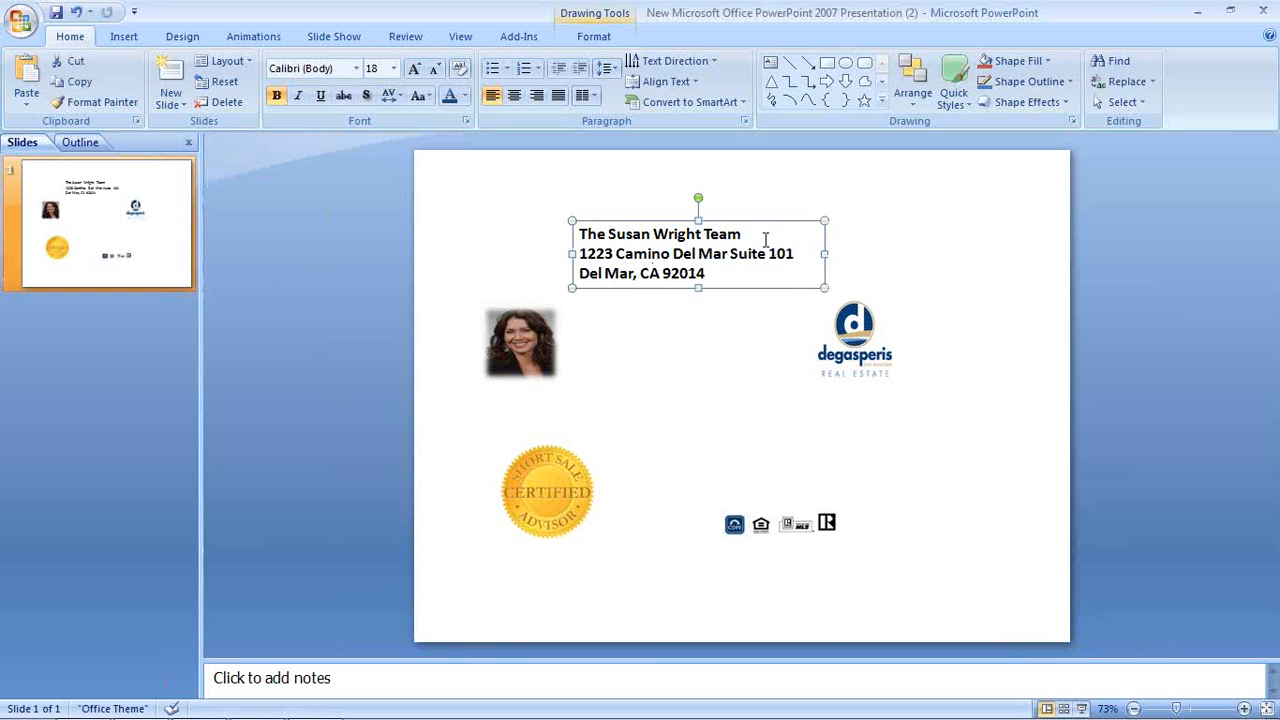
Add a line with the two office phone numbers, then highlight the address and phone lines
{"action": "left_click", "coordinate": [716, 274]}
{"action": "key", "text": "Return"}
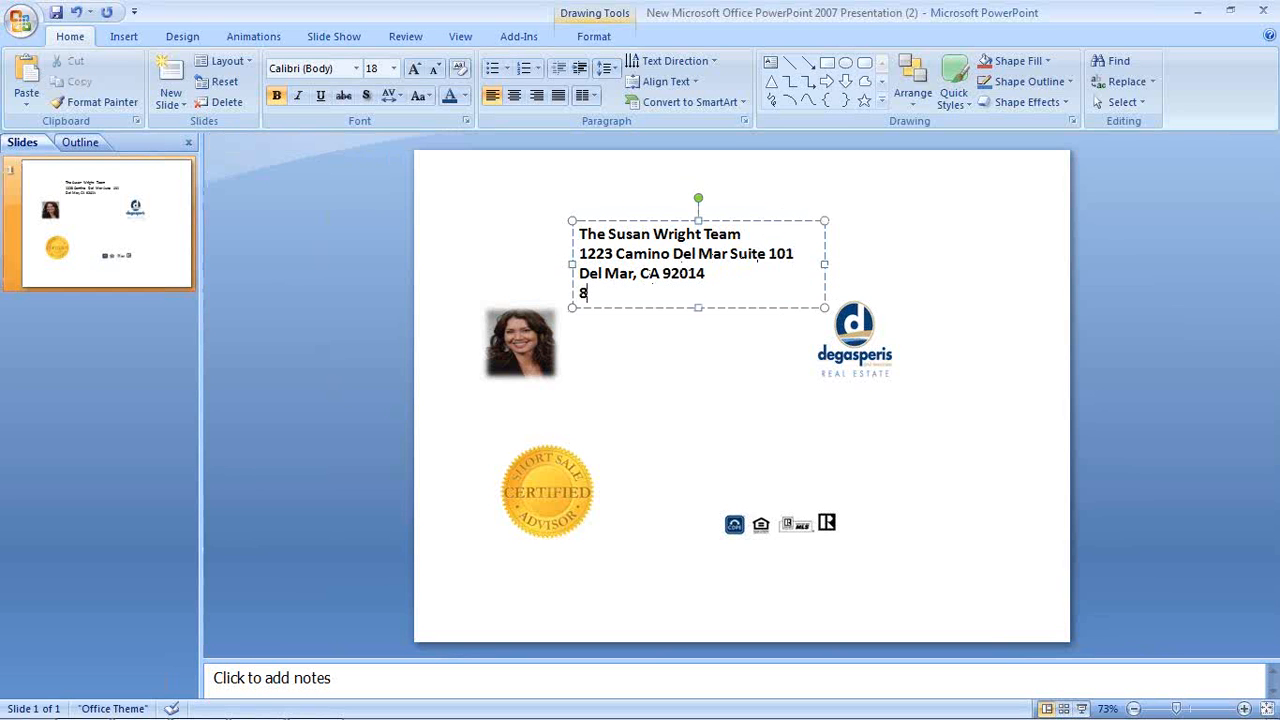
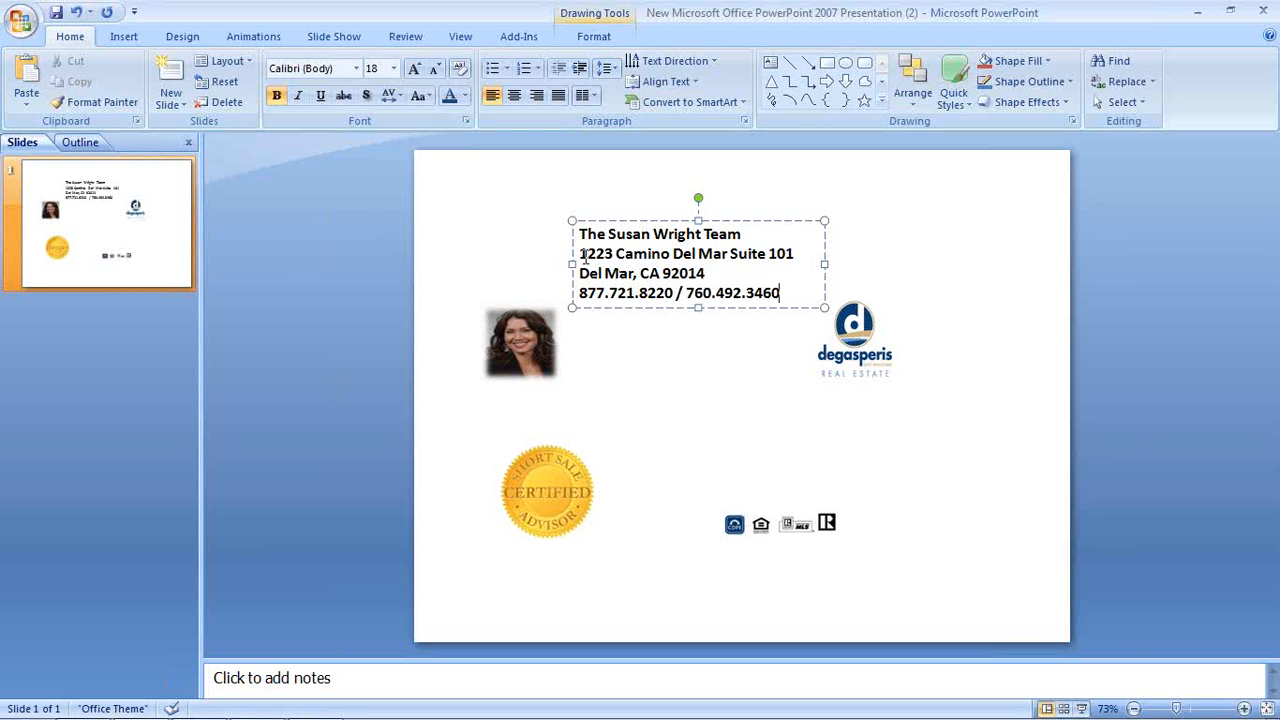
{"action": "left_click_drag", "start_coordinate": [581, 253], "coordinate": [786, 292]}
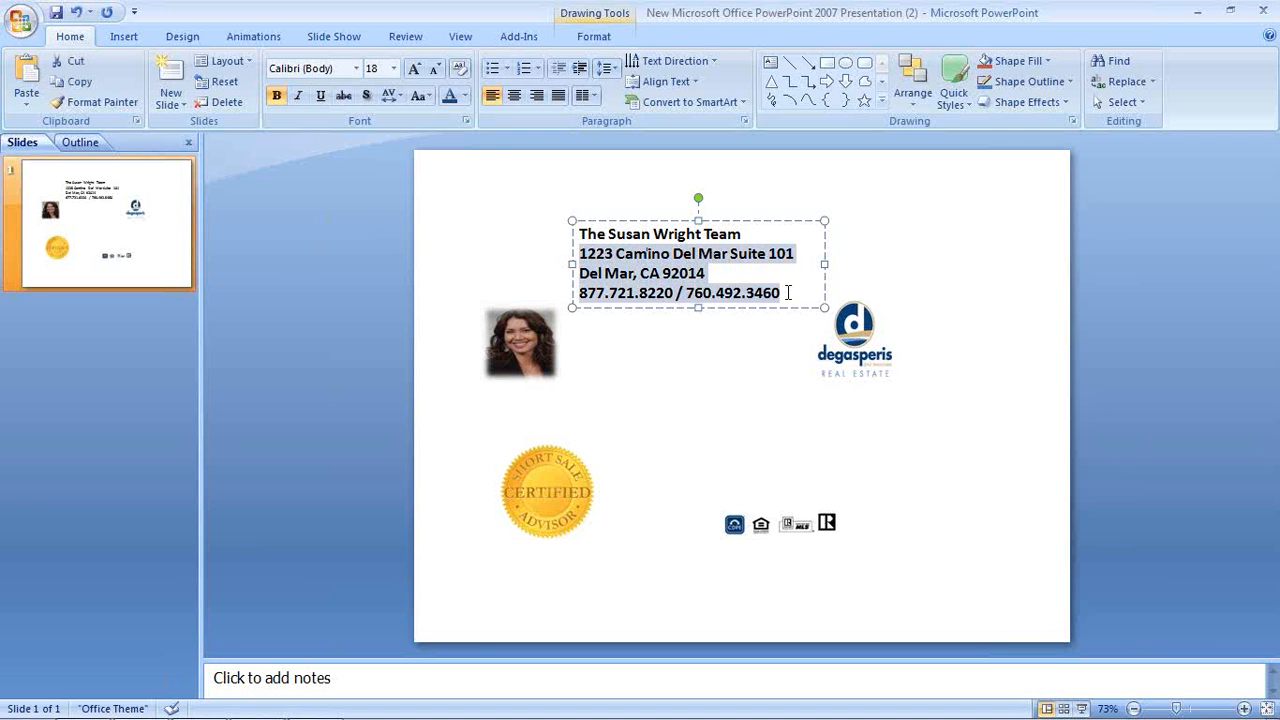
Unbold the address and phone lines and set the team name line to 20 pt
{"action": "left_click", "coordinate": [277, 96]}
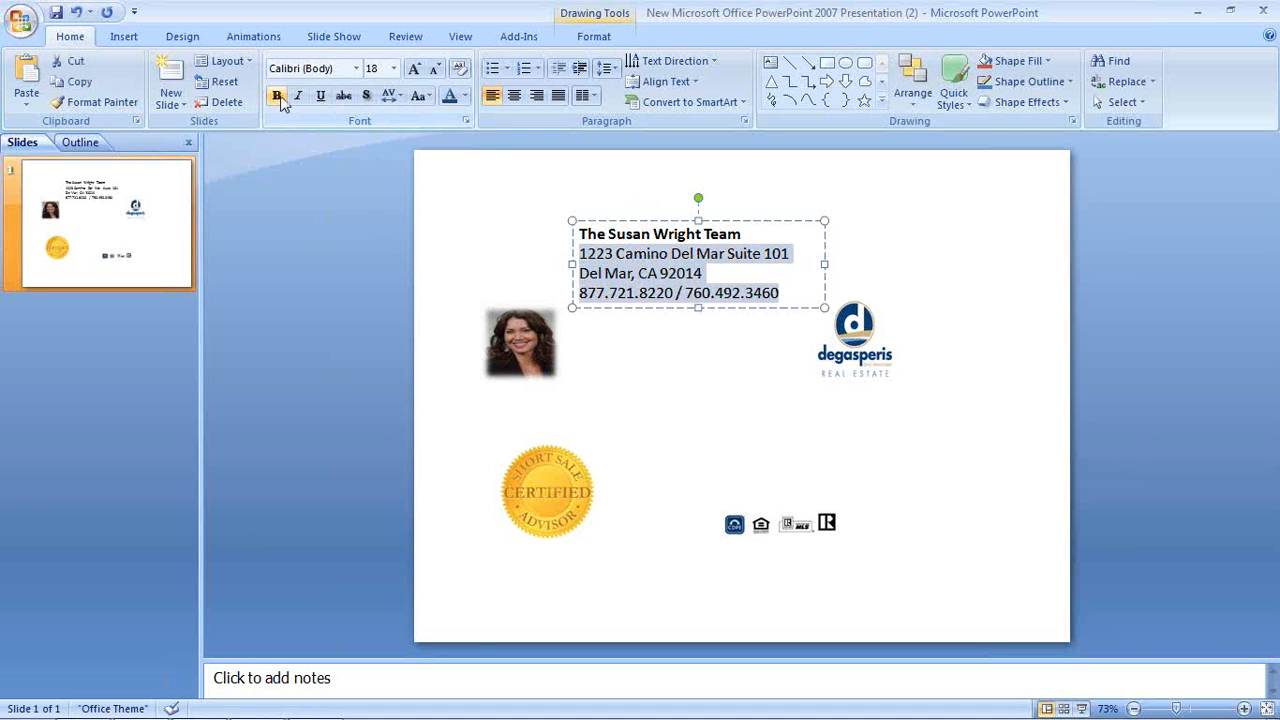
{"action": "left_click", "coordinate": [721, 380]}
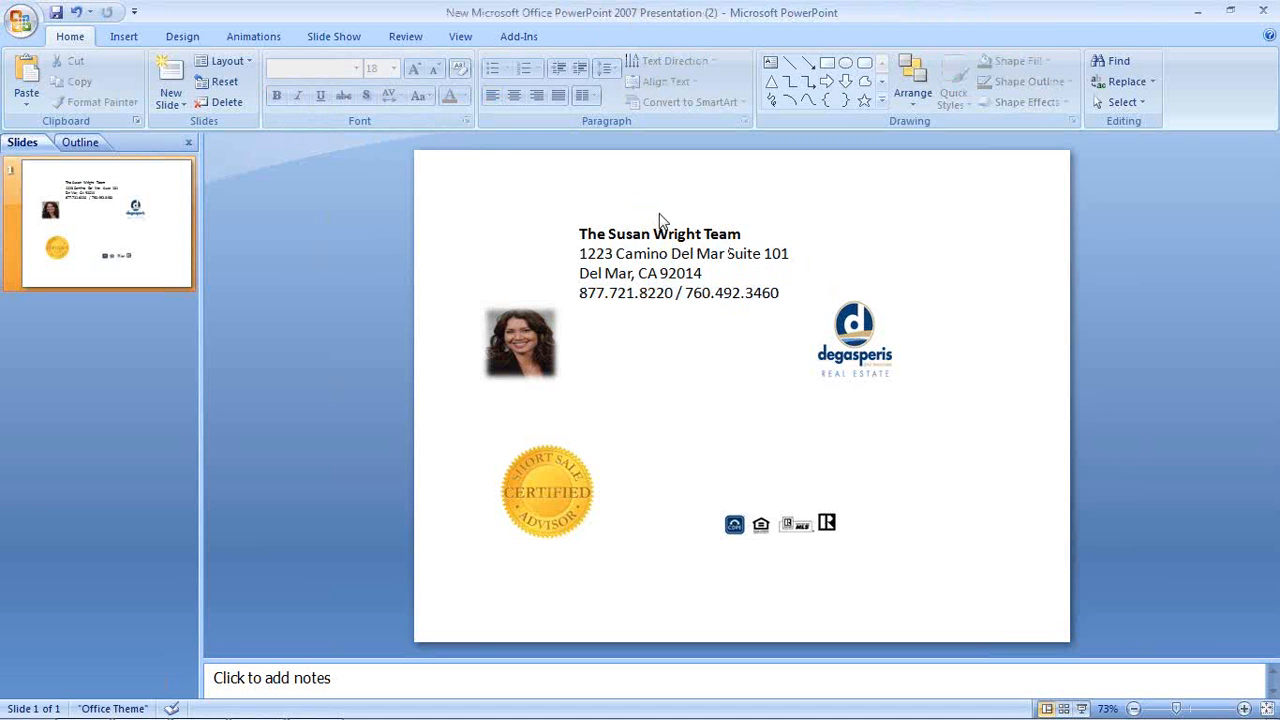
{"action": "left_click_drag", "start_coordinate": [581, 234], "coordinate": [744, 234]}
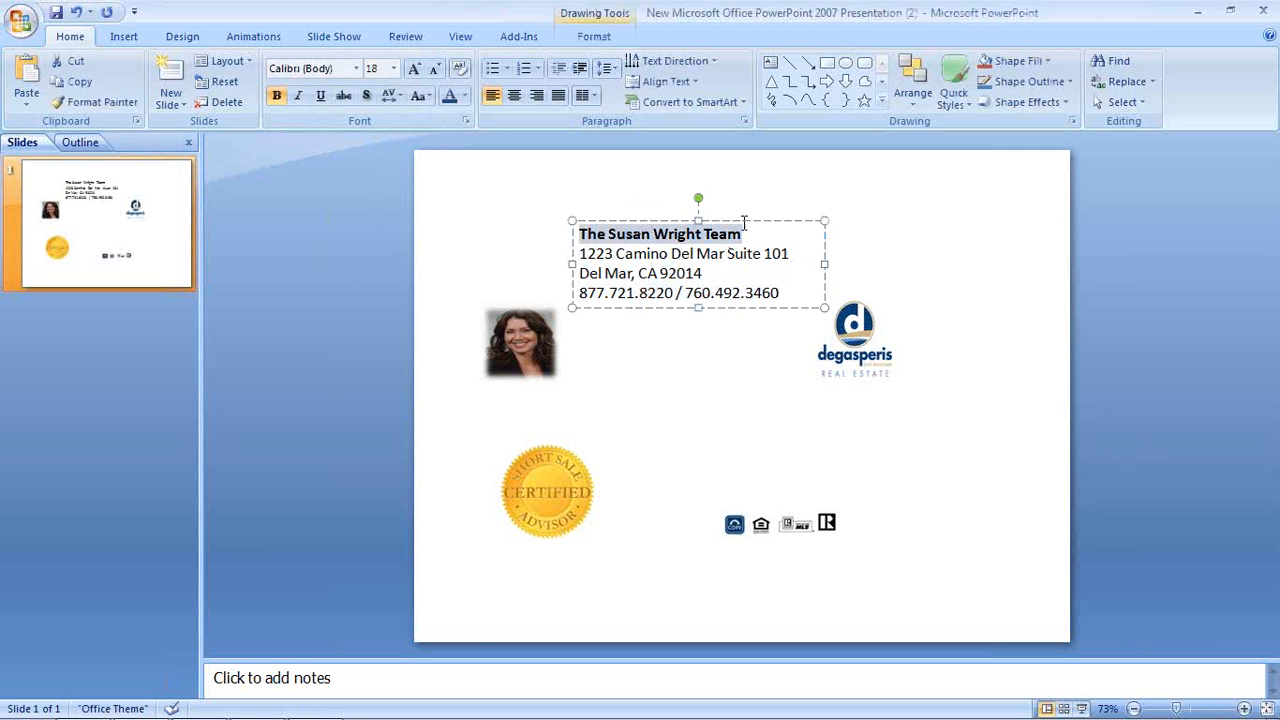
{"action": "left_click", "coordinate": [395, 68]}
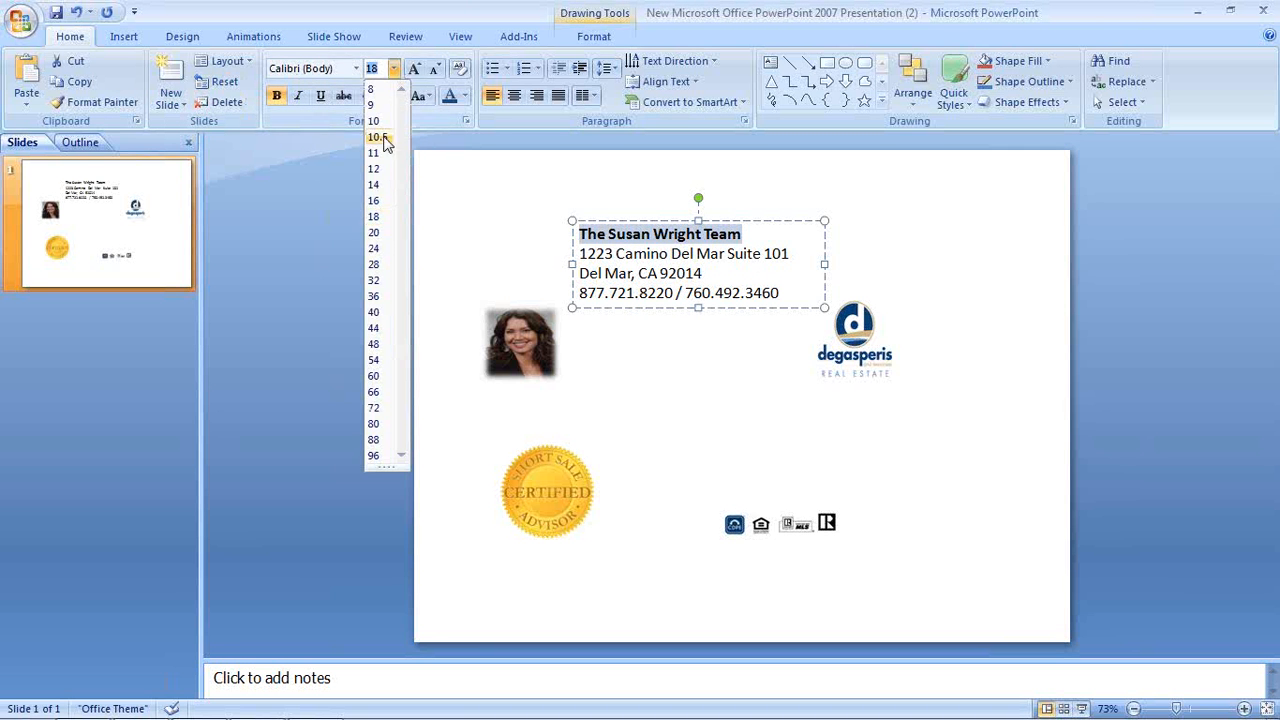
{"action": "left_click", "coordinate": [372, 236]}
{"action": "left_click", "coordinate": [737, 457]}
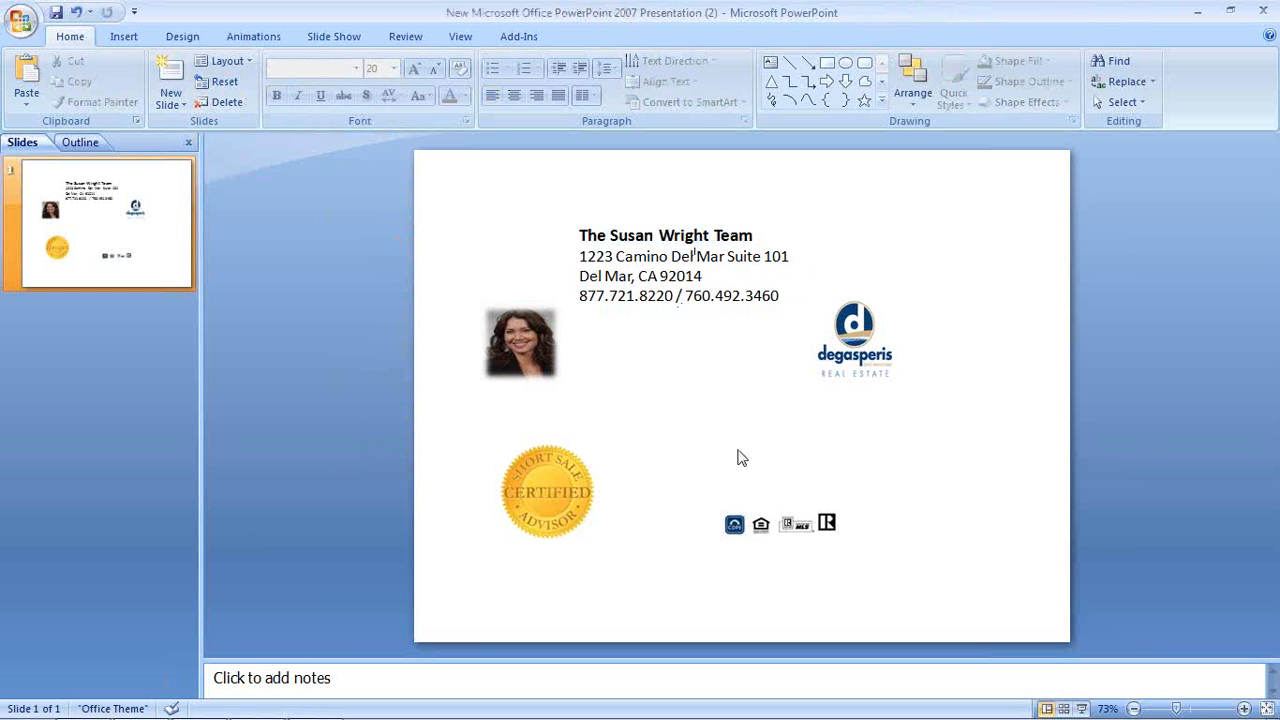
{"action": "left_click", "coordinate": [731, 240]}
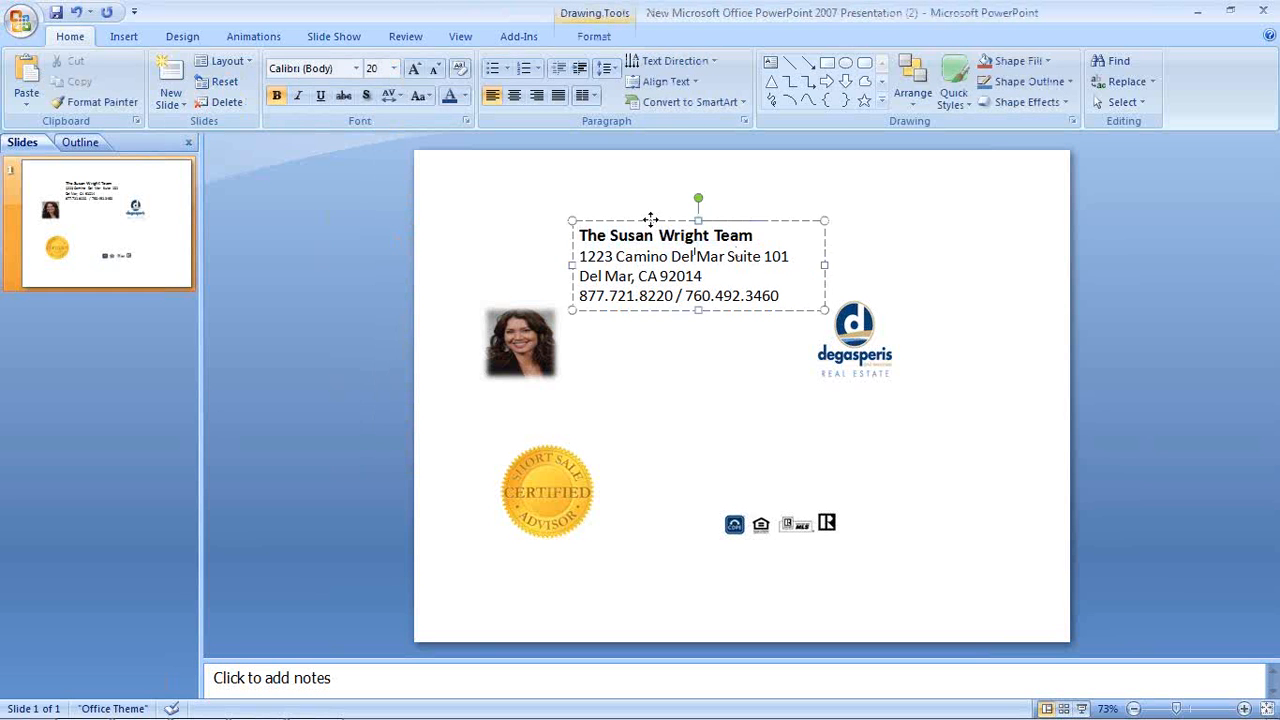
{"action": "left_click", "coordinate": [651, 220]}
Place the contact text box right beside the headshot photo
{"action": "left_click_drag", "start_coordinate": [640, 303], "coordinate": [630, 386]}
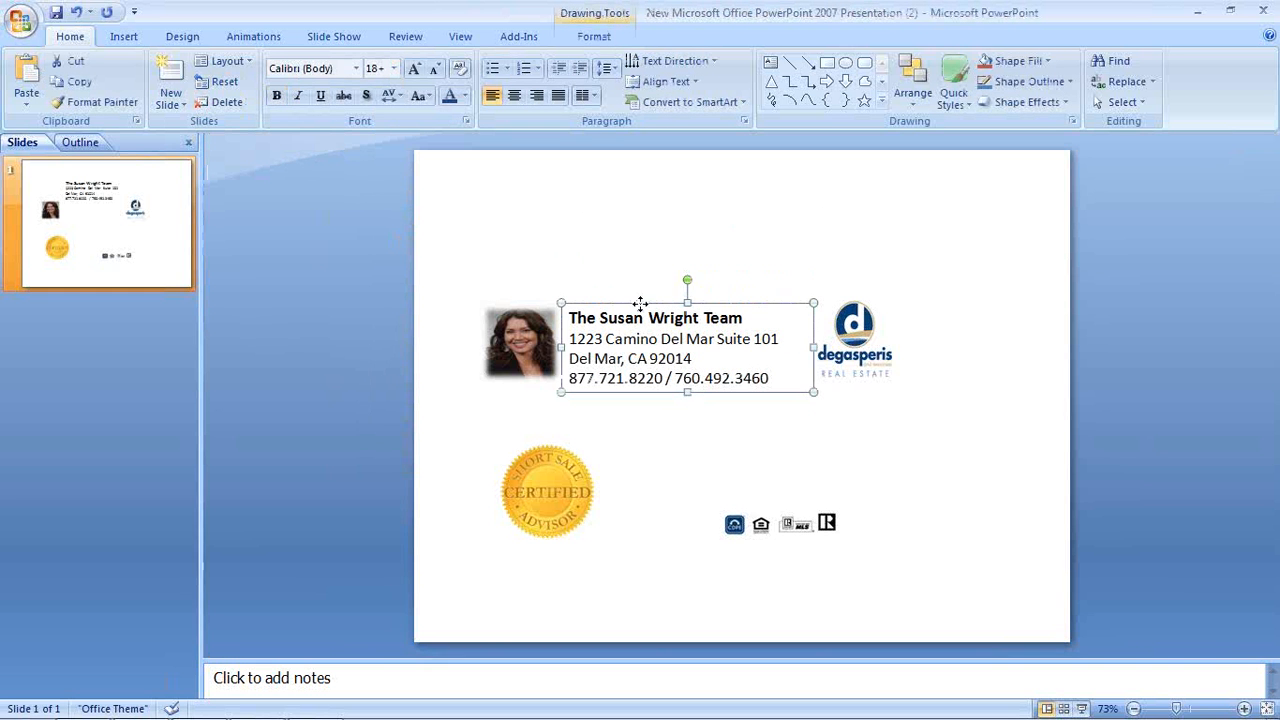
{"action": "left_click", "coordinate": [660, 431]}
{"action": "left_click", "coordinate": [531, 353]}
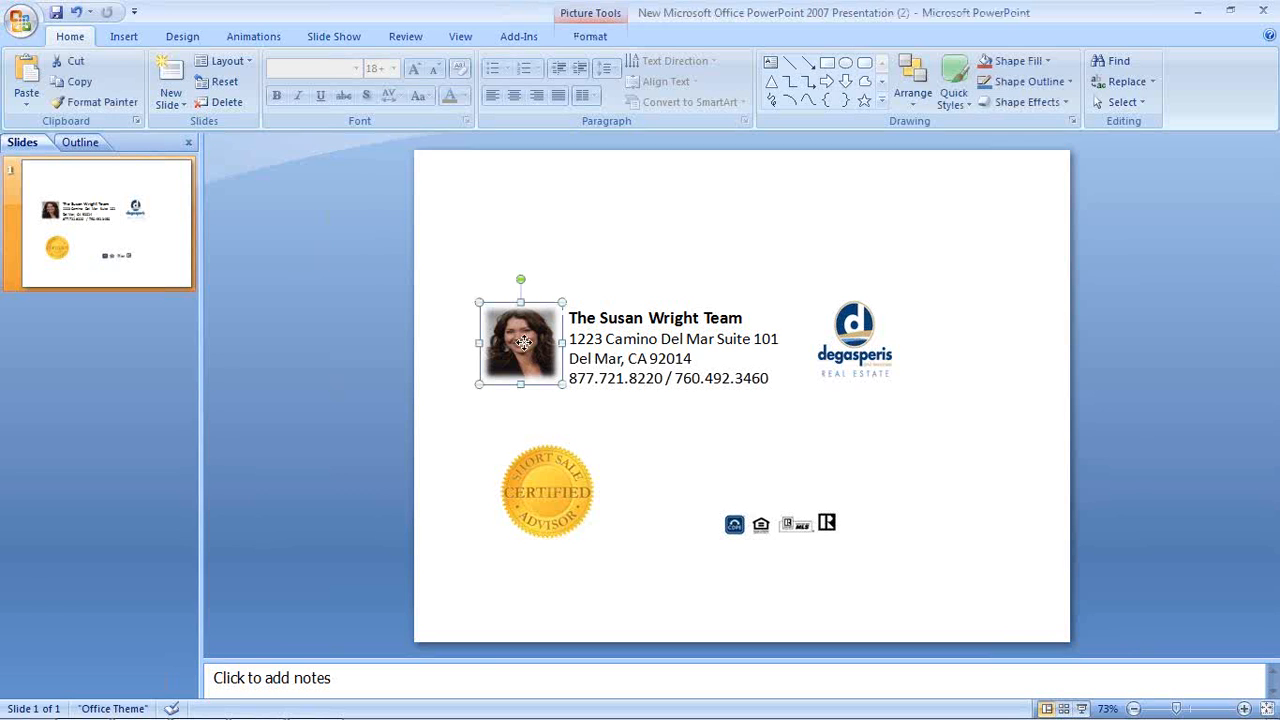
{"action": "left_click_drag", "start_coordinate": [531, 353], "coordinate": [520, 353]}
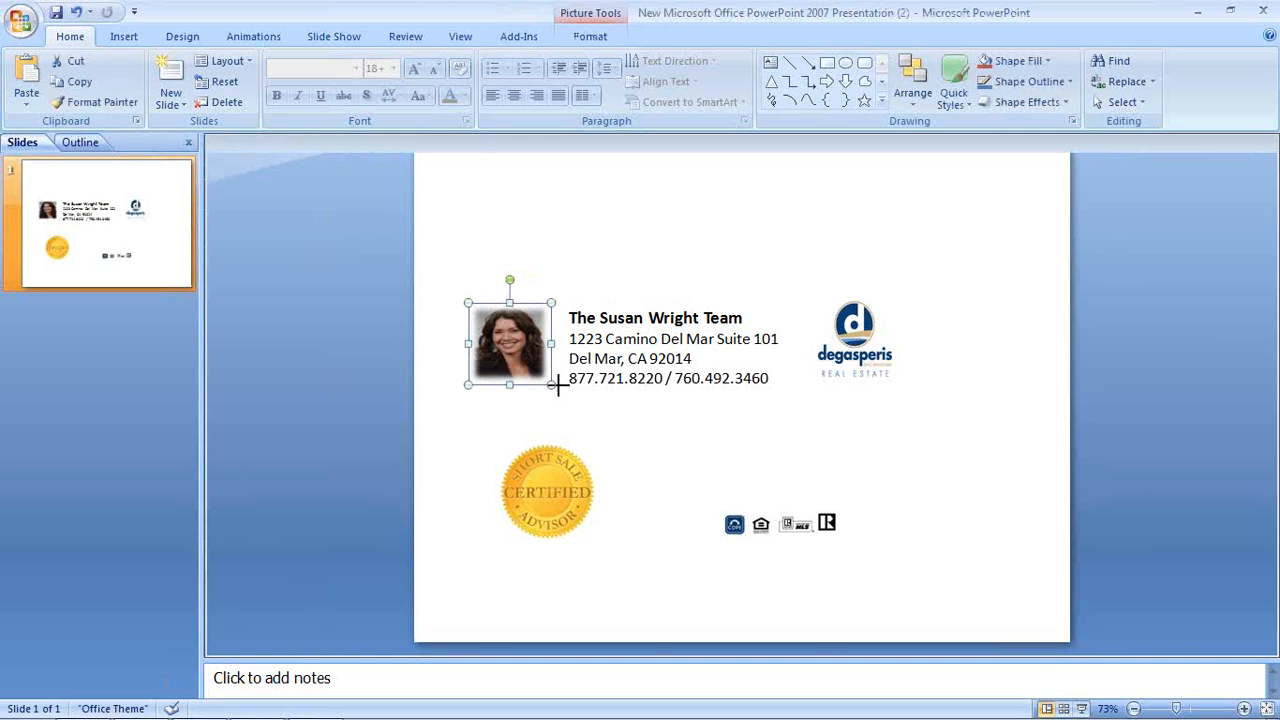
{"action": "left_click", "coordinate": [723, 429]}
Enlarge the degasperis logo and shrink the Certified seal, placing it to the logo's right
{"action": "left_click", "coordinate": [886, 335]}
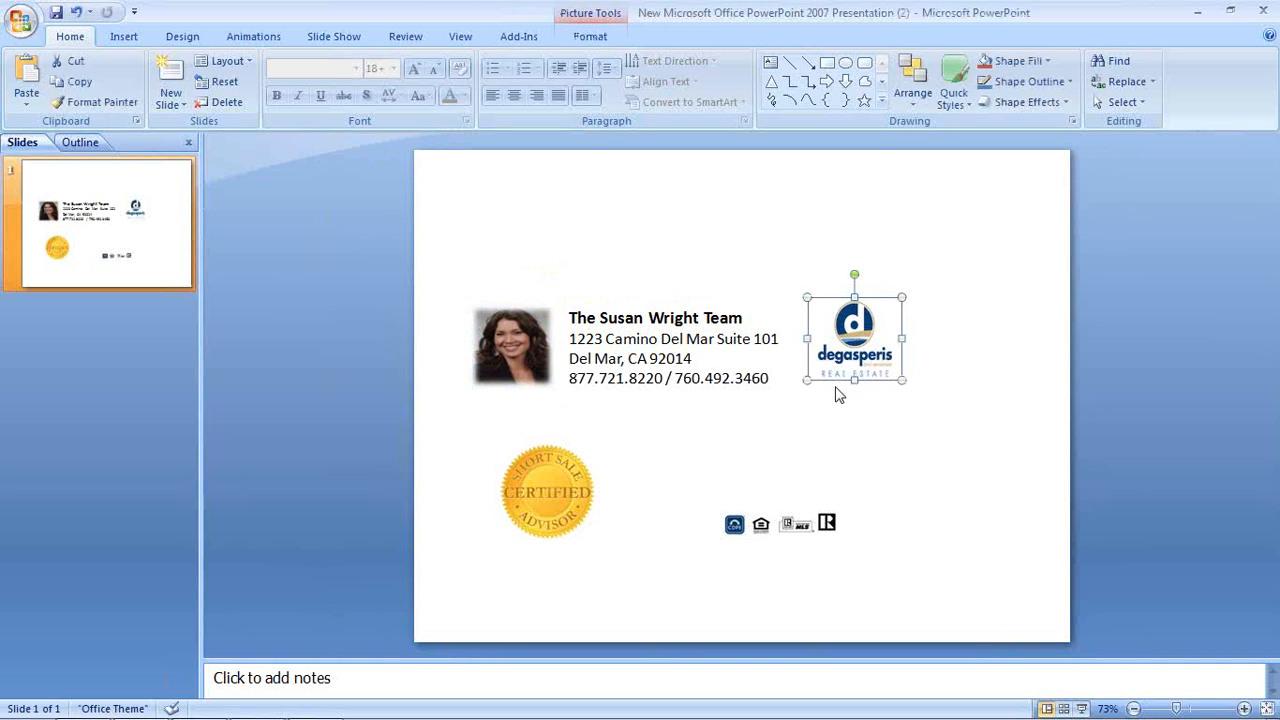
{"action": "left_click_drag", "start_coordinate": [808, 383], "coordinate": [801, 387]}
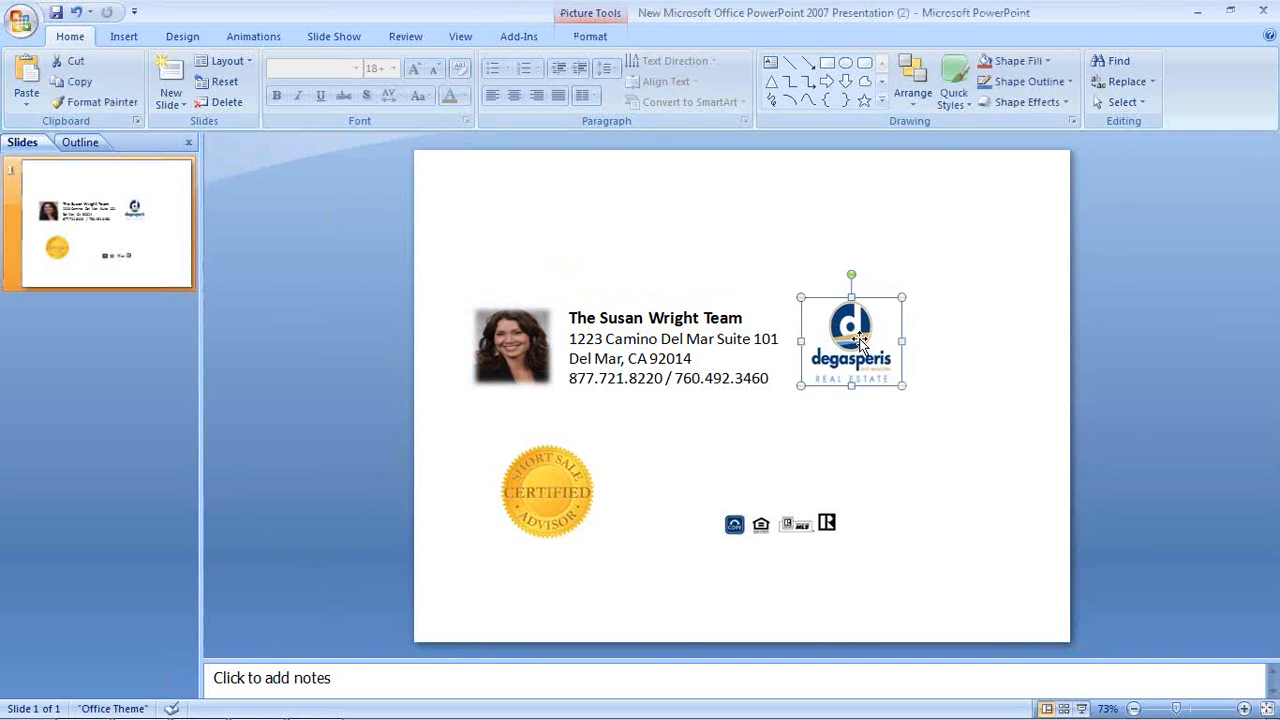
{"action": "left_click_drag", "start_coordinate": [858, 338], "coordinate": [833, 344]}
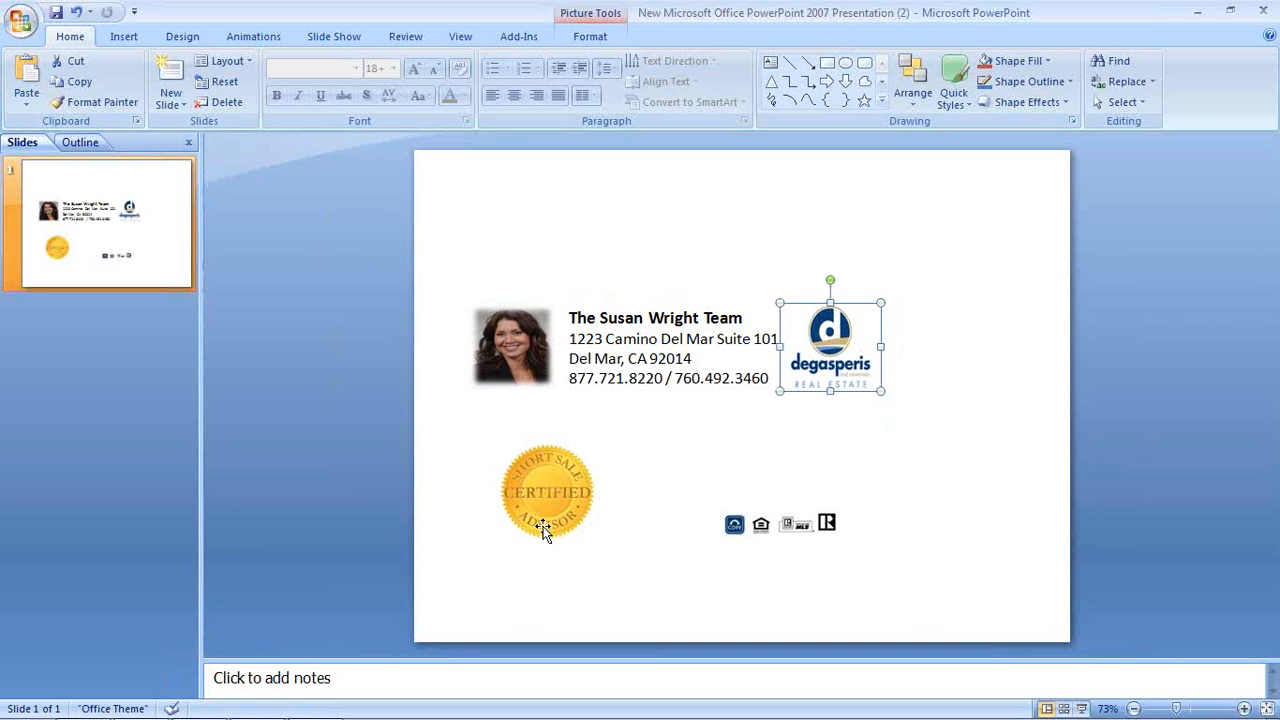
{"action": "left_click", "coordinate": [578, 520]}
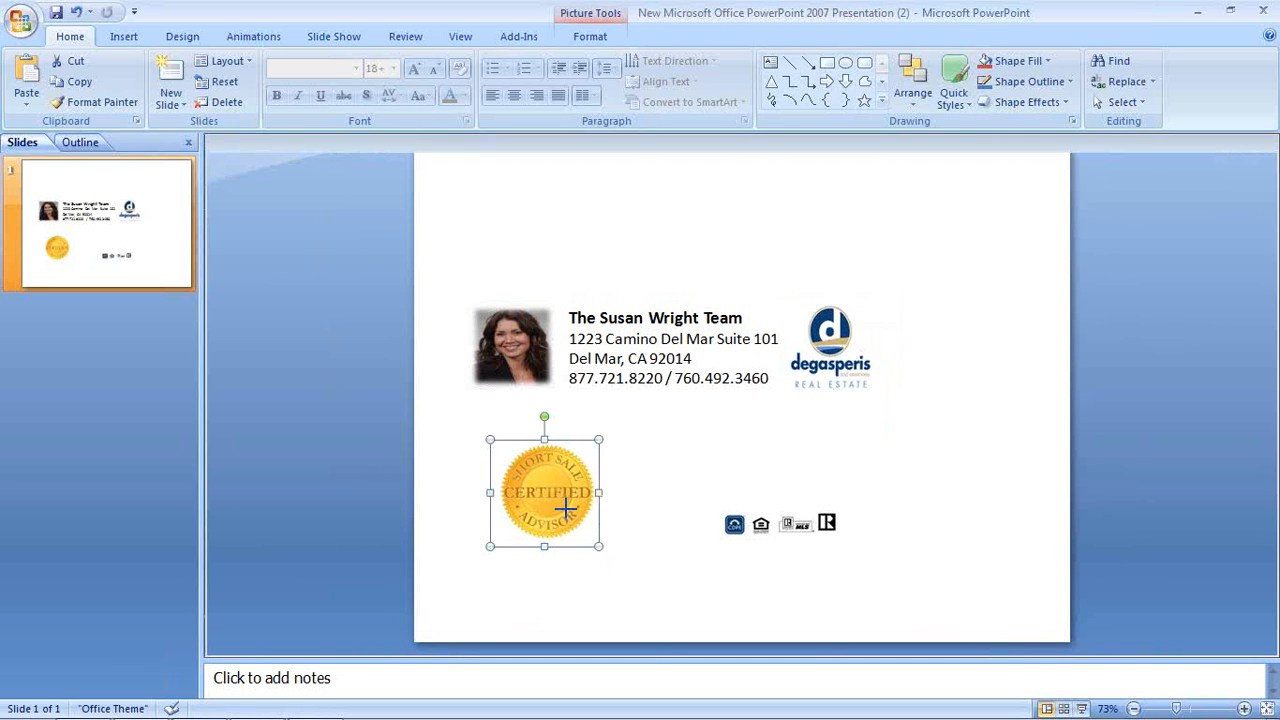
{"action": "left_click_drag", "start_coordinate": [598, 546], "coordinate": [568, 515]}
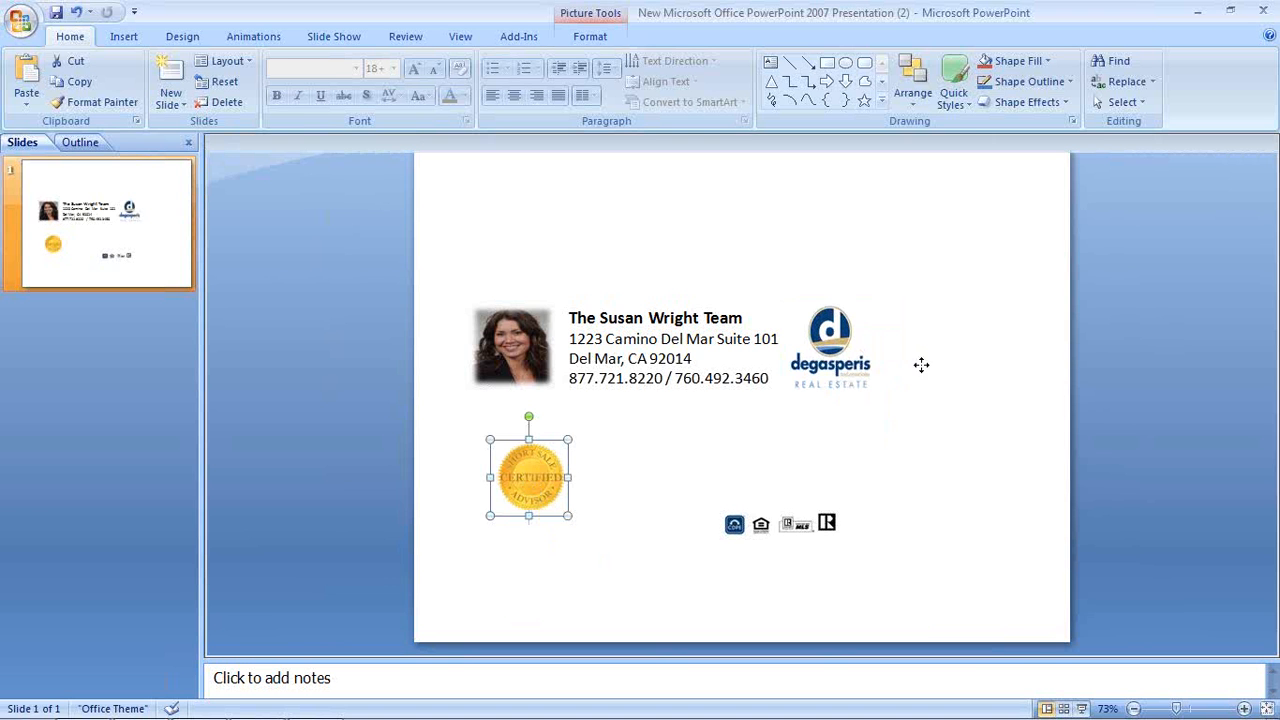
{"action": "left_click_drag", "start_coordinate": [924, 348], "coordinate": [926, 347]}
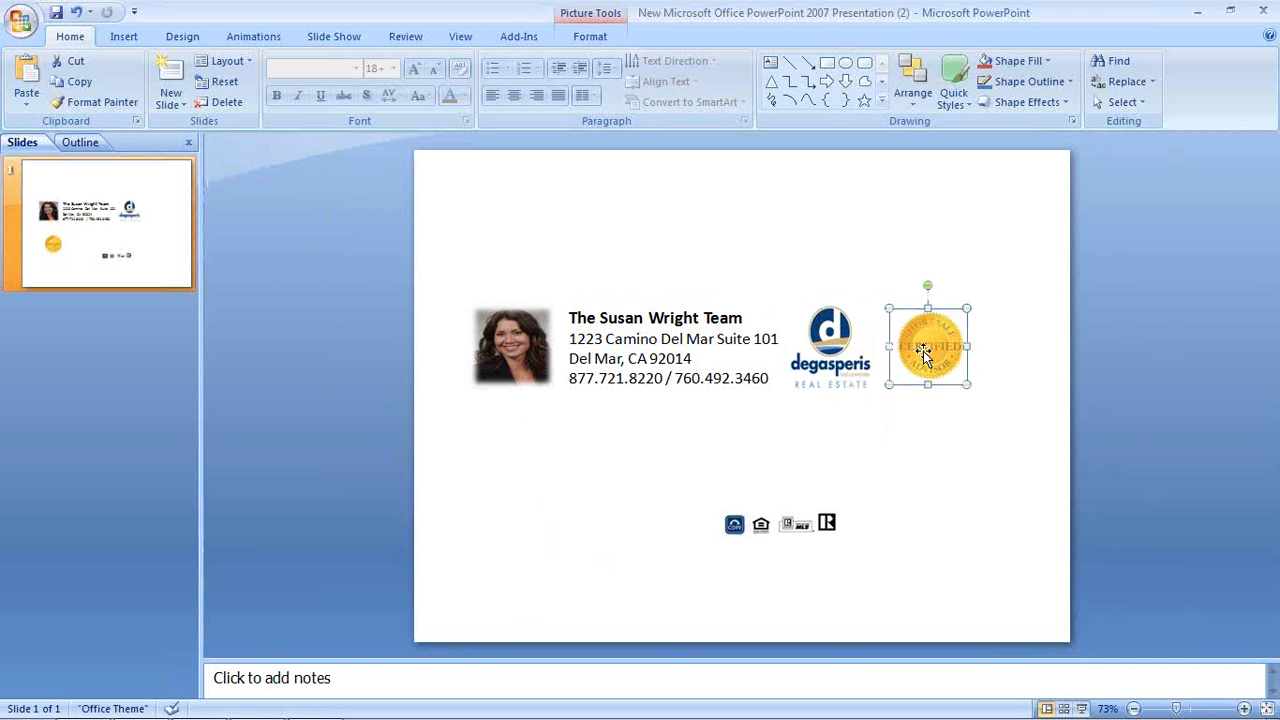
{"action": "left_click", "coordinate": [876, 582]}
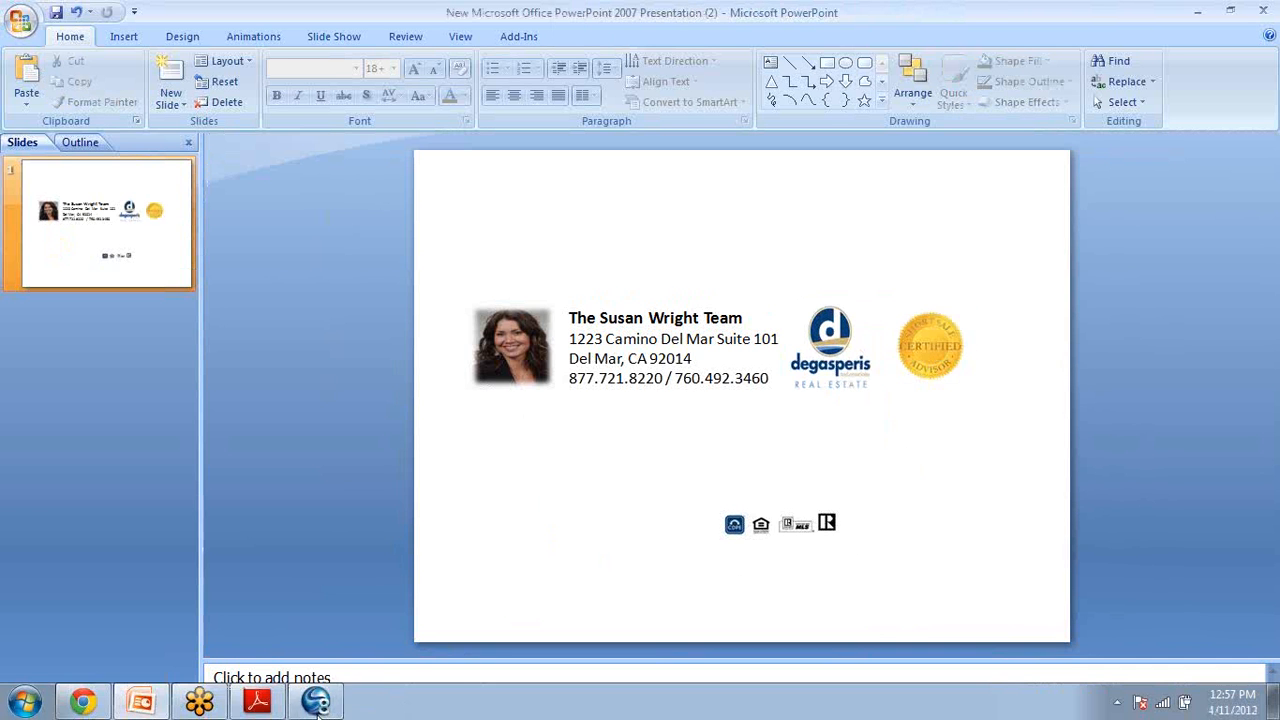
Start a SnagIt region capture around the photo, contact text, logo and seal row
{"action": "left_click", "coordinate": [316, 702]}
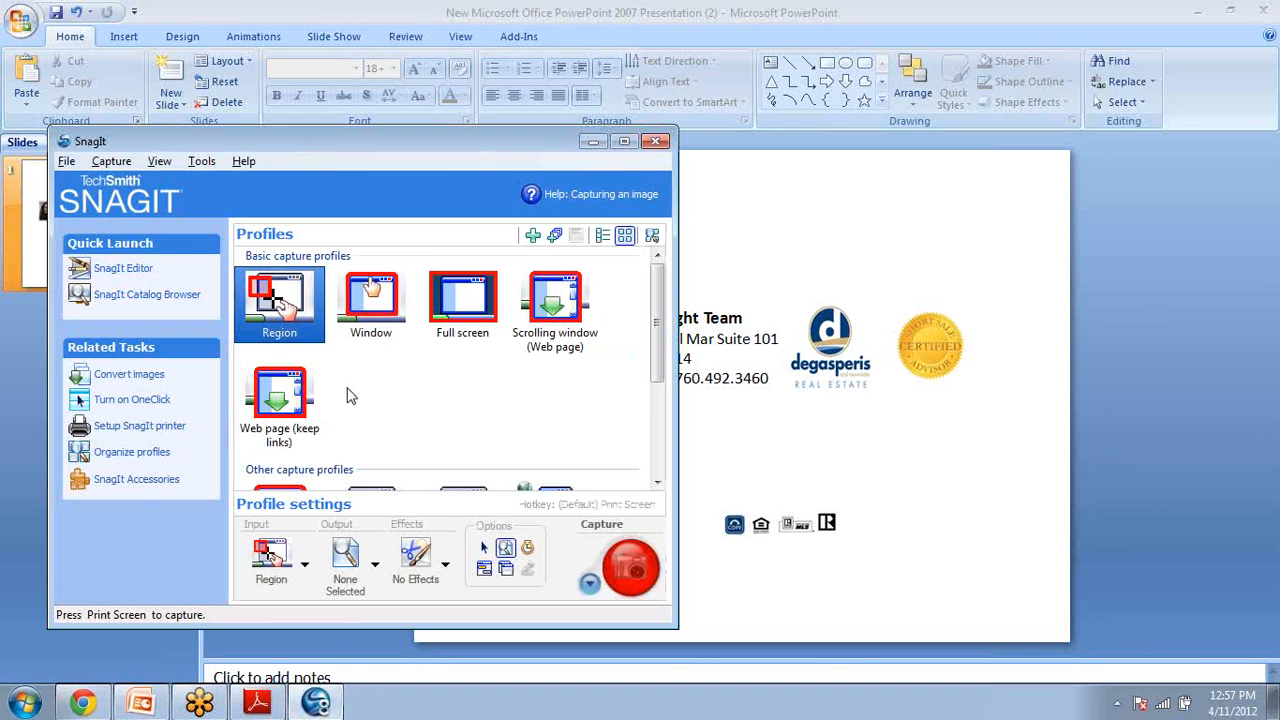
{"action": "left_click", "coordinate": [628, 574]}
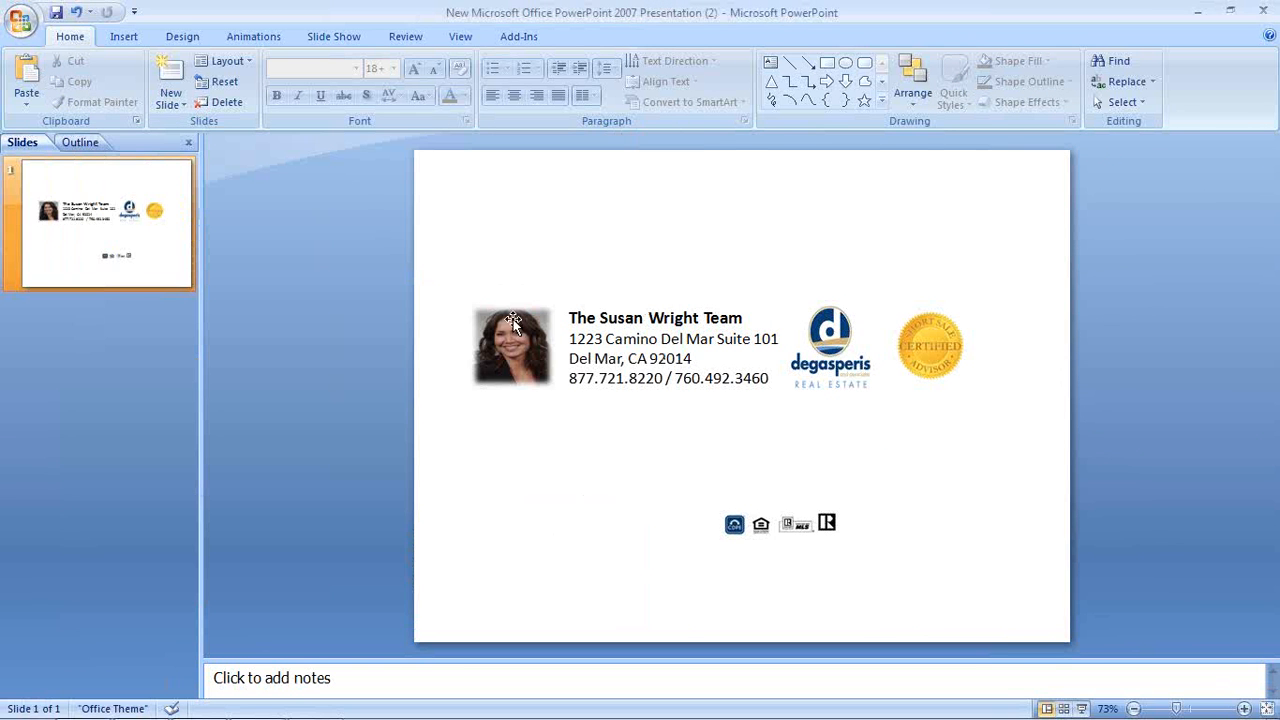
{"action": "left_click_drag", "start_coordinate": [466, 293], "coordinate": [973, 396]}
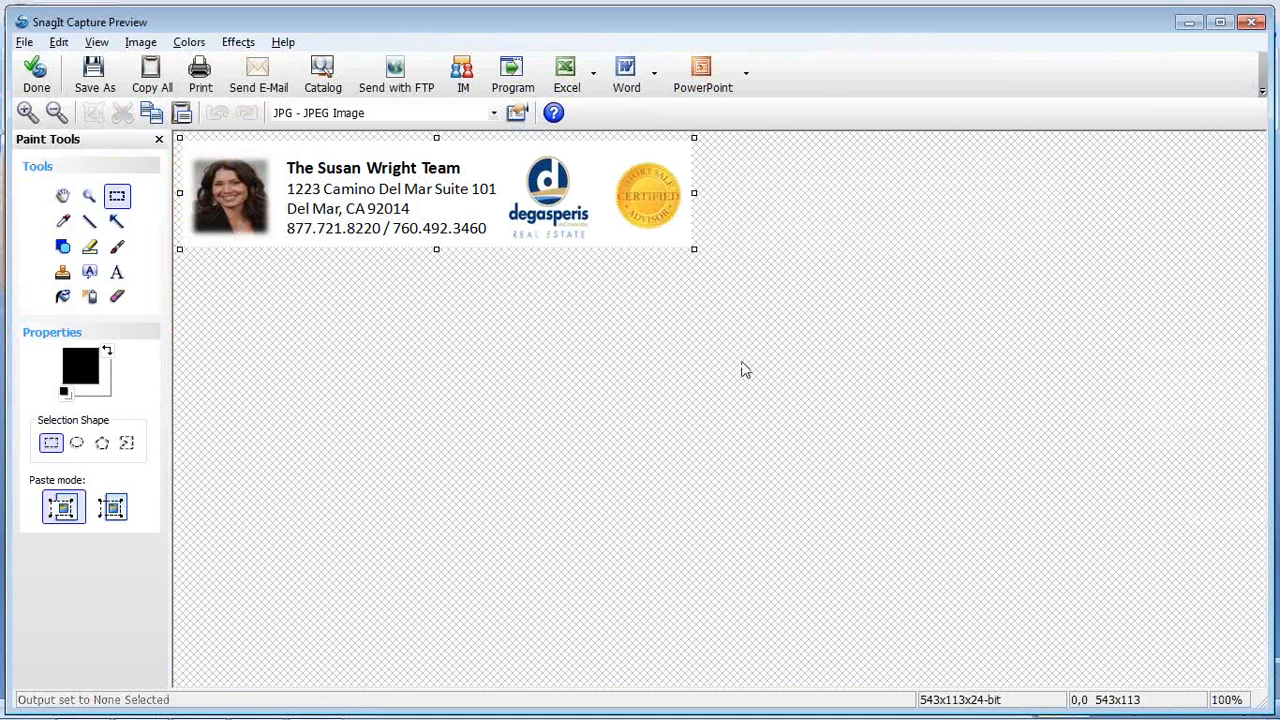
Save the capture as return_address.jpg on the Desktop and close the preview
{"action": "left_click", "coordinate": [94, 70]}
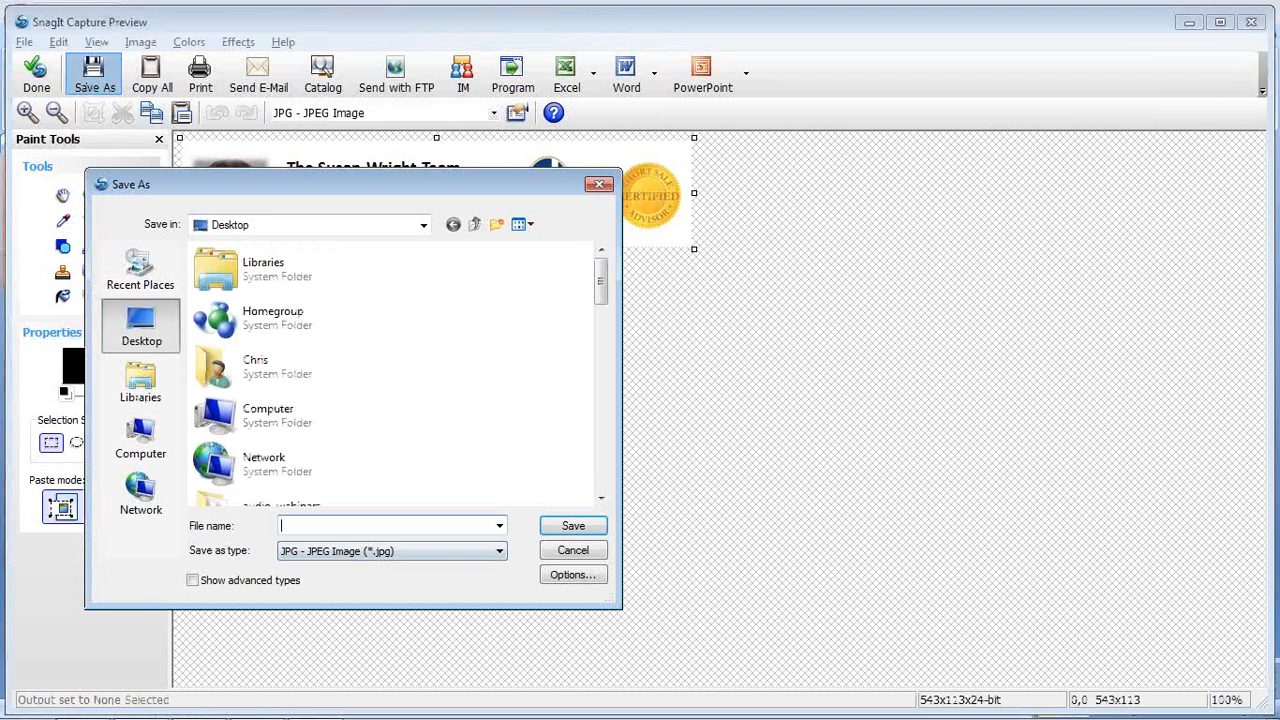
{"action": "type", "text": "return_address"}
{"action": "left_click", "coordinate": [573, 526]}
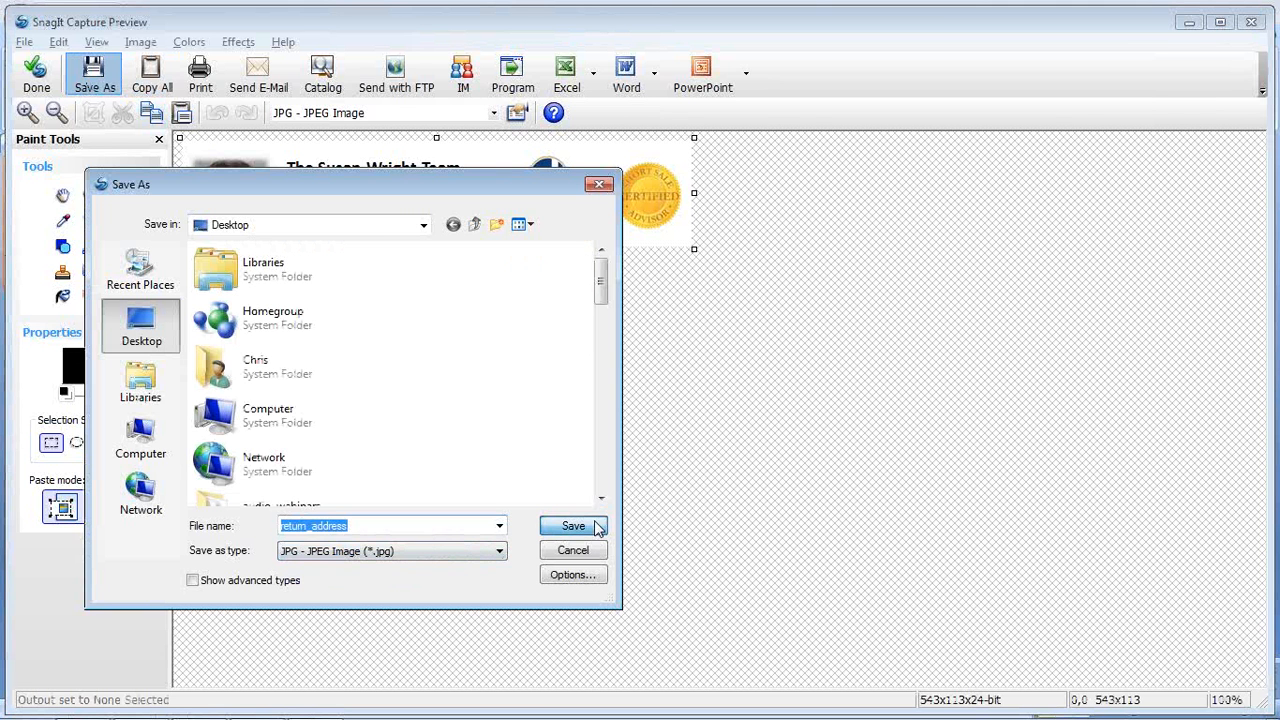
{"action": "left_click", "coordinate": [36, 72]}
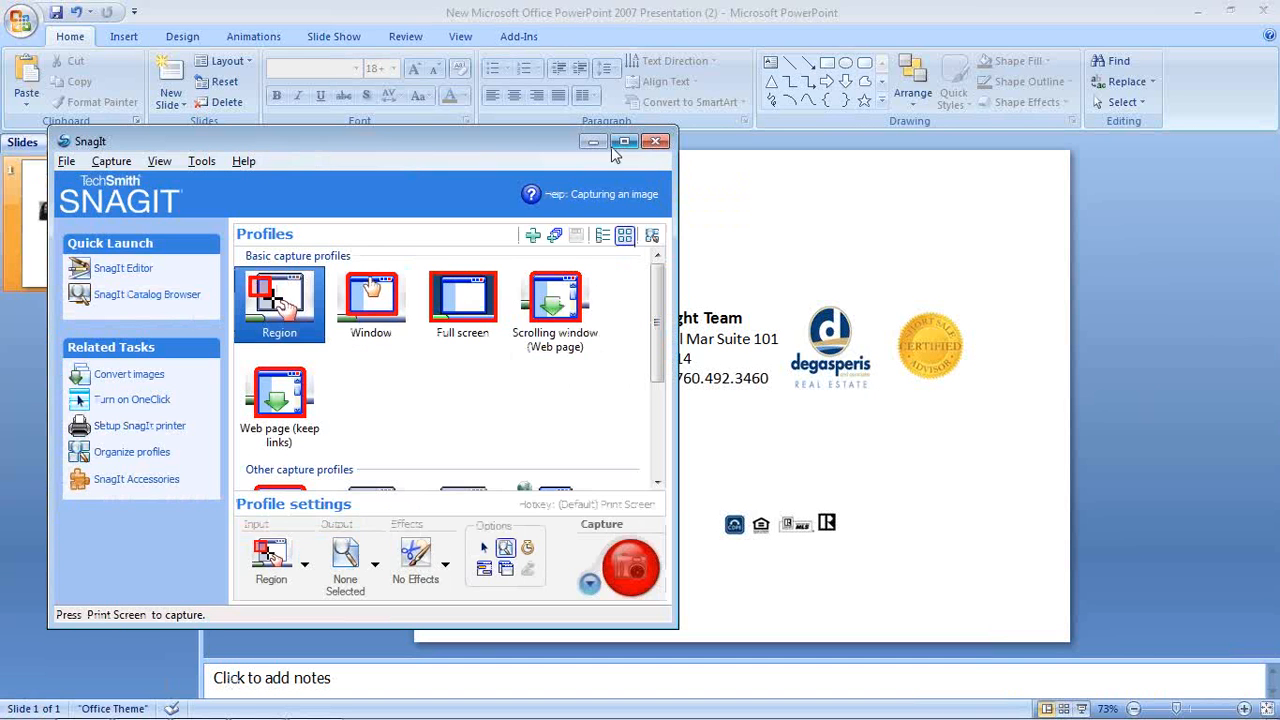
Move the membership logo strip to the slide's upper left, above the headshot
{"action": "left_click", "coordinate": [592, 142]}
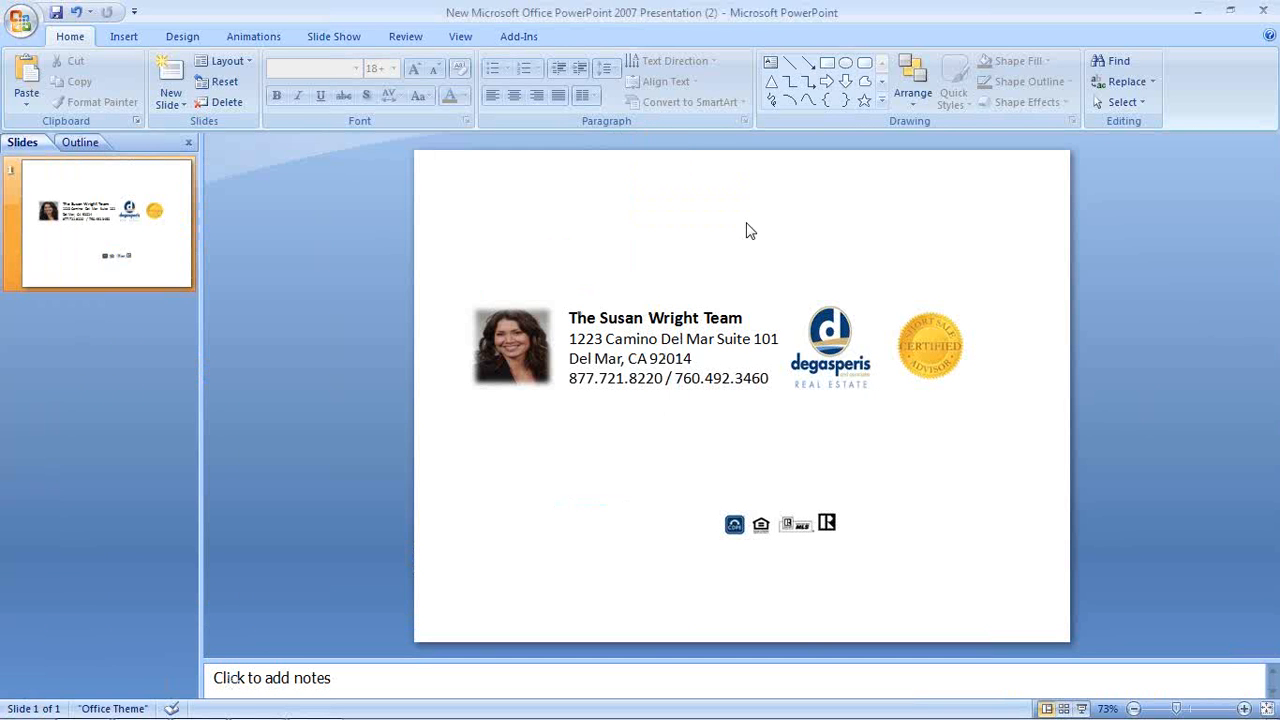
{"action": "left_click", "coordinate": [766, 540]}
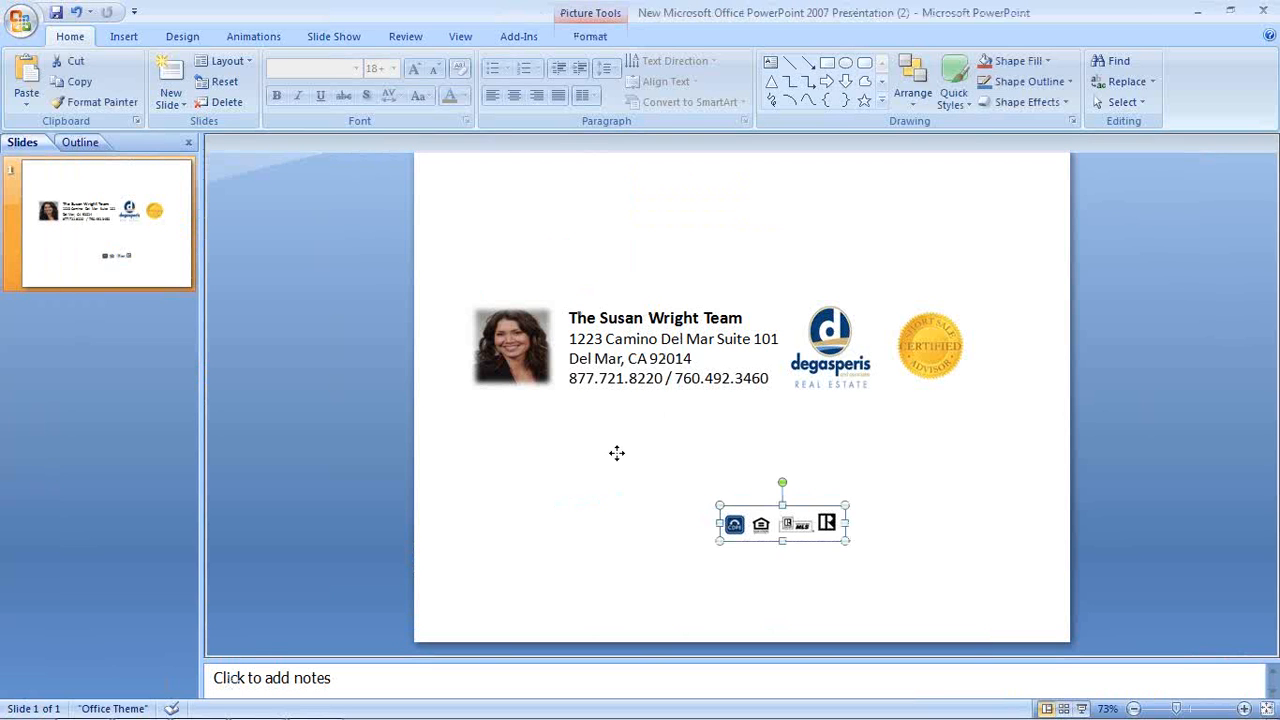
{"action": "left_click_drag", "start_coordinate": [617, 453], "coordinate": [527, 237]}
{"action": "left_click", "coordinate": [800, 200]}
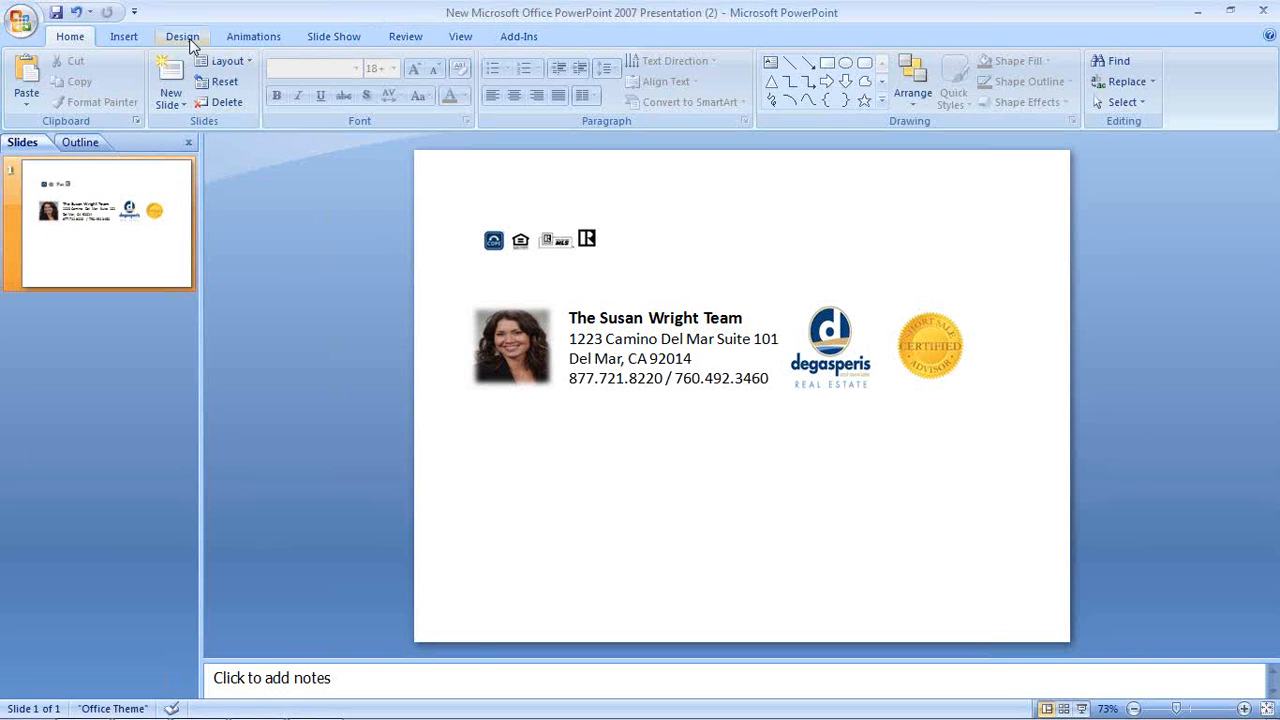
{"action": "left_click", "coordinate": [133, 42]}
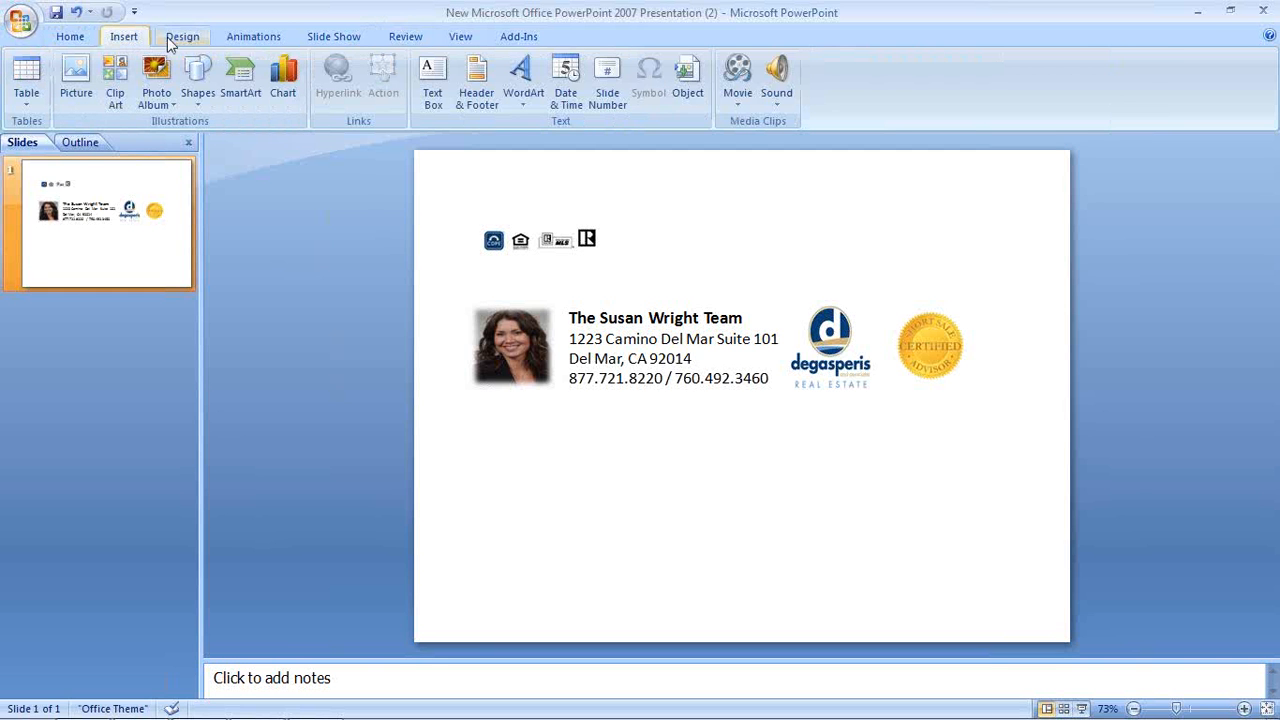
{"action": "left_click", "coordinate": [433, 82]}
{"action": "mouse_move", "coordinate": [506, 484]}
{"action": "left_mouse_down"}
{"action": "mouse_move", "coordinate": [812, 518]}
{"action": "mouse_move", "coordinate": [729, 570]}
{"action": "left_mouse_up"}
{"action": "type", "text": "www"}
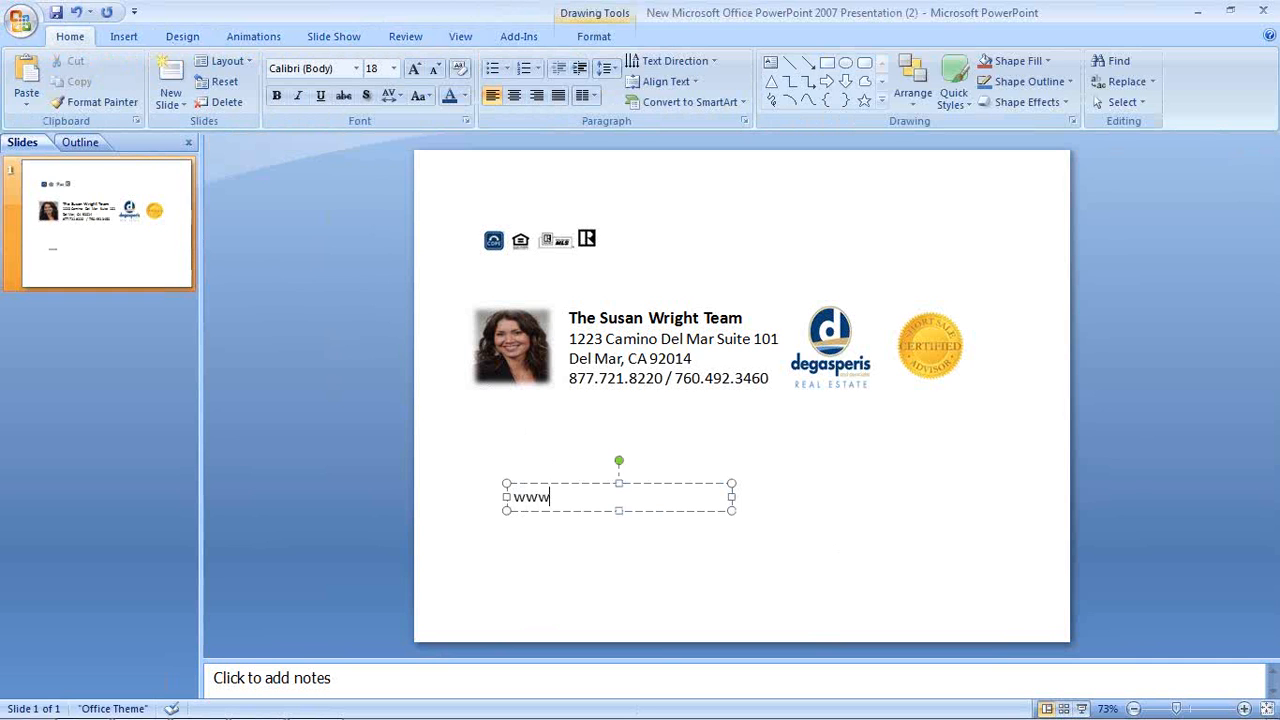
{"action": "type", "text": ".ExpertHomeAssist.com"}
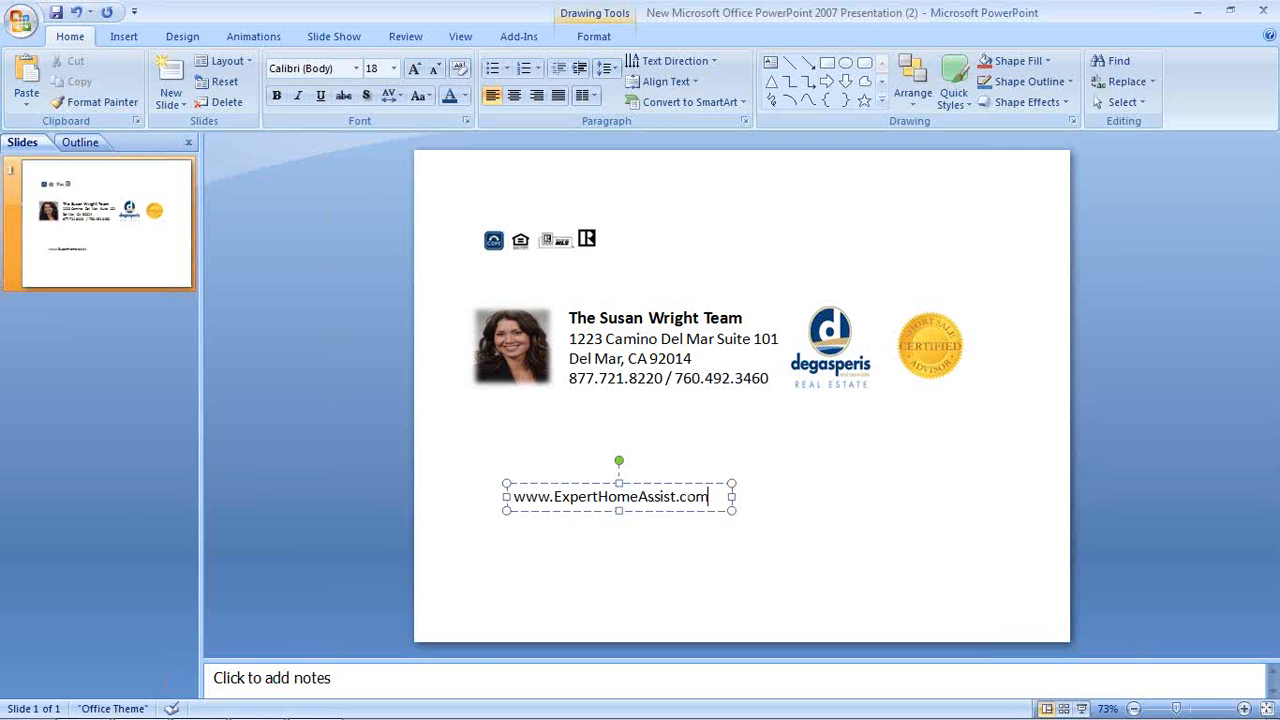
{"action": "key", "text": "Return"}
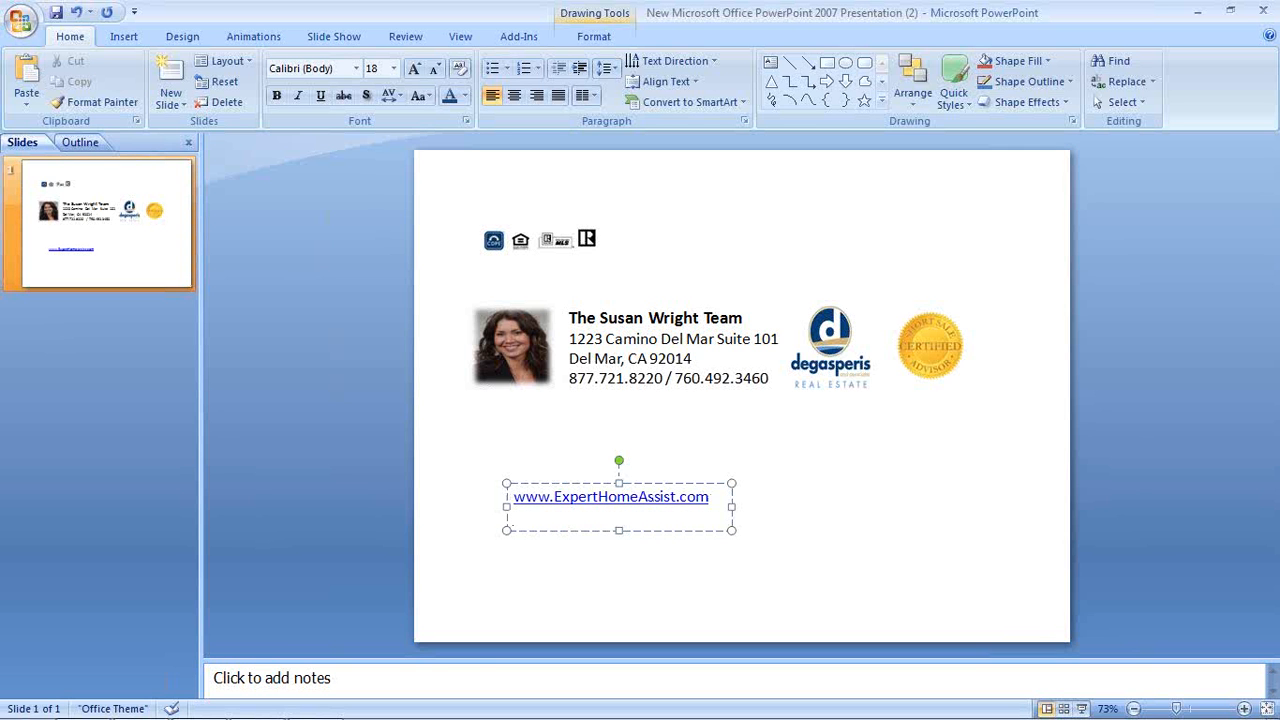
{"action": "key", "text": "ctrl+z"}
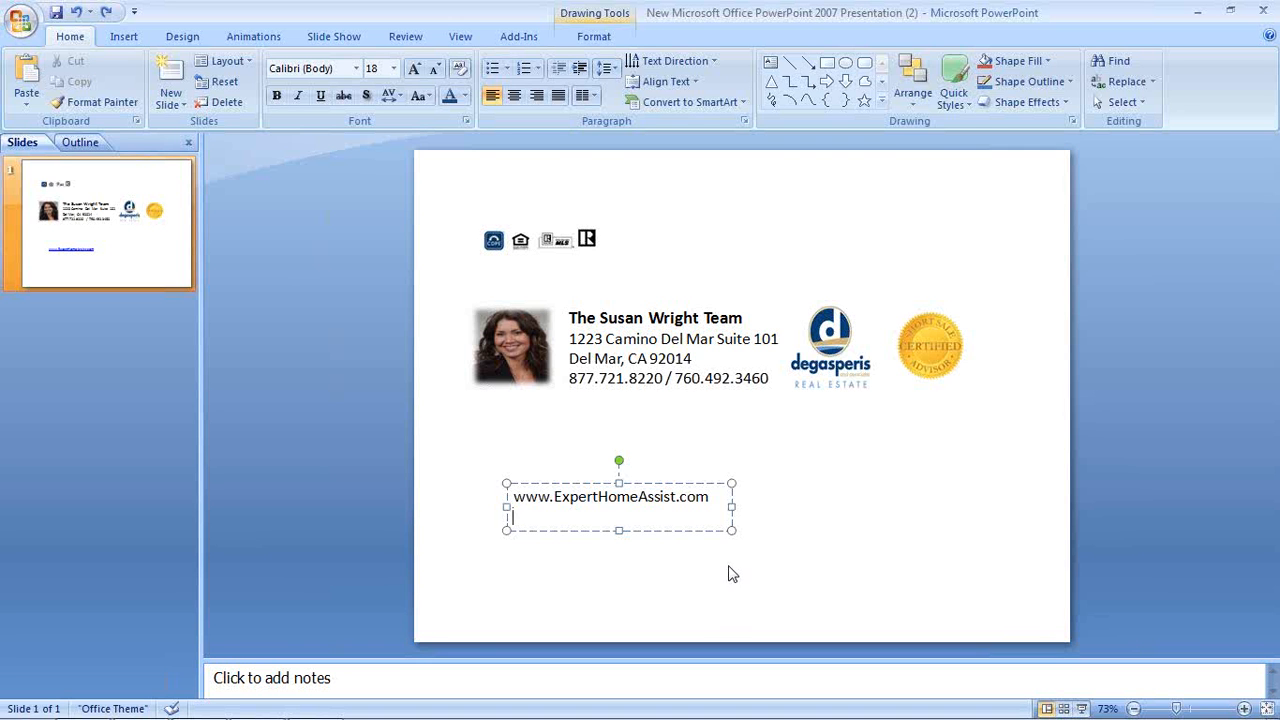
Make the URL bold, 24 pt and dark blue, widen the box, then delete it
{"action": "left_click_drag", "start_coordinate": [513, 500], "coordinate": [652, 510]}
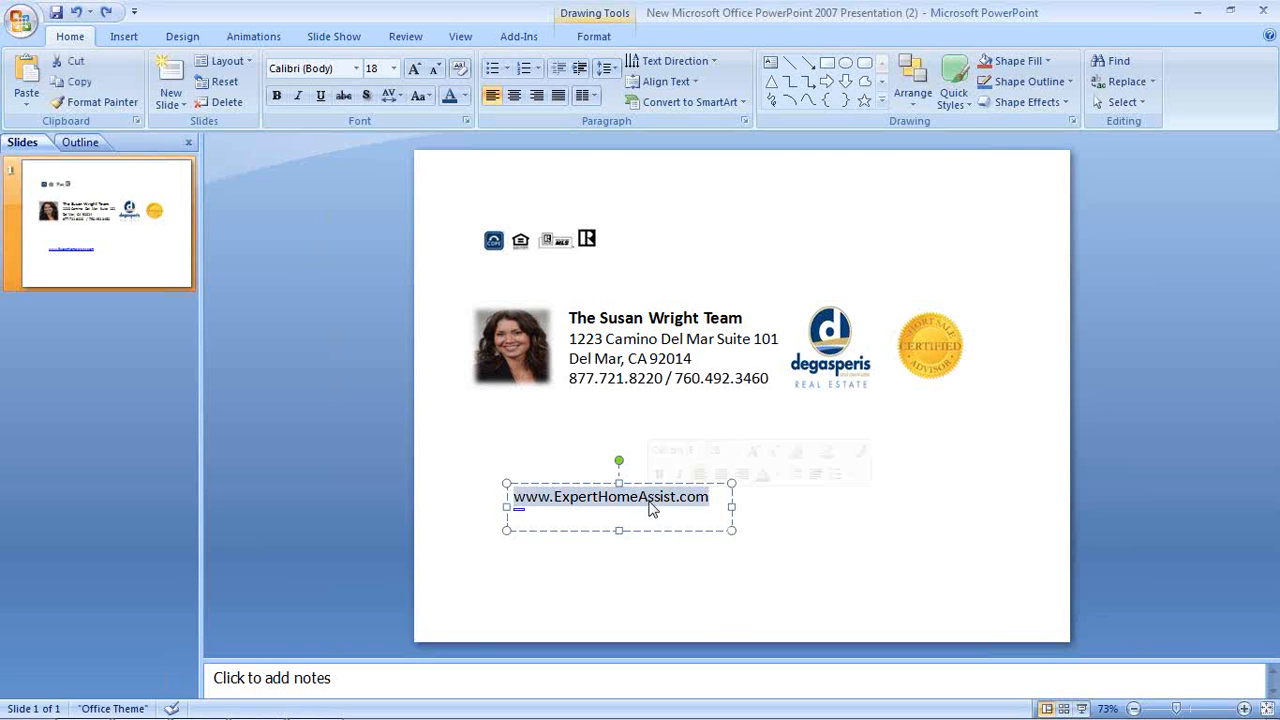
{"action": "left_click", "coordinate": [278, 96]}
{"action": "left_click", "coordinate": [393, 68]}
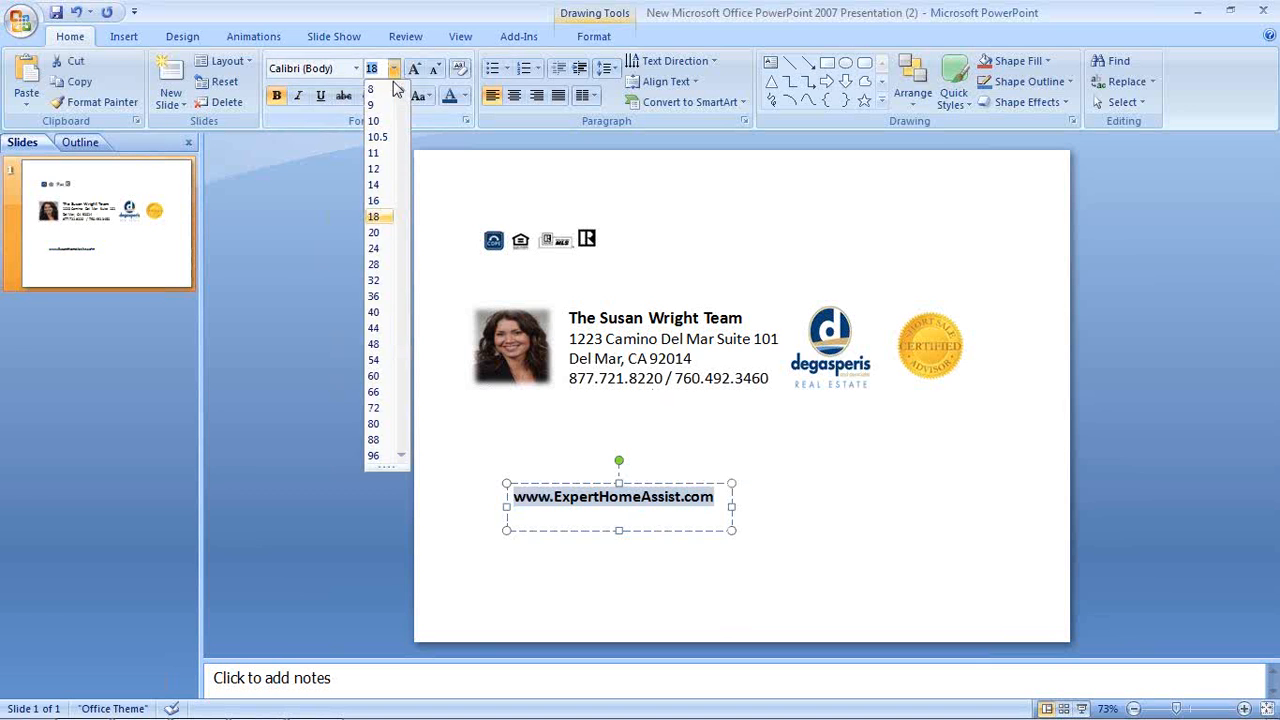
{"action": "left_click", "coordinate": [374, 250]}
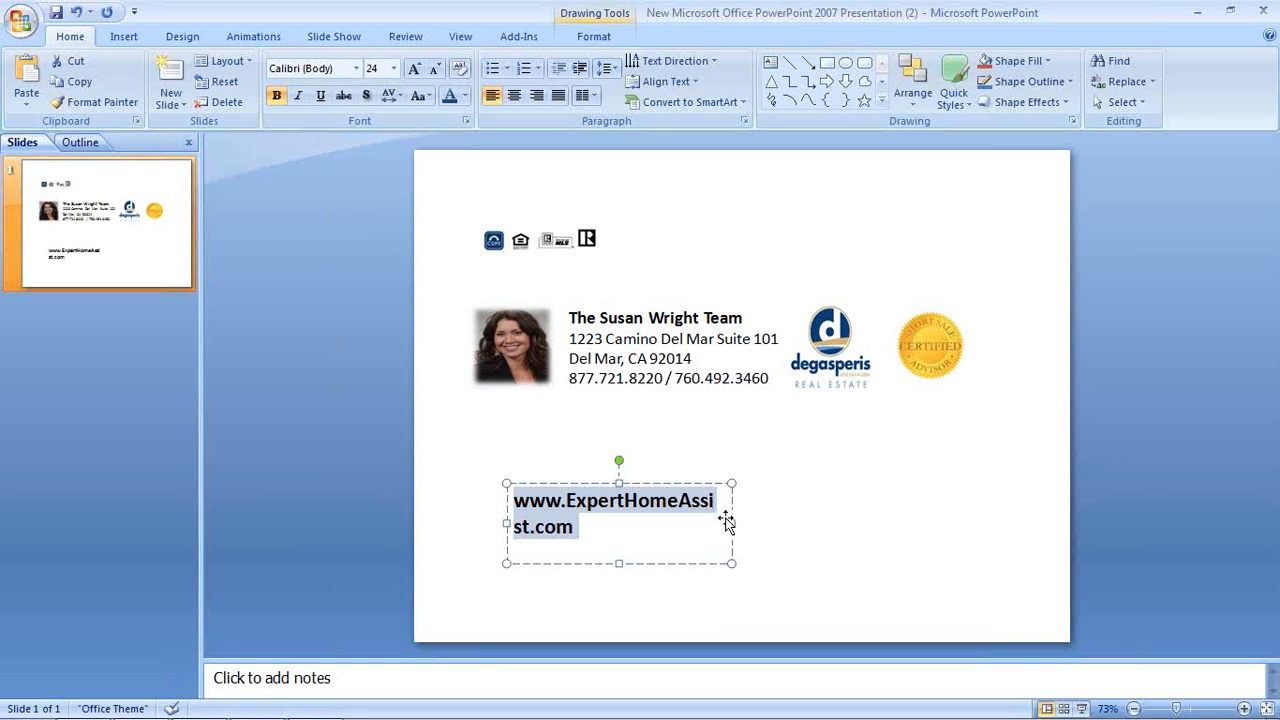
{"action": "left_click", "coordinate": [468, 97]}
{"action": "left_click", "coordinate": [498, 135]}
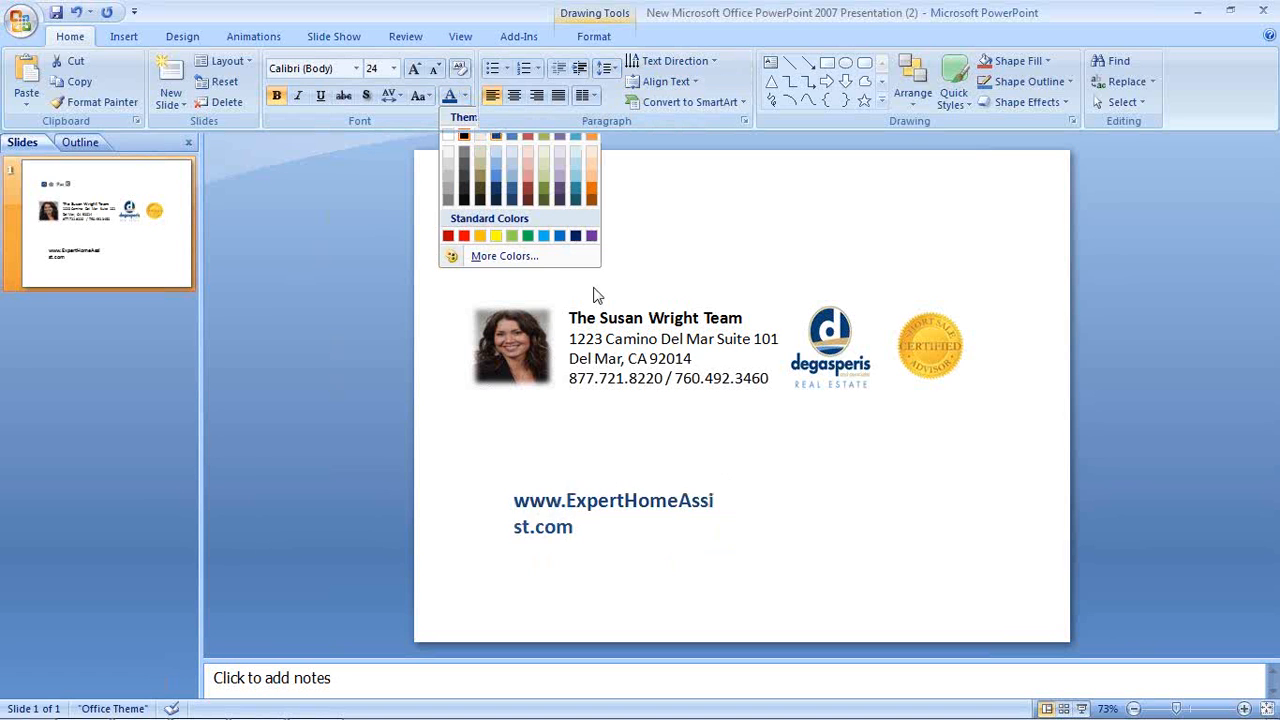
{"action": "left_click", "coordinate": [733, 523]}
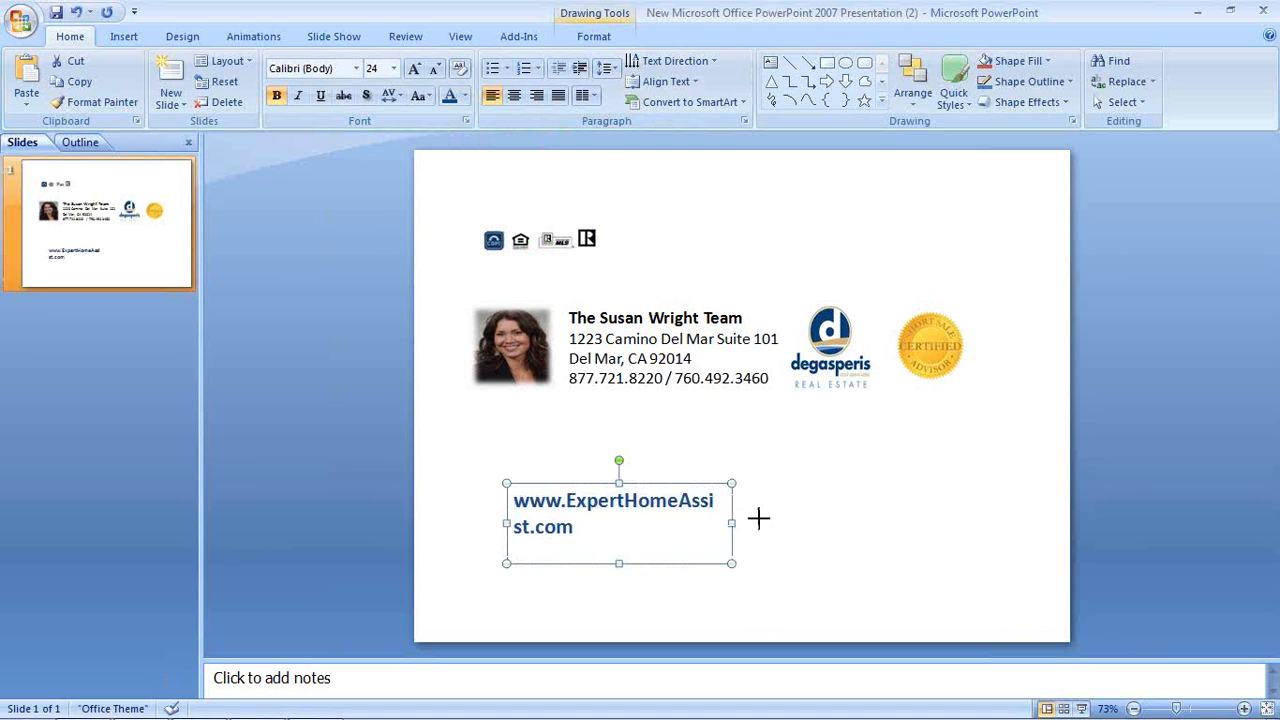
{"action": "mouse_move", "coordinate": [802, 524]}
{"action": "left_mouse_down"}
{"action": "mouse_move", "coordinate": [797, 510]}
{"action": "mouse_move", "coordinate": [774, 511]}
{"action": "mouse_move", "coordinate": [795, 520]}
{"action": "left_mouse_up"}
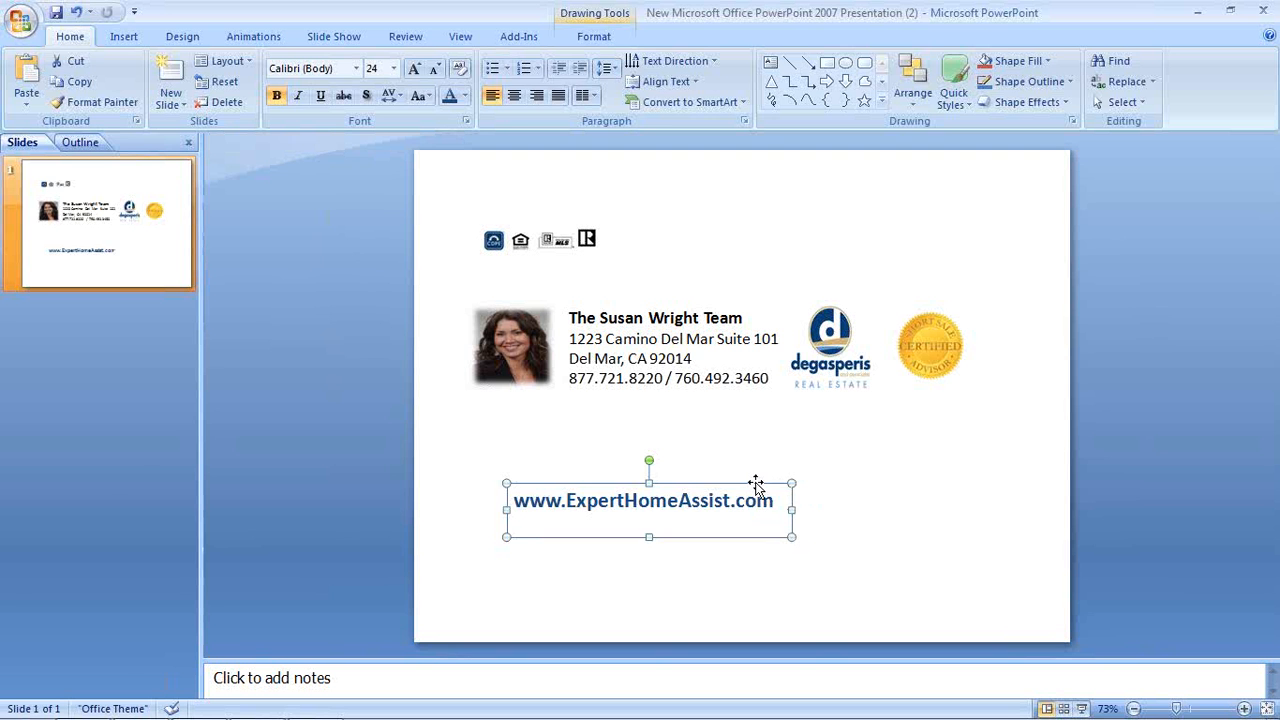
{"action": "left_click", "coordinate": [755, 485]}
{"action": "key", "text": "Delete"}
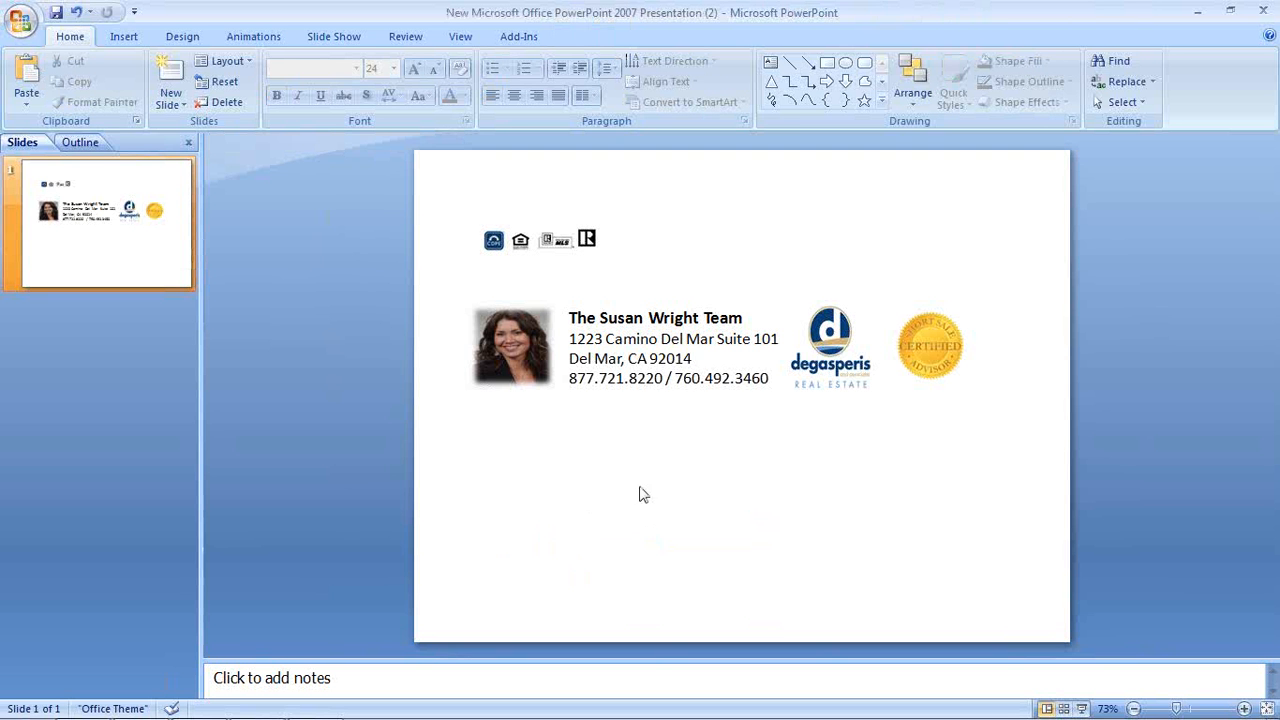
Insert domain_one.jpg from the Desktop and centre it beneath the contact details
{"action": "left_click", "coordinate": [126, 38]}
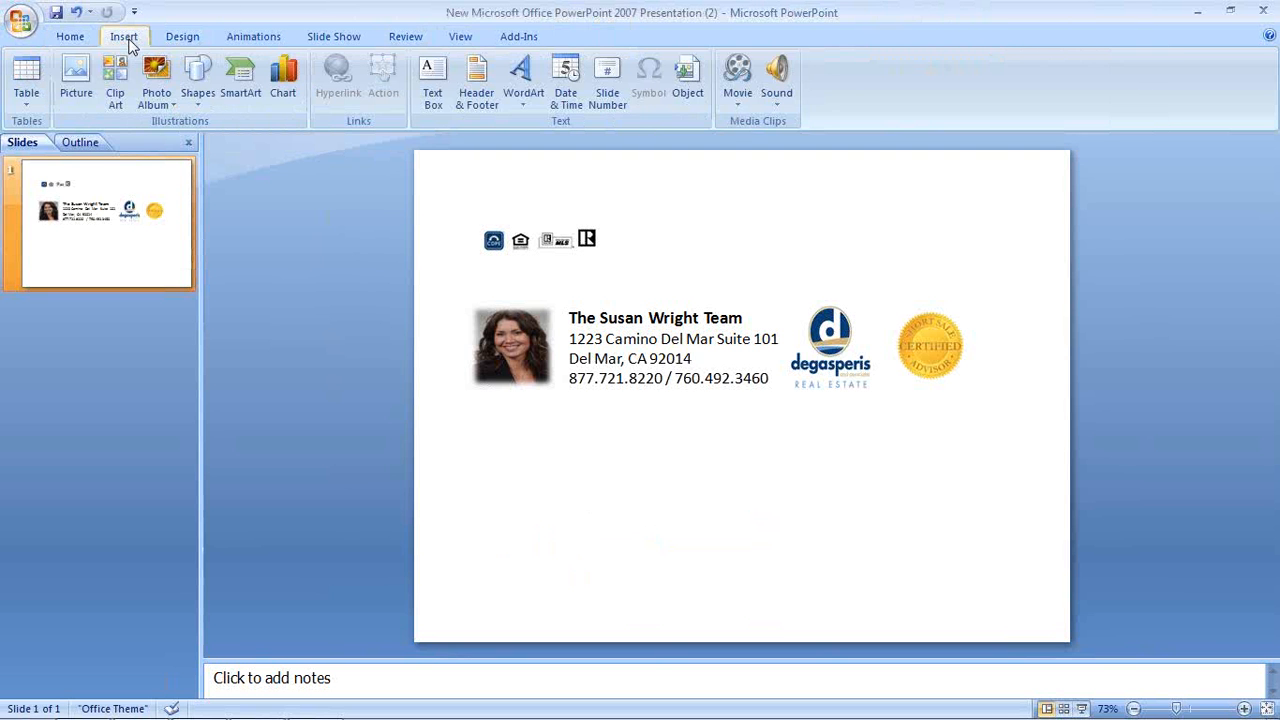
{"action": "left_click", "coordinate": [76, 78]}
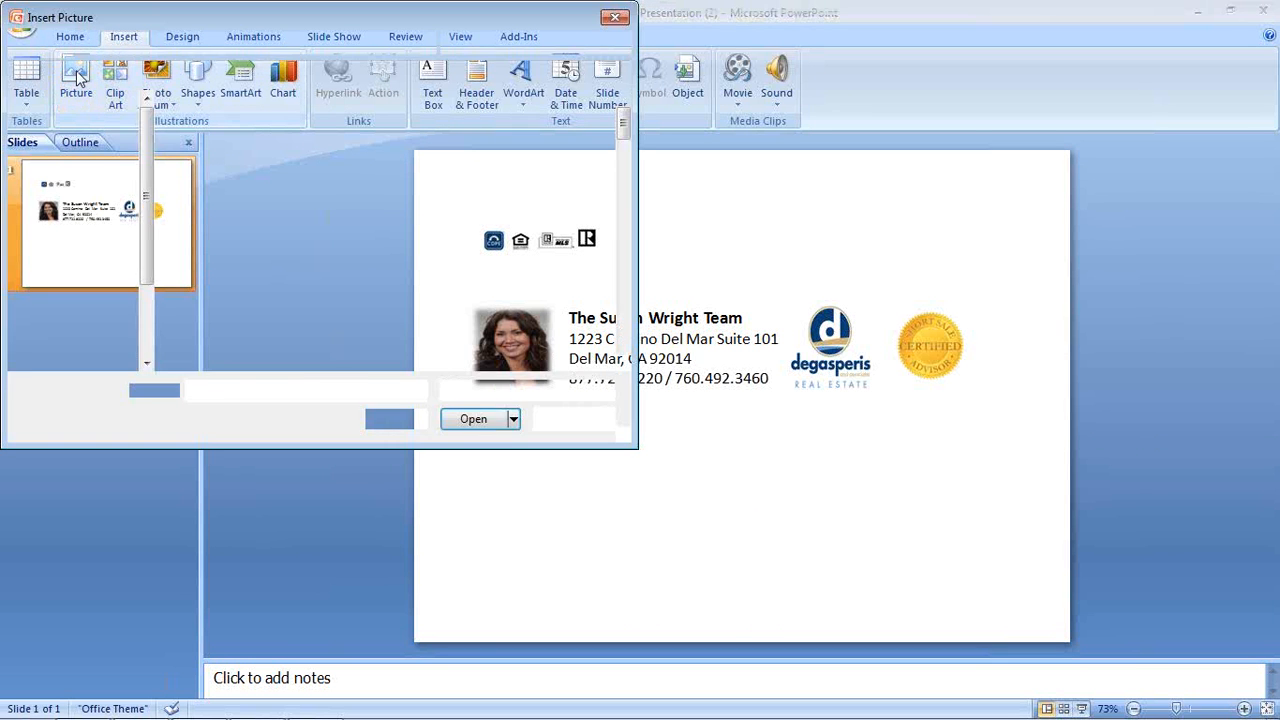
{"action": "left_click", "coordinate": [76, 99]}
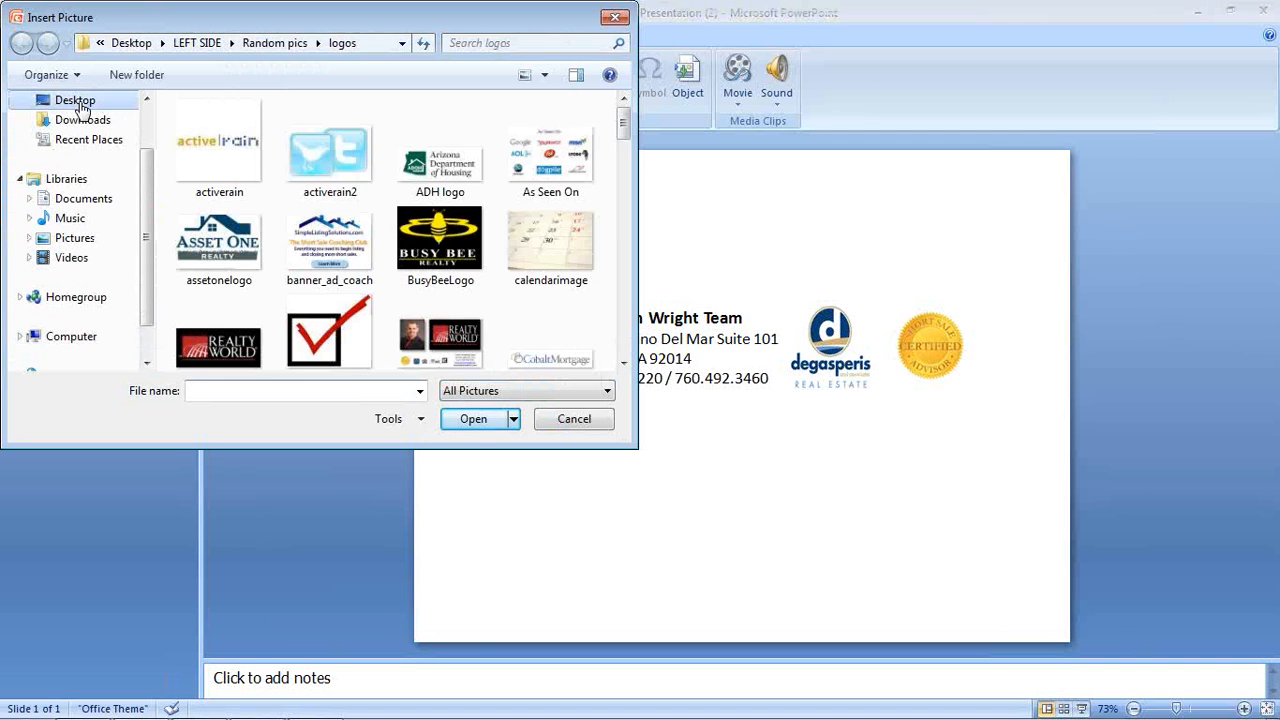
{"action": "left_click", "coordinate": [205, 396]}
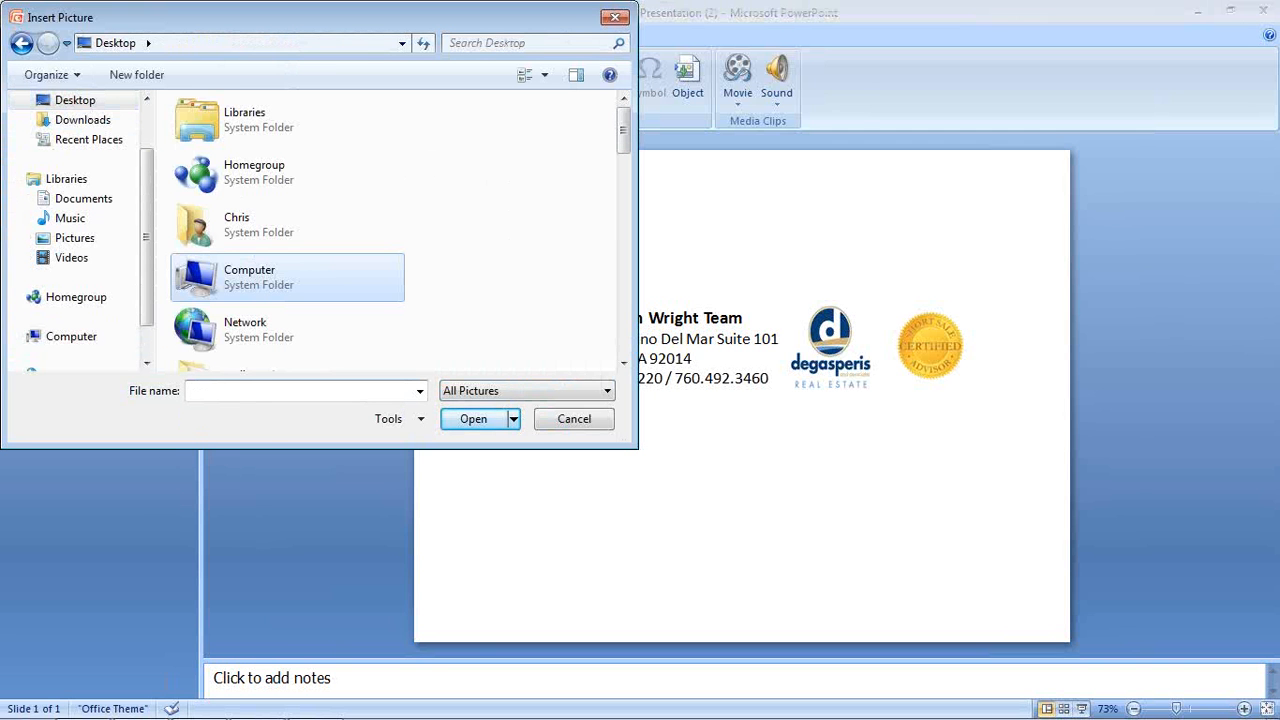
{"action": "type", "text": "d"}
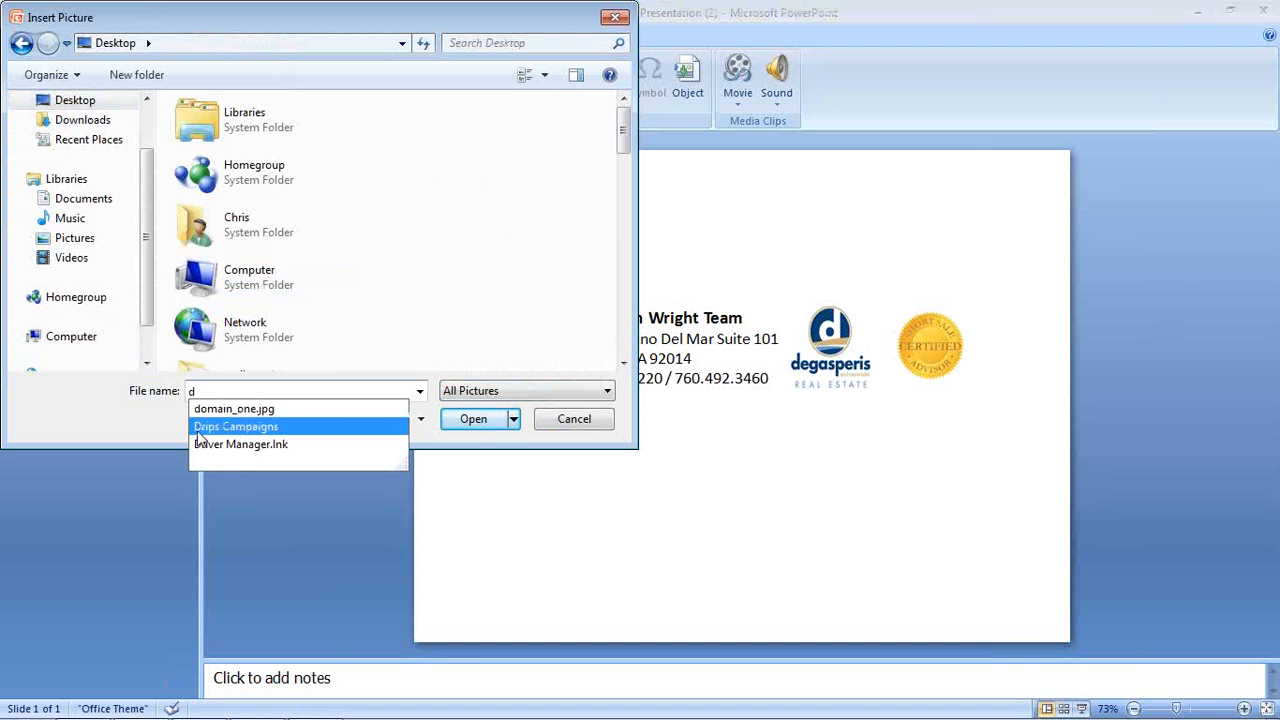
{"action": "left_click", "coordinate": [207, 410]}
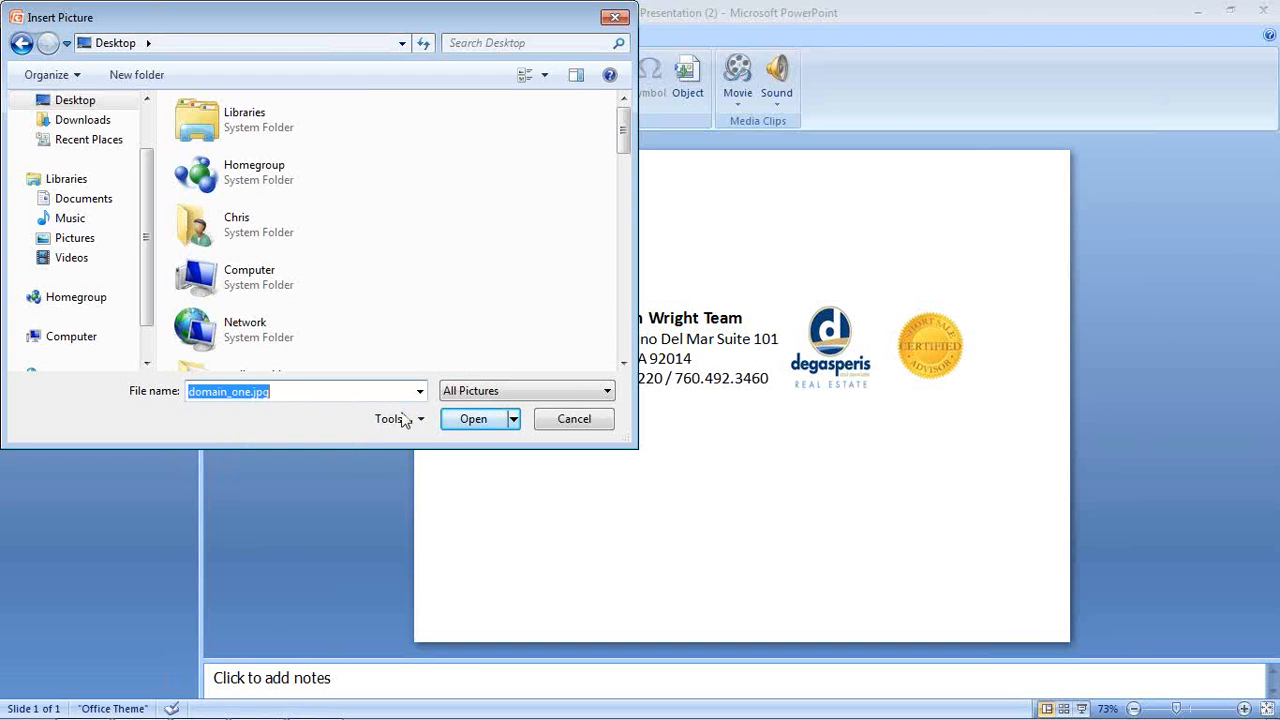
{"action": "left_click", "coordinate": [445, 420]}
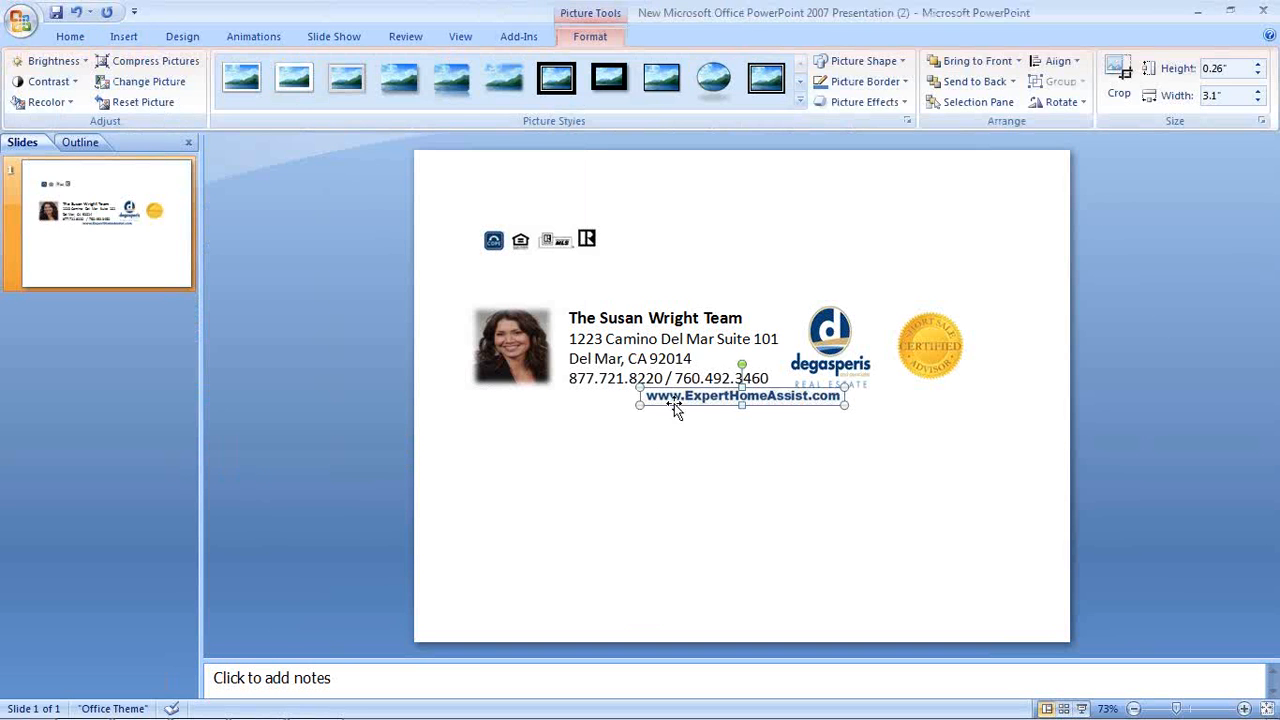
{"action": "left_click_drag", "start_coordinate": [636, 446], "coordinate": [640, 452]}
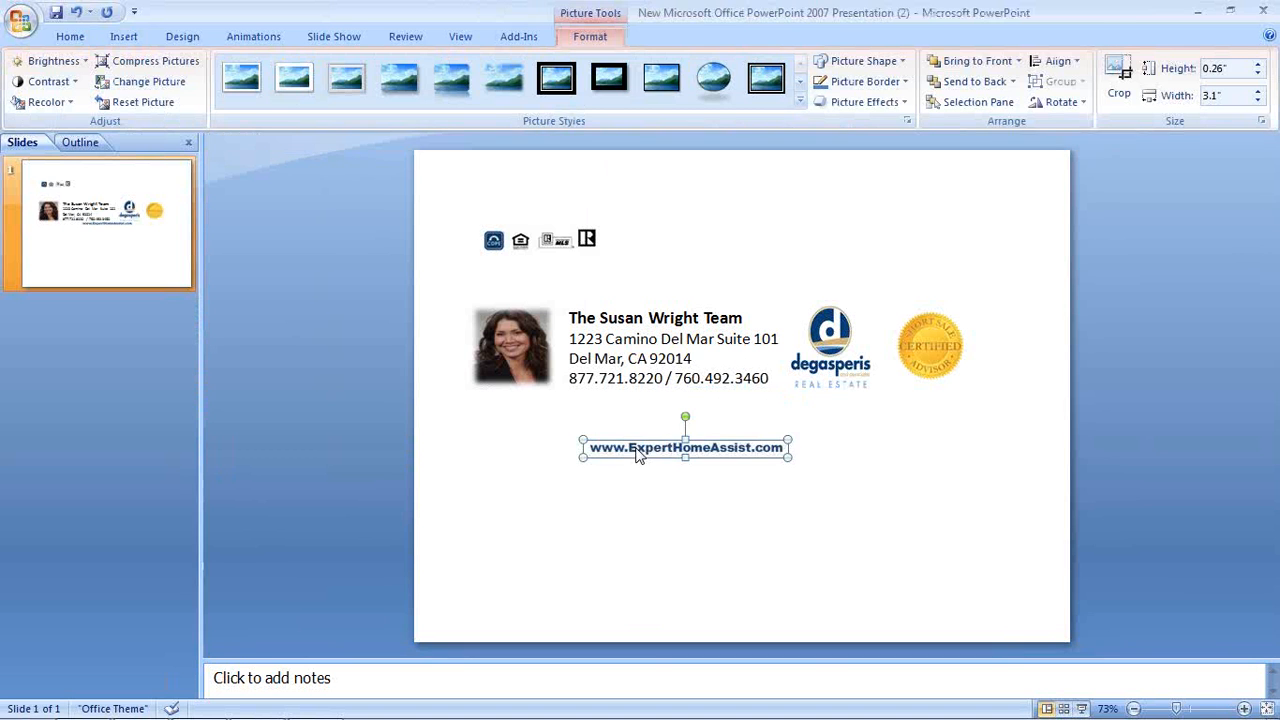
{"action": "left_click", "coordinate": [776, 493]}
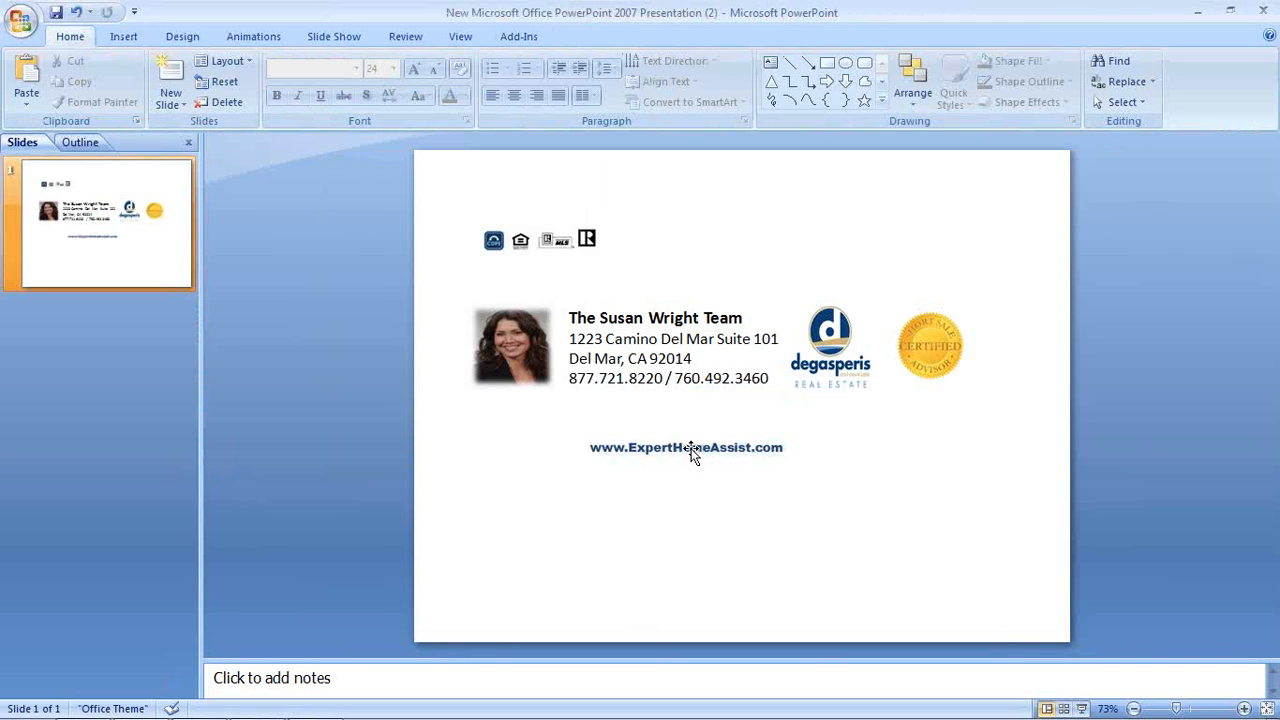
Add a text box reading 'Your Neighborhood Certified Short Sale Advisor', widened to one line
{"action": "left_click", "coordinate": [125, 38]}
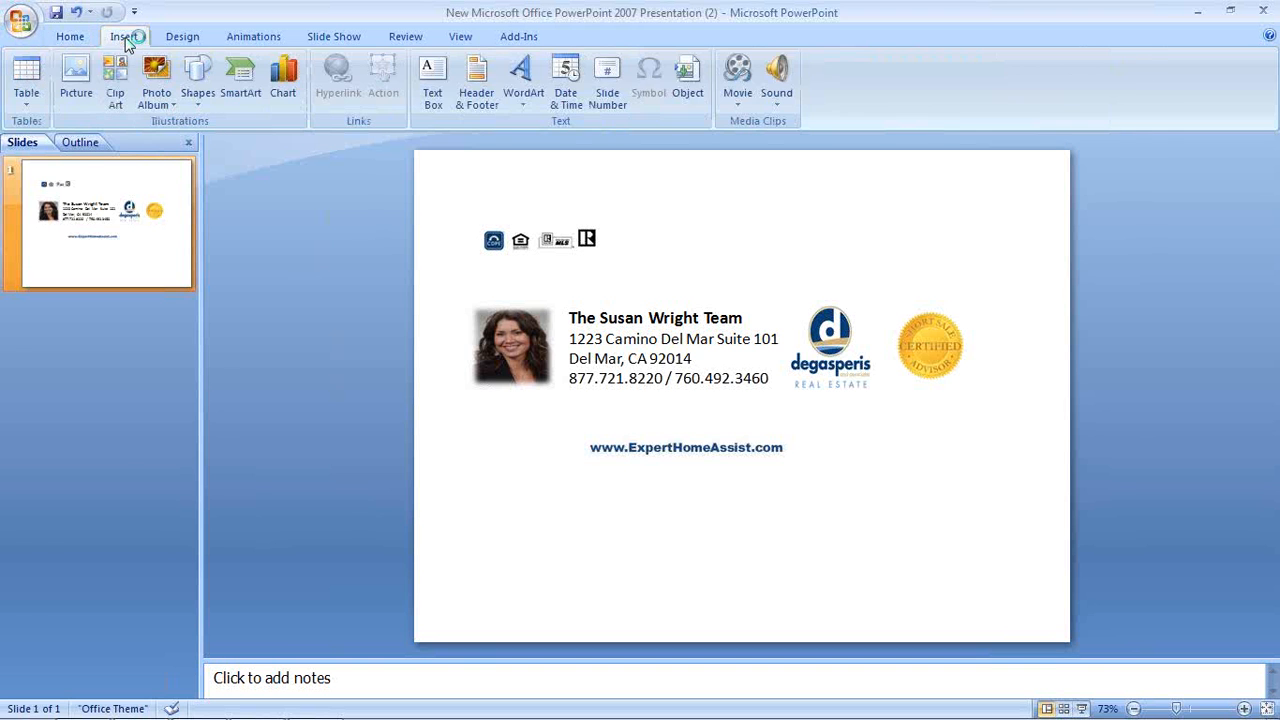
{"action": "left_click", "coordinate": [435, 72]}
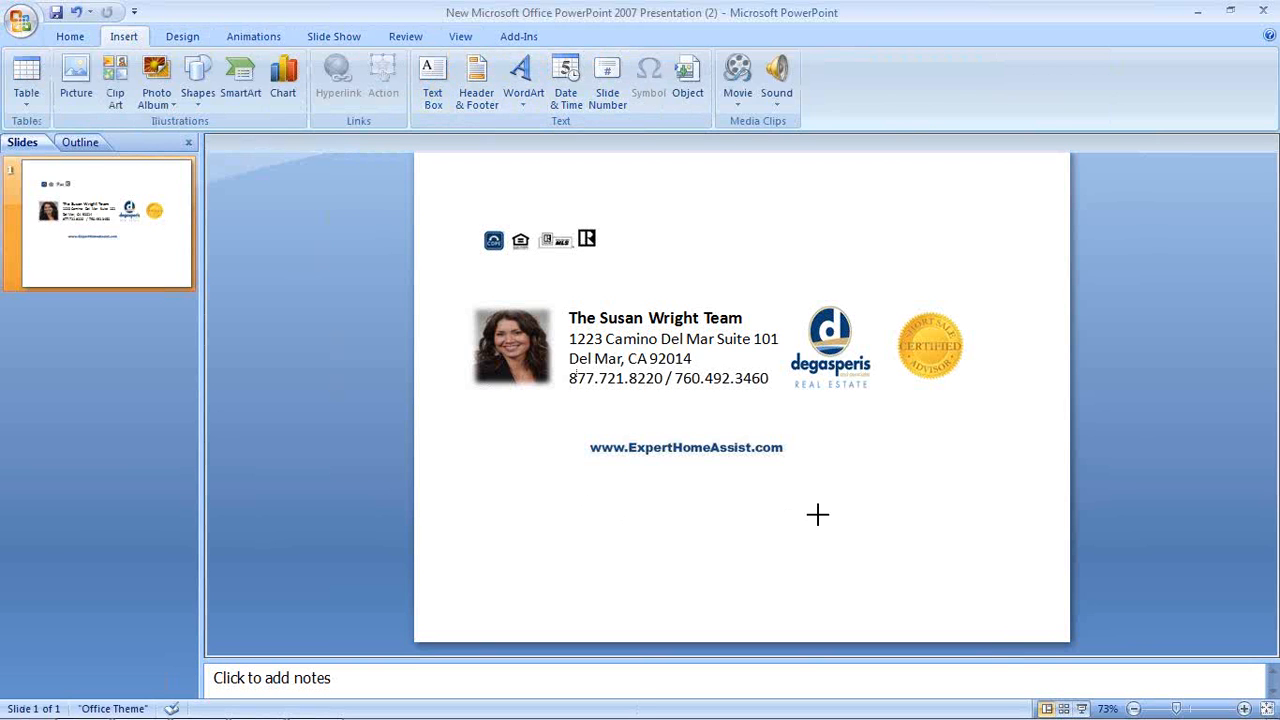
{"action": "left_click_drag", "start_coordinate": [583, 505], "coordinate": [838, 572]}
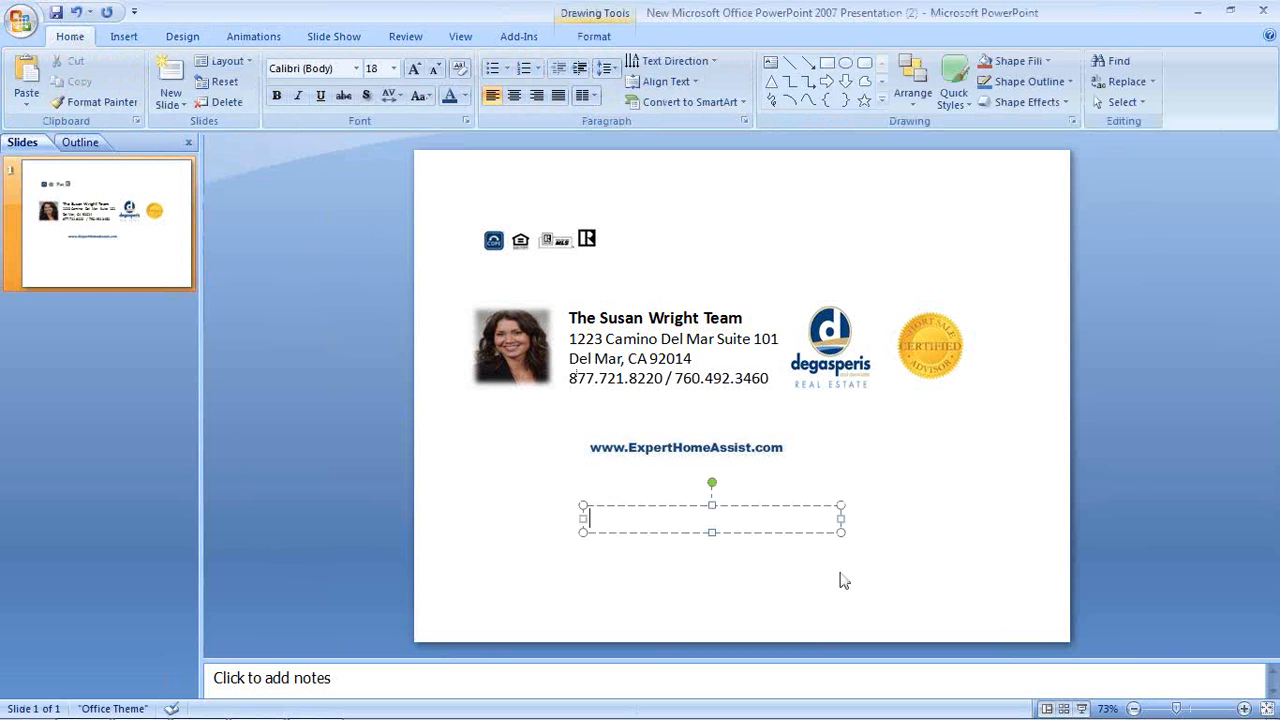
{"action": "type", "text": "Your Certif"}
{"action": "type", "text": "ied Short Sale Advisor"}
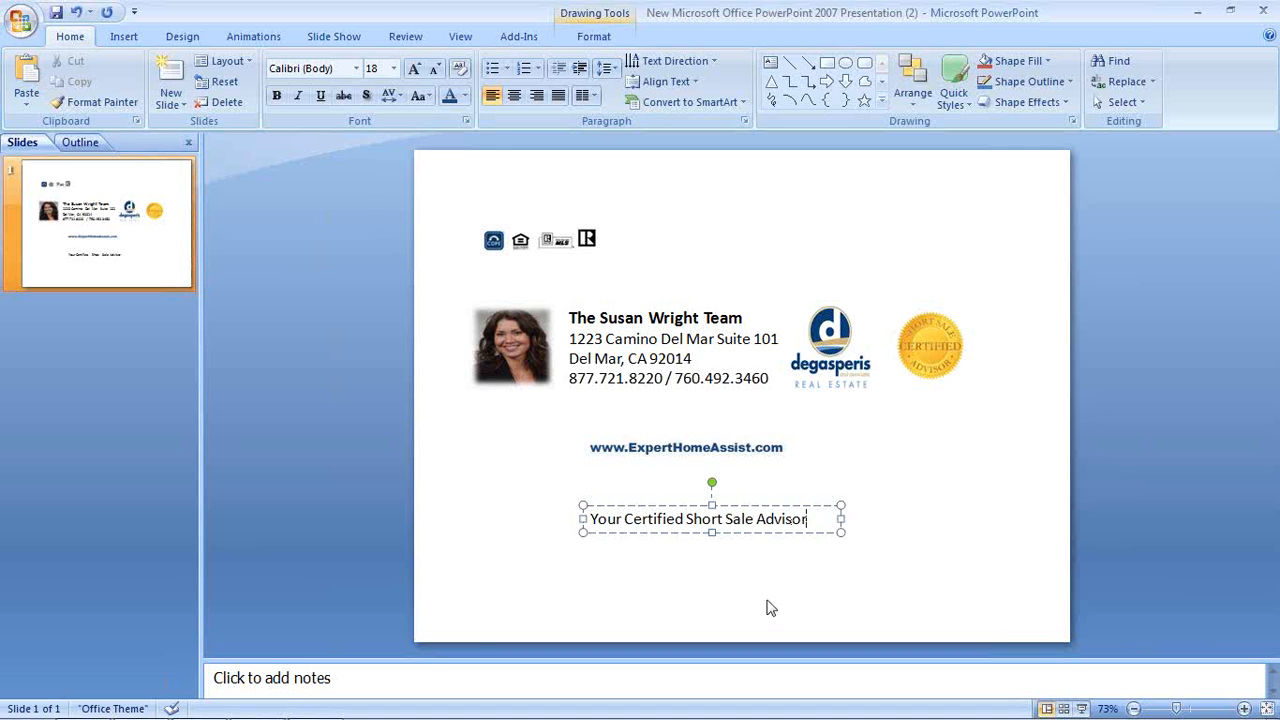
{"action": "left_click", "coordinate": [626, 519]}
{"action": "type", "text": "Neighborhood"}
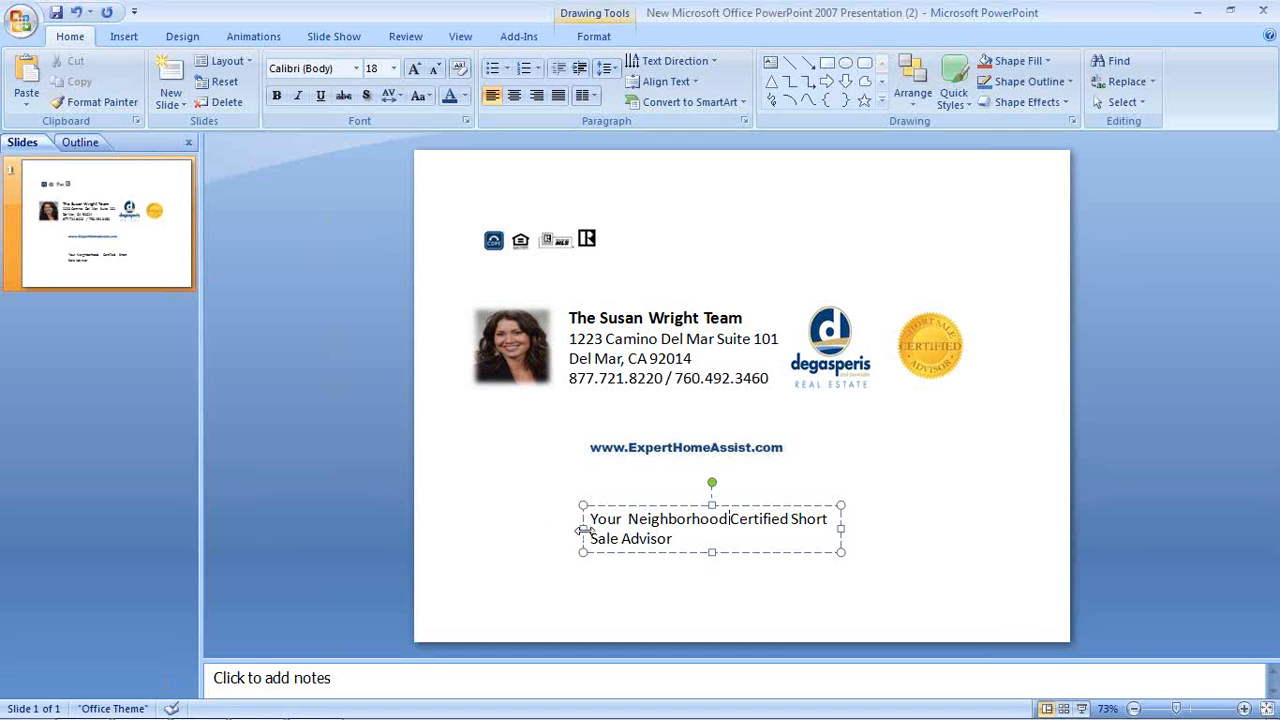
{"action": "left_click_drag", "start_coordinate": [583, 528], "coordinate": [528, 530]}
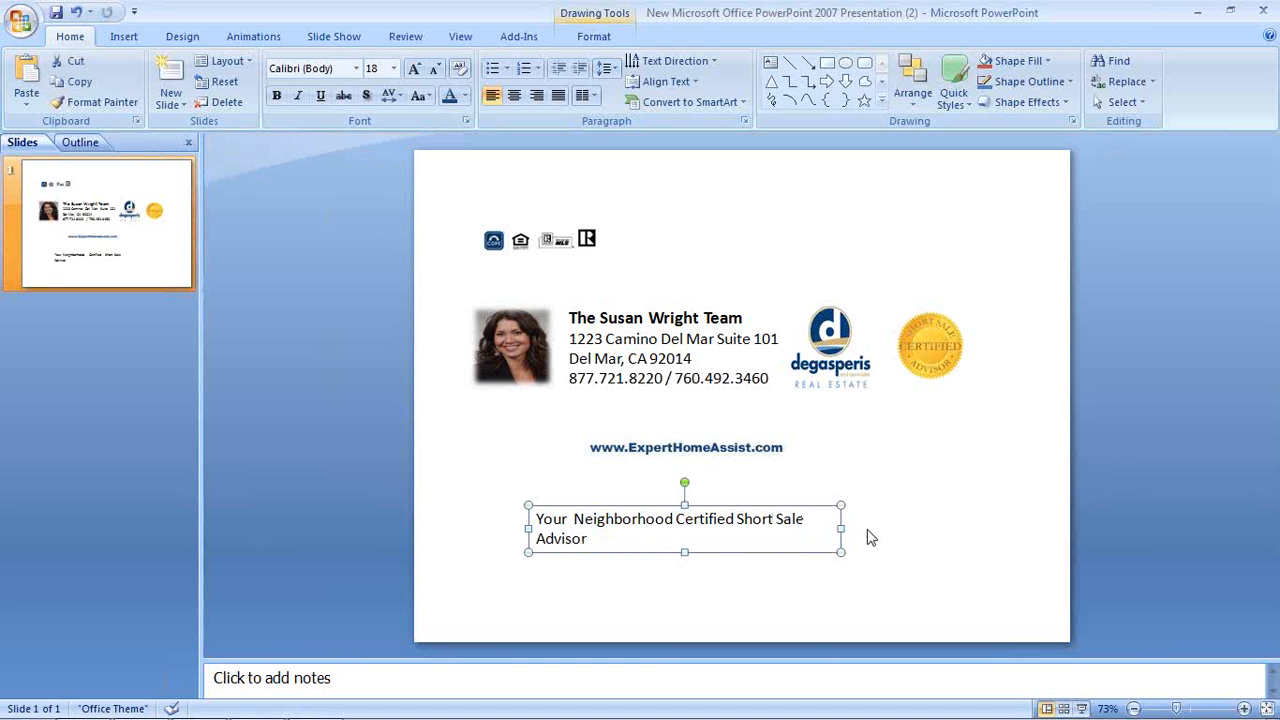
{"action": "left_click_drag", "start_coordinate": [840, 529], "coordinate": [873, 529]}
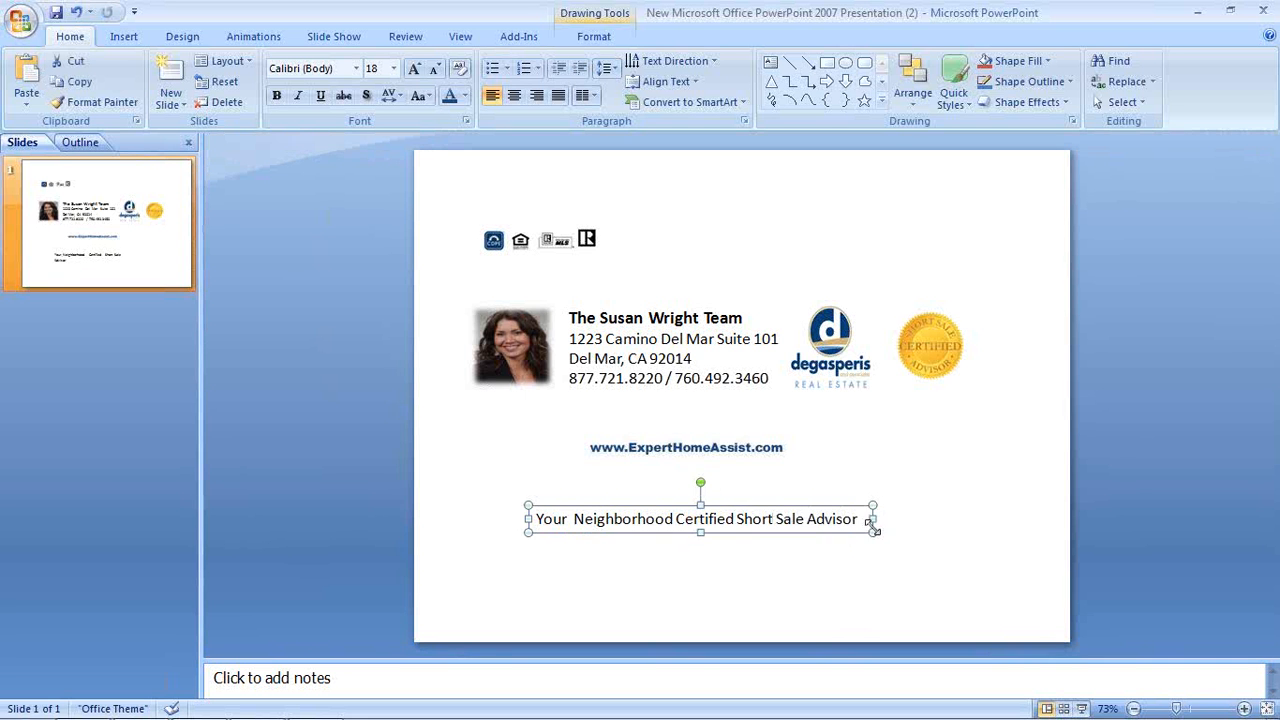
Change the tagline font to Bradley Hand ITC and widen its box to fit
{"action": "triple_click", "coordinate": [755, 522]}
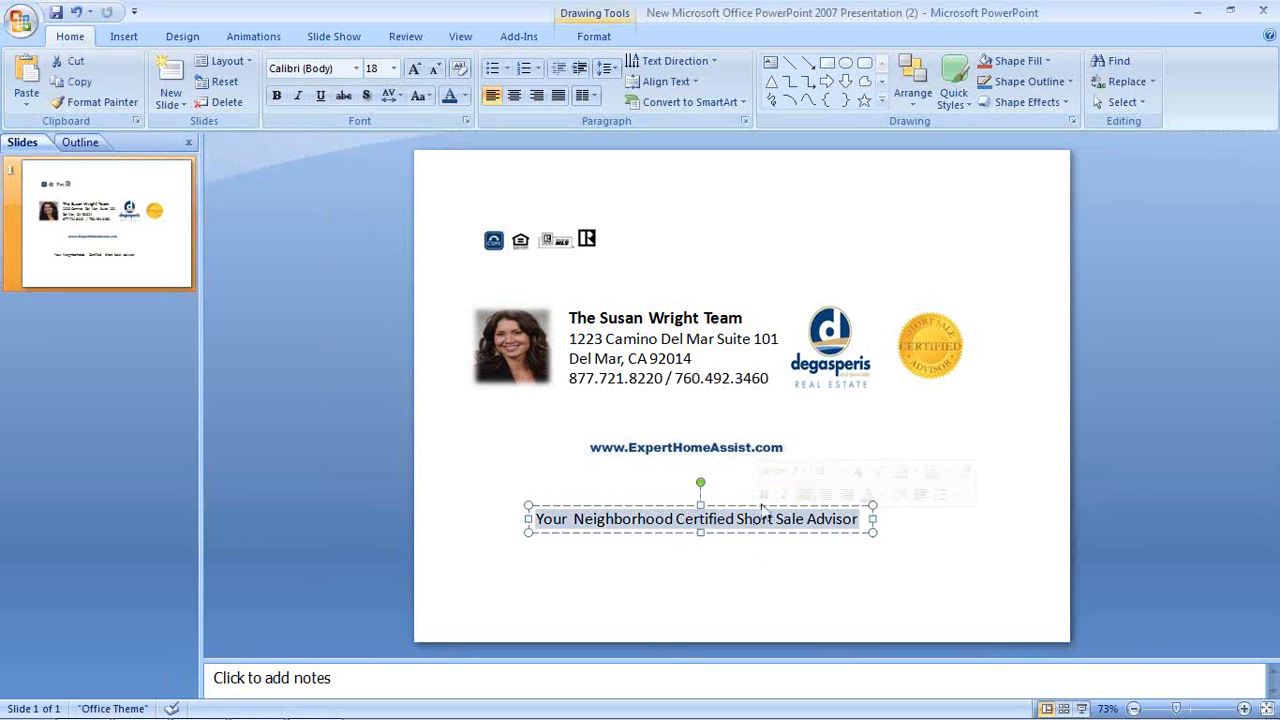
{"action": "left_click", "coordinate": [356, 69]}
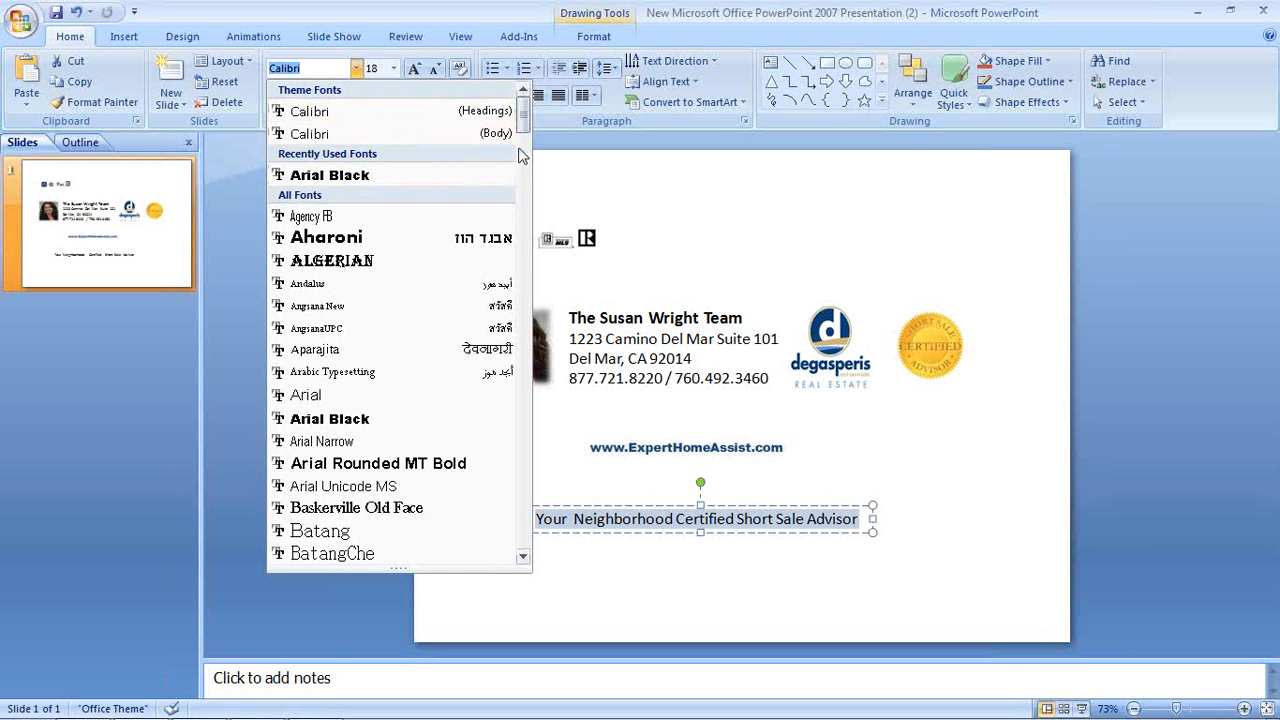
{"action": "left_click_drag", "start_coordinate": [524, 119], "coordinate": [525, 156]}
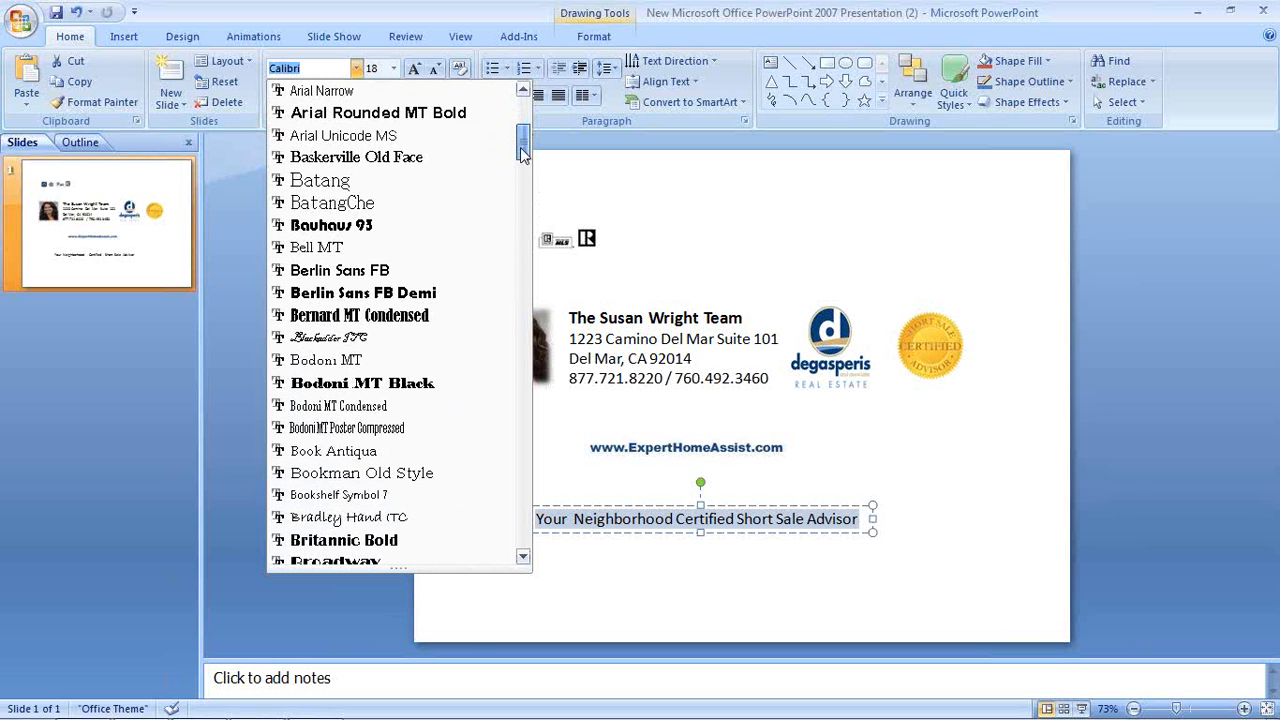
{"action": "left_click", "coordinate": [335, 518]}
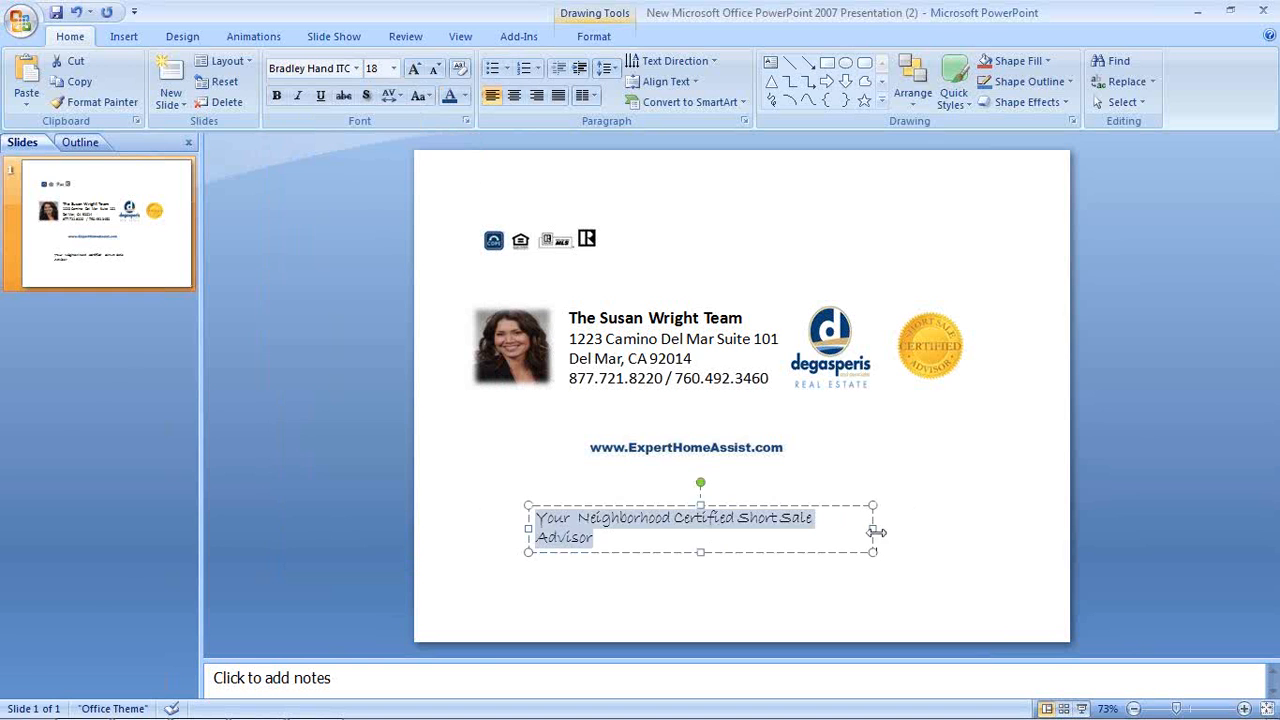
{"action": "left_click_drag", "start_coordinate": [874, 530], "coordinate": [906, 525]}
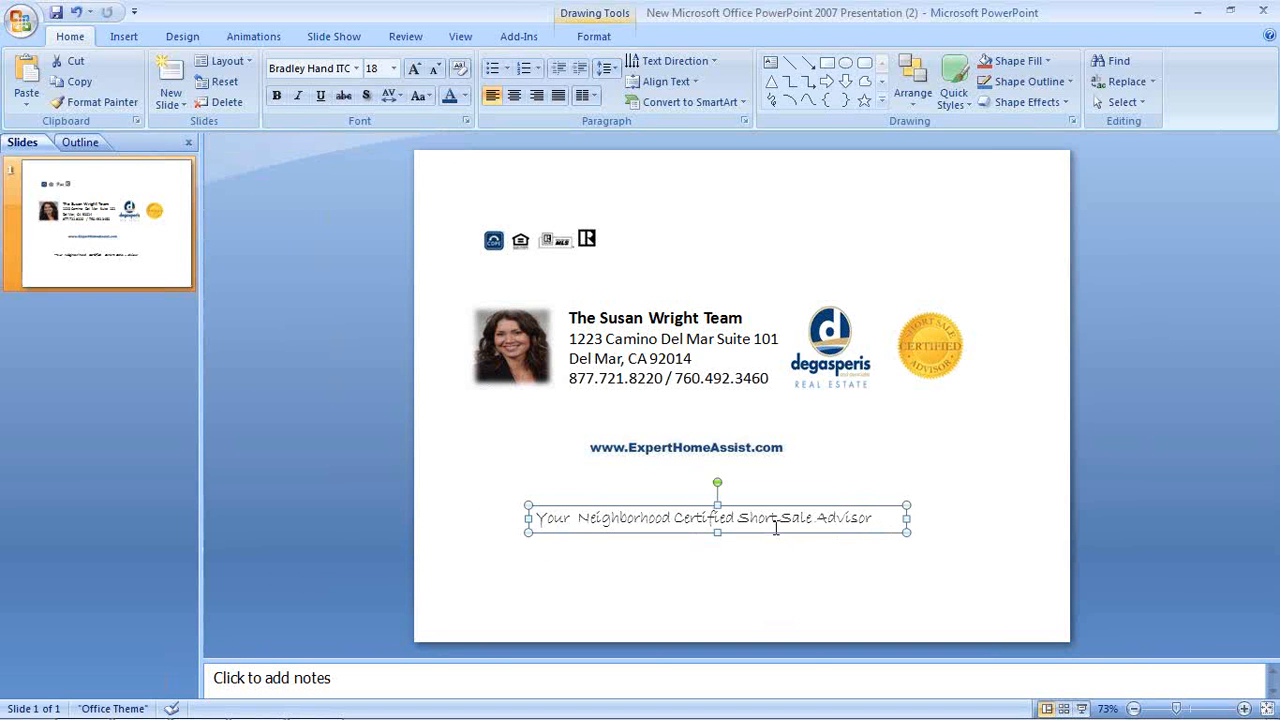
Make the tagline bold at 14 pt
{"action": "left_click", "coordinate": [776, 519]}
{"action": "triple_click", "coordinate": [775, 520]}
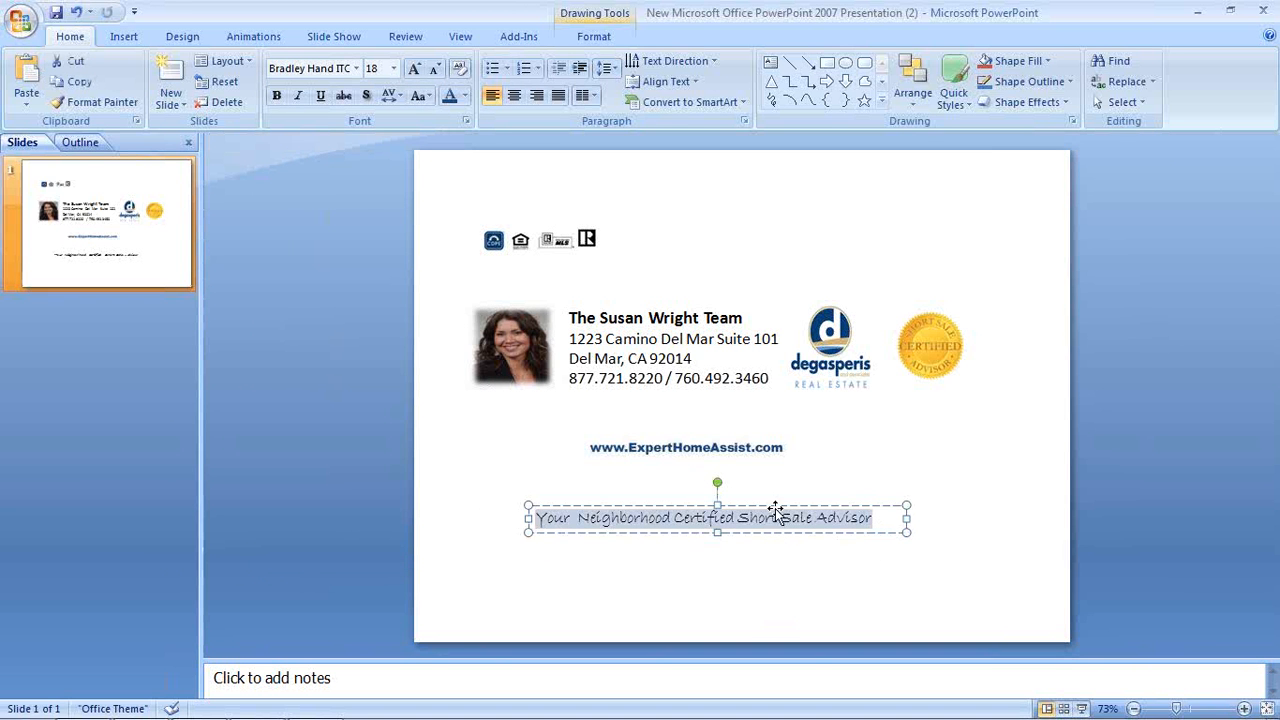
{"action": "left_click", "coordinate": [276, 99]}
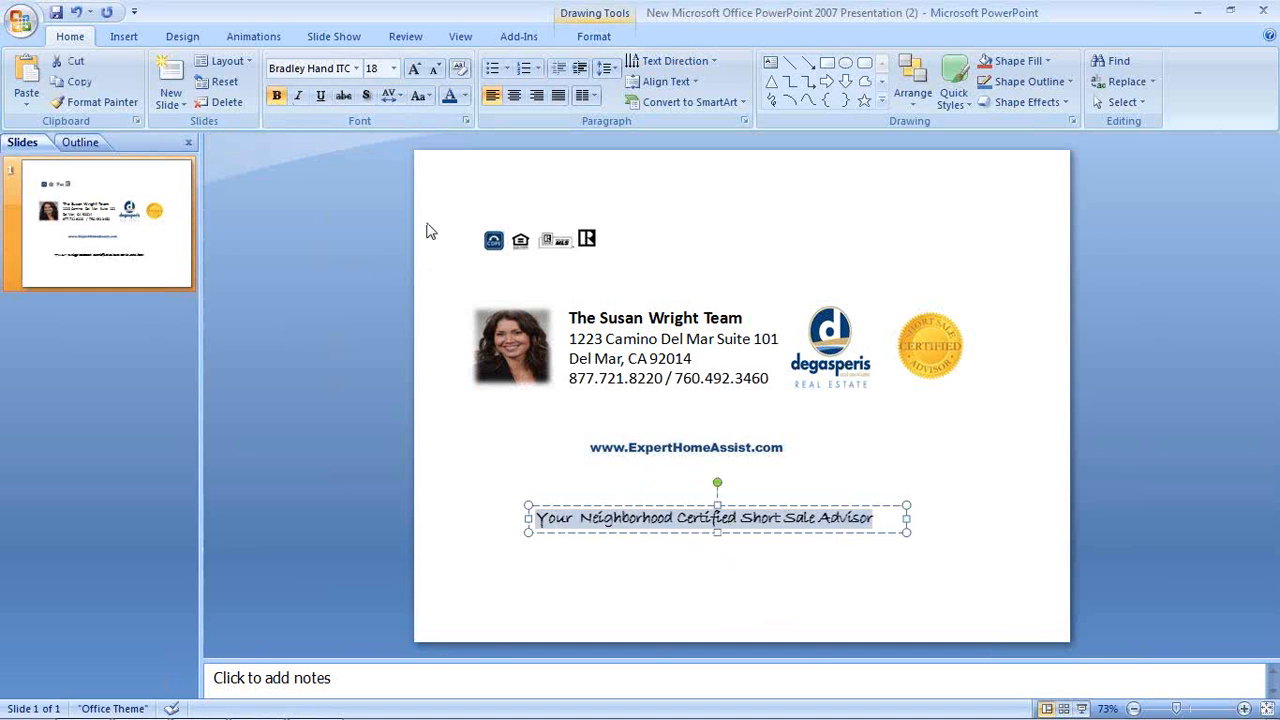
{"action": "left_click", "coordinate": [393, 68]}
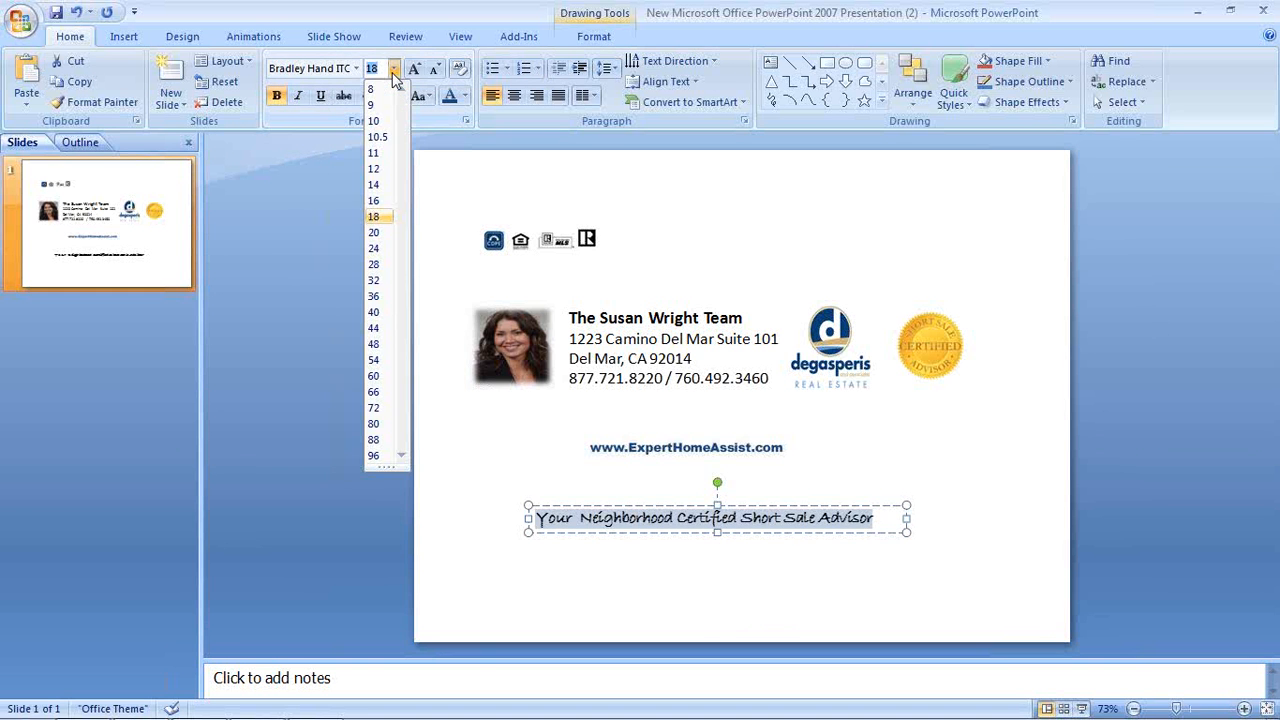
{"action": "left_click", "coordinate": [373, 186]}
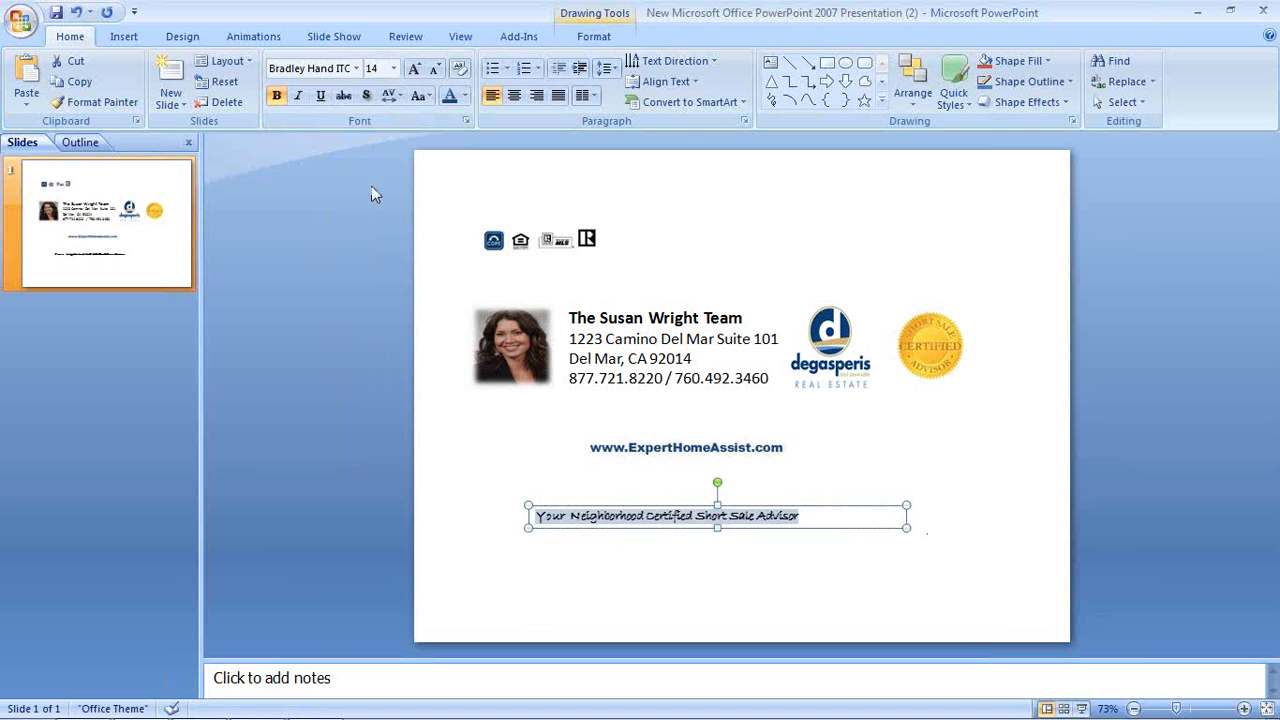
Position the tagline box just under the web address and widen it slightly
{"action": "left_click", "coordinate": [902, 525]}
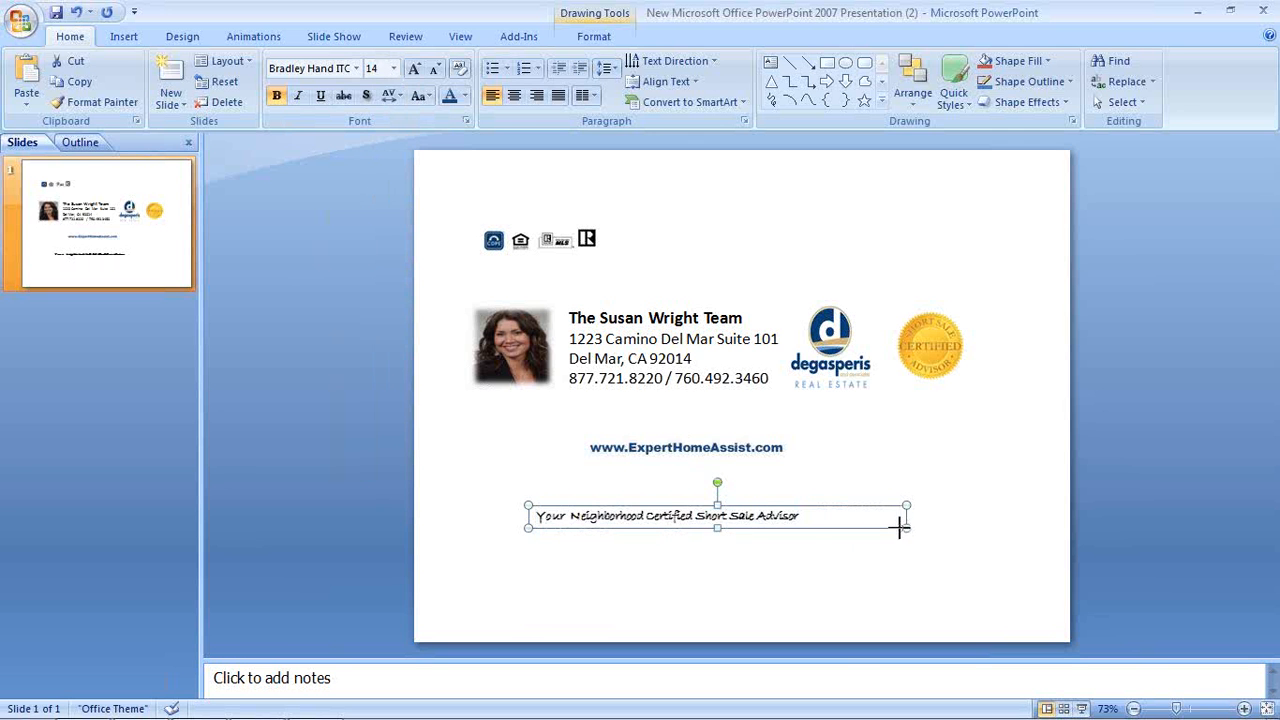
{"action": "left_click", "coordinate": [815, 532]}
{"action": "left_click", "coordinate": [720, 514]}
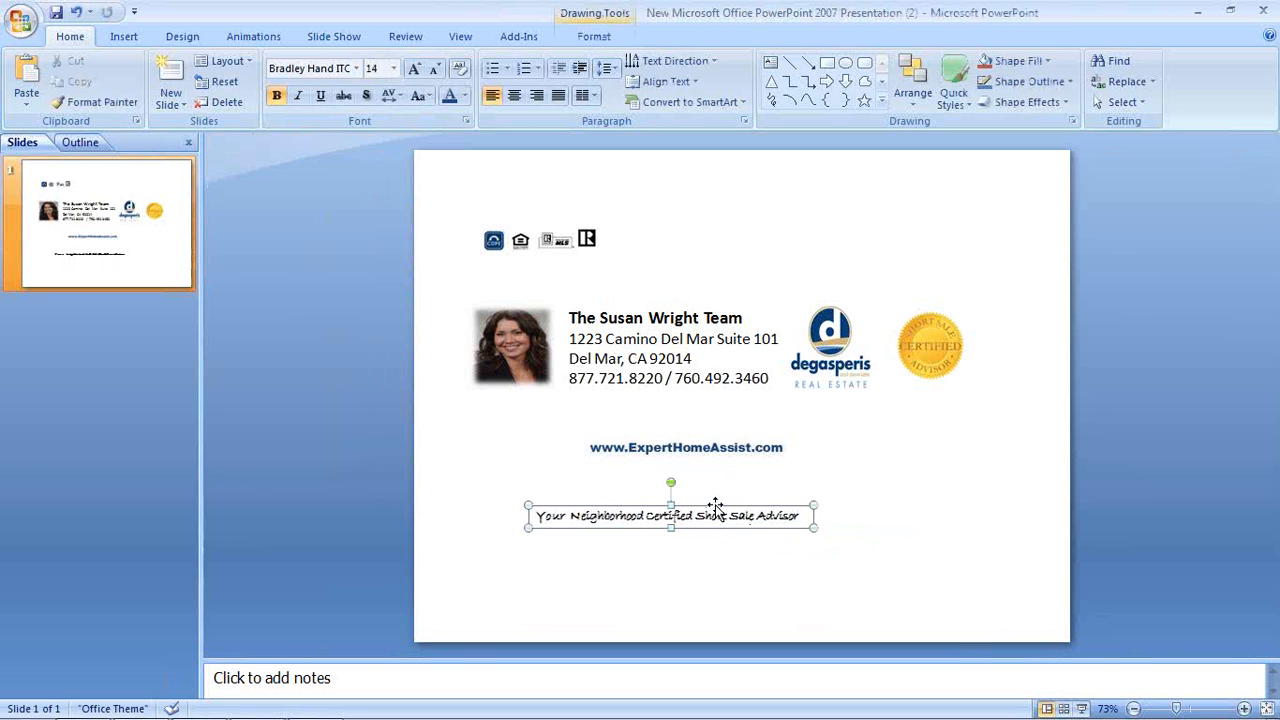
{"action": "left_click", "coordinate": [716, 507]}
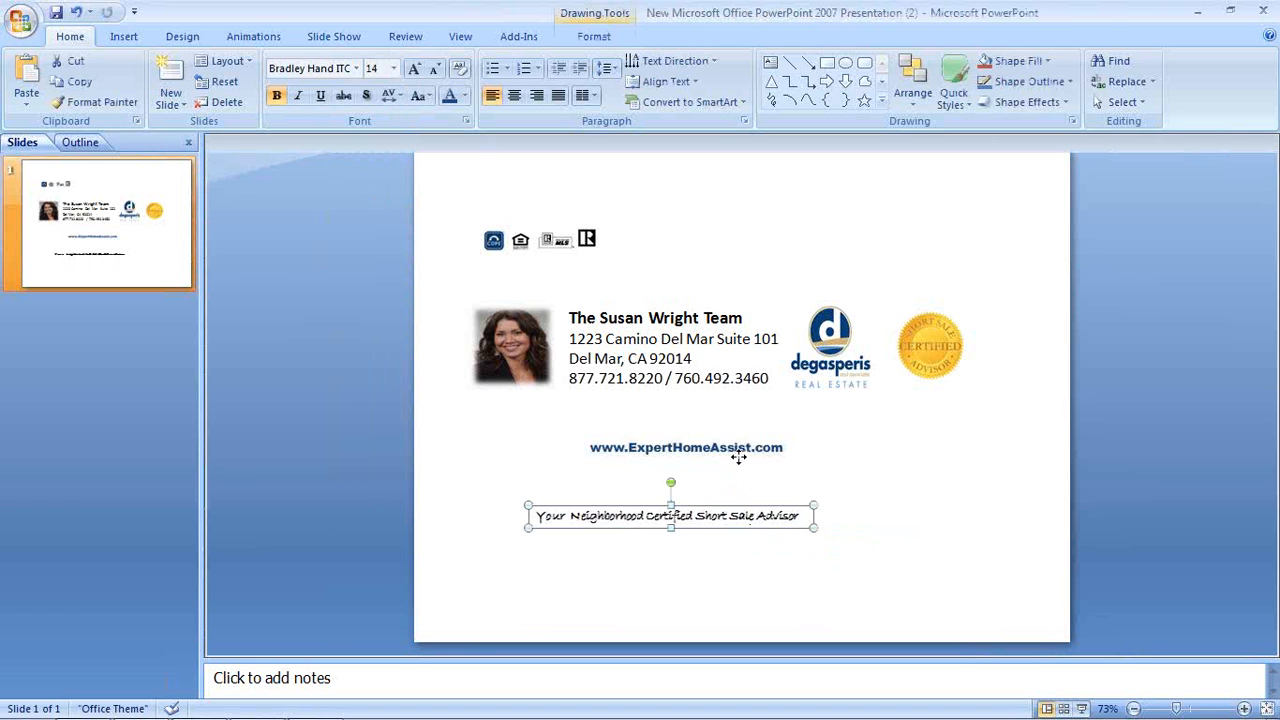
{"action": "left_click_drag", "start_coordinate": [735, 458], "coordinate": [735, 458]}
{"action": "left_click", "coordinate": [868, 525]}
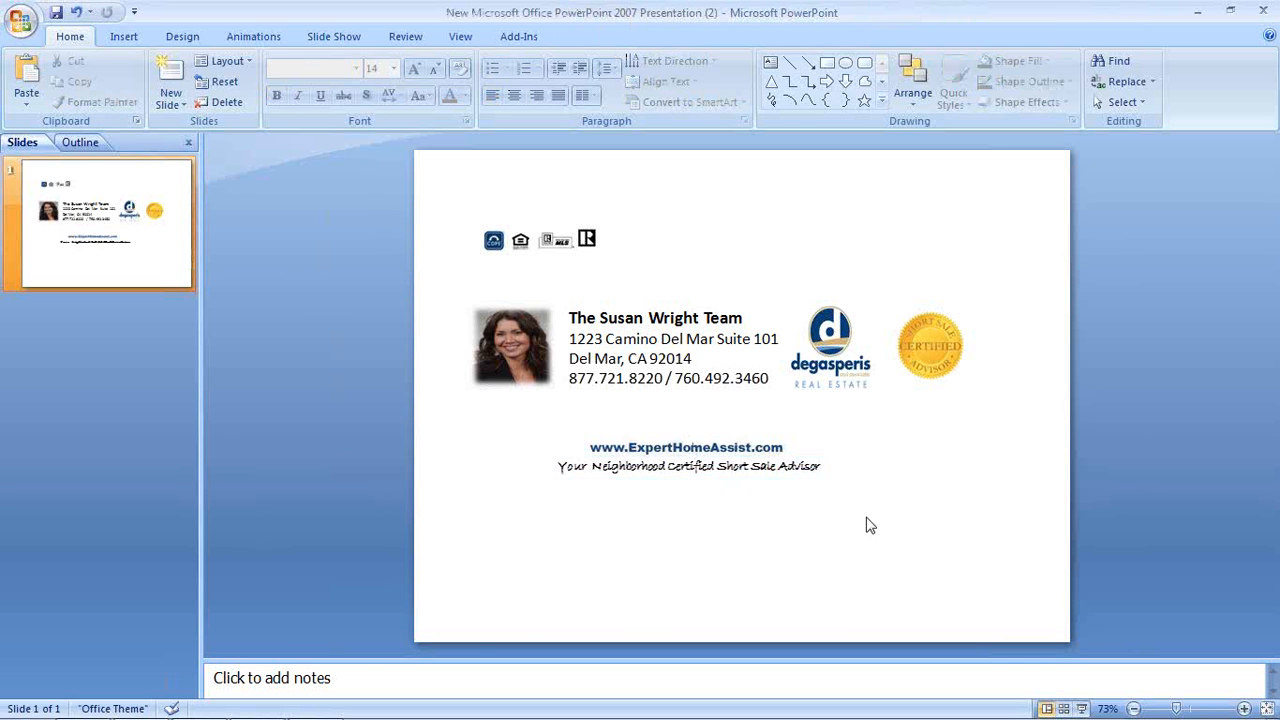
{"action": "left_click", "coordinate": [825, 468]}
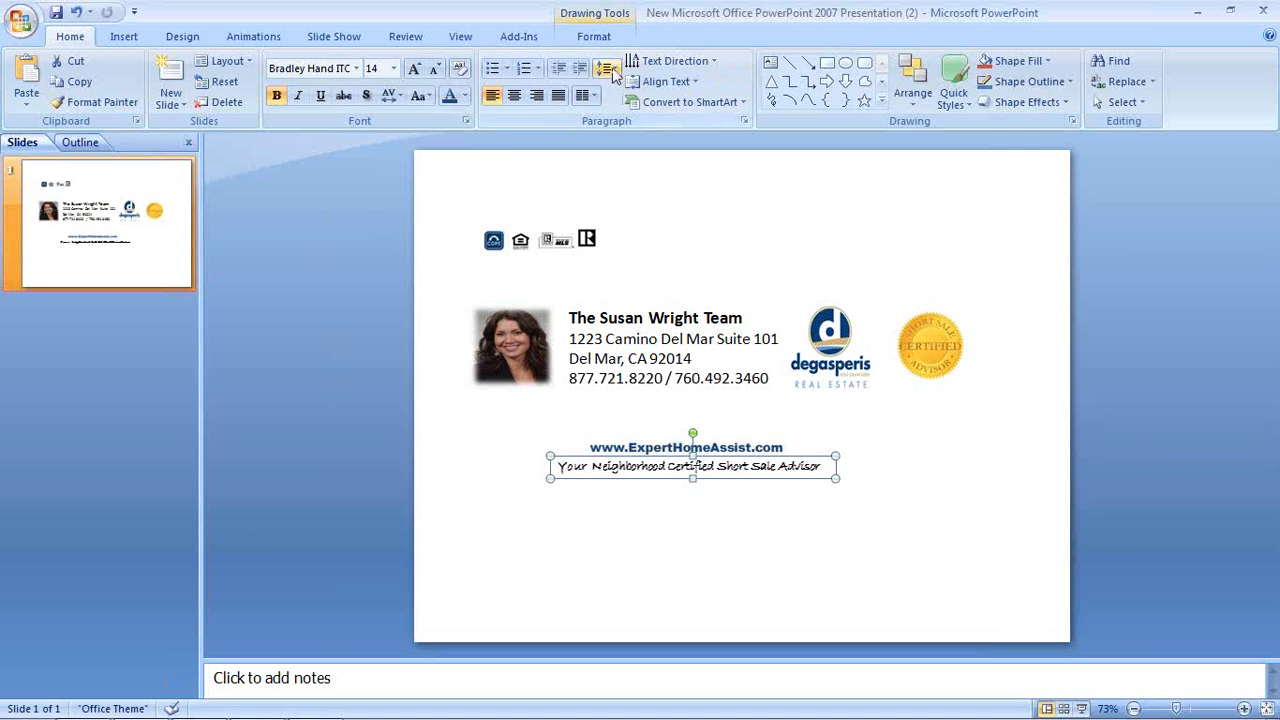
{"action": "key", "text": "ctrl+z"}
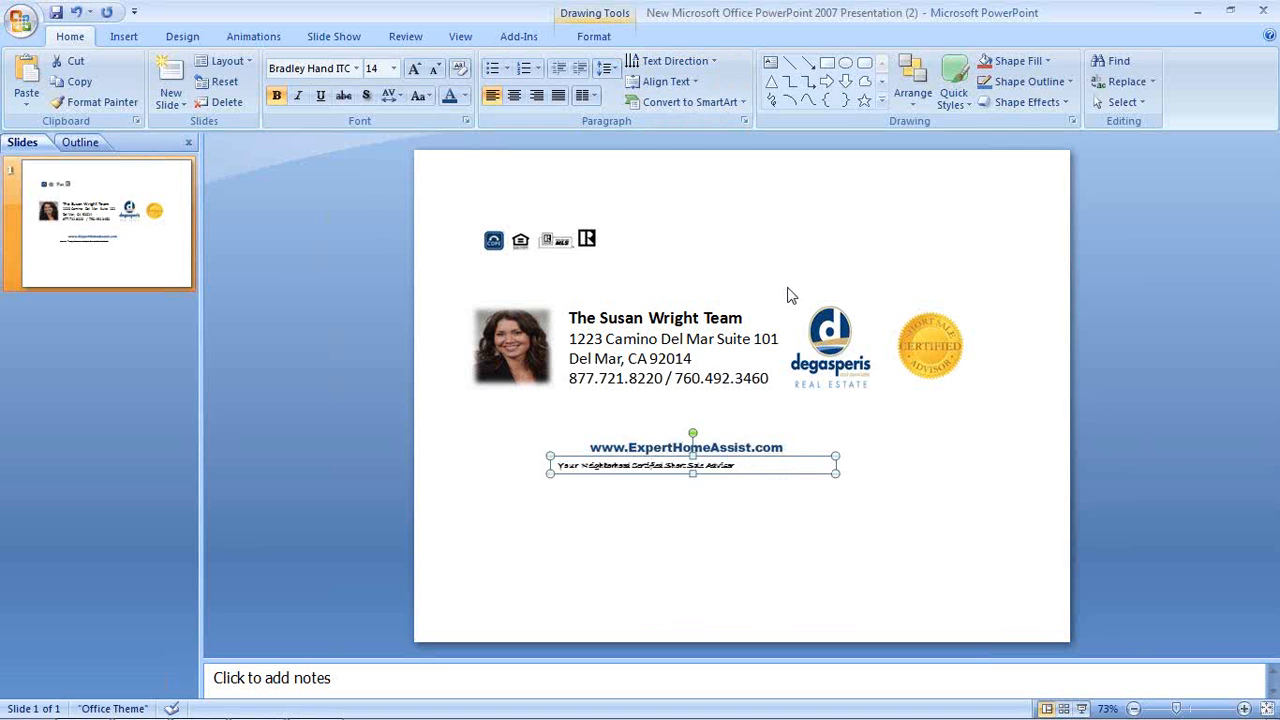
{"action": "key", "text": "ctrl+y"}
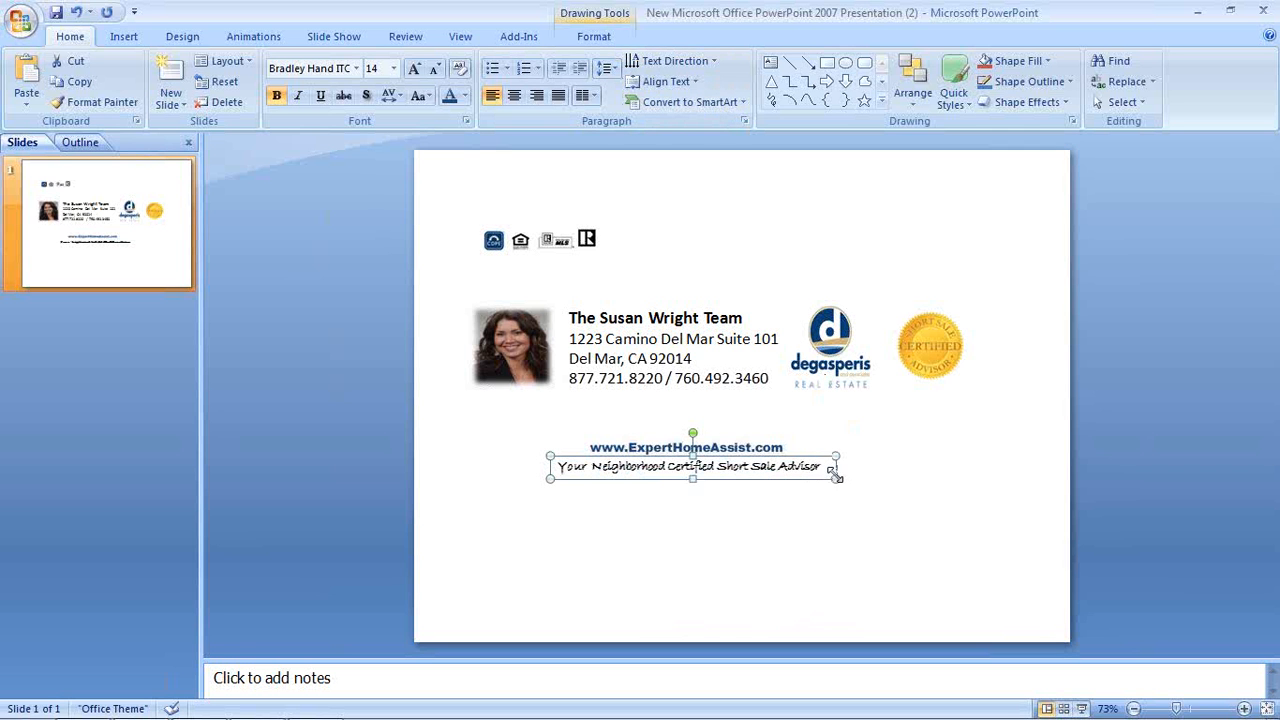
{"action": "left_click_drag", "start_coordinate": [834, 481], "coordinate": [866, 488]}
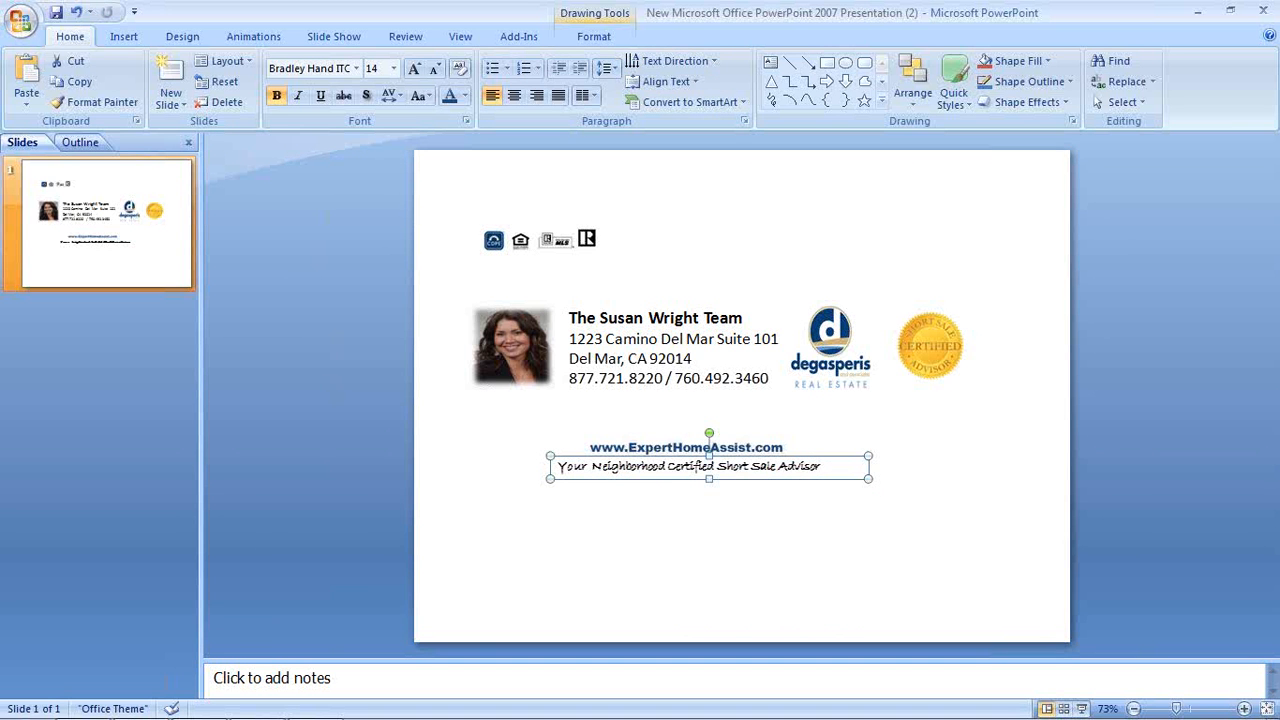
Add a second tagline line 'Call Today!' with the office phone number and center both lines
{"action": "type", "text": "mm"}
{"action": "key", "text": "Return"}
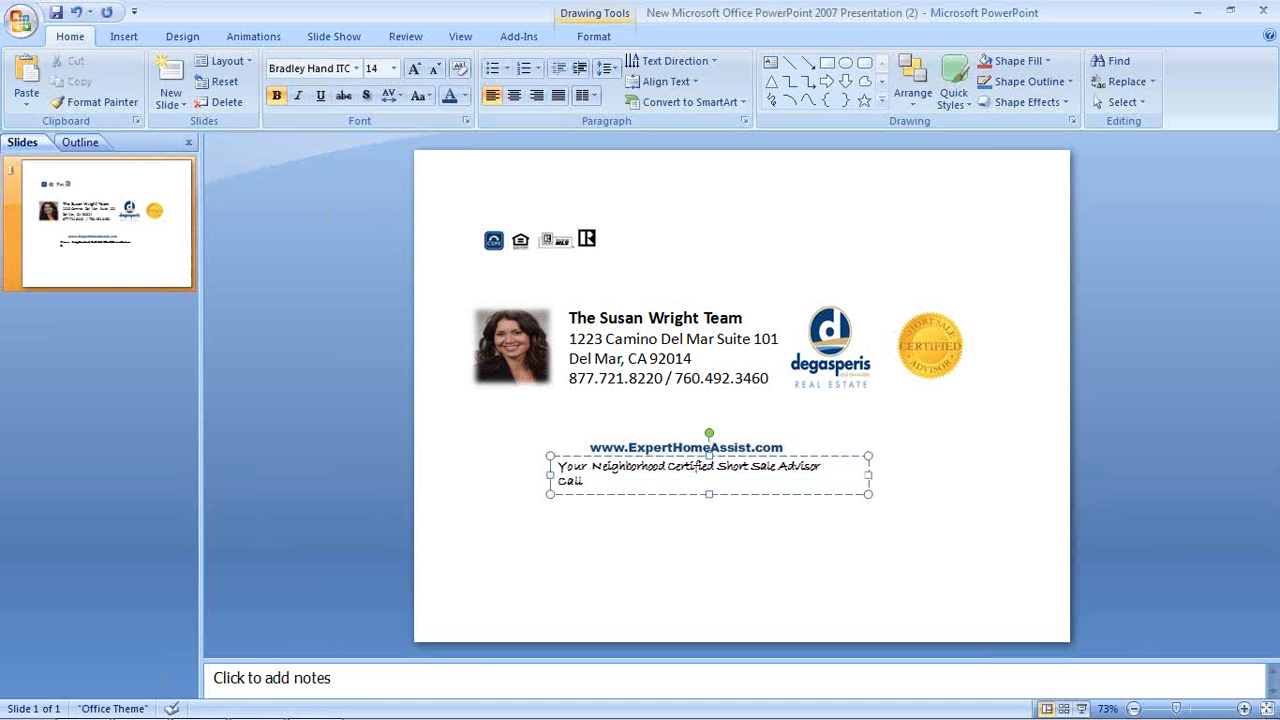
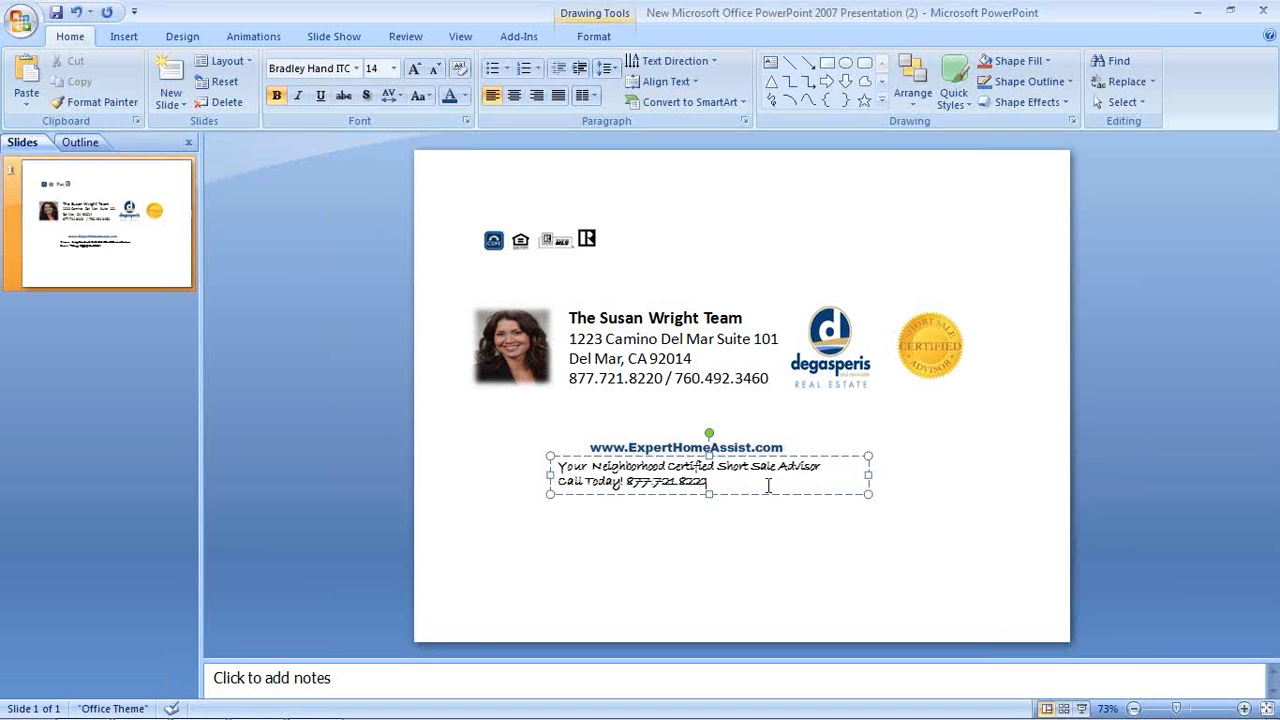
{"action": "triple_click", "coordinate": [647, 470]}
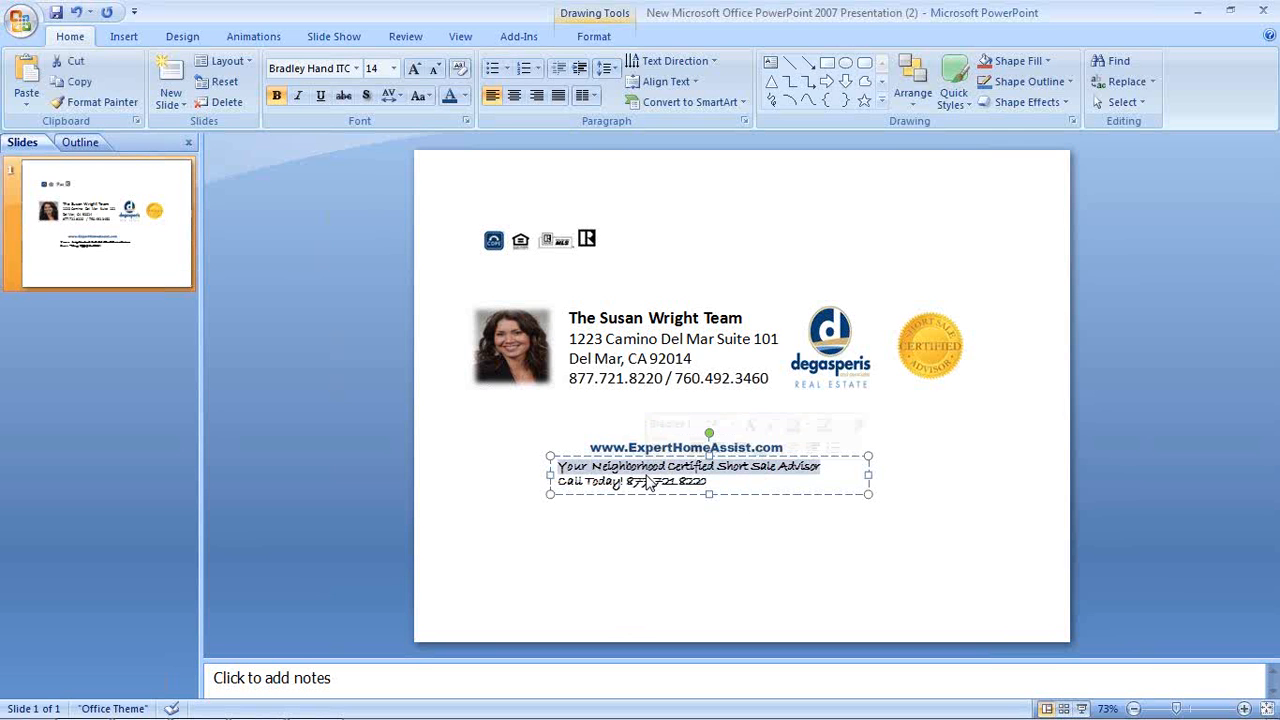
{"action": "key", "text": "ctrl+a"}
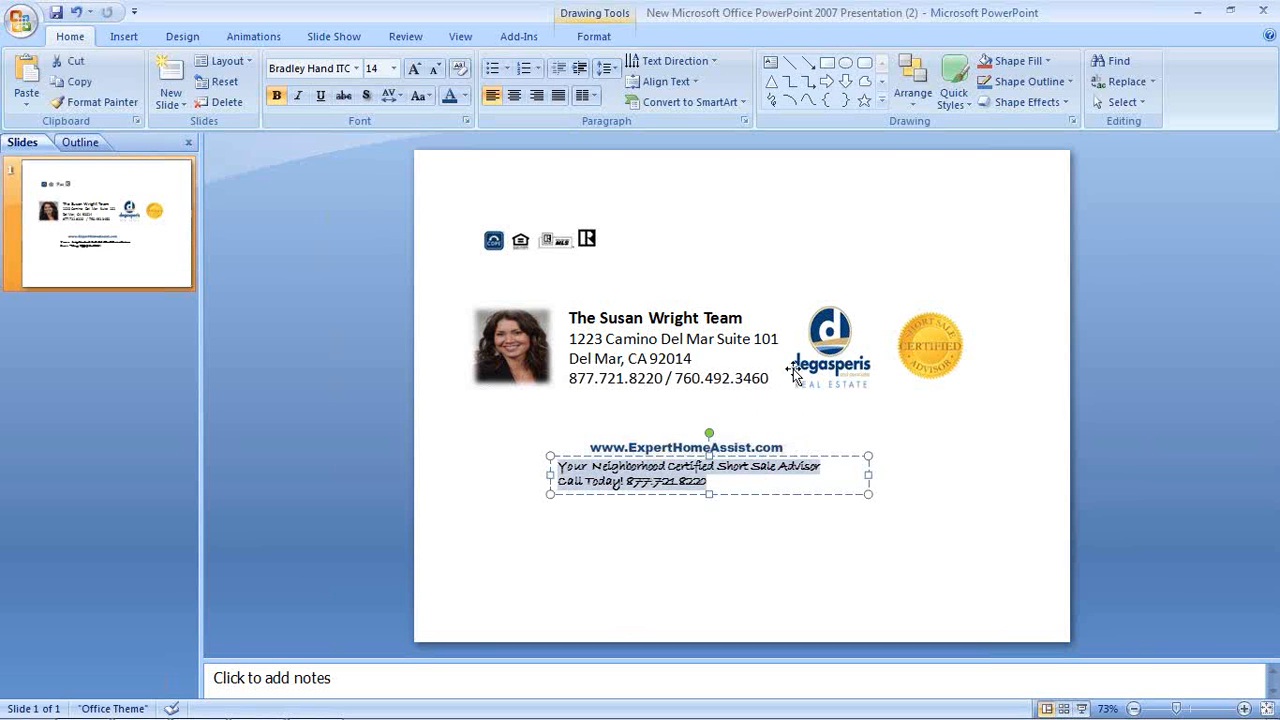
{"action": "left_click", "coordinate": [513, 98]}
Nudge the tagline box left so it sits centred under the URL
{"action": "left_click", "coordinate": [743, 558]}
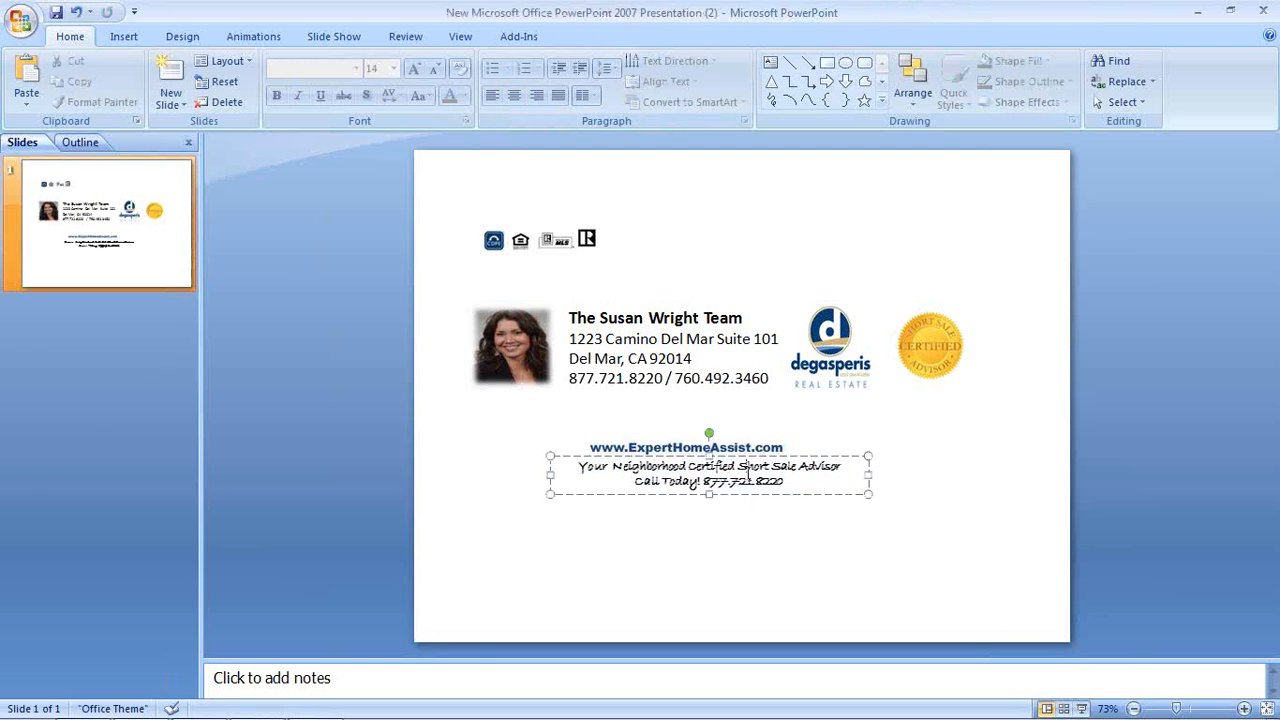
{"action": "left_click", "coordinate": [745, 456]}
{"action": "left_click_drag", "start_coordinate": [744, 456], "coordinate": [733, 456]}
{"action": "left_click", "coordinate": [788, 541]}
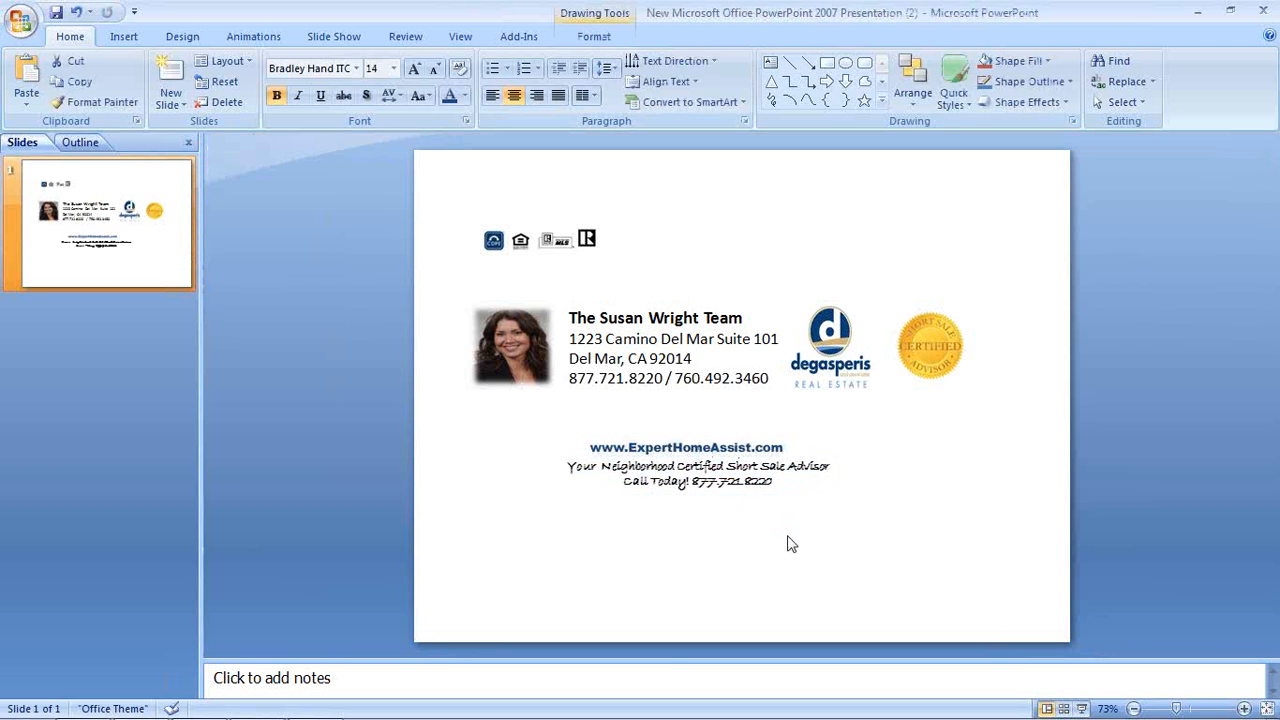
{"action": "left_click", "coordinate": [750, 481]}
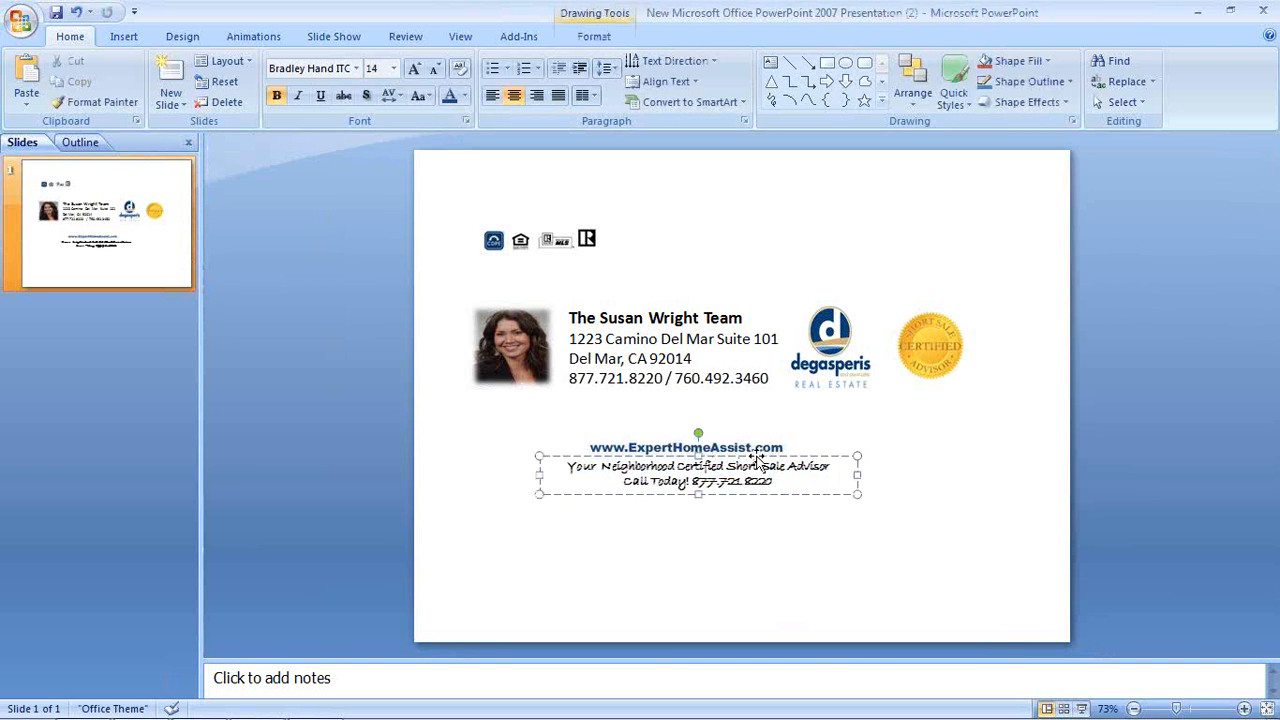
{"action": "left_click", "coordinate": [750, 456]}
{"action": "left_click_drag", "start_coordinate": [750, 456], "coordinate": [744, 456]}
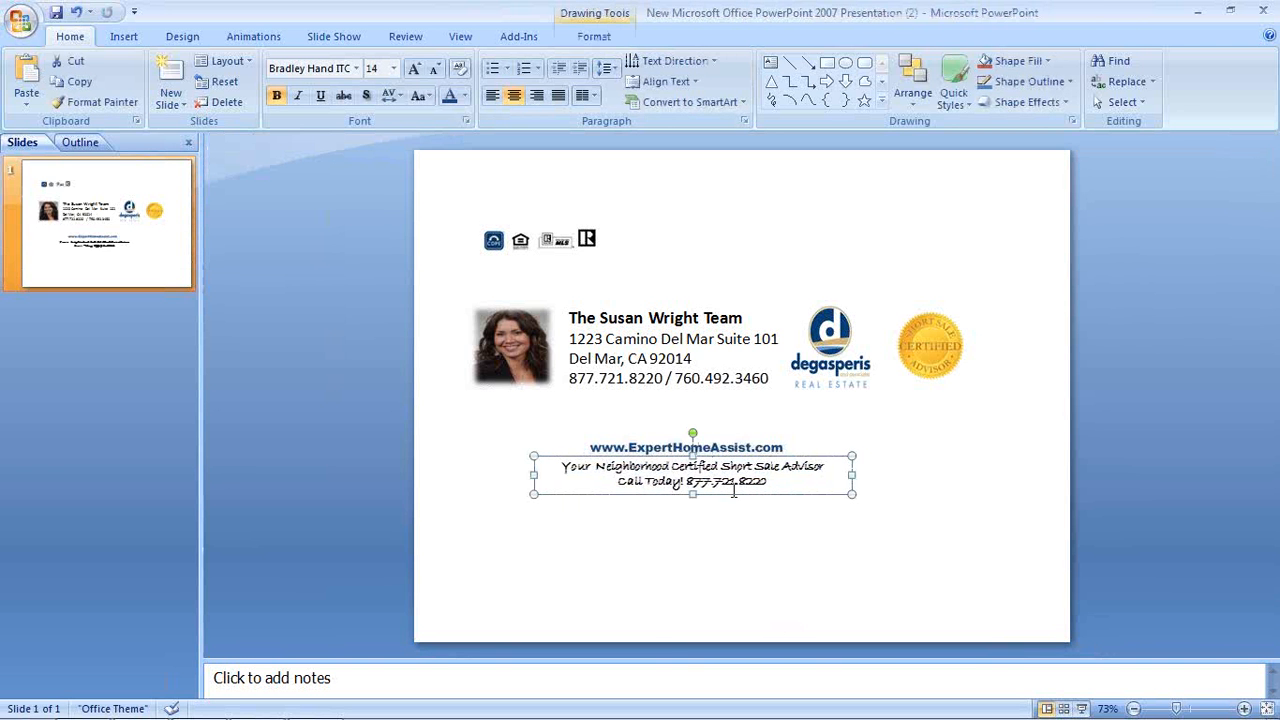
{"action": "left_click", "coordinate": [717, 549]}
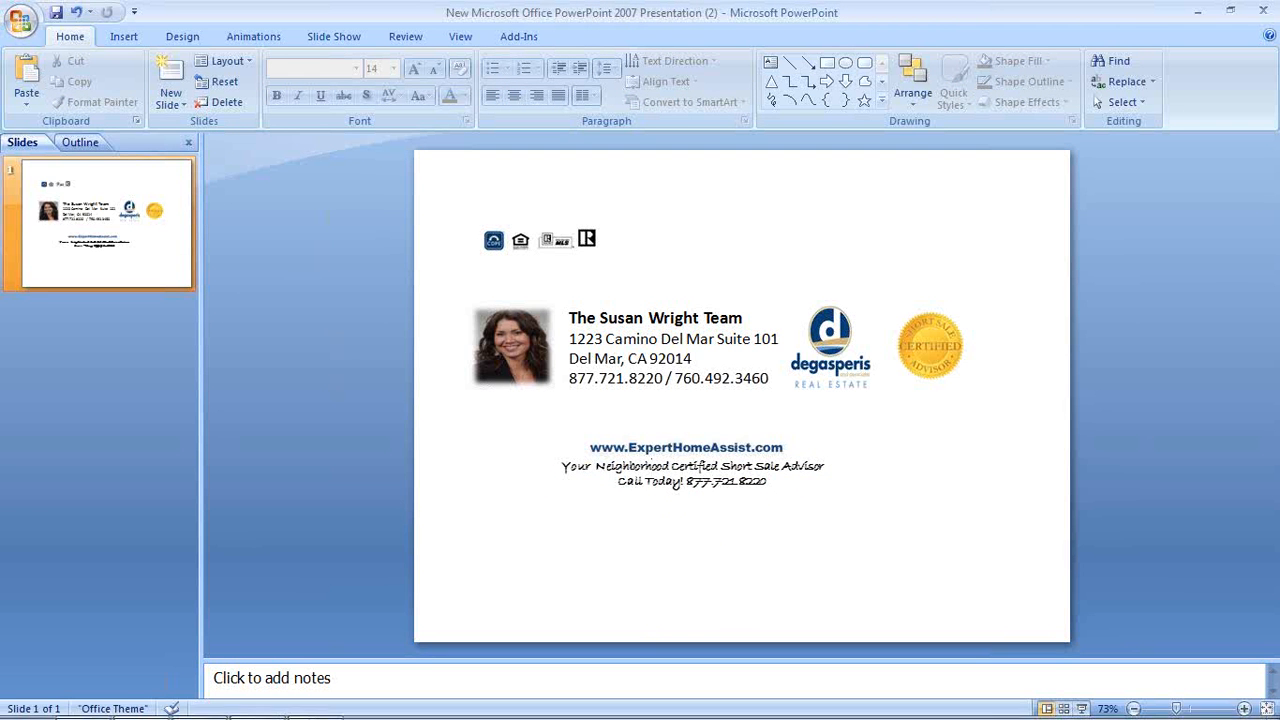
Capture the web address and two-line tagline area with a SnagIt region capture
{"action": "mouse_move", "coordinate": [290, 715]}
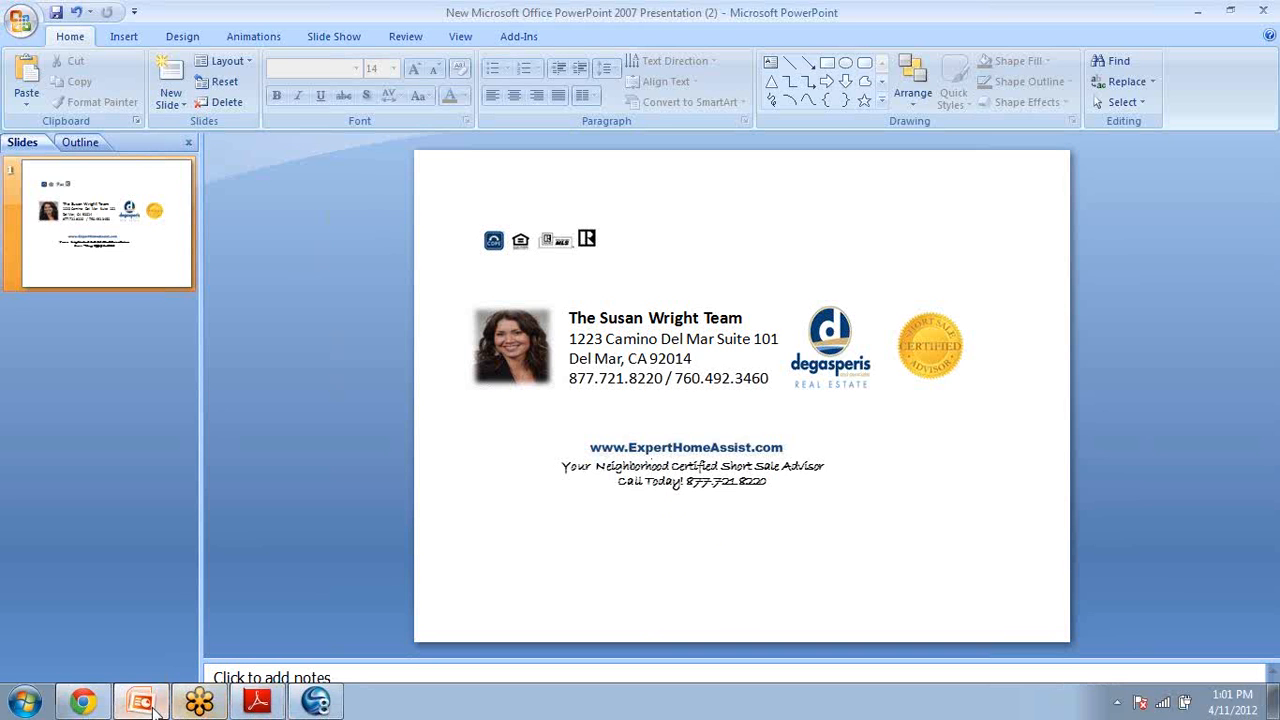
{"action": "left_click", "coordinate": [316, 702]}
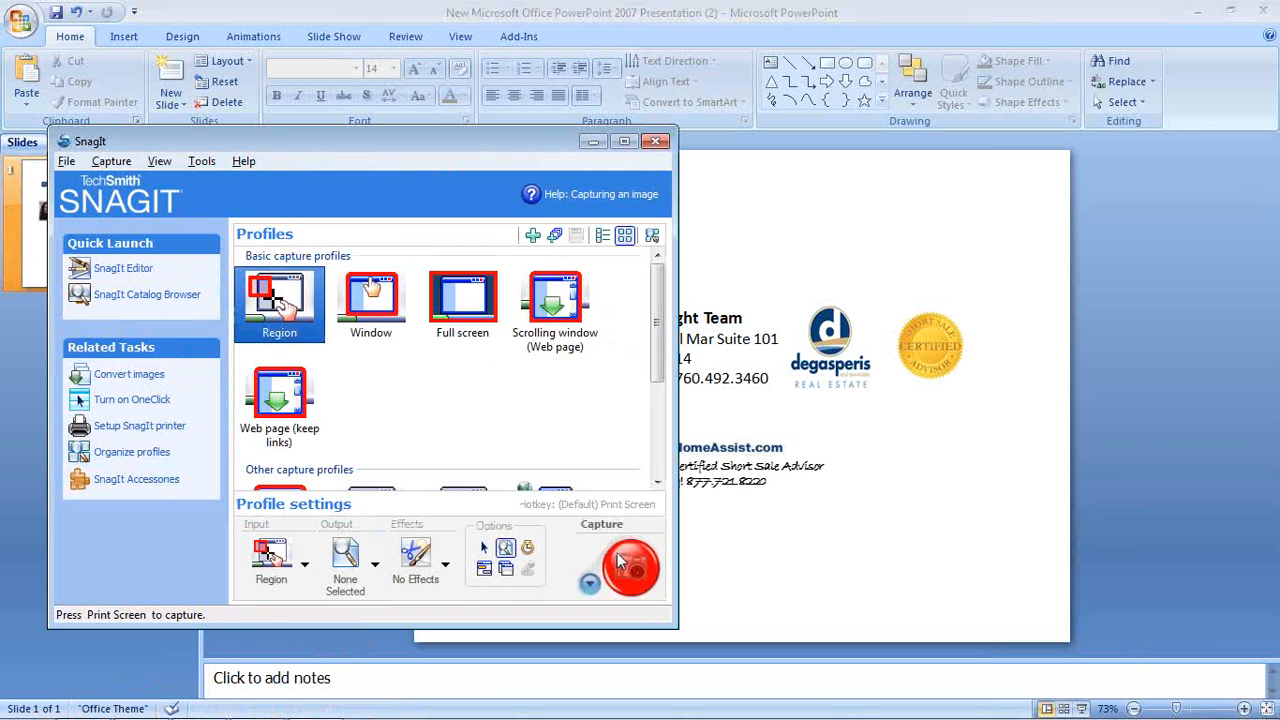
{"action": "left_click", "coordinate": [631, 566]}
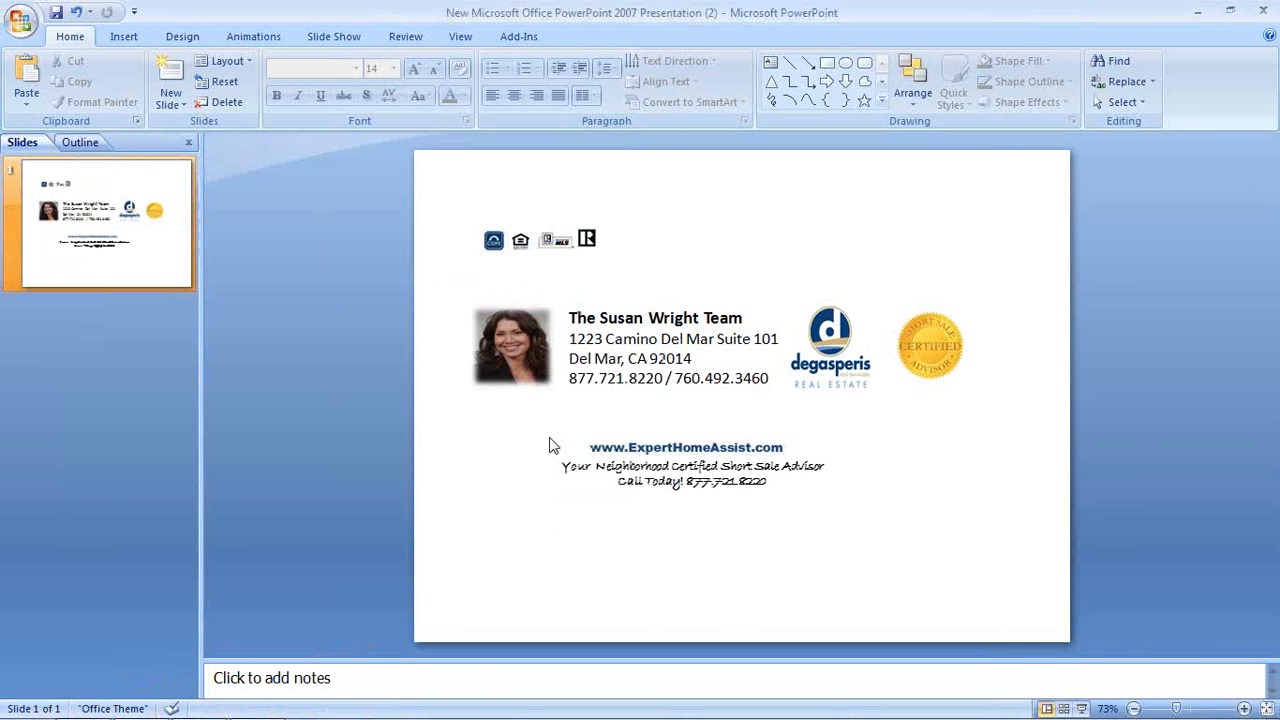
{"action": "left_click_drag", "start_coordinate": [549, 431], "coordinate": [841, 503]}
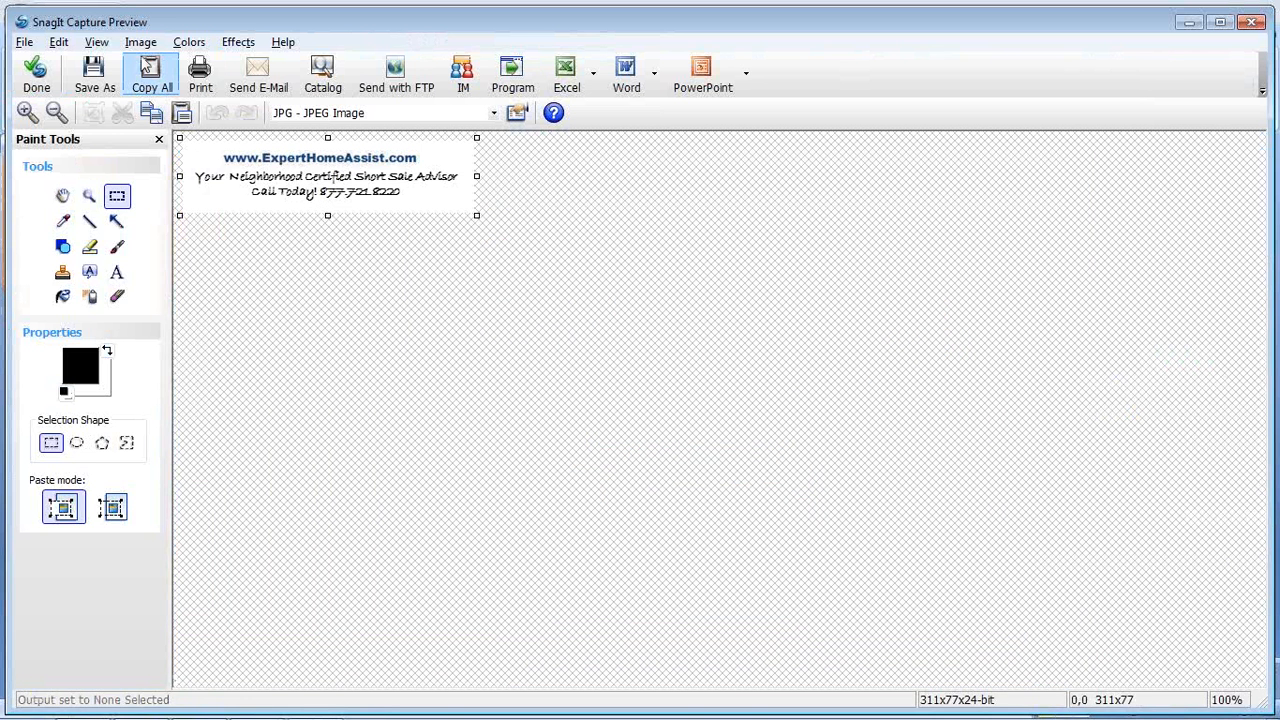
Save the capture as the JPG domain_two and close SnagIt's preview
{"action": "left_click", "coordinate": [94, 72]}
{"action": "type", "text": "d"}
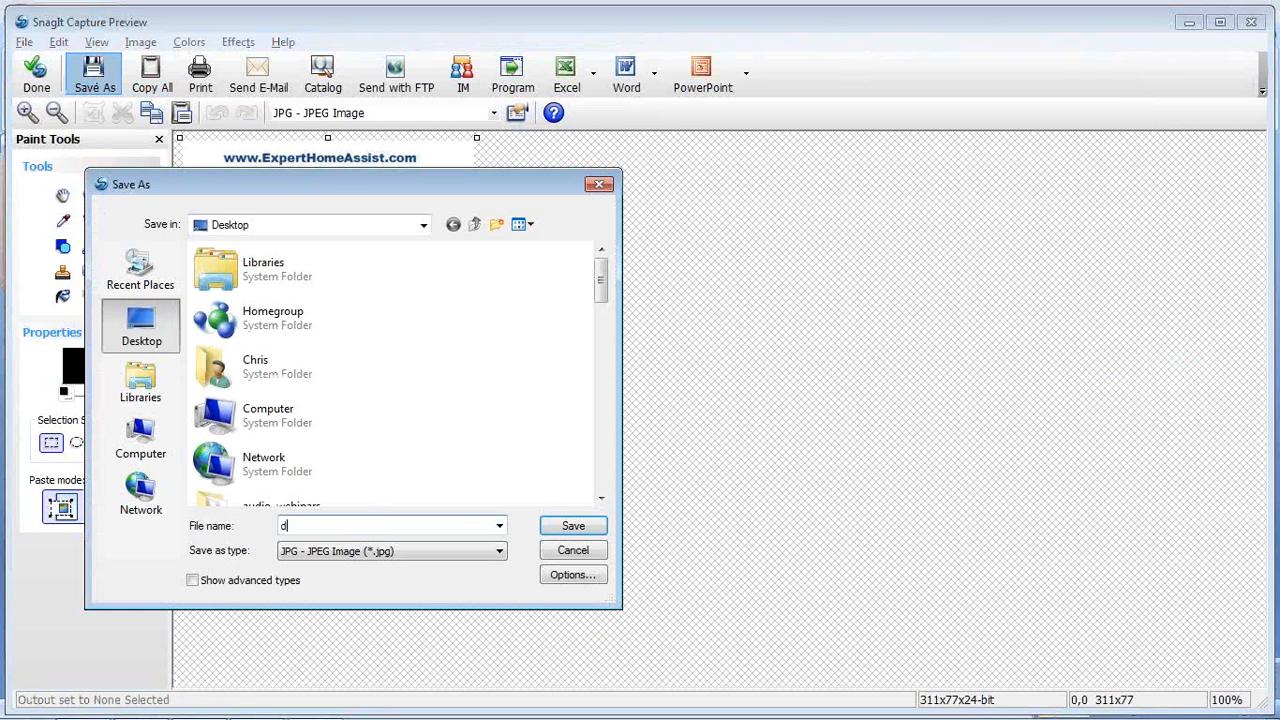
{"action": "type", "text": "omain_"}
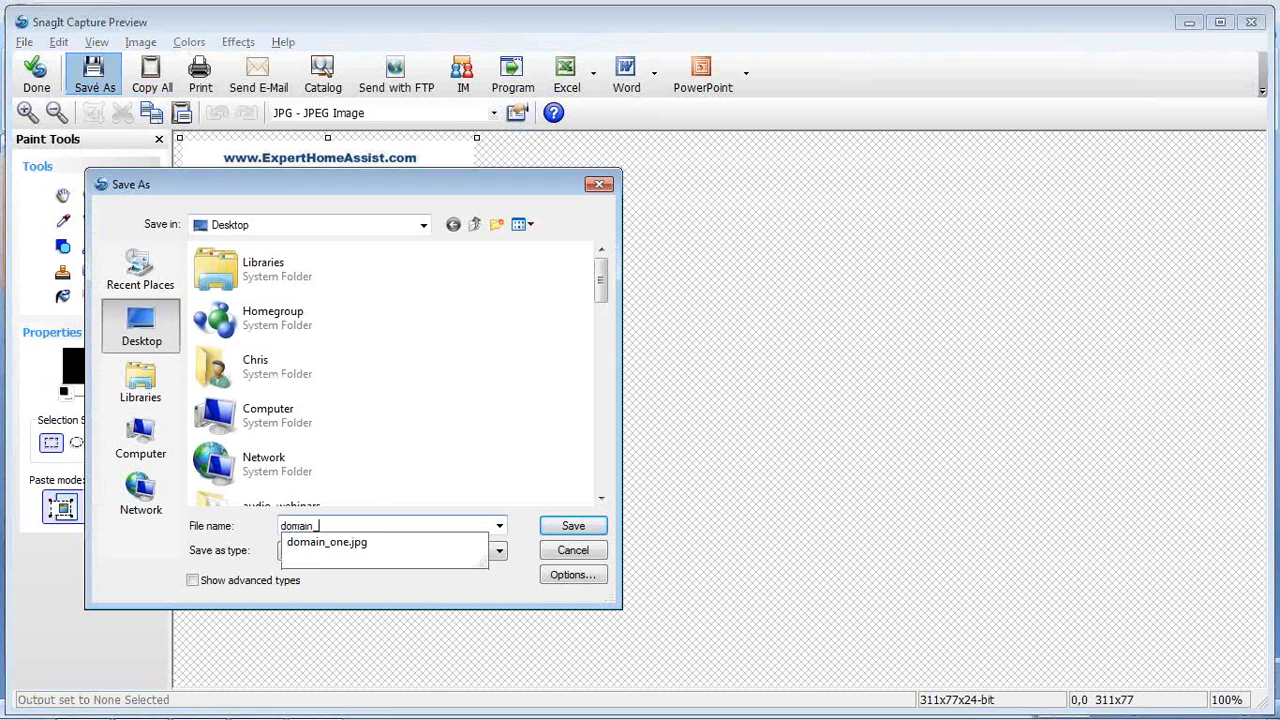
{"action": "type", "text": "two"}
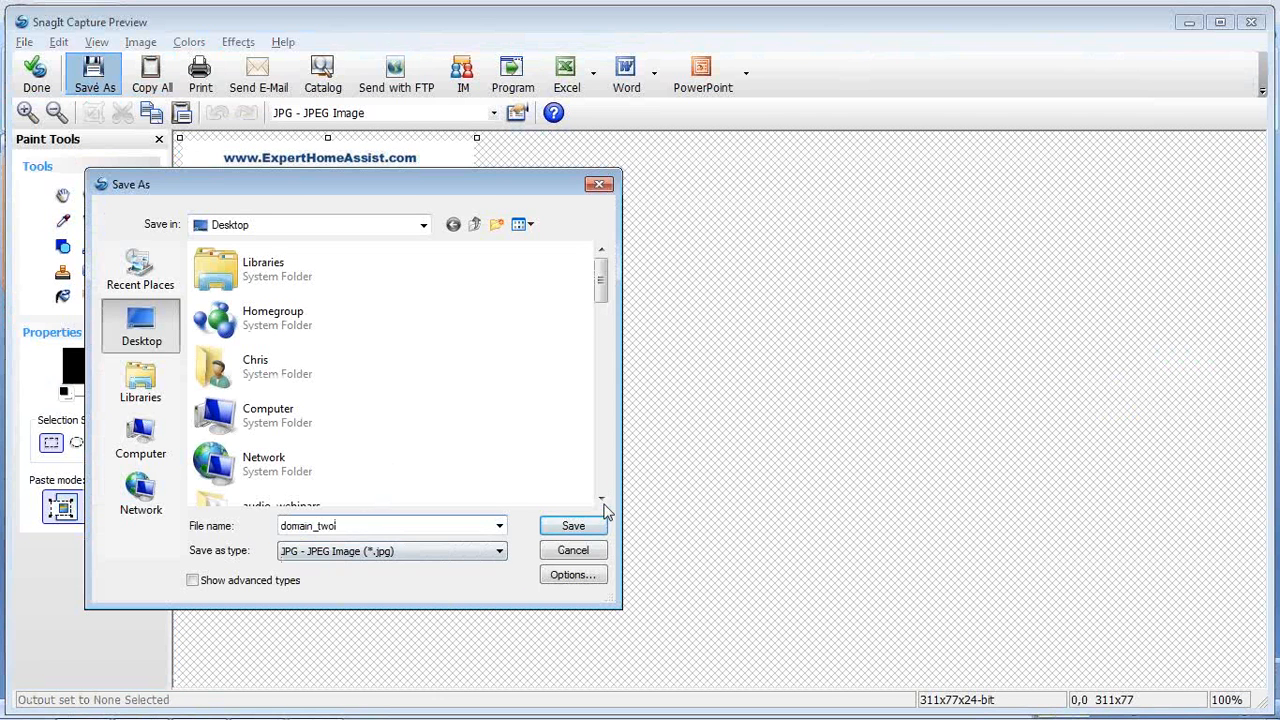
{"action": "left_click", "coordinate": [573, 526]}
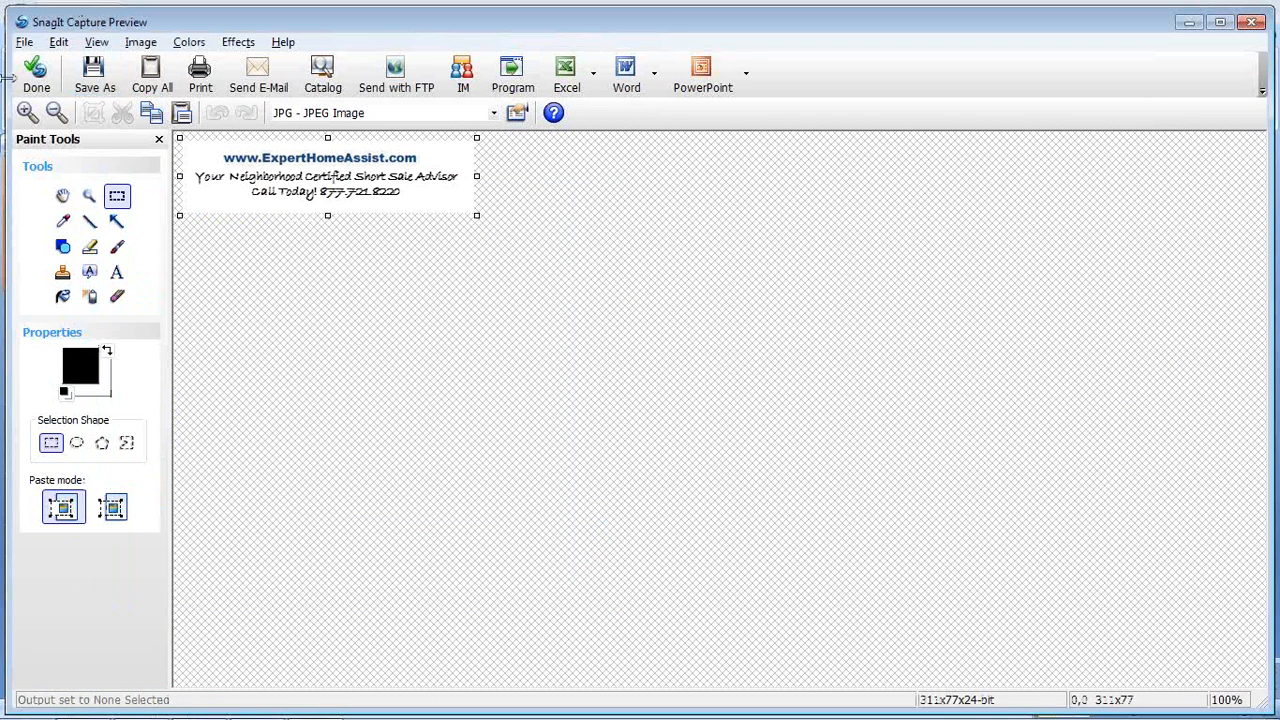
{"action": "left_click", "coordinate": [40, 76]}
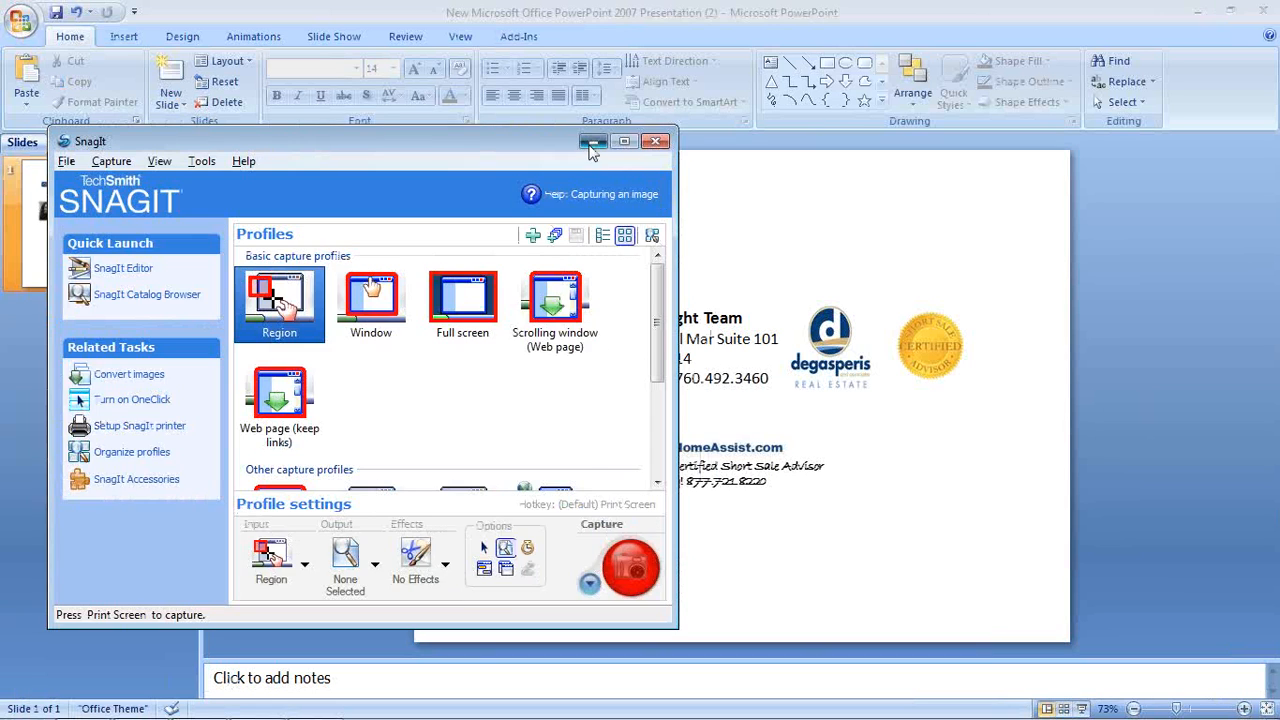
{"action": "left_click", "coordinate": [592, 144]}
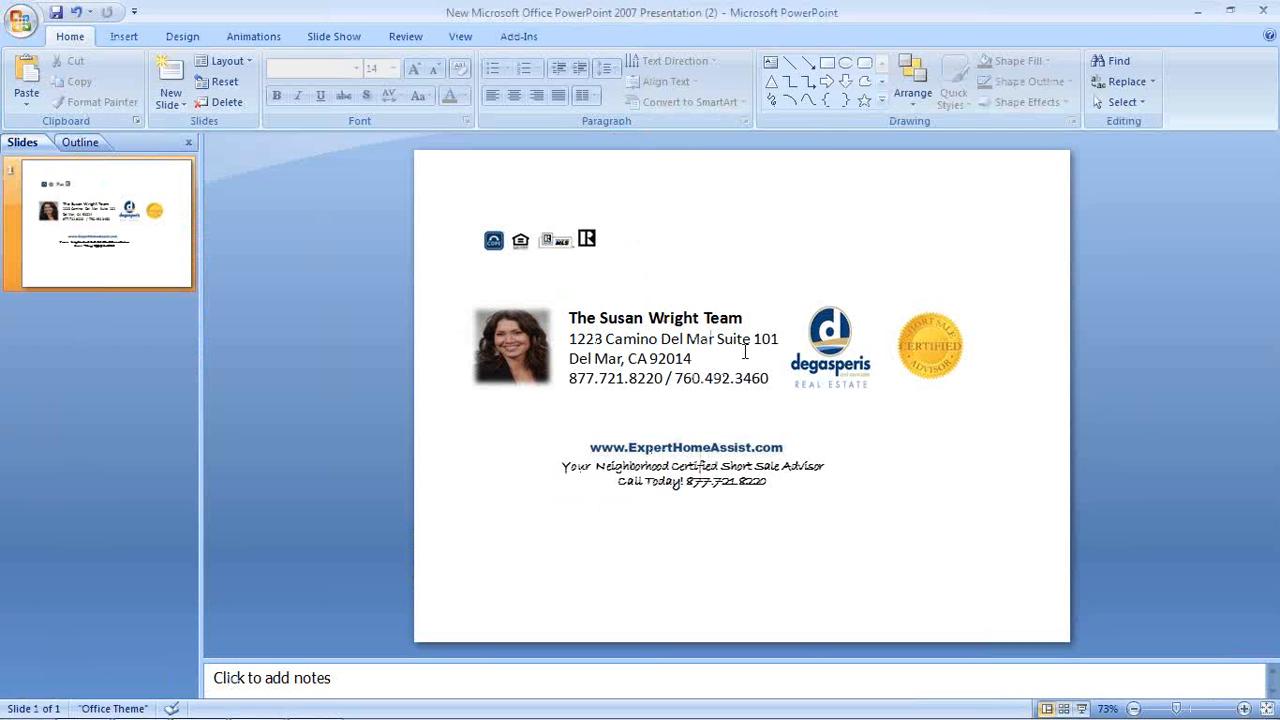
Switch from PowerPoint to Chrome and close the snagit search results tab
{"action": "left_click", "coordinate": [1207, 16]}
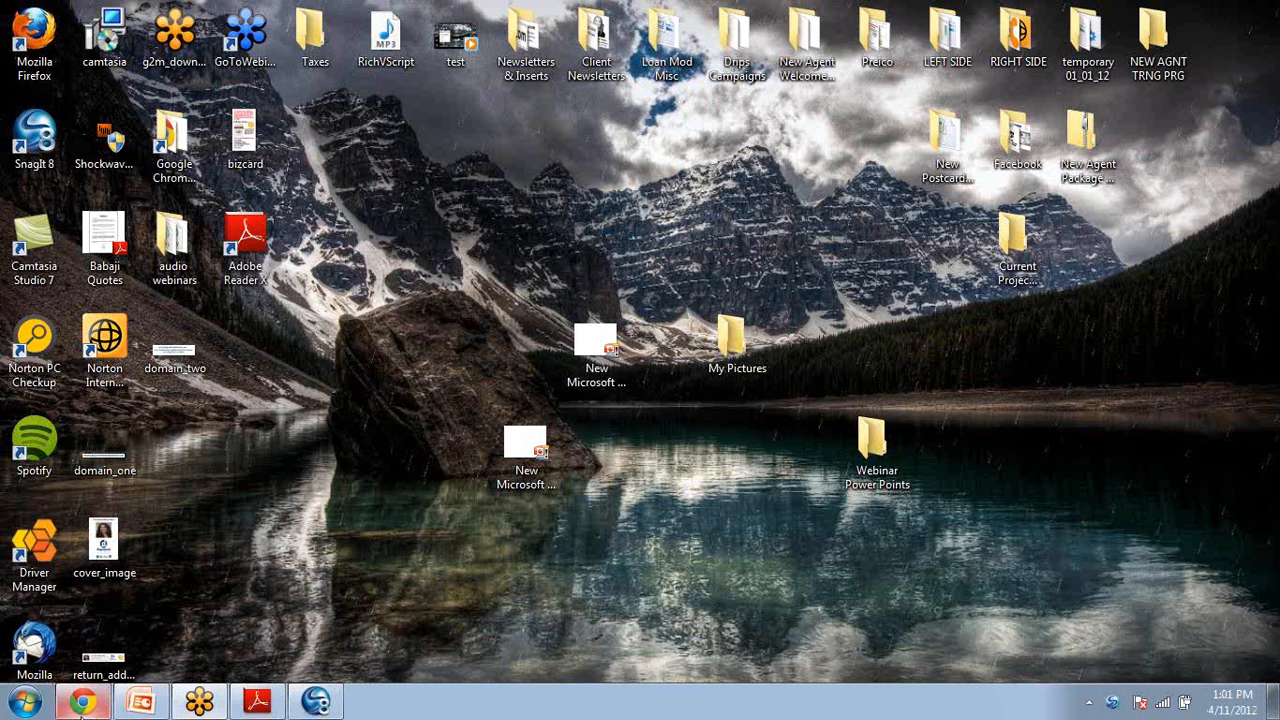
{"action": "left_click", "coordinate": [105, 698]}
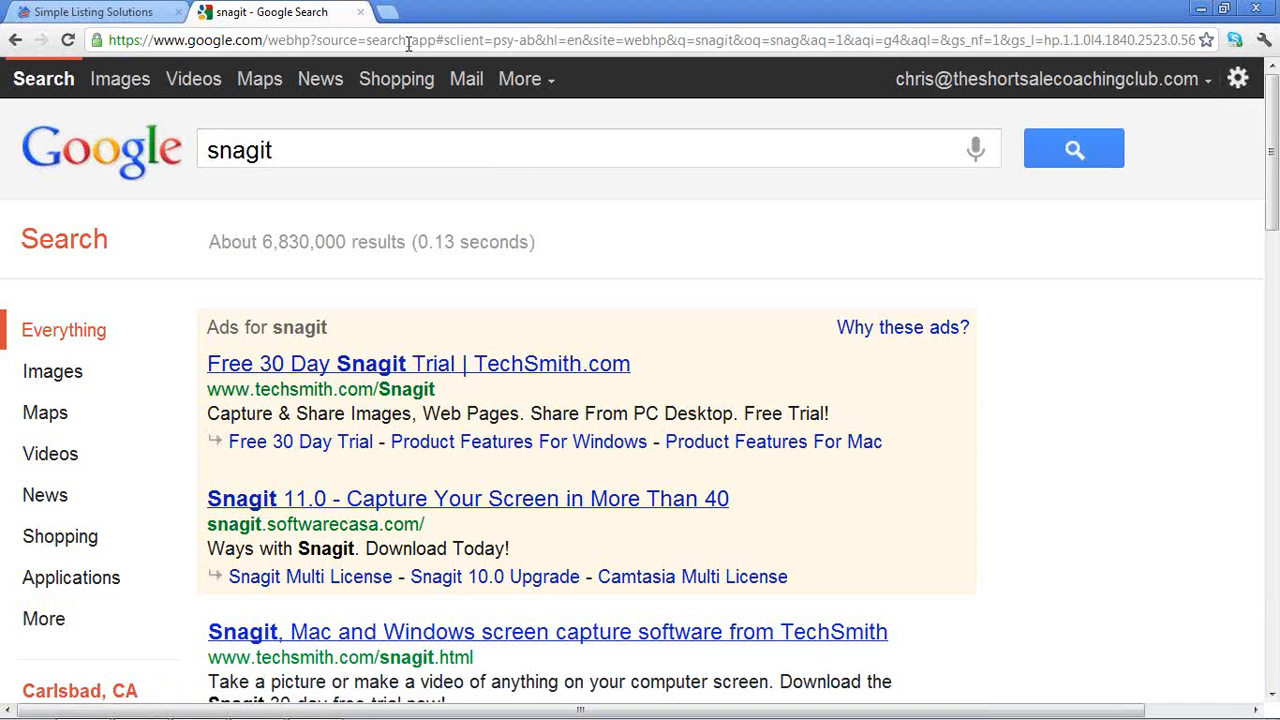
{"action": "left_click", "coordinate": [361, 12]}
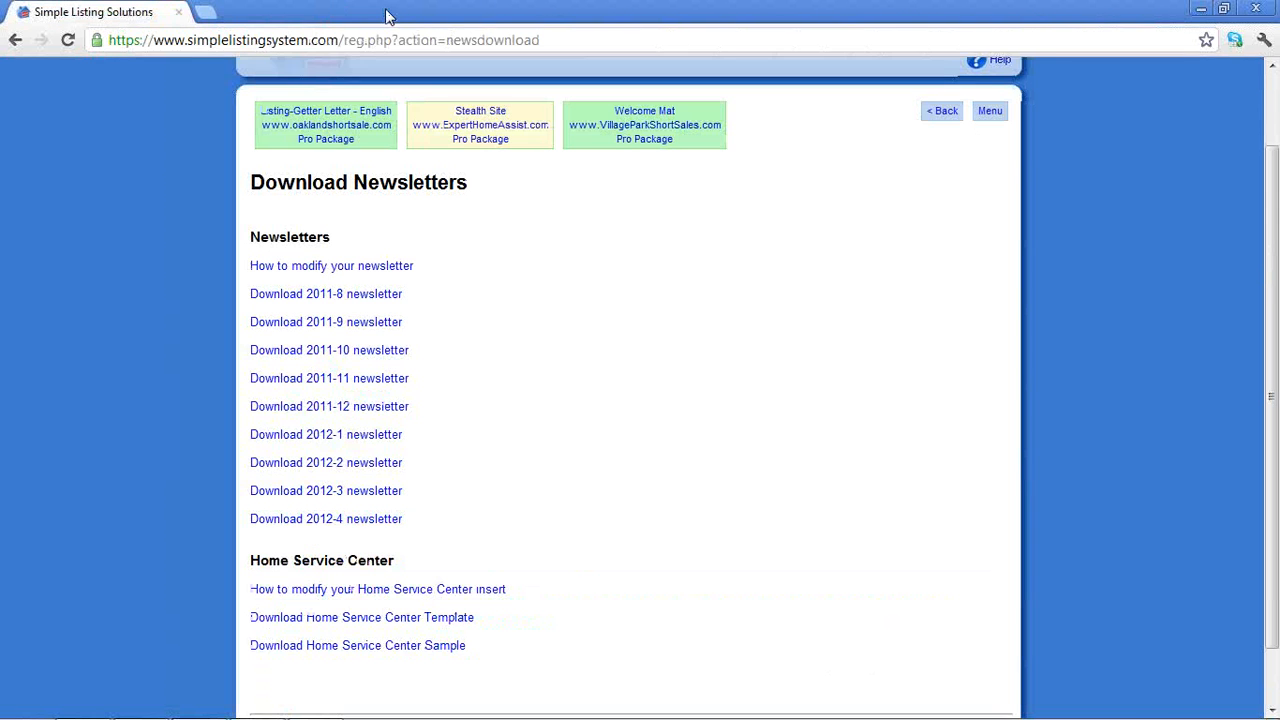
{"action": "key", "text": "ctrl+t"}
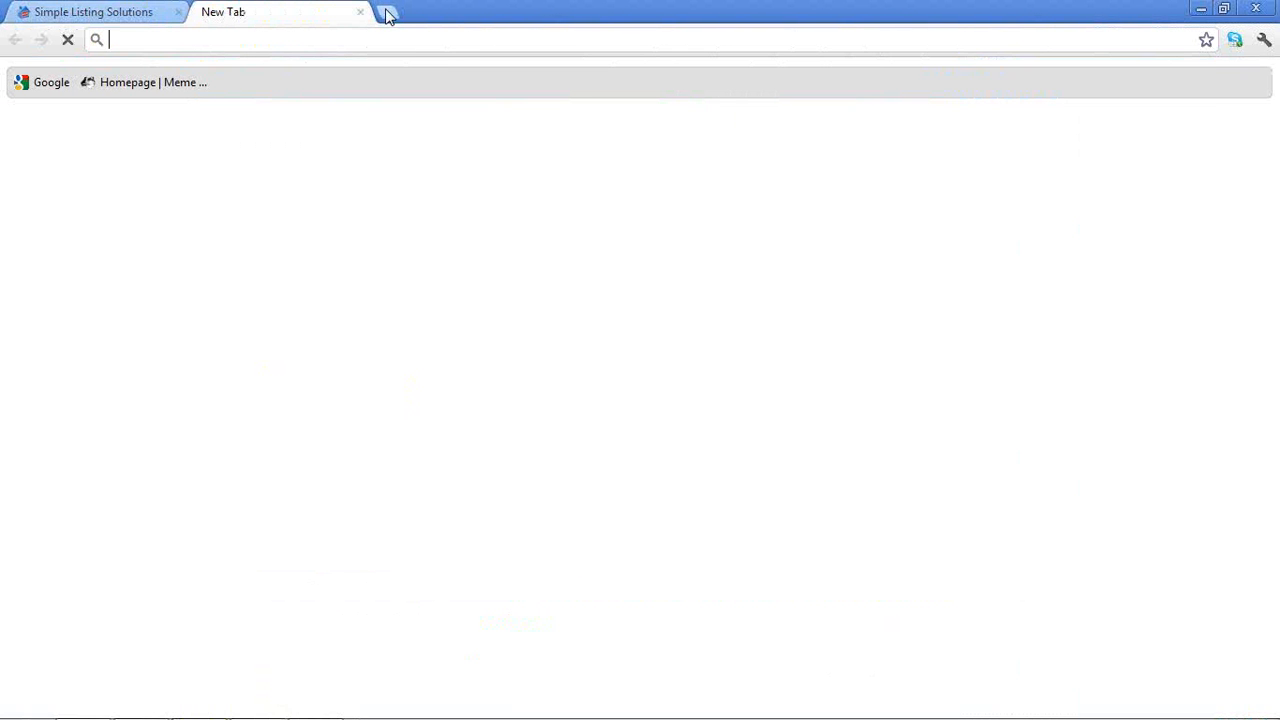
{"action": "type", "text": "pdfescap"}
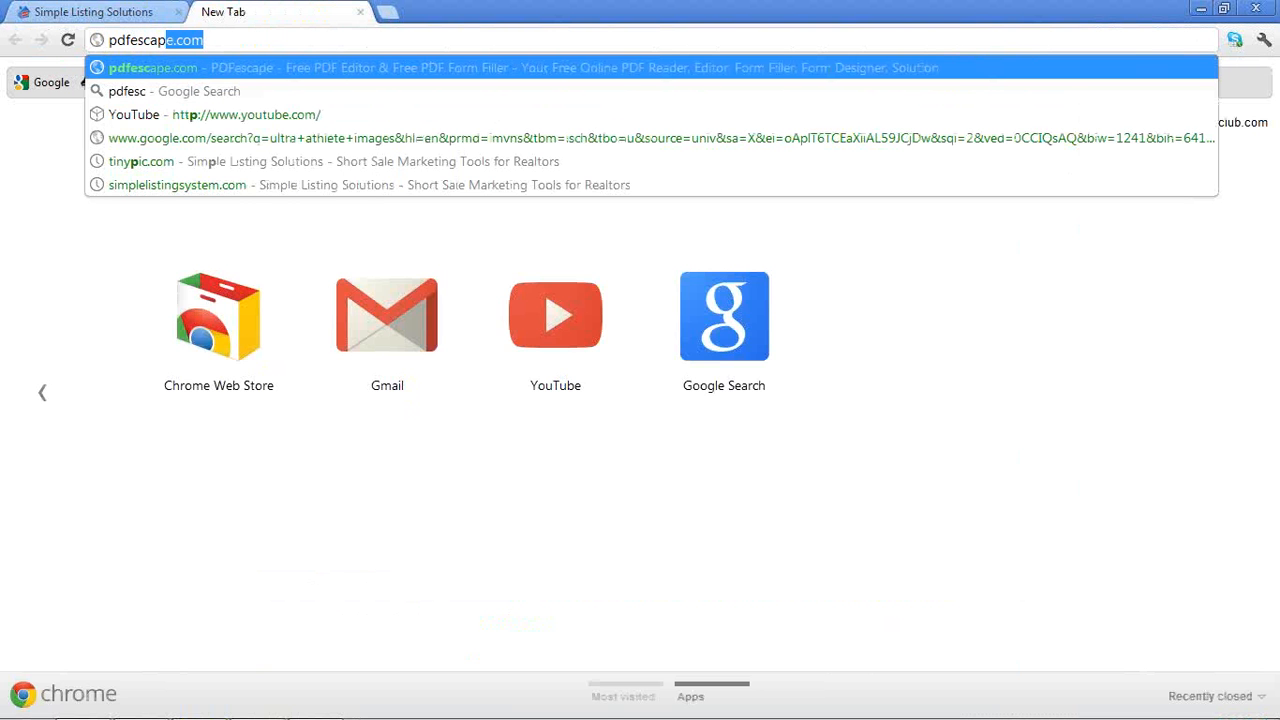
{"action": "type", "text": "e.com"}
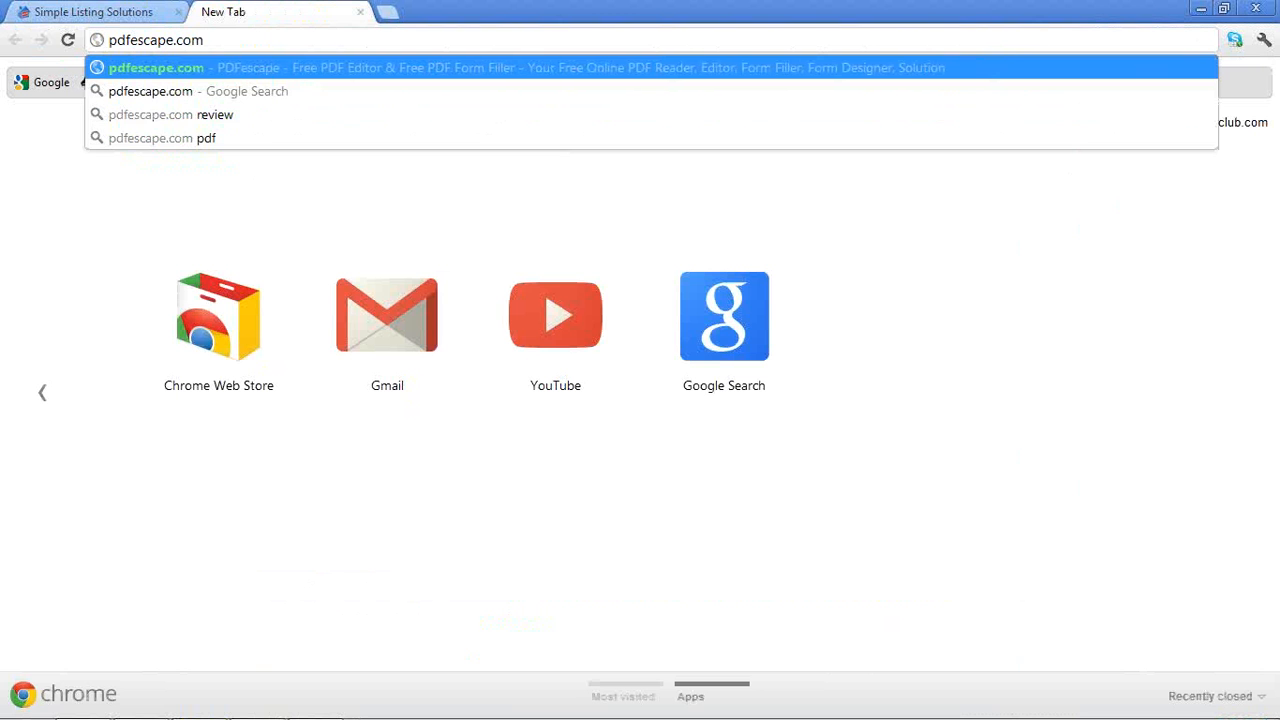
{"action": "key", "text": "Return"}
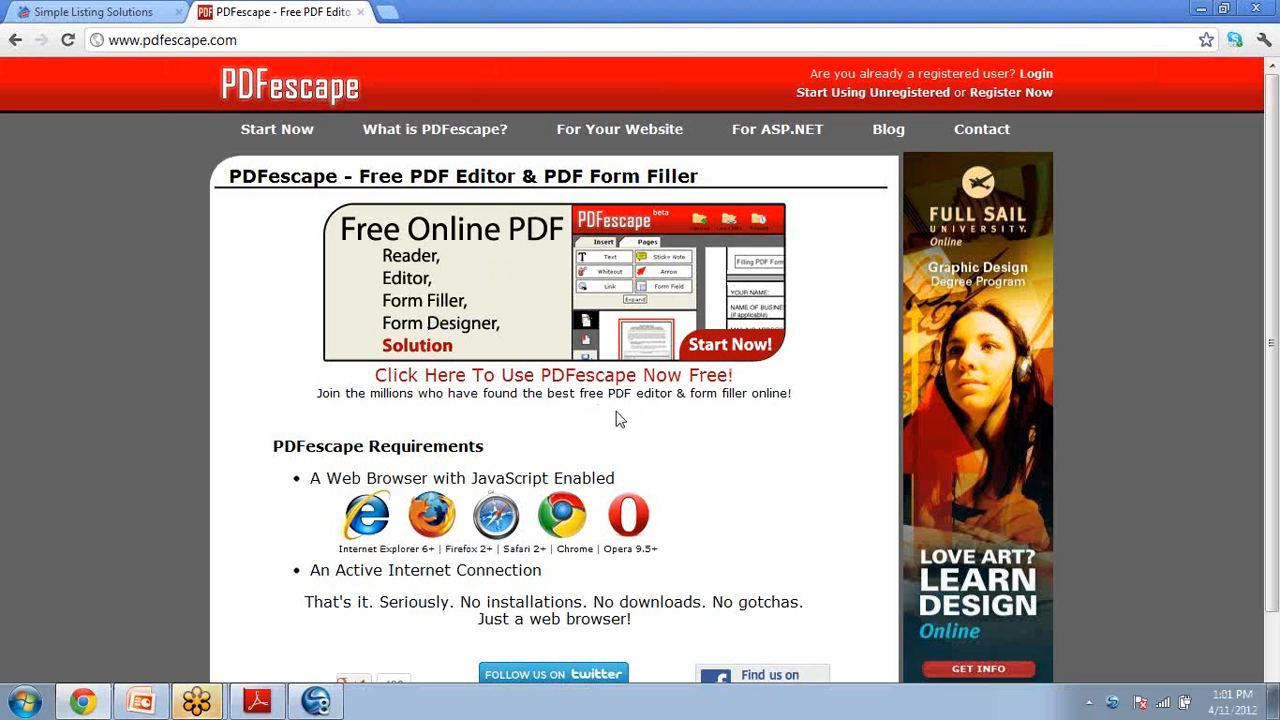
Choose to use PDFescape free now and start using it unregistered
{"action": "left_click", "coordinate": [441, 304]}
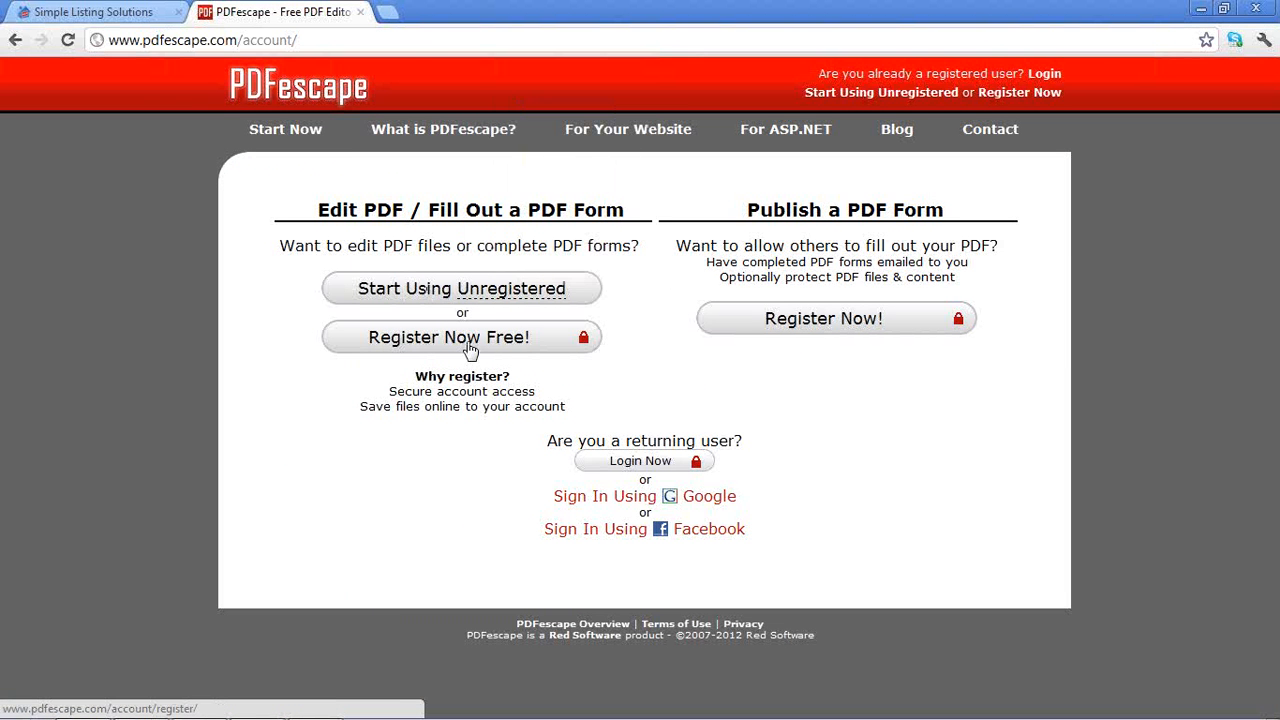
{"action": "left_click", "coordinate": [440, 295]}
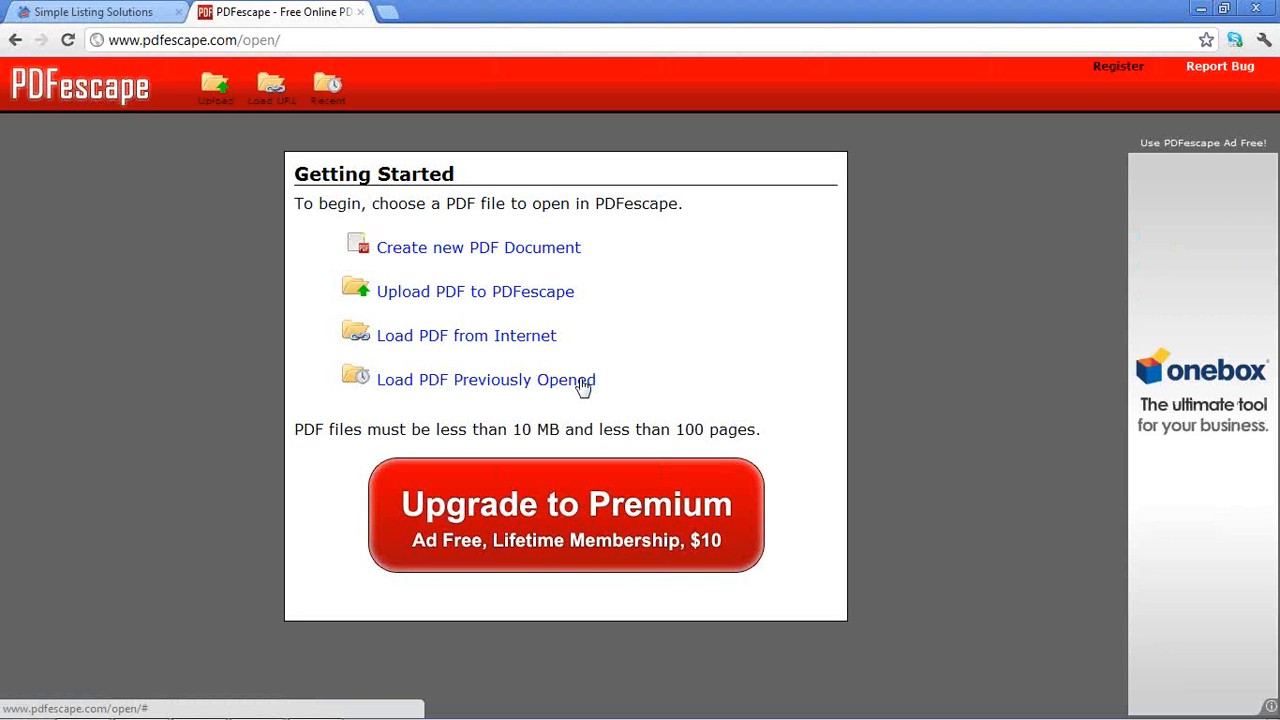
Select twm_newsletter_2012-4 from the Downloads folder and upload it to PDFescape
{"action": "left_click", "coordinate": [445, 296]}
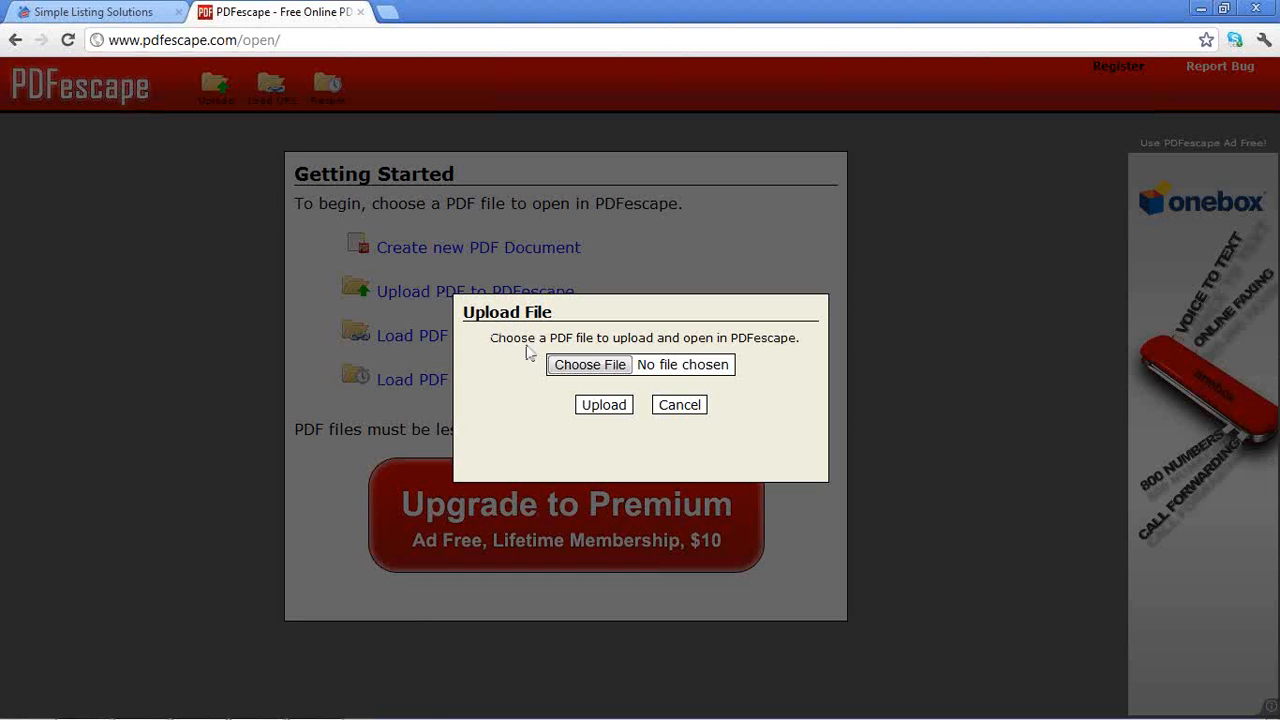
{"action": "left_click", "coordinate": [600, 366]}
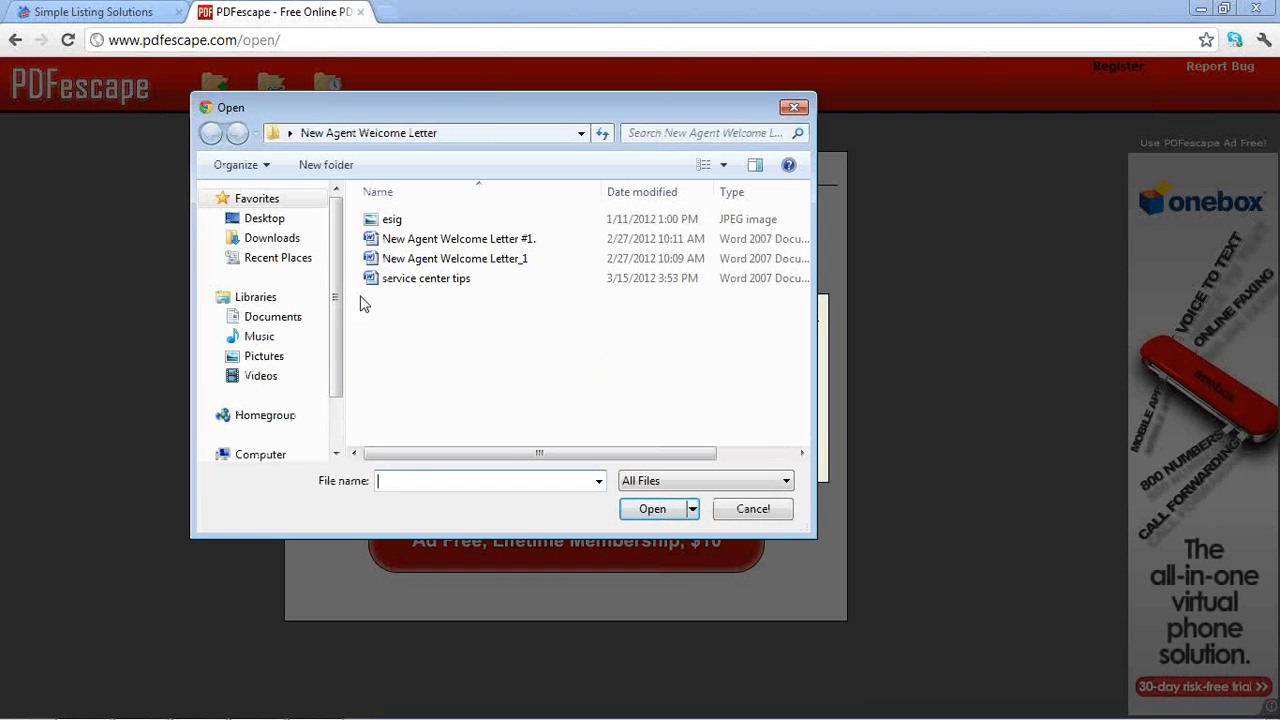
{"action": "left_click", "coordinate": [281, 242]}
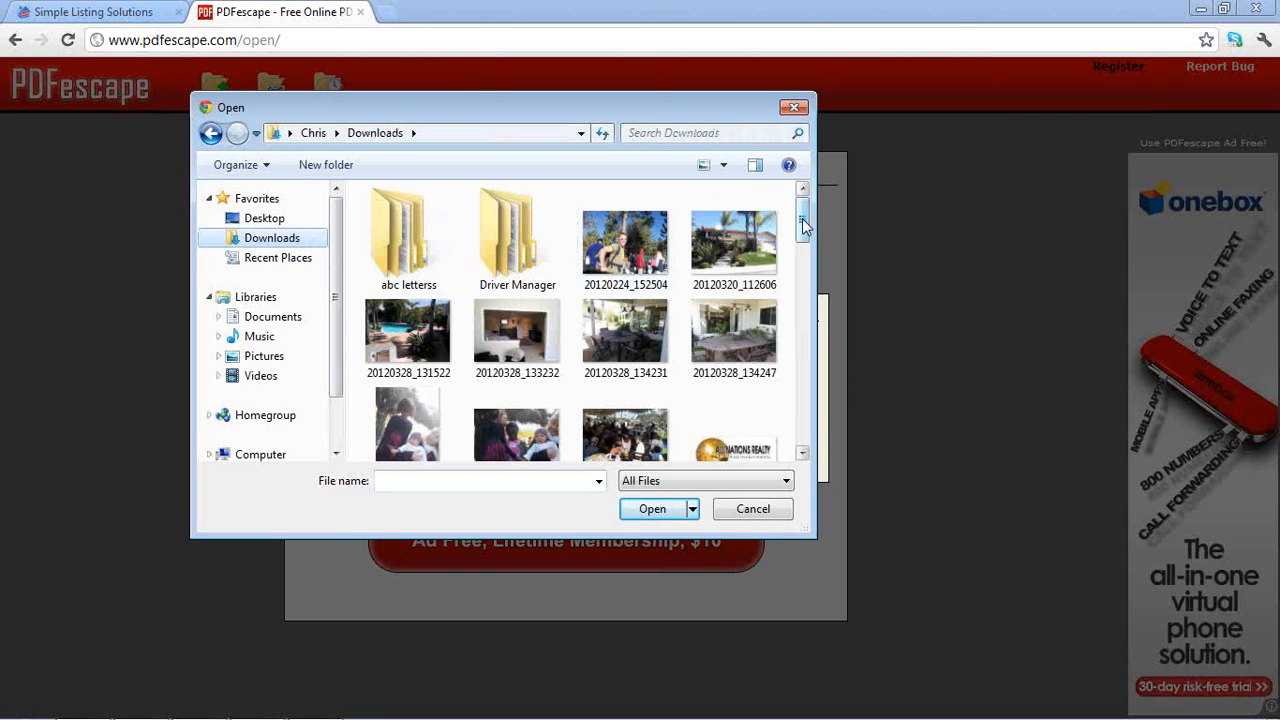
{"action": "left_click_drag", "start_coordinate": [804, 225], "coordinate": [801, 452]}
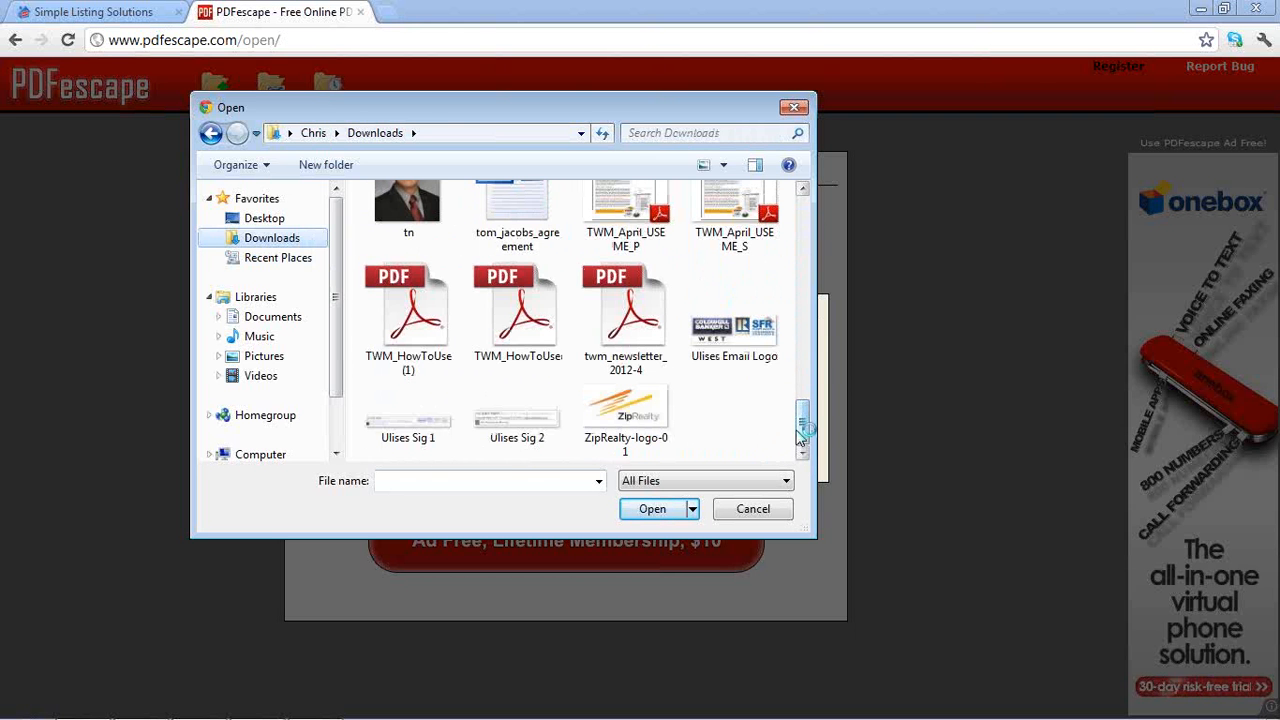
{"action": "left_click", "coordinate": [640, 331]}
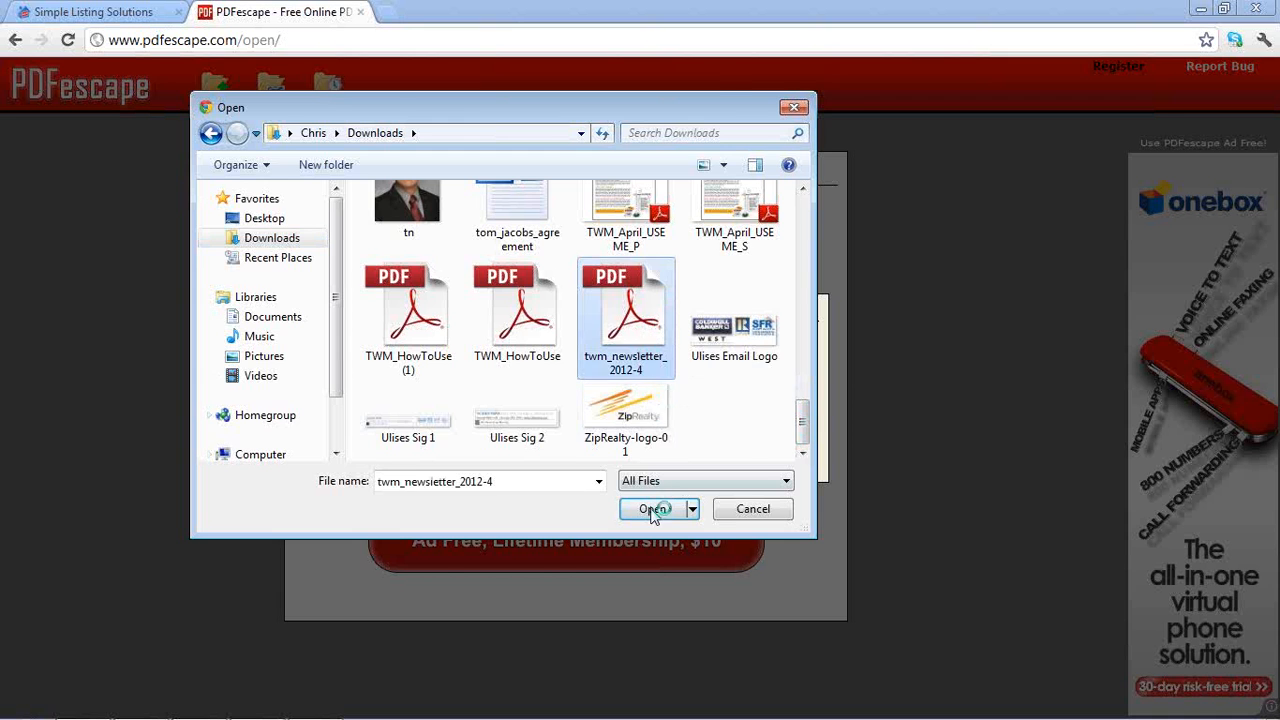
{"action": "left_click", "coordinate": [653, 509]}
{"action": "left_click", "coordinate": [607, 406]}
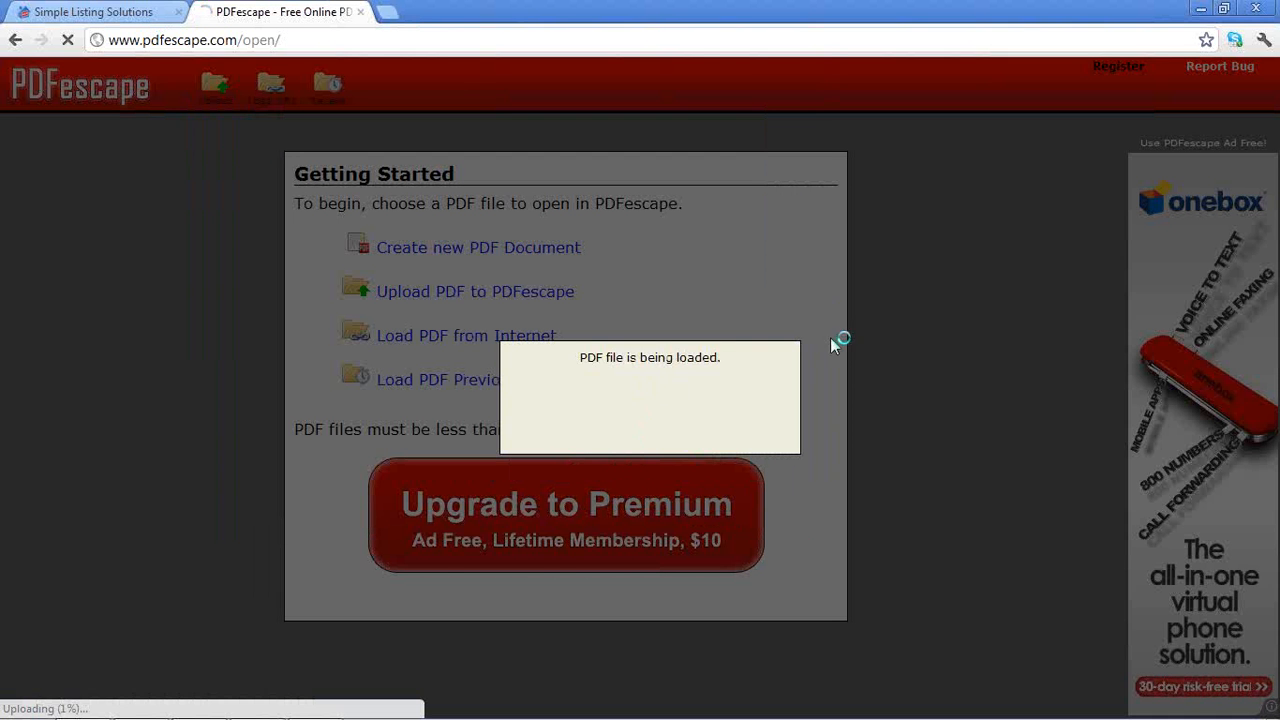
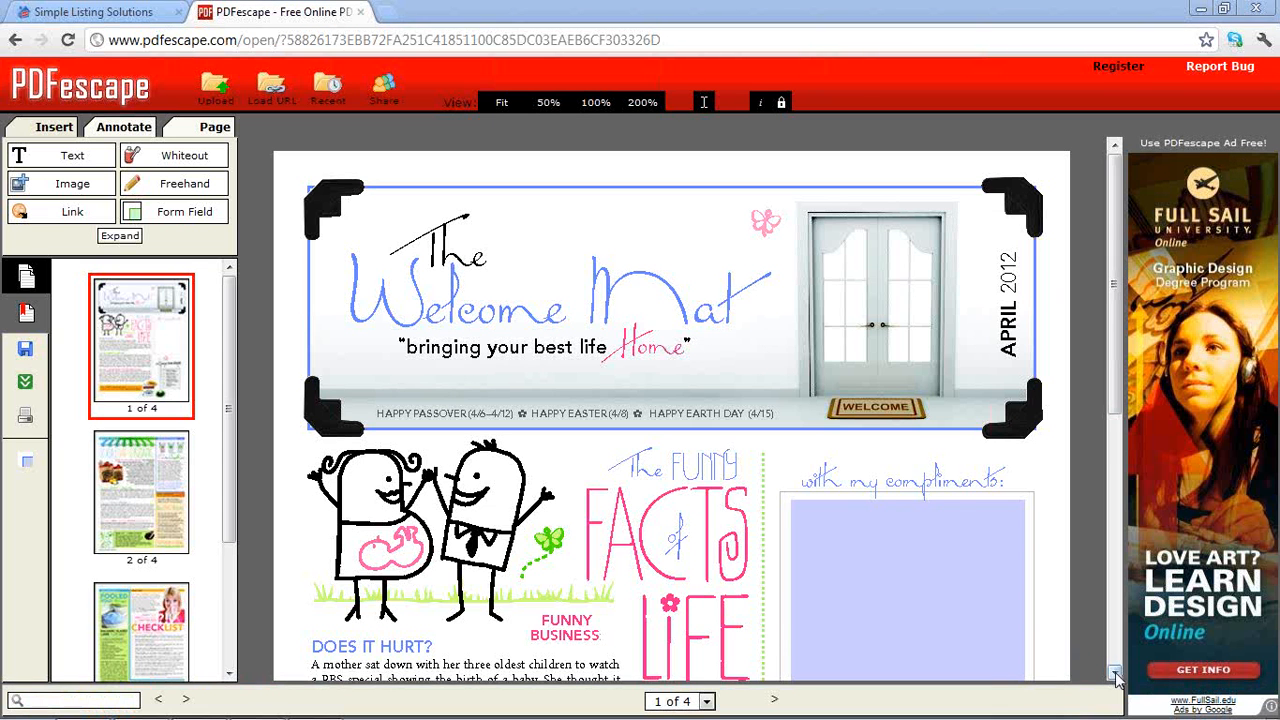
Upload cover_image.jpg from the Desktop as a new image for page 1
{"action": "scroll", "coordinate": [810, 446], "scroll_direction": "down", "scroll_amount": 3}
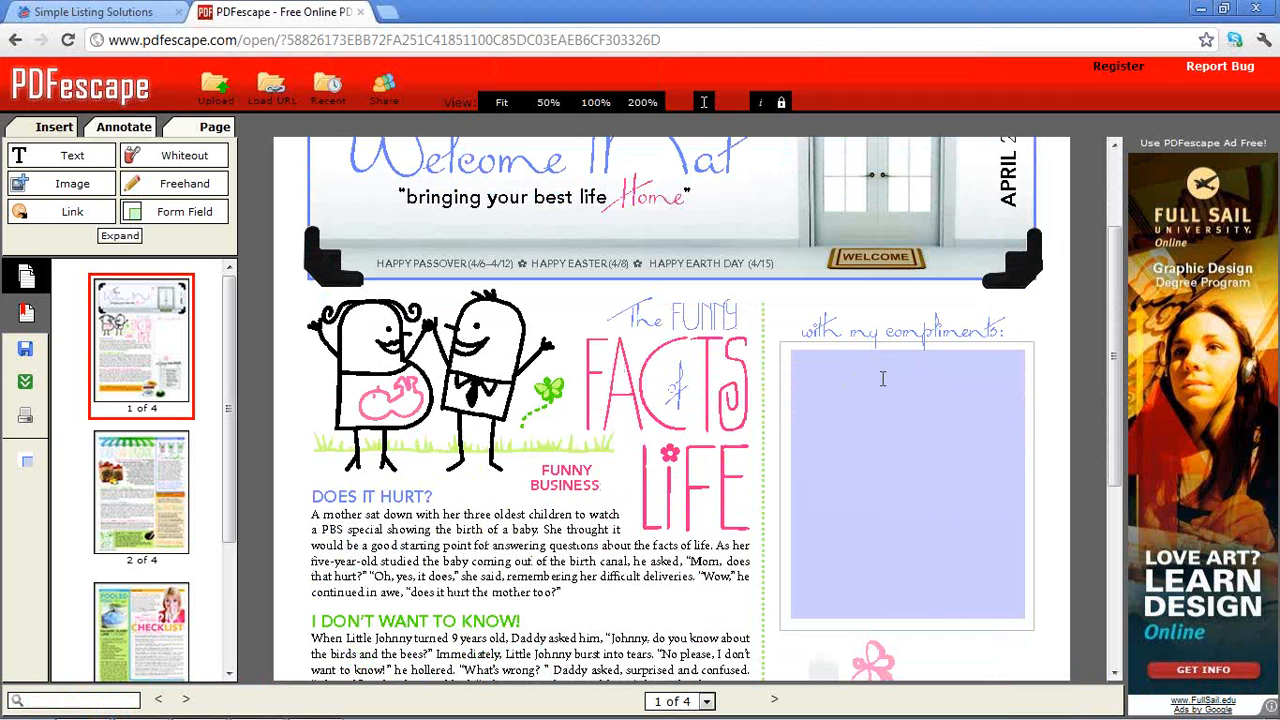
{"action": "left_click", "coordinate": [70, 188]}
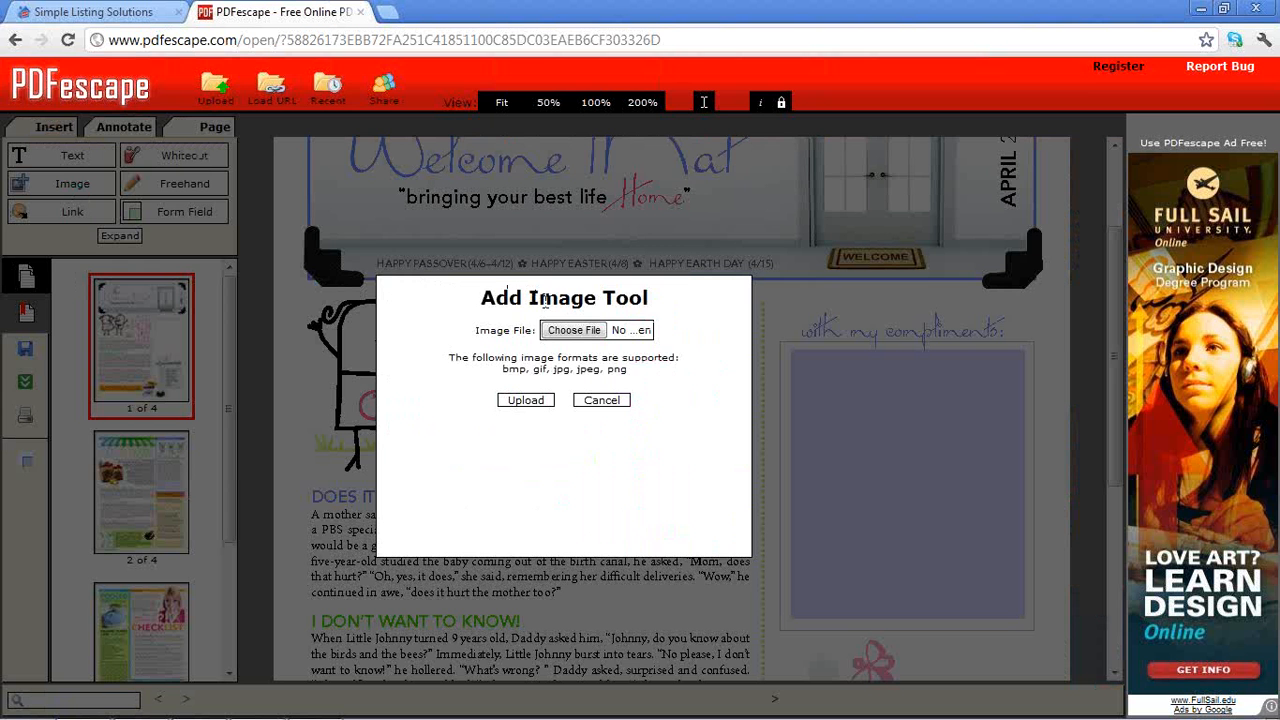
{"action": "left_click", "coordinate": [574, 330]}
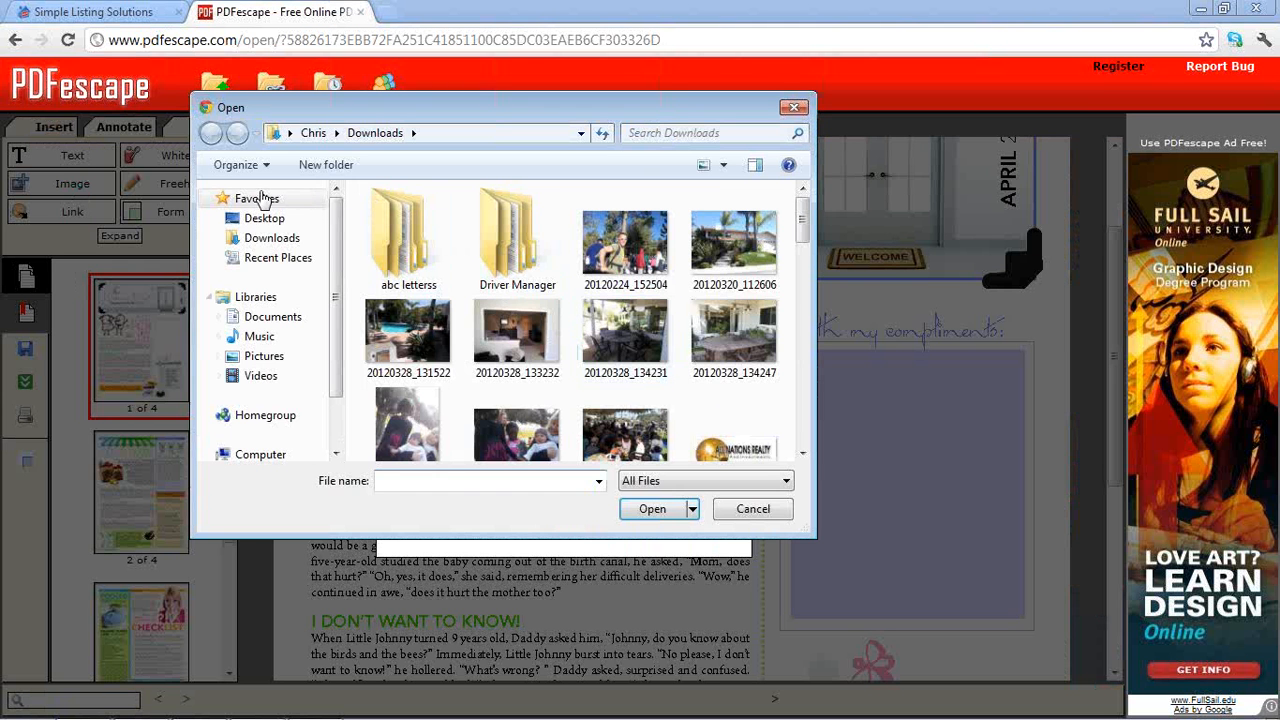
{"action": "left_click", "coordinate": [257, 222]}
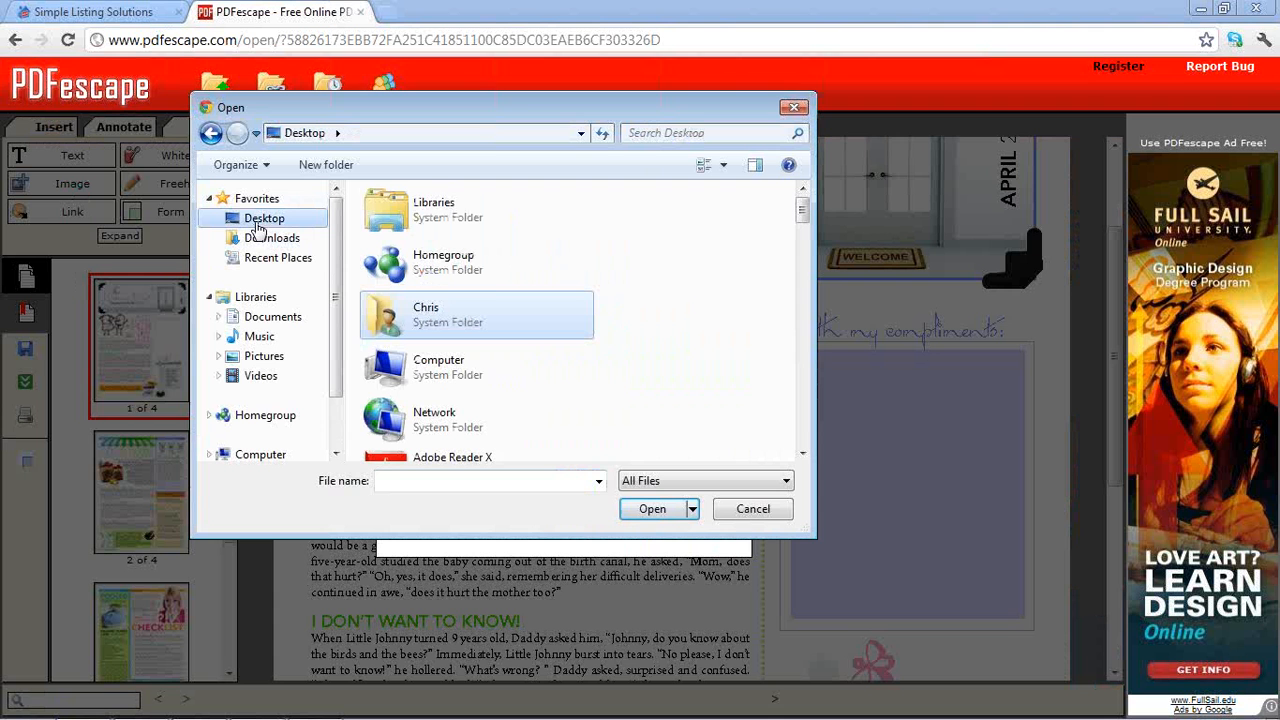
{"action": "left_click", "coordinate": [398, 483]}
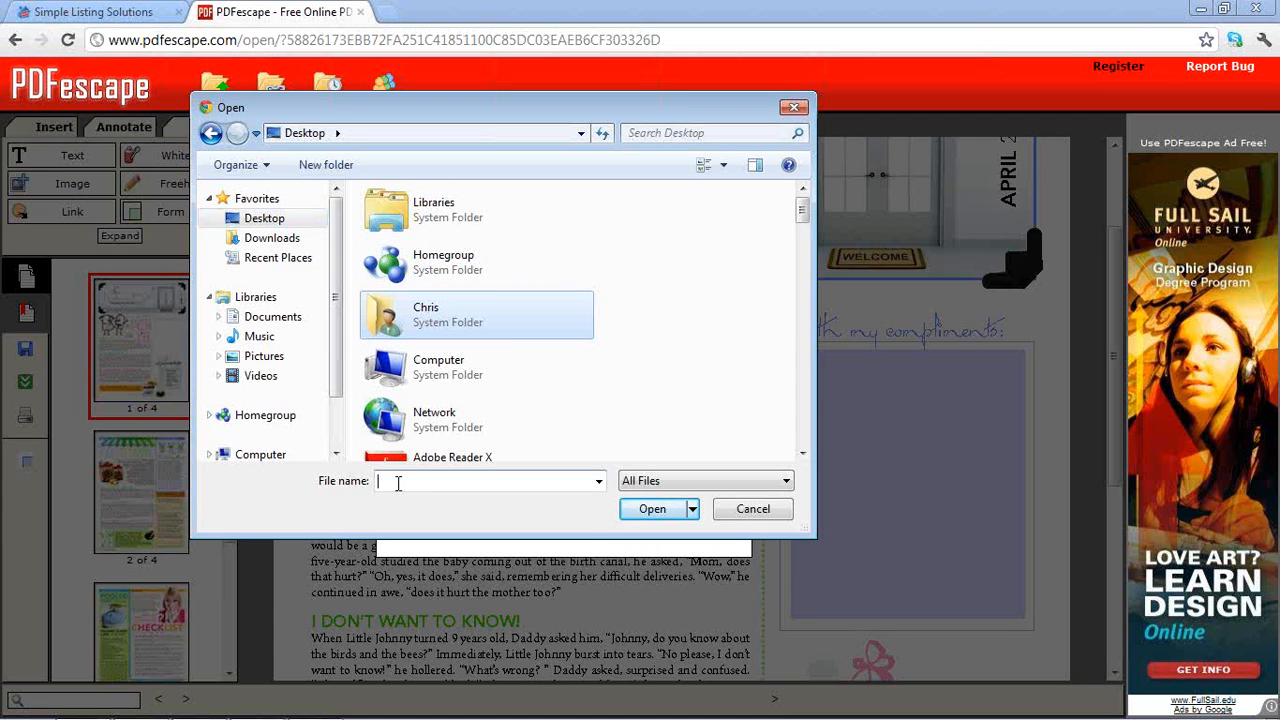
{"action": "type", "text": "c"}
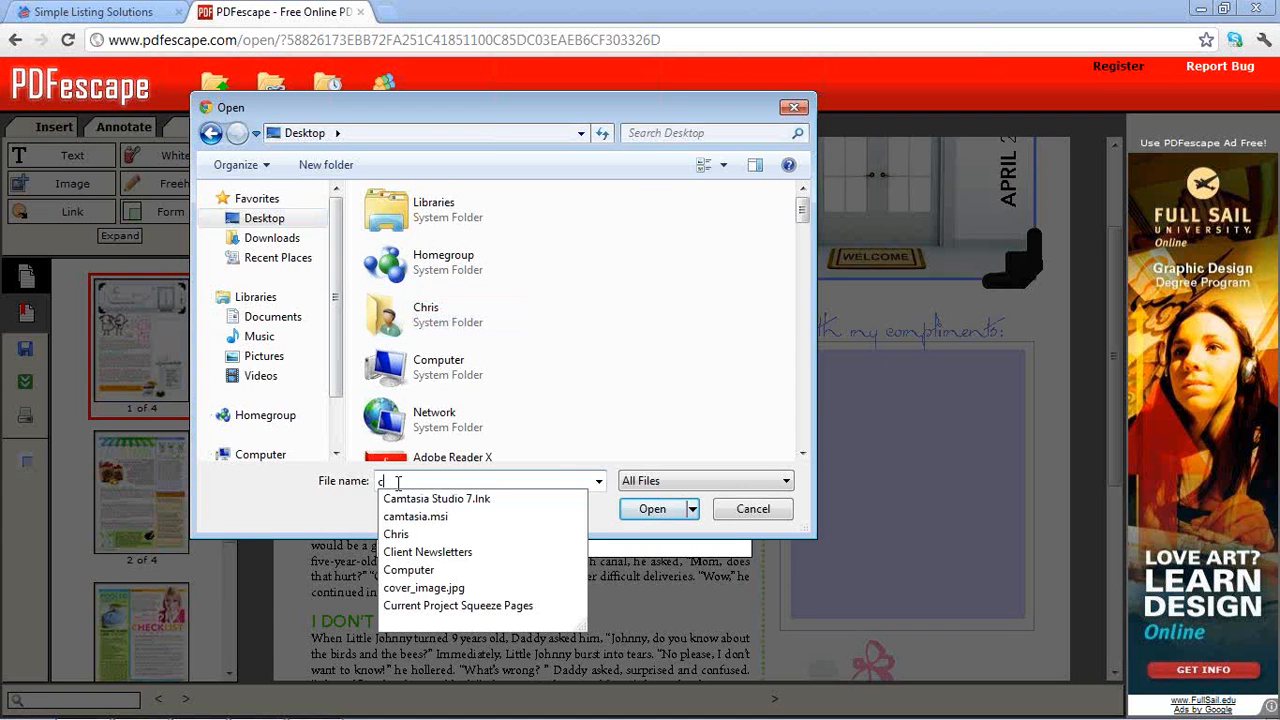
{"action": "left_click", "coordinate": [413, 590]}
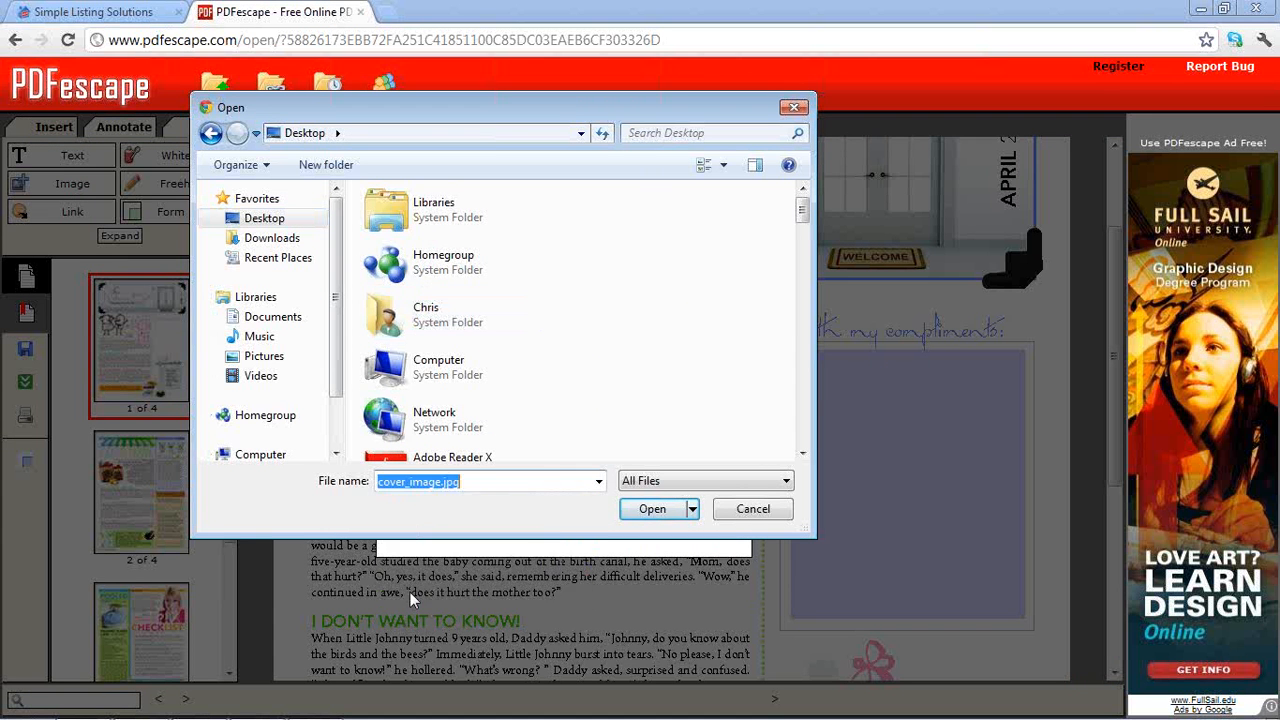
{"action": "left_click", "coordinate": [630, 512]}
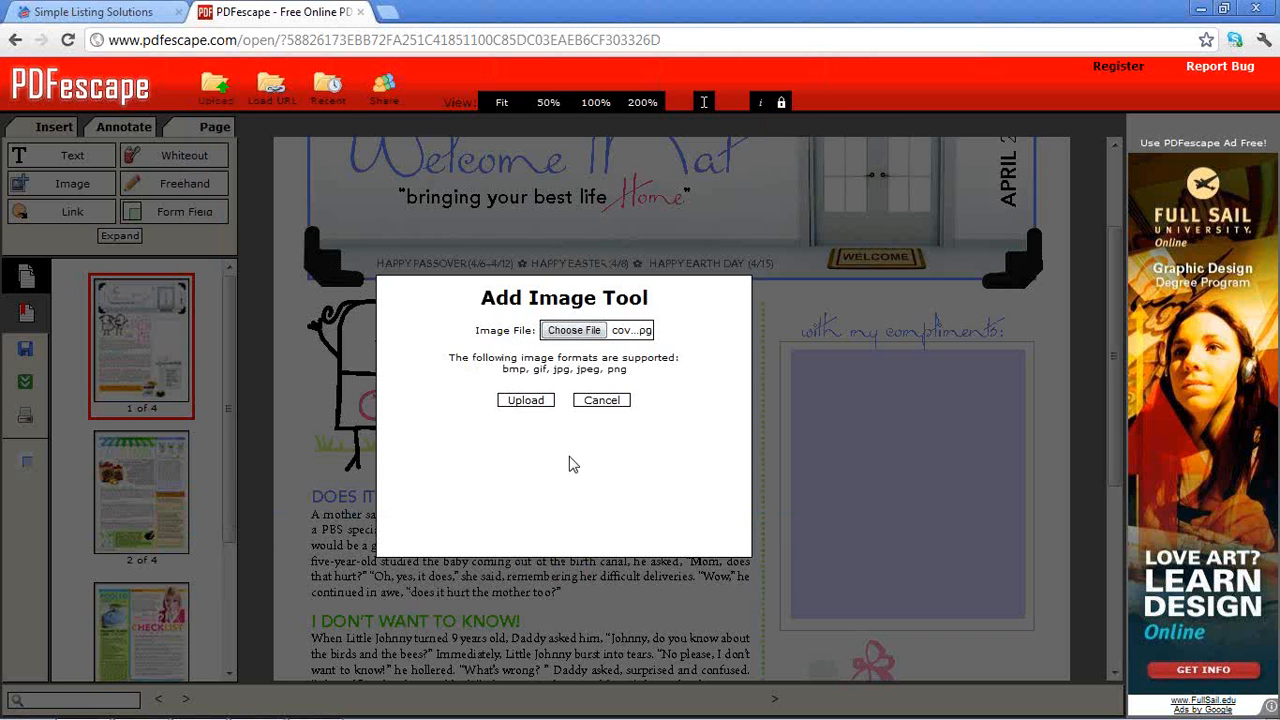
{"action": "left_click", "coordinate": [525, 400]}
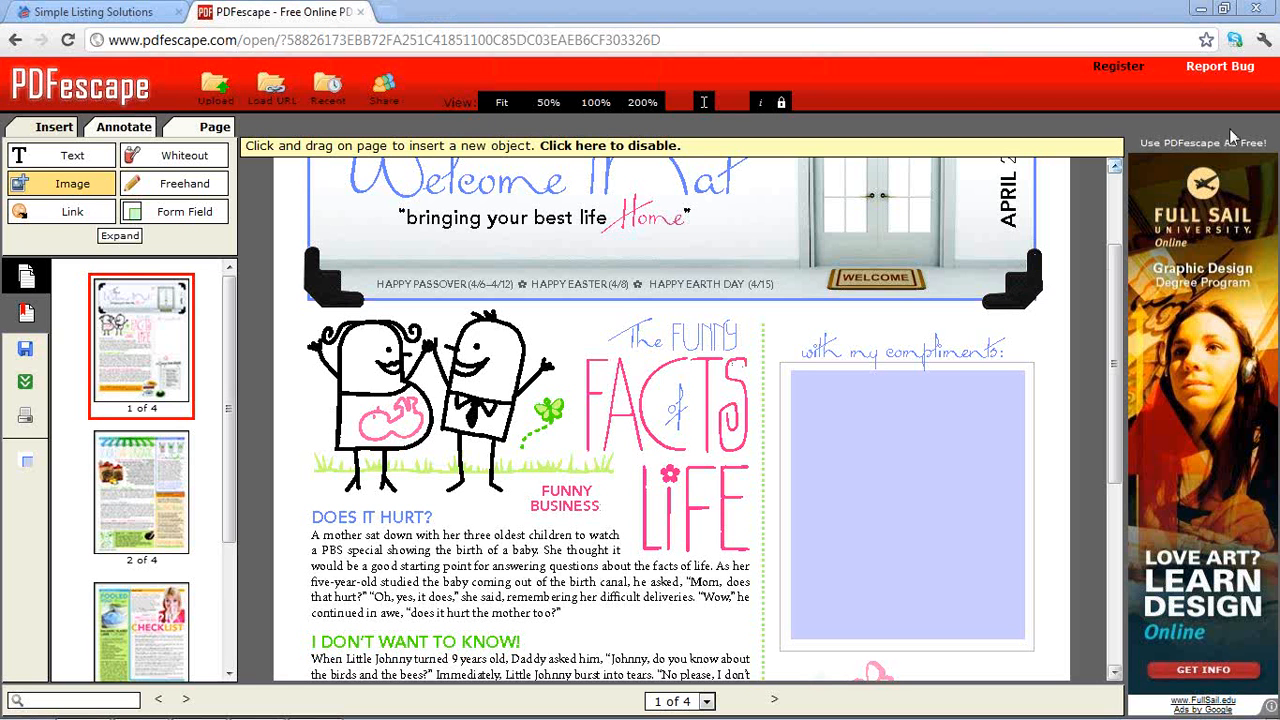
Place the business-card image in the 'with my compliments' box and enlarge it to fill it
{"action": "left_click", "coordinate": [784, 372]}
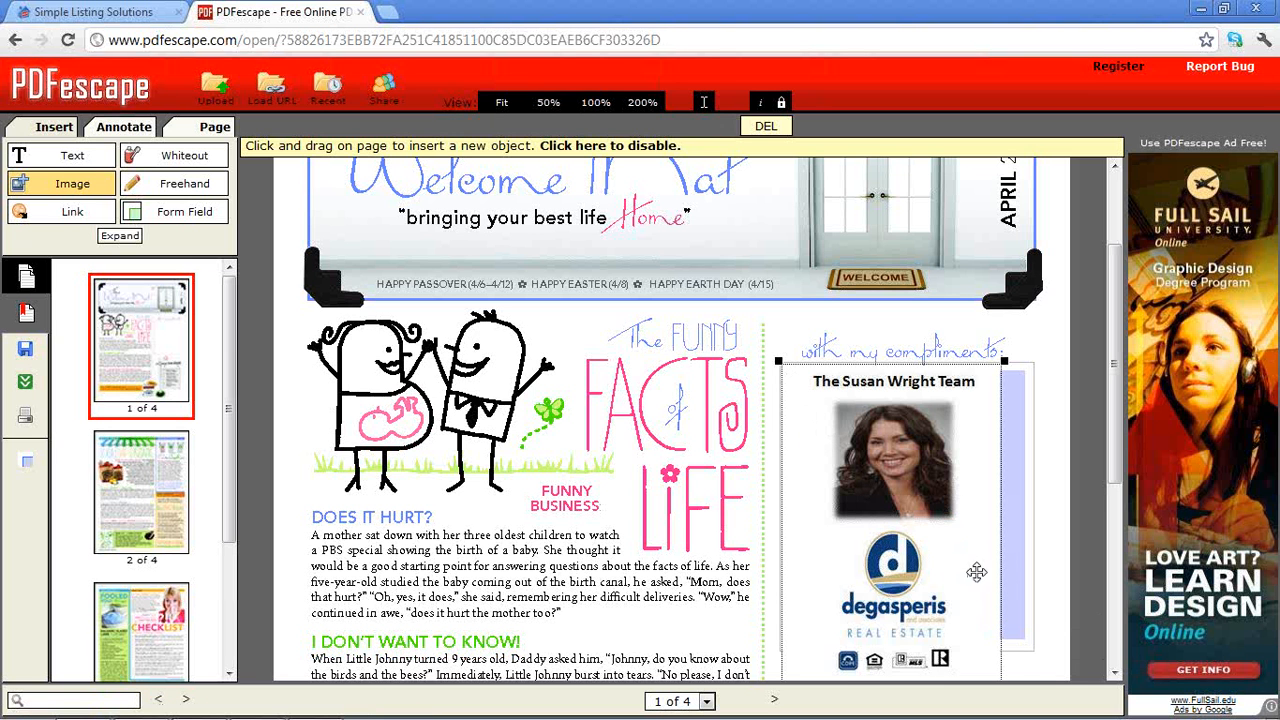
{"action": "mouse_move", "coordinate": [973, 561]}
{"action": "left_mouse_down"}
{"action": "mouse_move", "coordinate": [968, 541]}
{"action": "mouse_move", "coordinate": [971, 558]}
{"action": "left_mouse_up"}
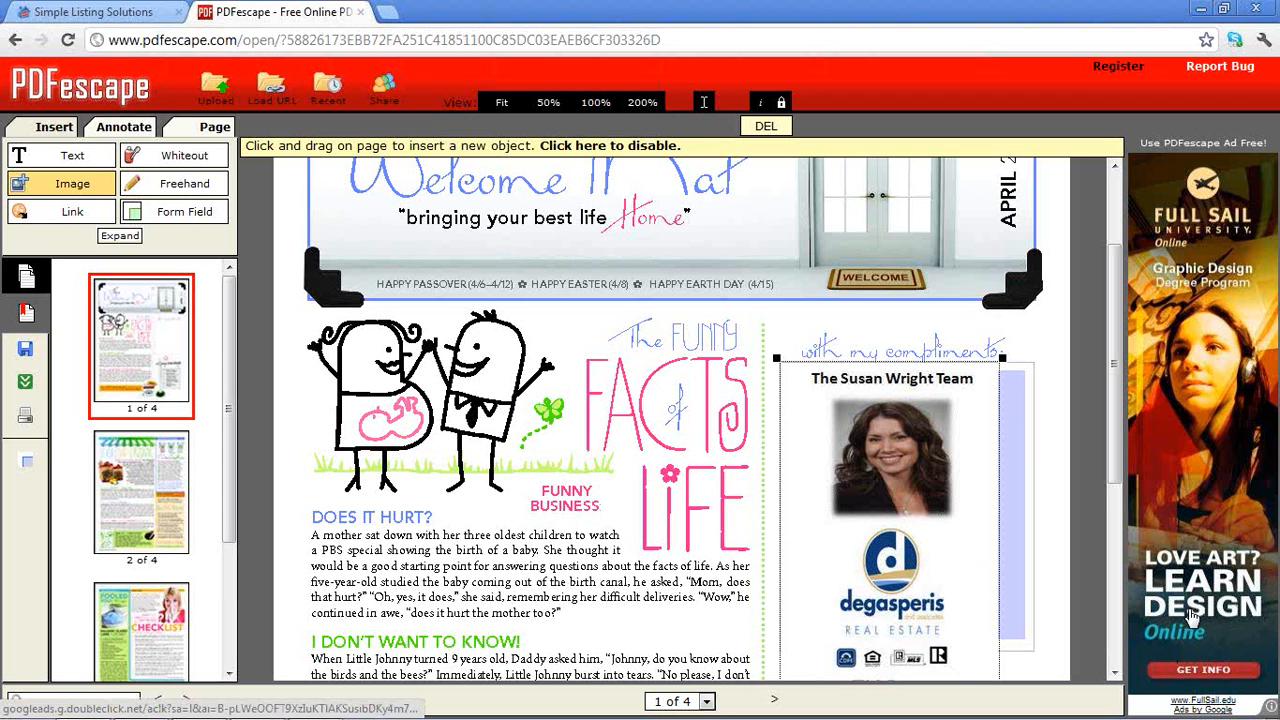
{"action": "left_click_drag", "start_coordinate": [965, 580], "coordinate": [958, 552]}
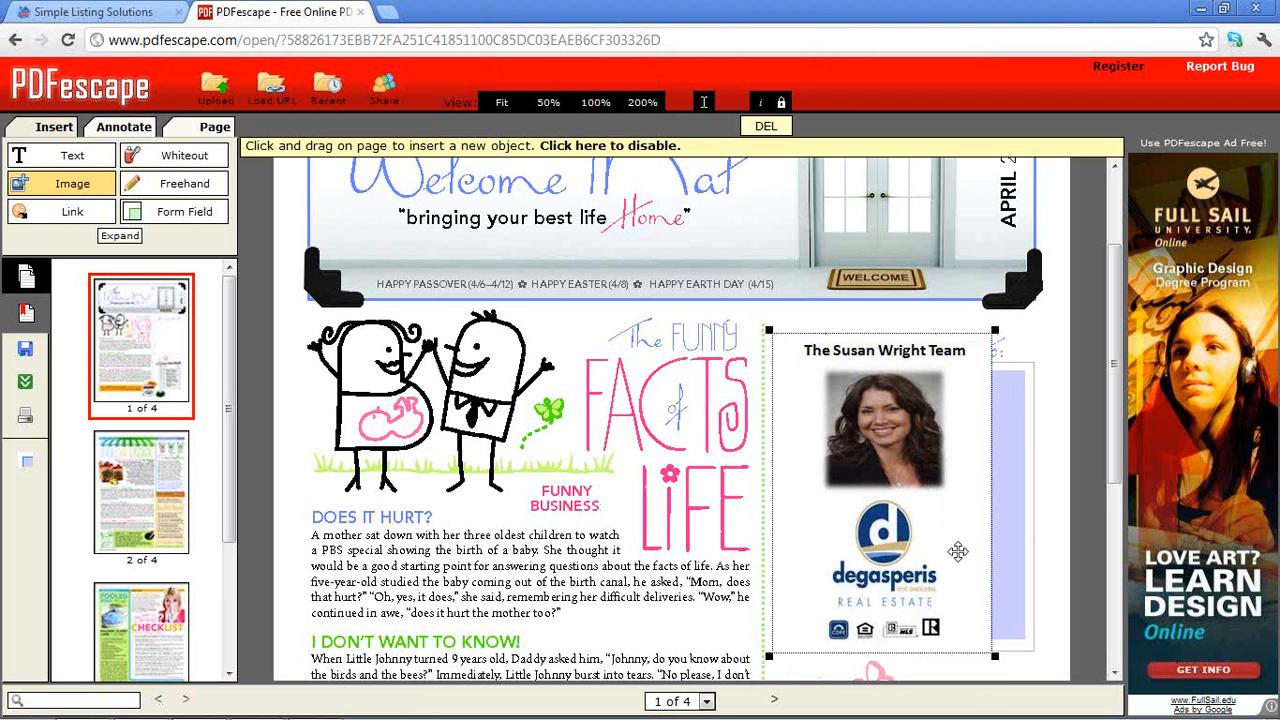
{"action": "left_click_drag", "start_coordinate": [994, 655], "coordinate": [1035, 652]}
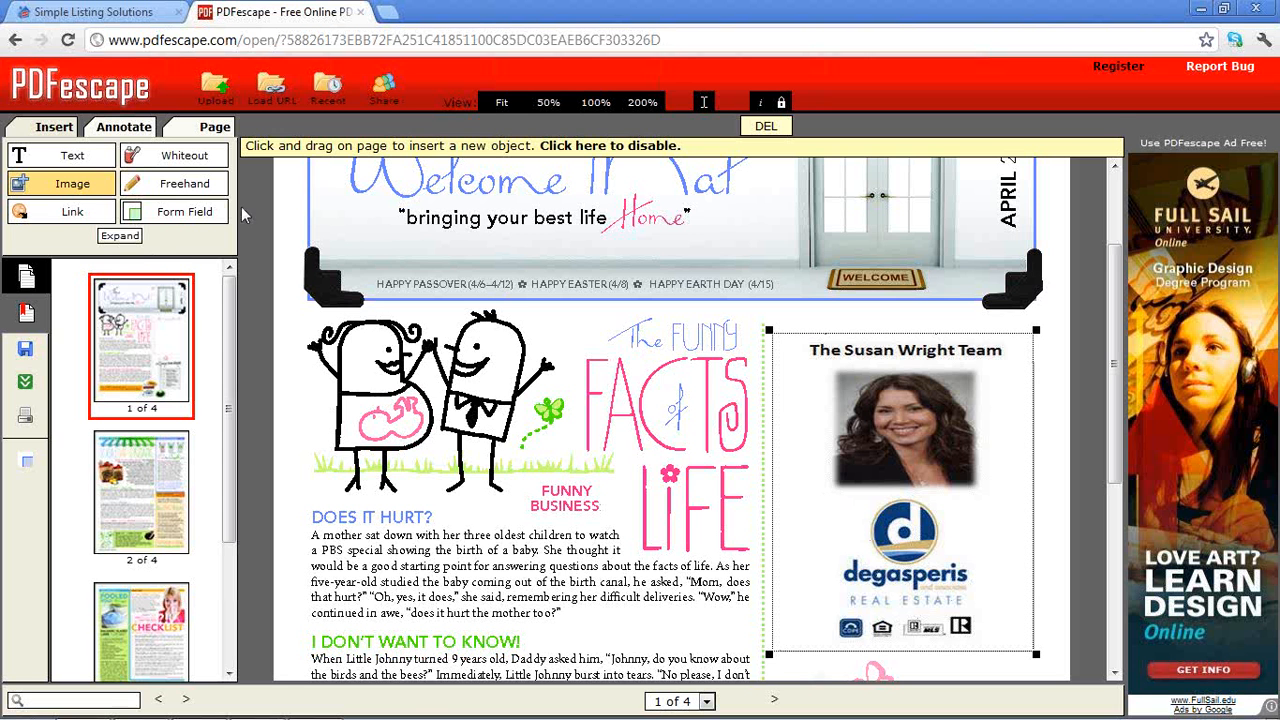
Upload domain_one.jpg as a new image to insert
{"action": "left_click", "coordinate": [68, 187]}
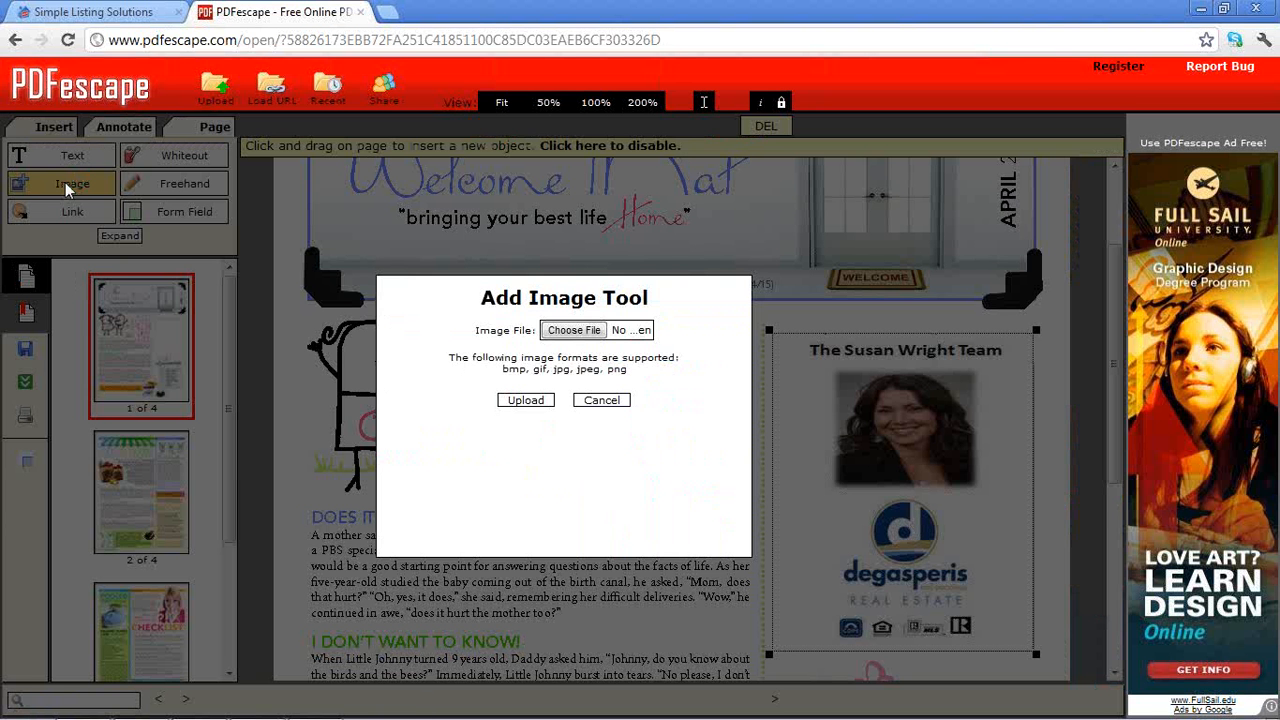
{"action": "left_click", "coordinate": [575, 332]}
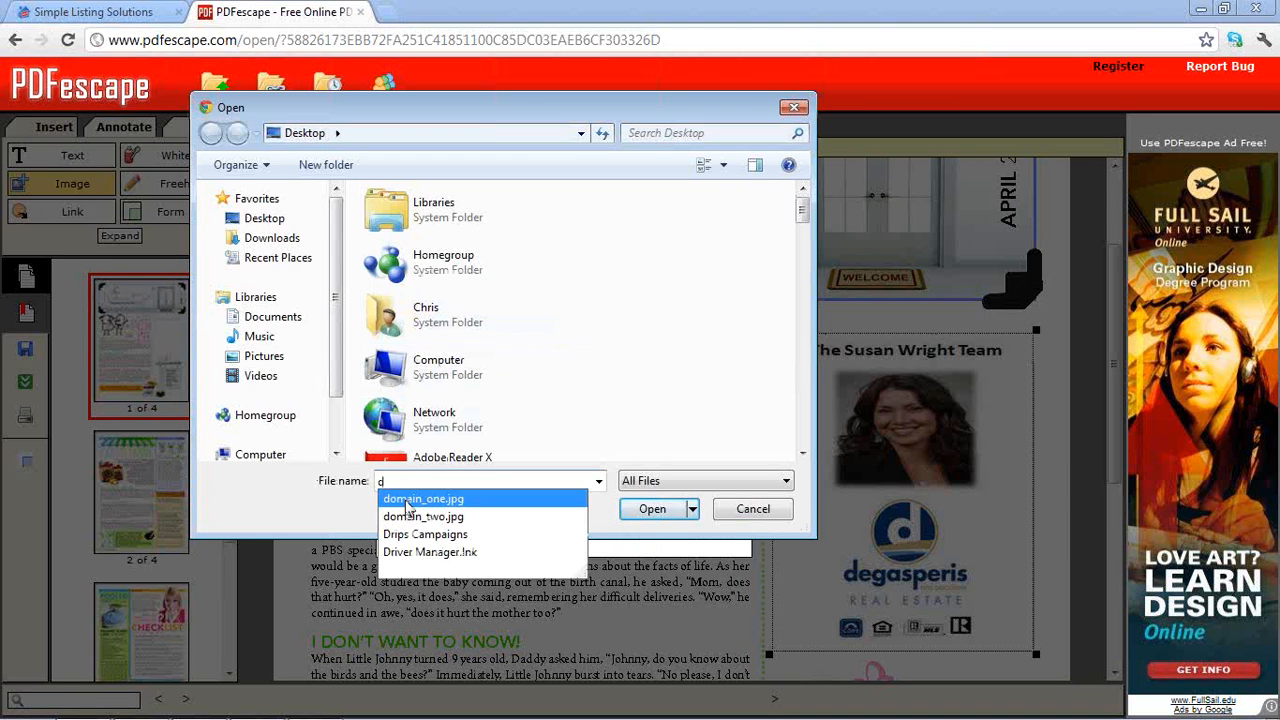
{"action": "left_click", "coordinate": [407, 500]}
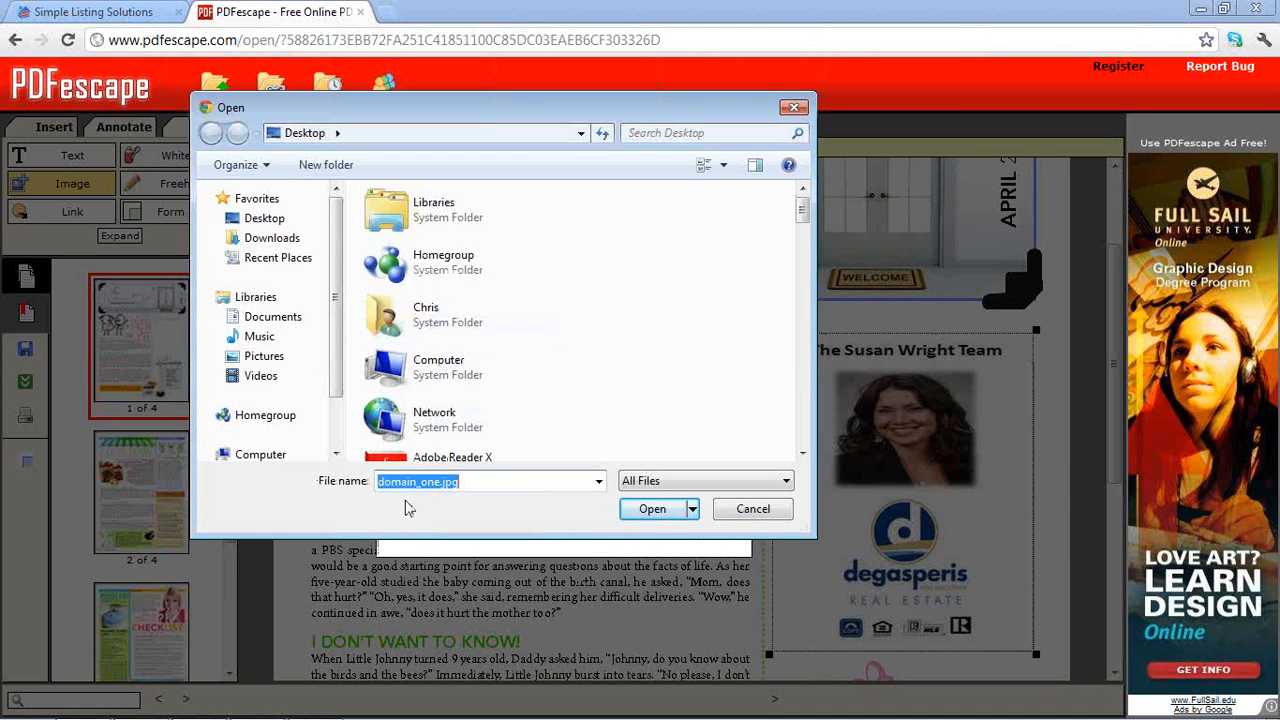
{"action": "left_click", "coordinate": [628, 514]}
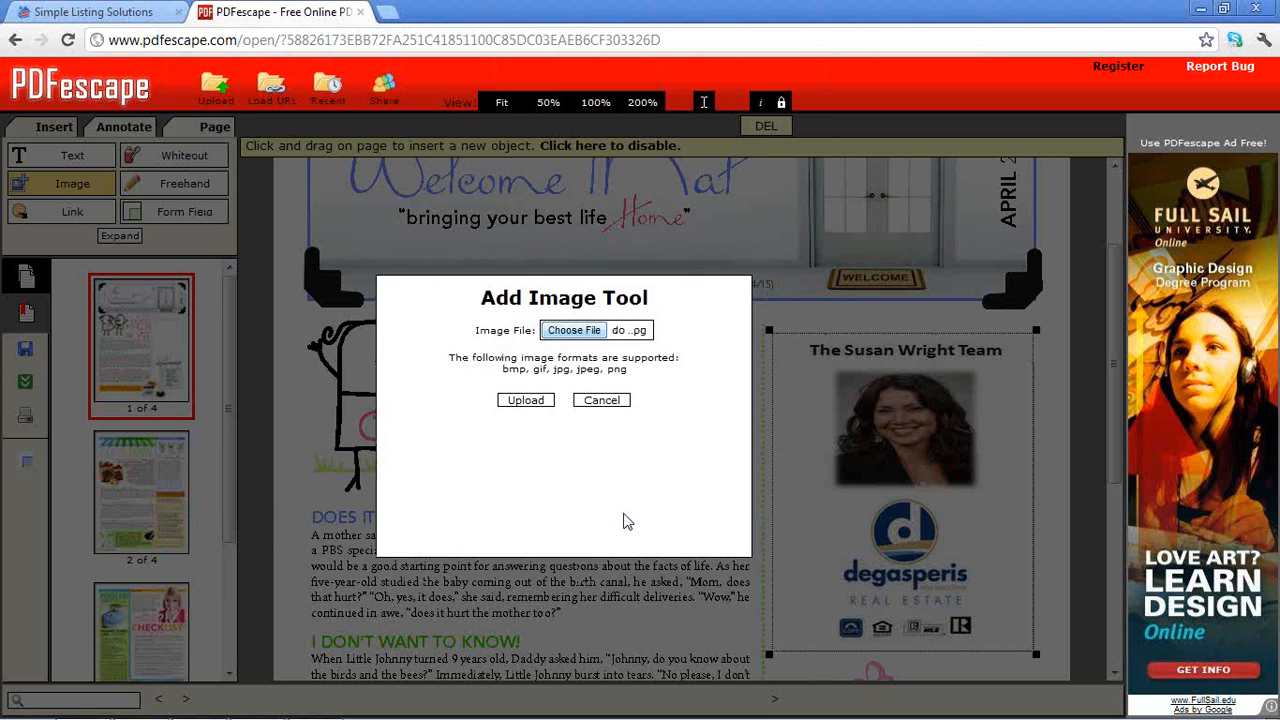
{"action": "left_click", "coordinate": [516, 401]}
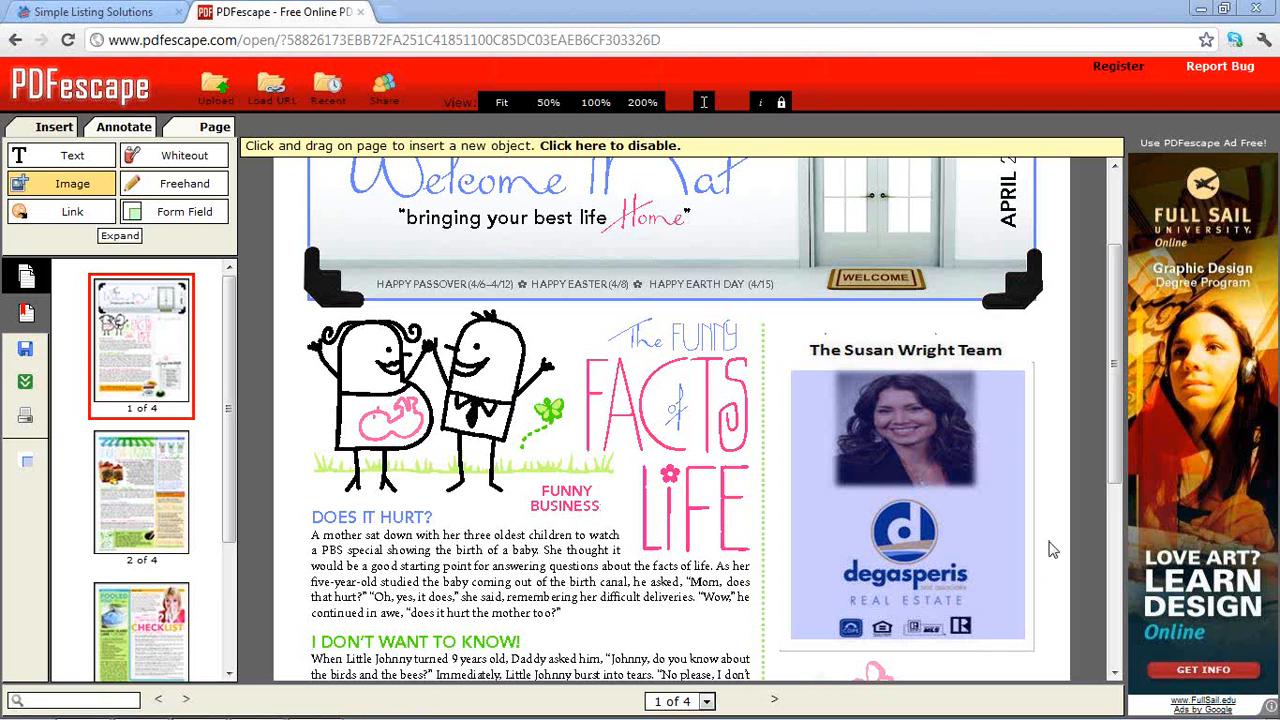
Drag the website image over the blank bar below the book offer
{"action": "left_click_drag", "start_coordinate": [1117, 487], "coordinate": [1117, 668]}
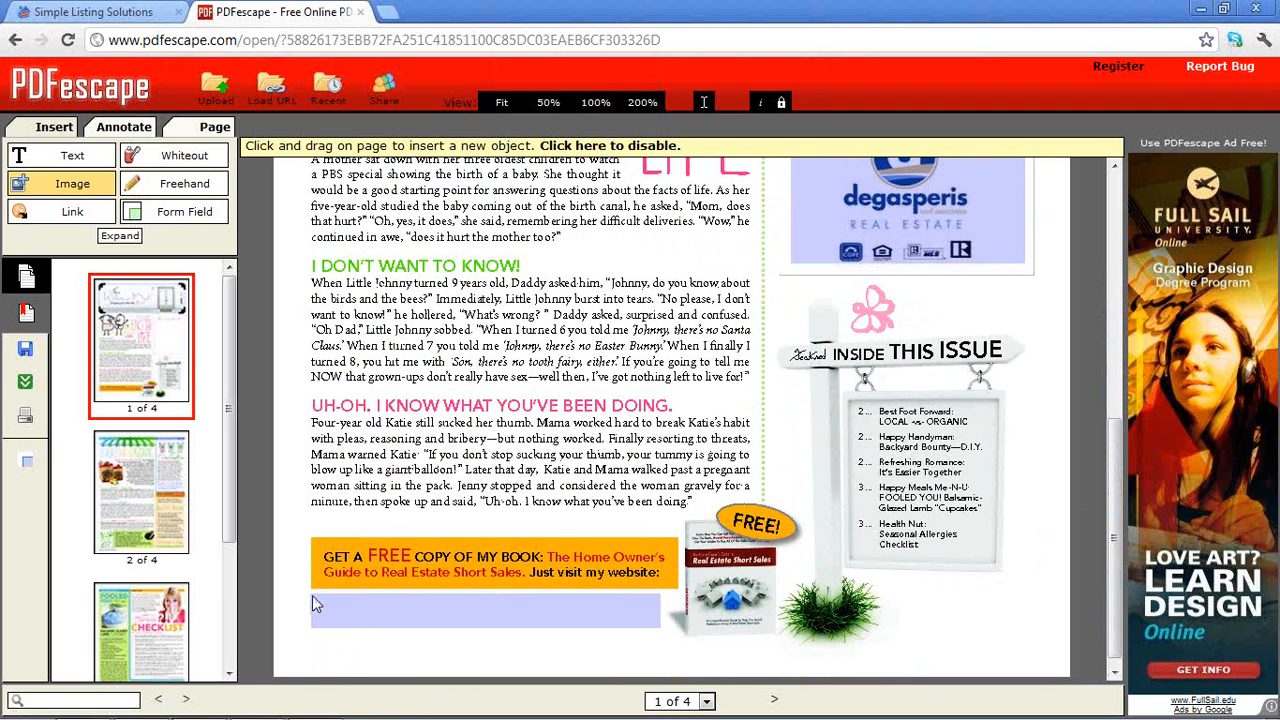
{"action": "left_click_drag", "start_coordinate": [312, 597], "coordinate": [668, 632]}
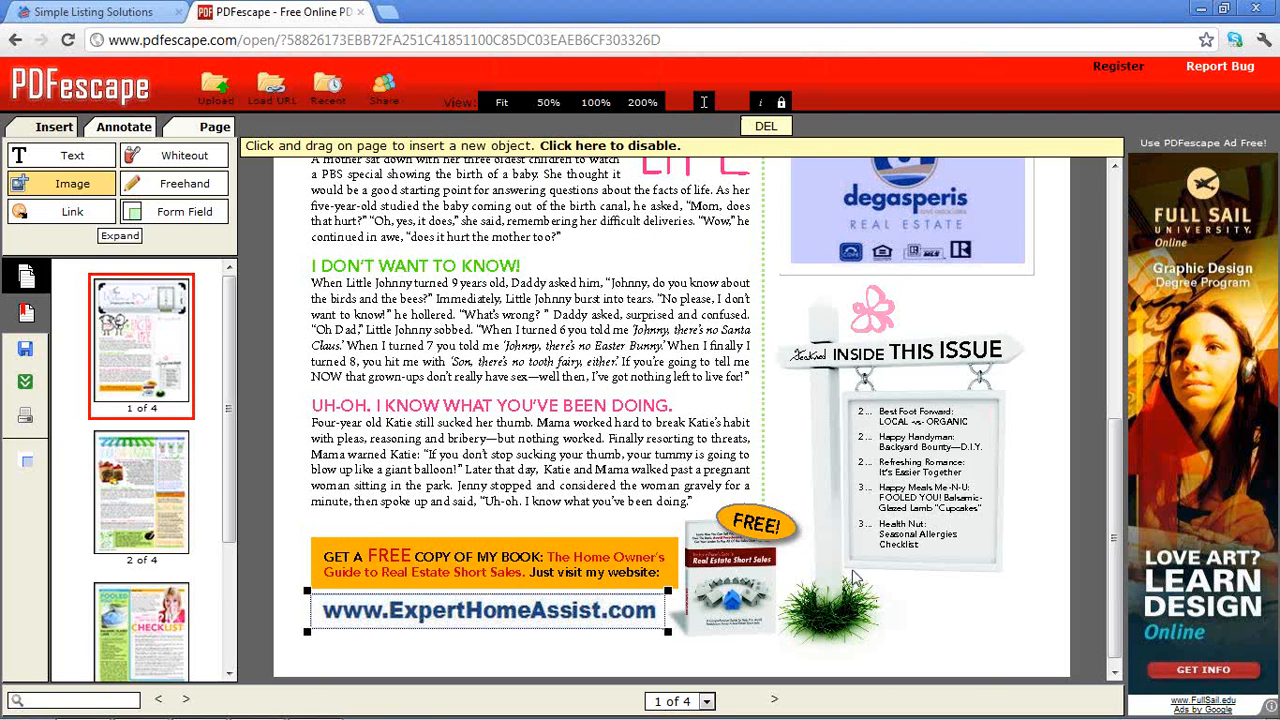
{"action": "scroll", "coordinate": [228, 336], "scroll_direction": "down", "scroll_amount": 3}
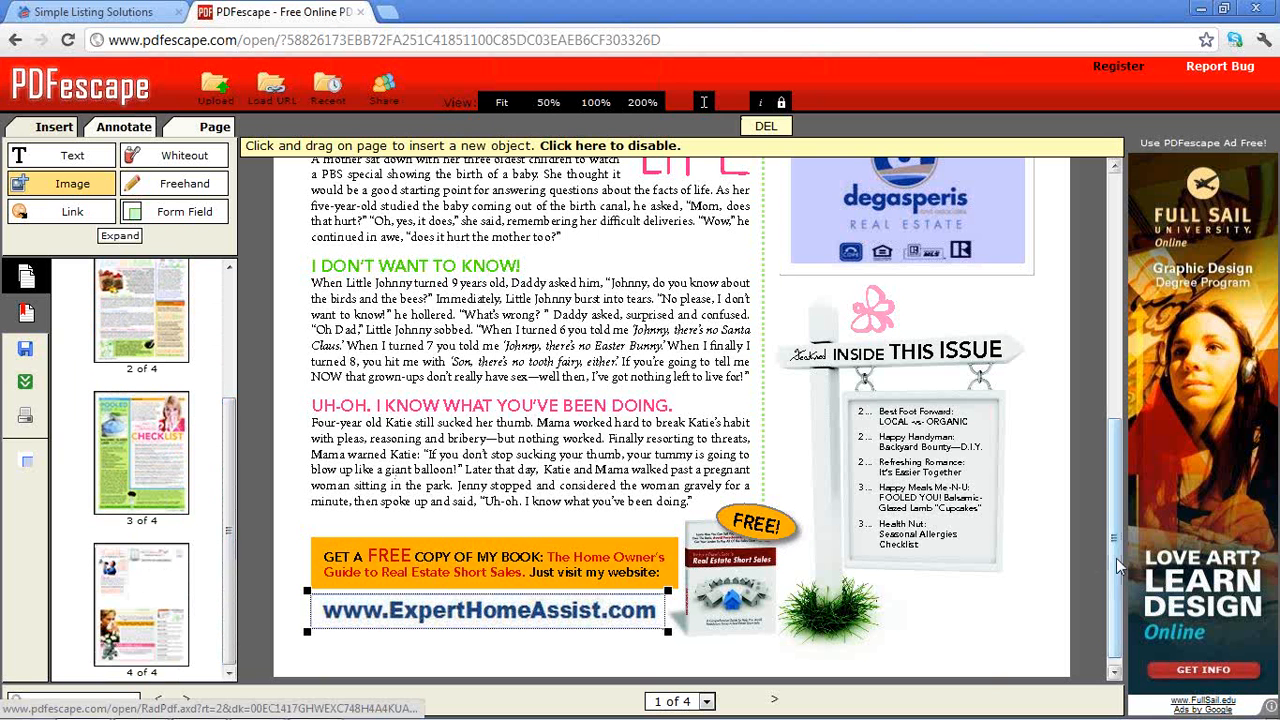
{"action": "left_click_drag", "start_coordinate": [1116, 520], "coordinate": [1113, 526]}
Go to page 4 and upload return_address.jpg as a new image
{"action": "left_click", "coordinate": [168, 615]}
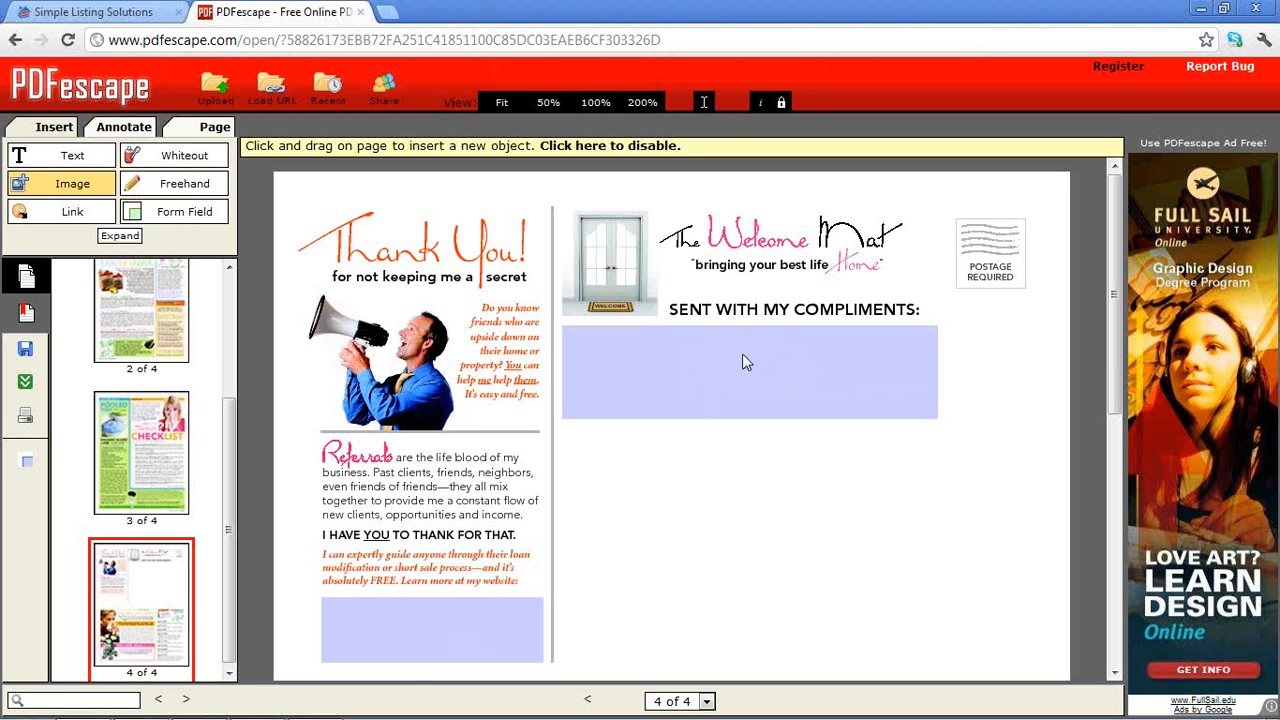
{"action": "left_click", "coordinate": [63, 183]}
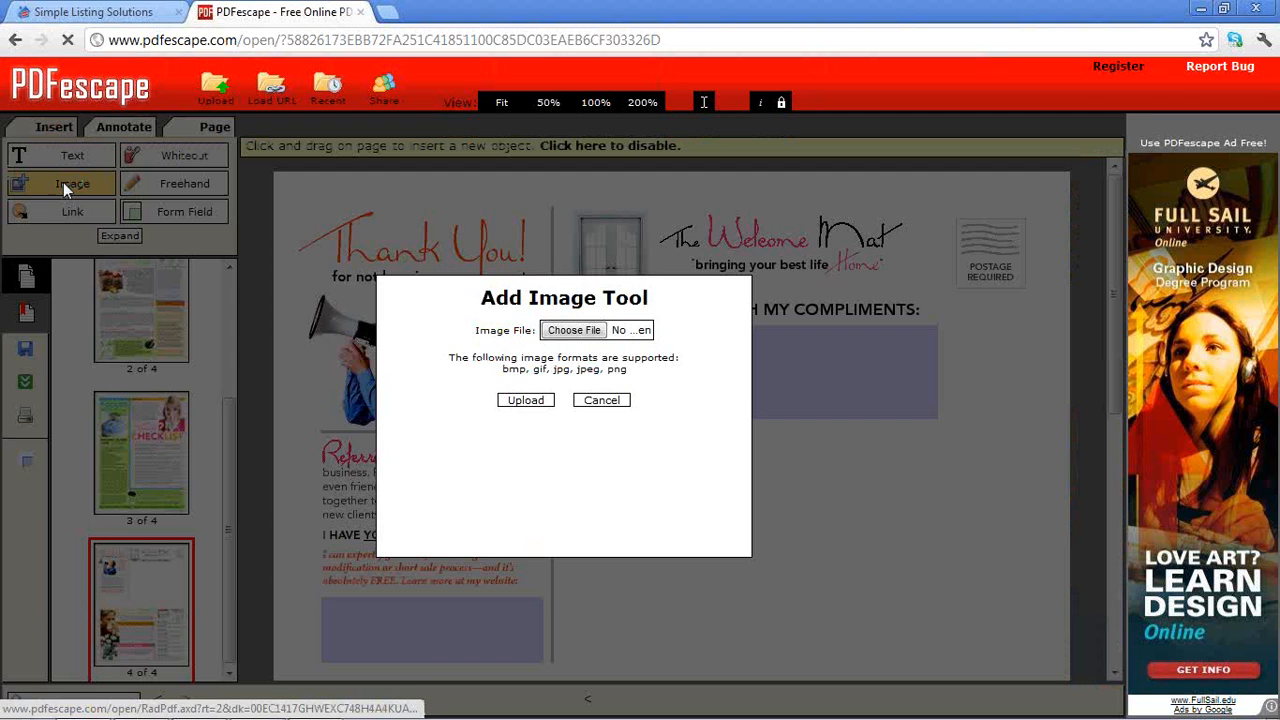
{"action": "left_click", "coordinate": [562, 334]}
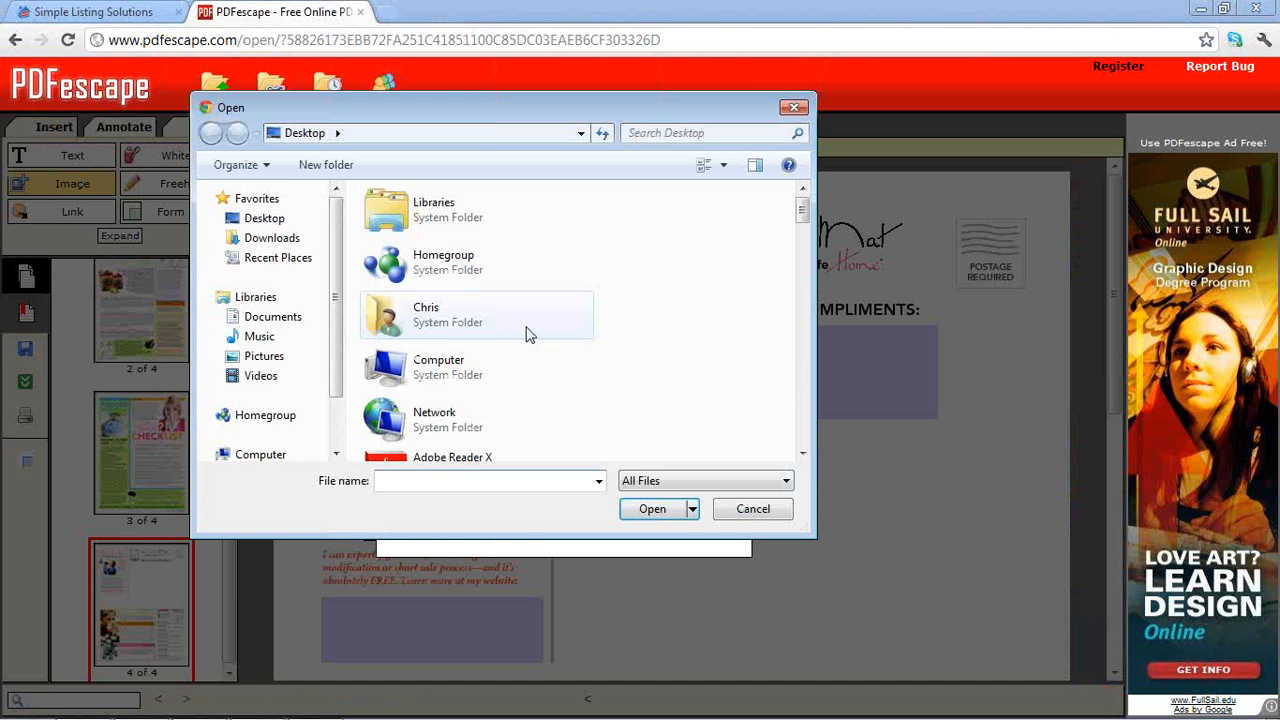
{"action": "type", "text": "r"}
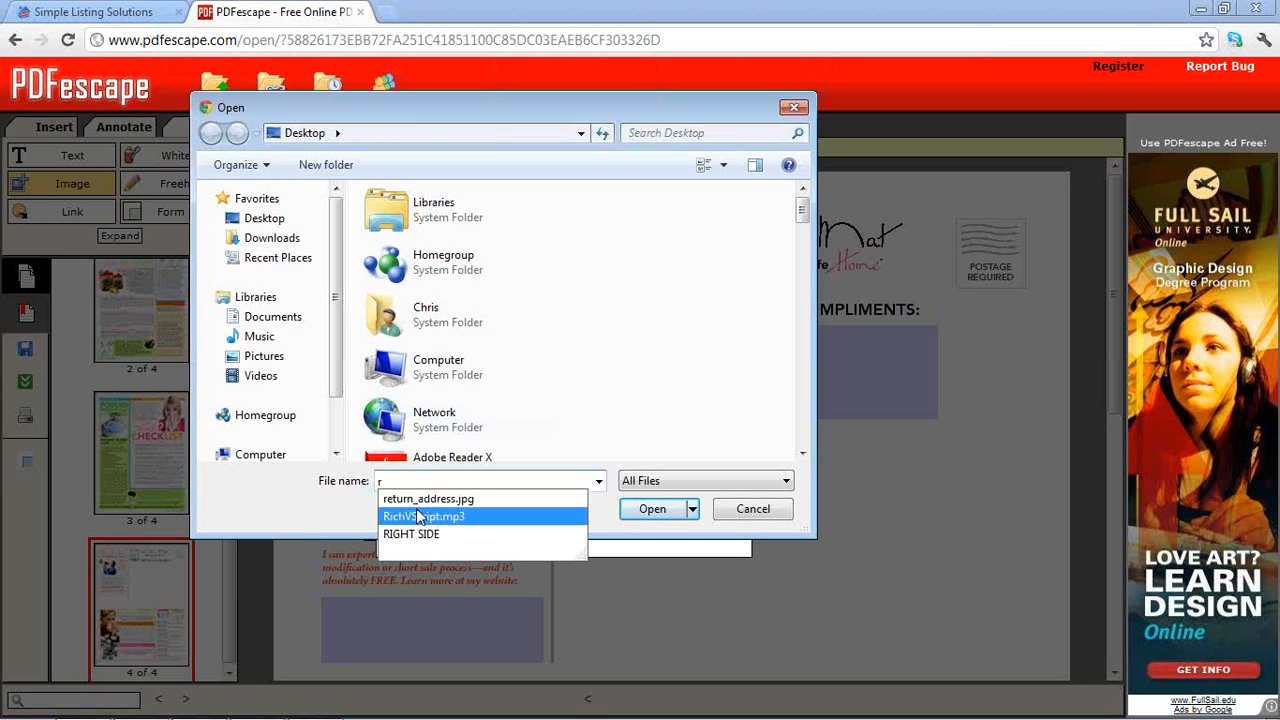
{"action": "left_click", "coordinate": [418, 499]}
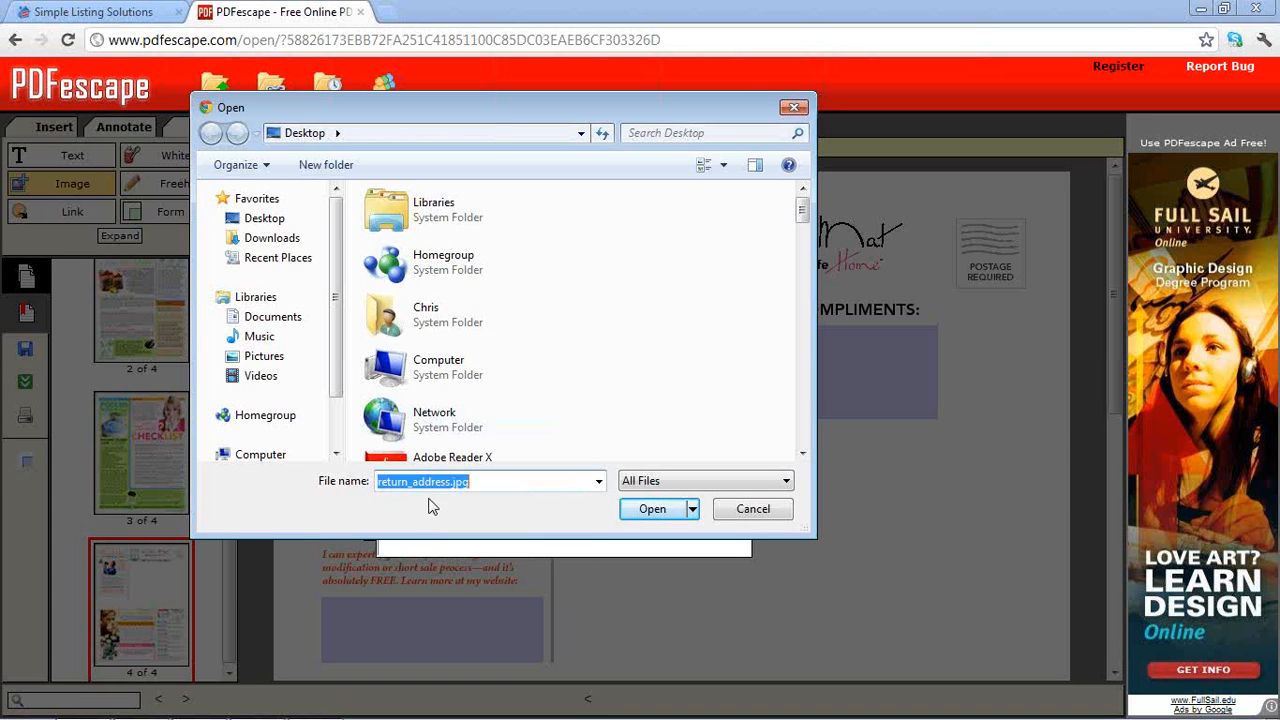
{"action": "left_click", "coordinate": [652, 510]}
{"action": "left_click", "coordinate": [536, 401]}
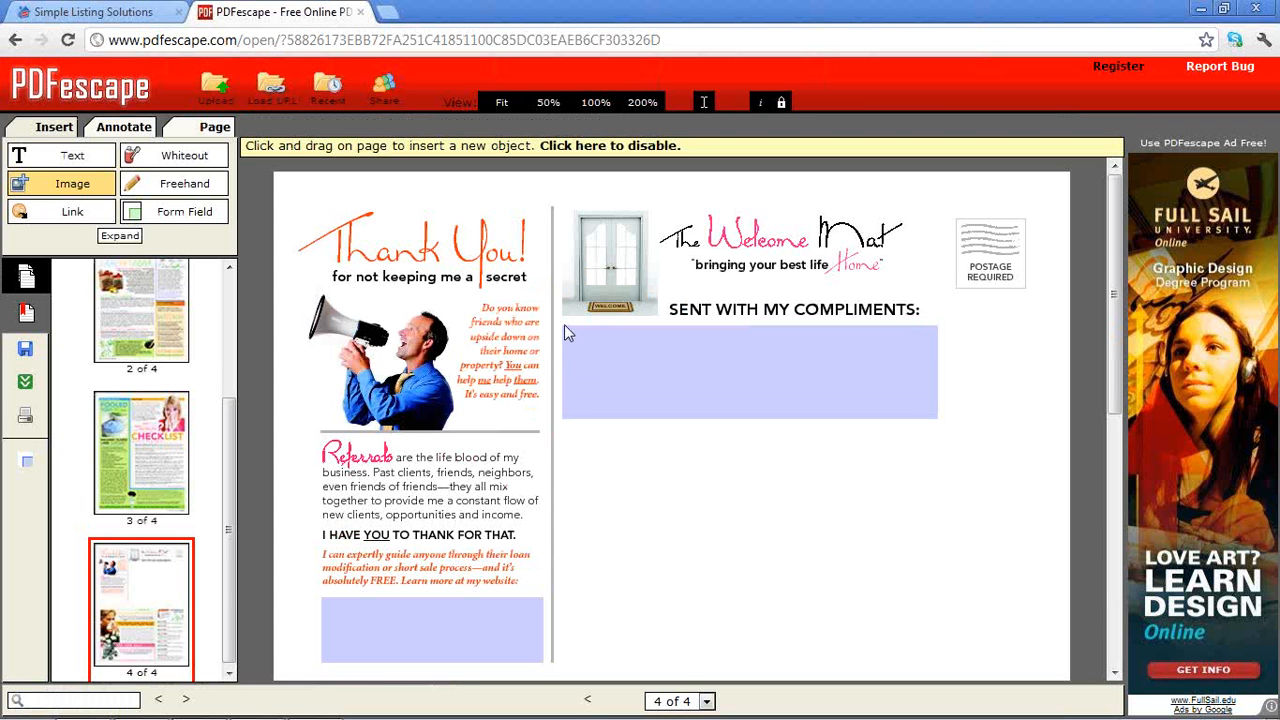
Drag the business-card image over the blue box under SENT WITH MY COMPLIMENTS
{"action": "left_click_drag", "start_coordinate": [563, 325], "coordinate": [941, 424]}
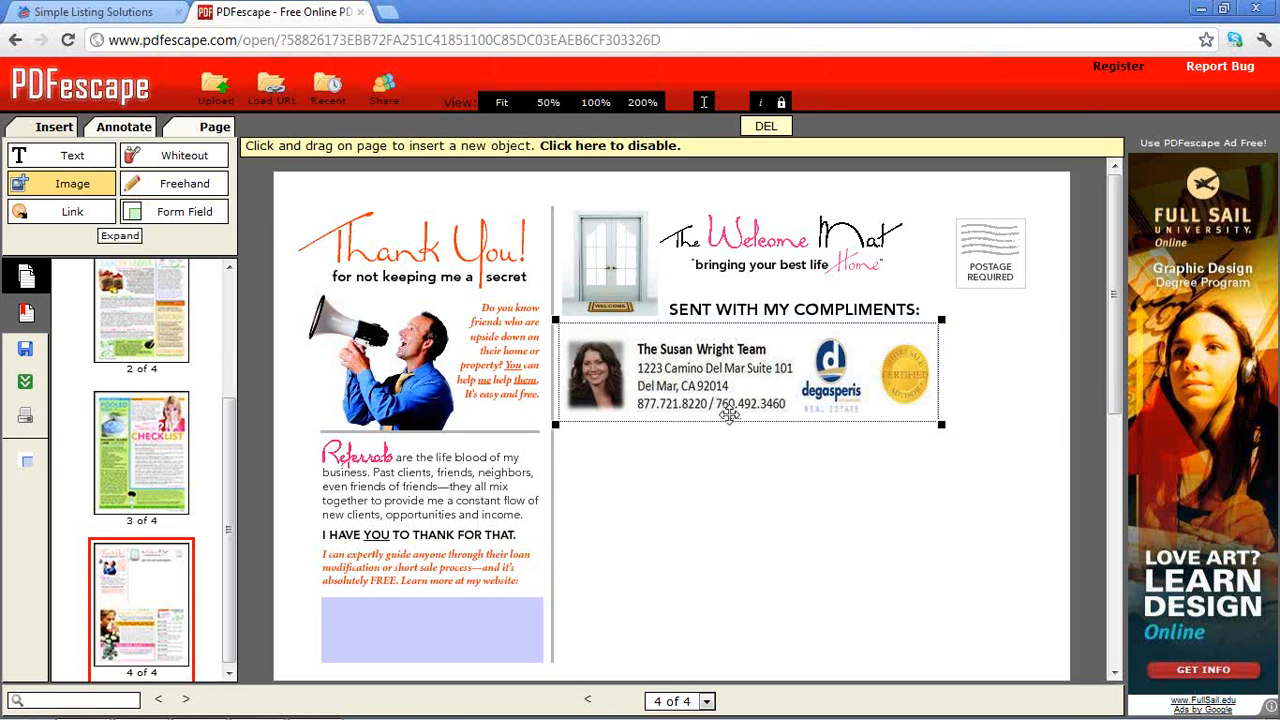
{"action": "left_click", "coordinate": [1116, 675]}
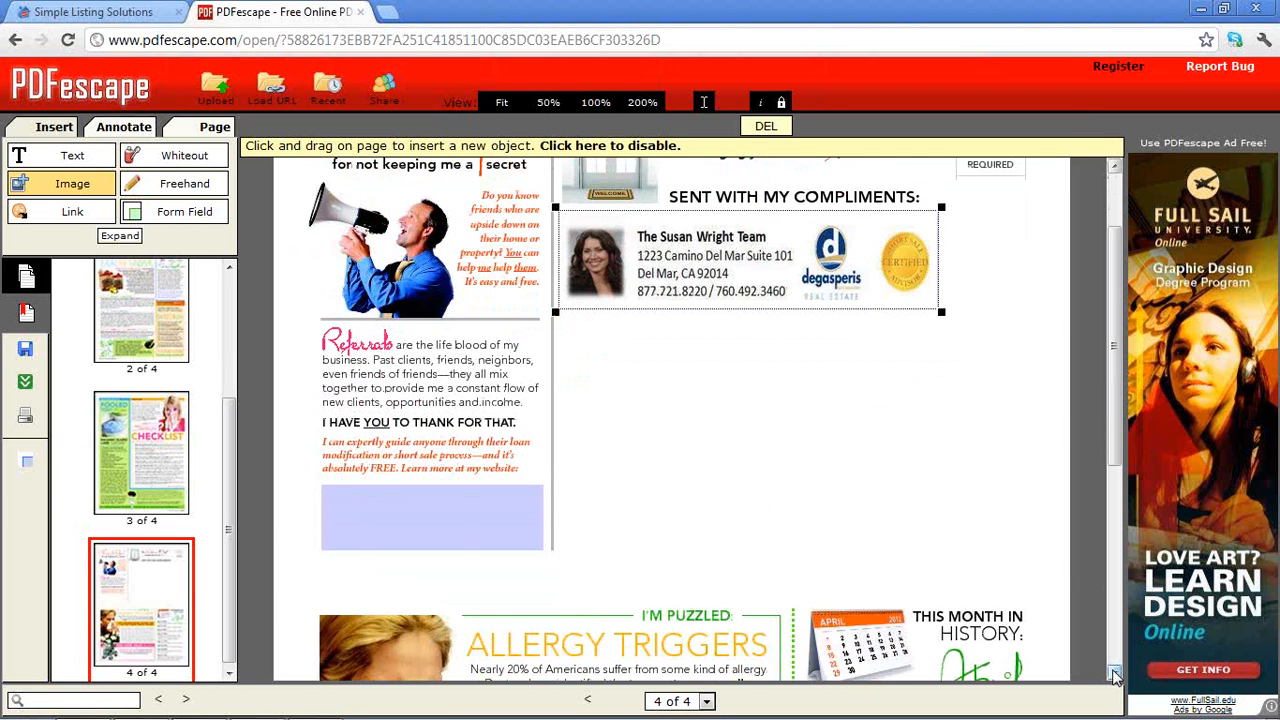
{"action": "left_click", "coordinate": [1116, 675]}
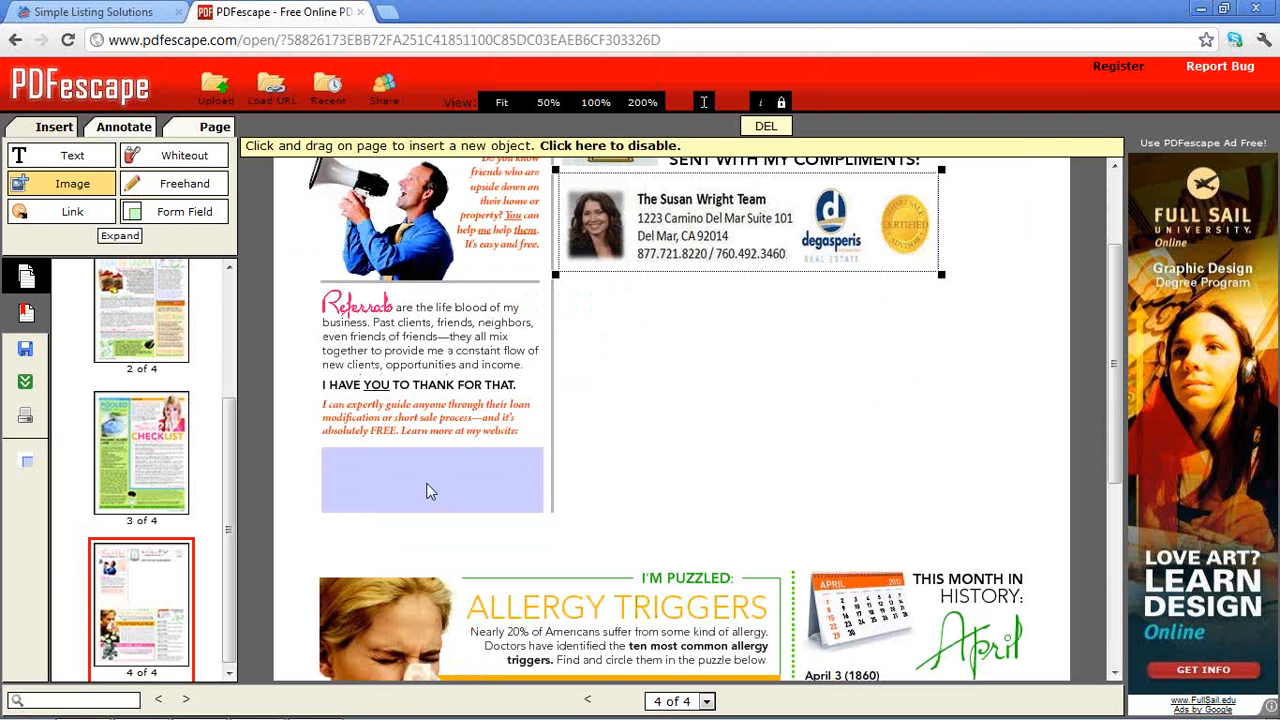
Upload domain_two.jpg as a new image to insert
{"action": "left_click", "coordinate": [68, 186]}
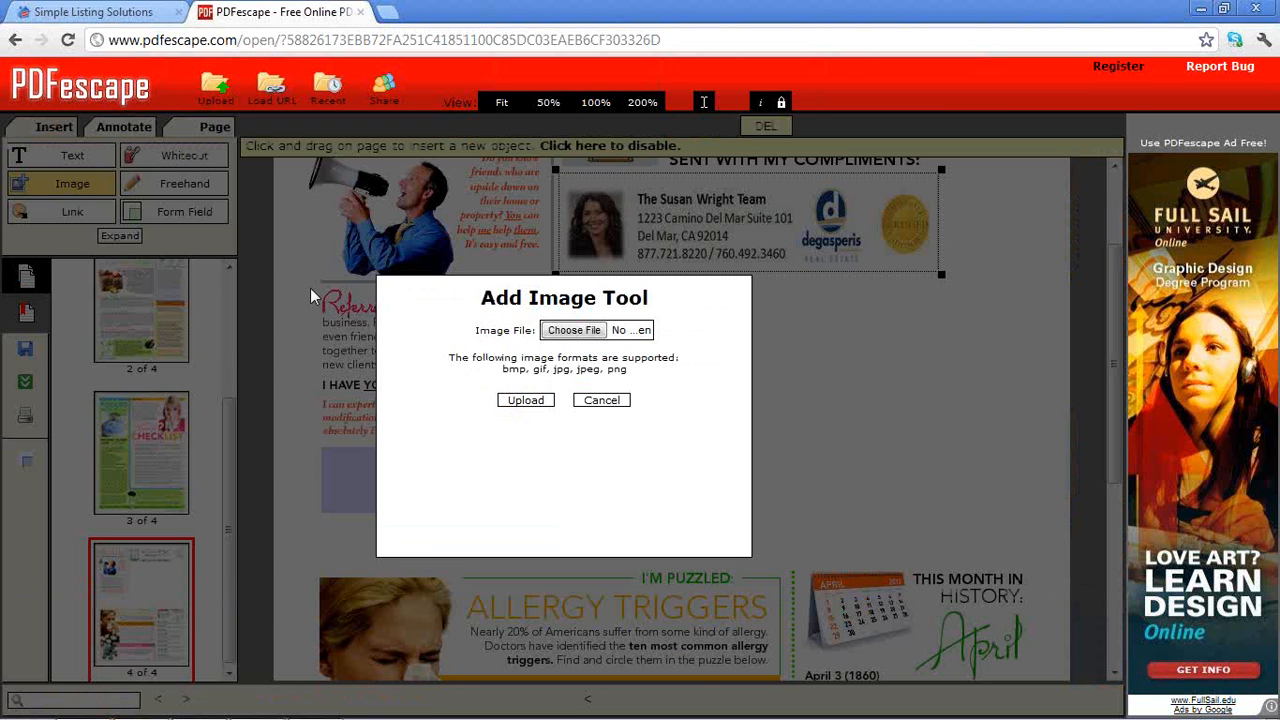
{"action": "left_click", "coordinate": [573, 333]}
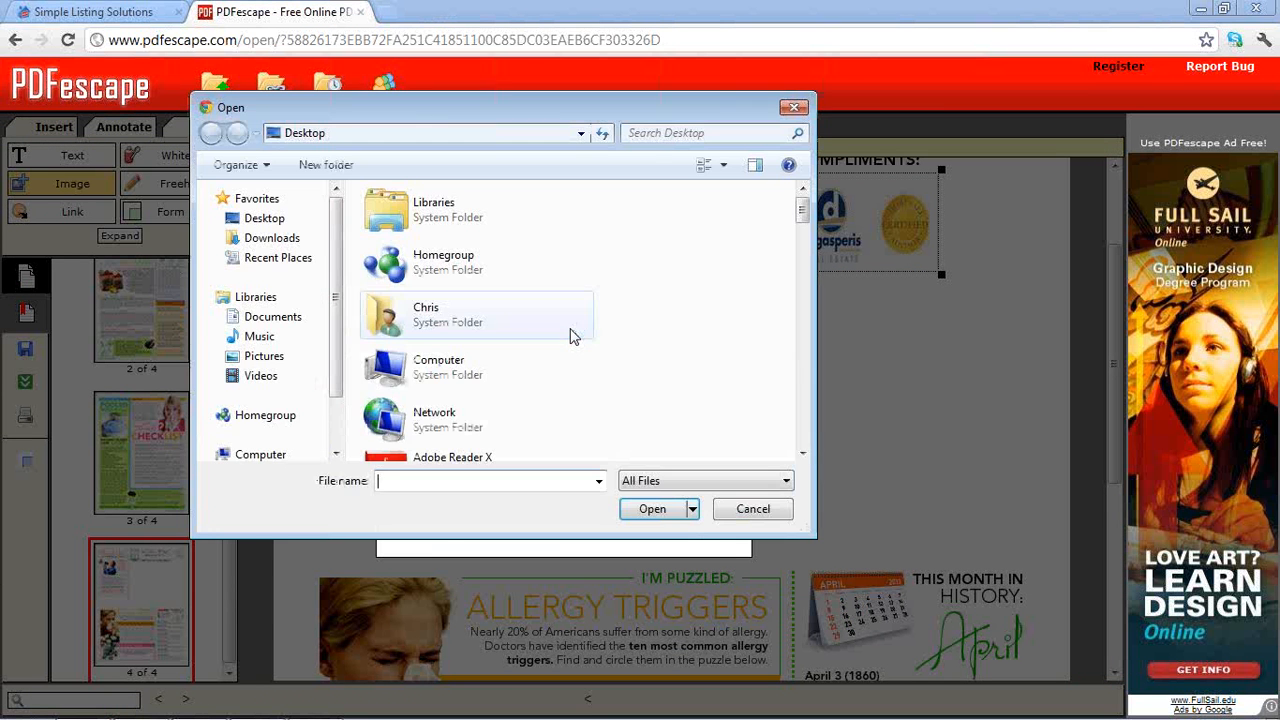
{"action": "type", "text": "do"}
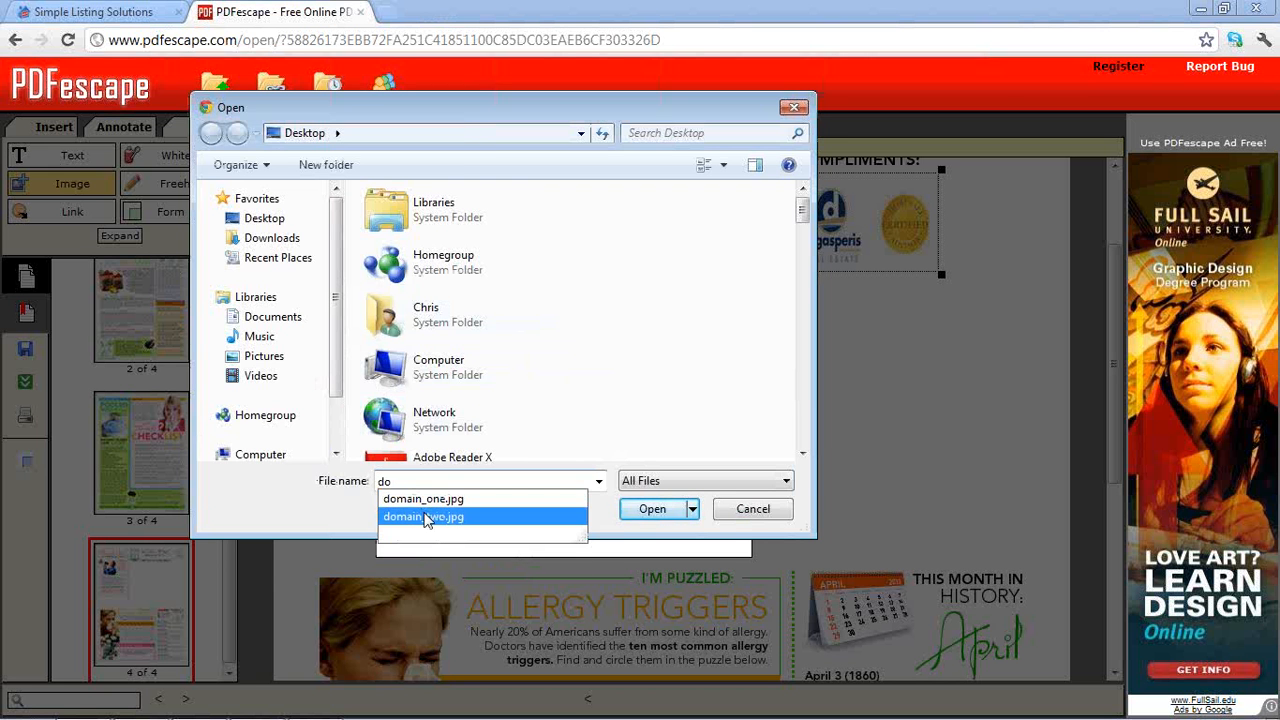
{"action": "left_click", "coordinate": [425, 517]}
{"action": "left_click", "coordinate": [654, 512]}
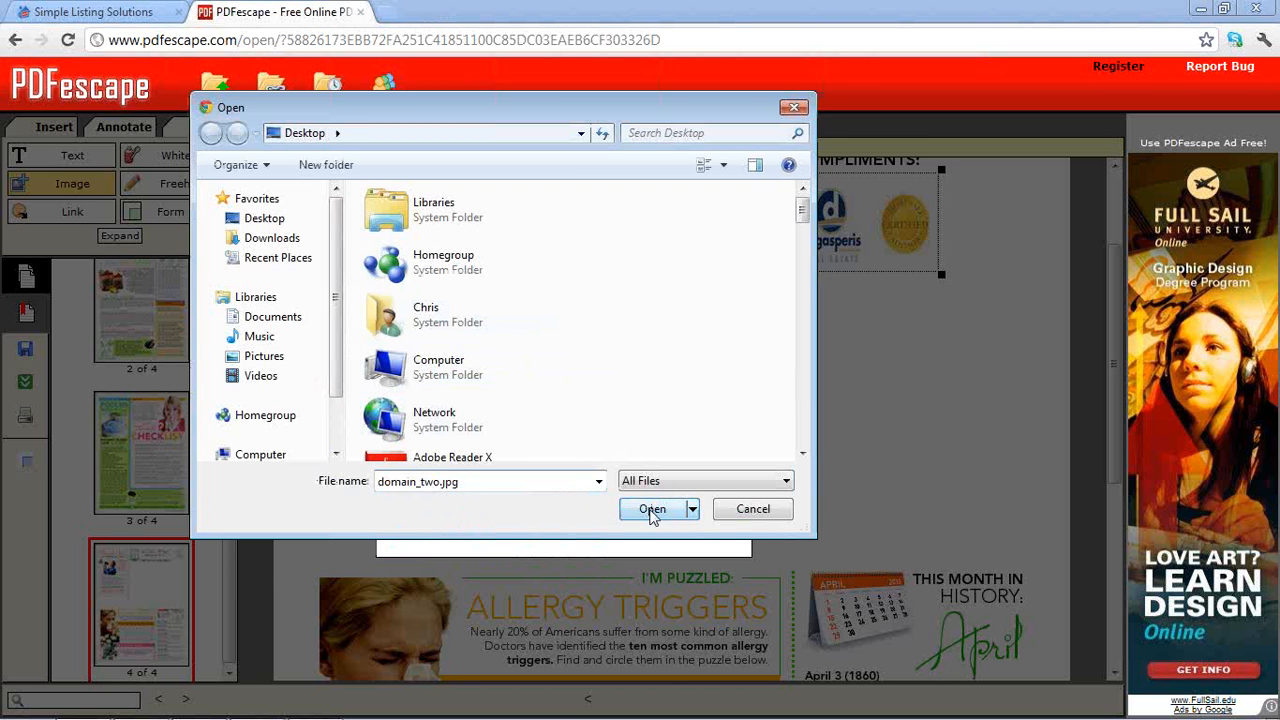
{"action": "left_click", "coordinate": [540, 401]}
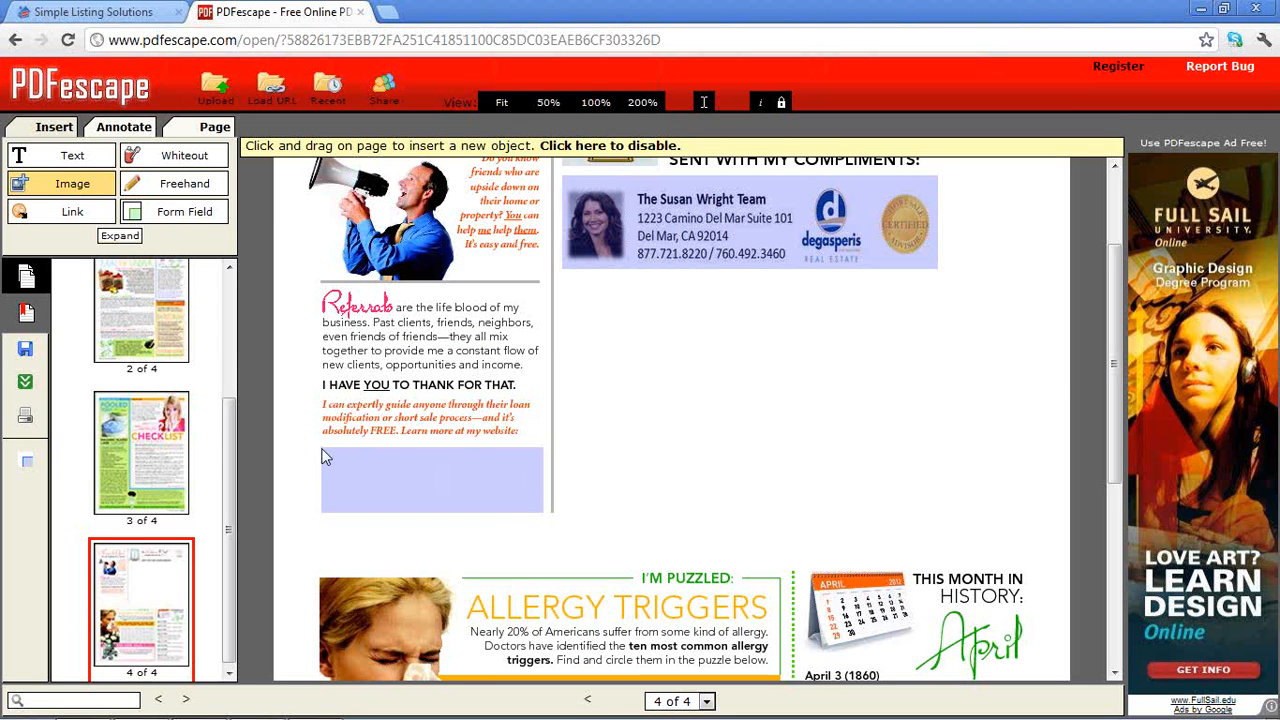
Place the website image in the box under 'Learn more at my website' and widen it to fit
{"action": "left_click_drag", "start_coordinate": [325, 457], "coordinate": [546, 516]}
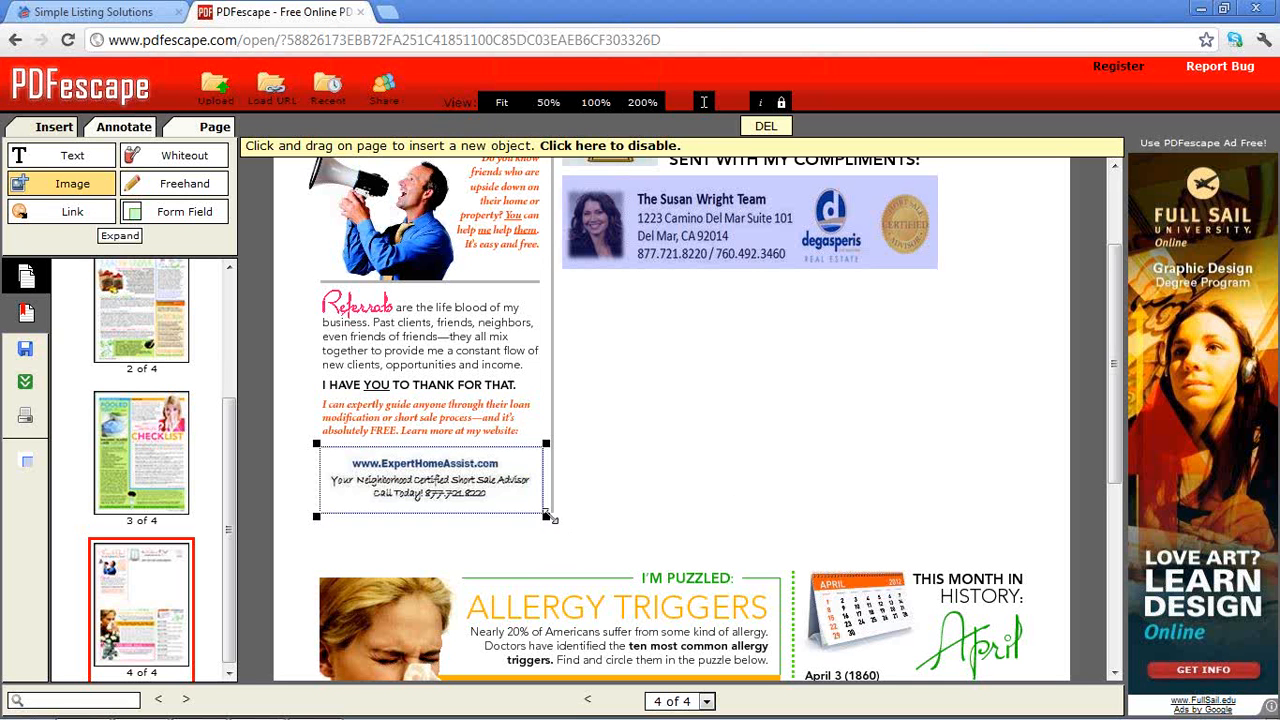
{"action": "left_click_drag", "start_coordinate": [546, 516], "coordinate": [553, 530]}
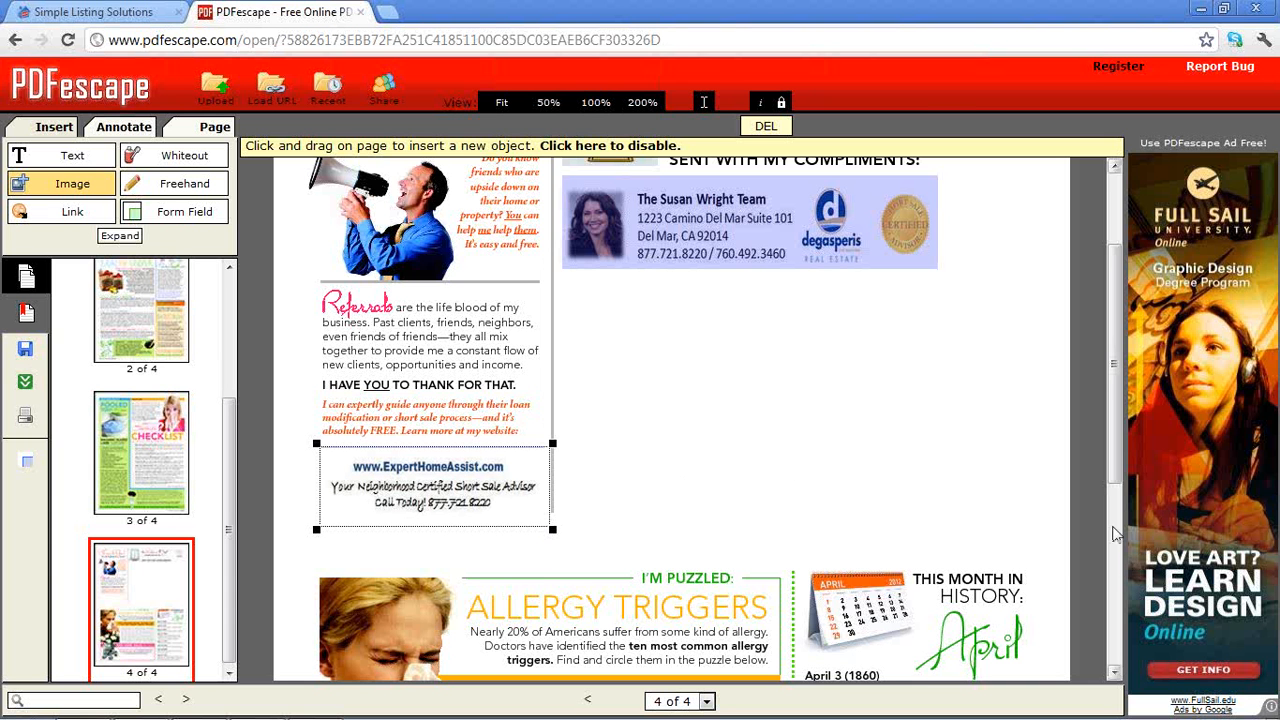
{"action": "left_click_drag", "start_coordinate": [1118, 476], "coordinate": [1118, 677]}
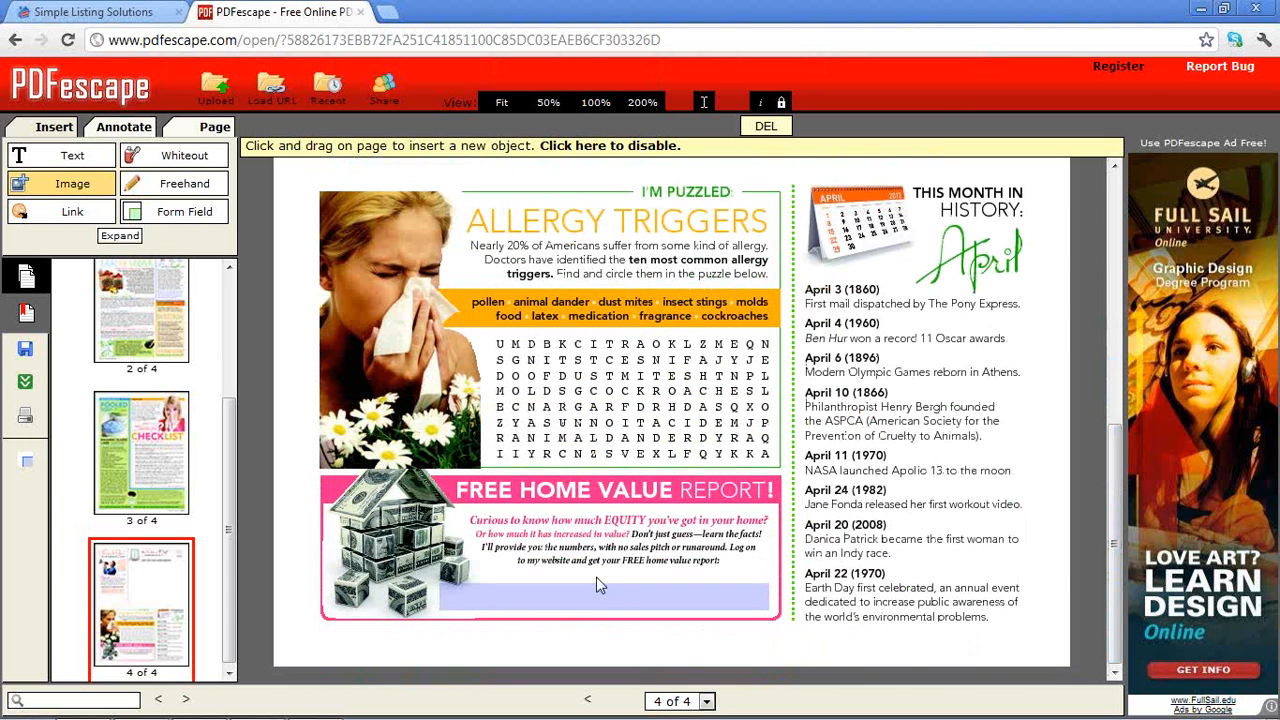
Upload domain_one.jpg and drag it over the FREE HOME VALUE REPORT field
{"action": "left_click", "coordinate": [57, 183]}
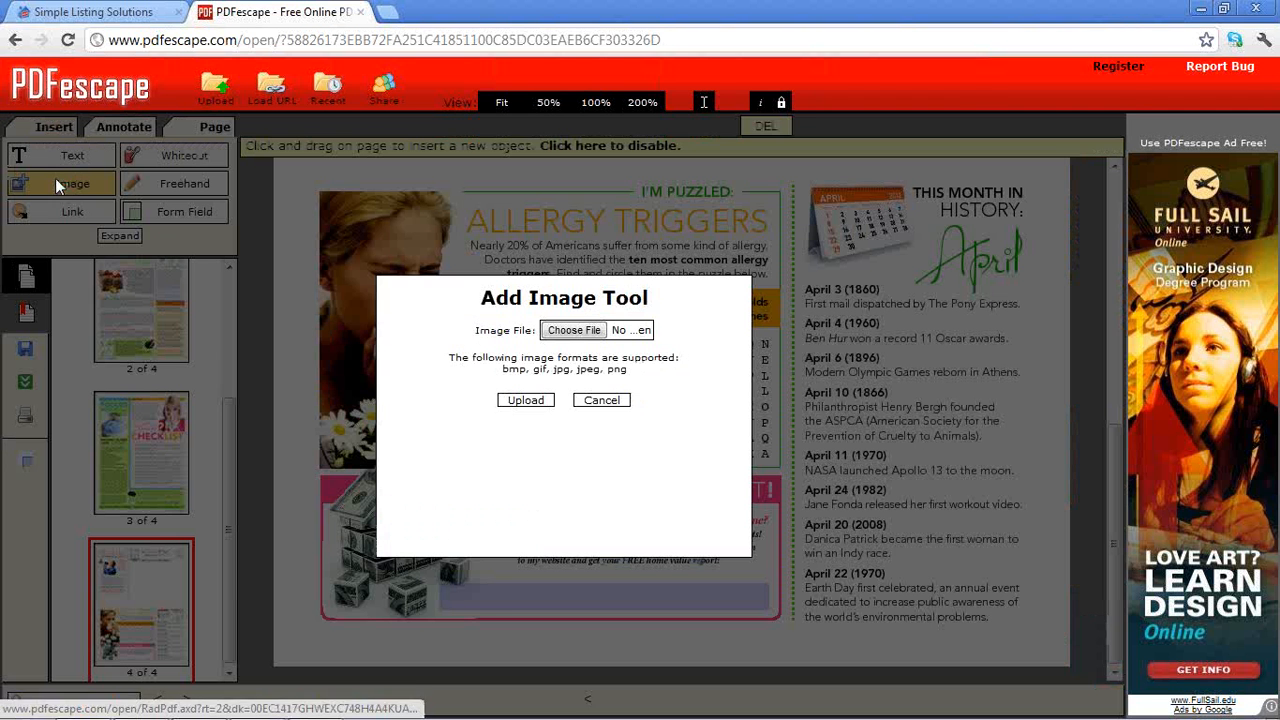
{"action": "left_click", "coordinate": [603, 331]}
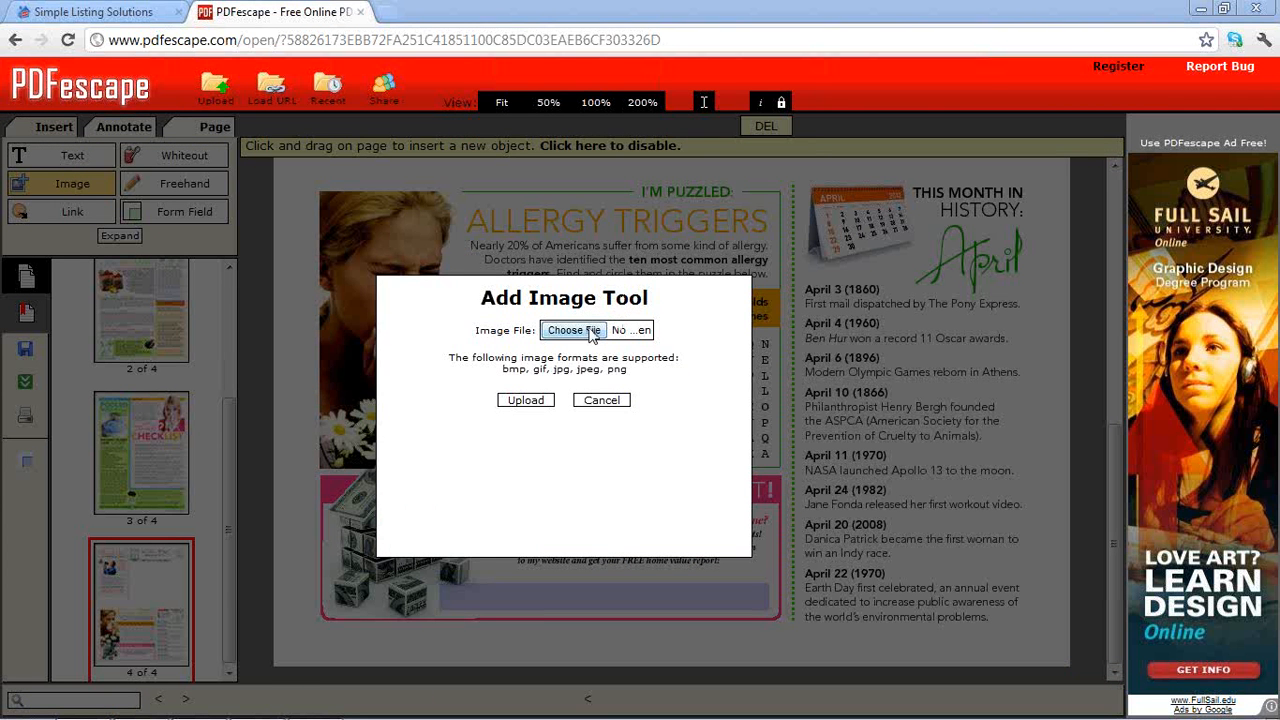
{"action": "left_click", "coordinate": [392, 489]}
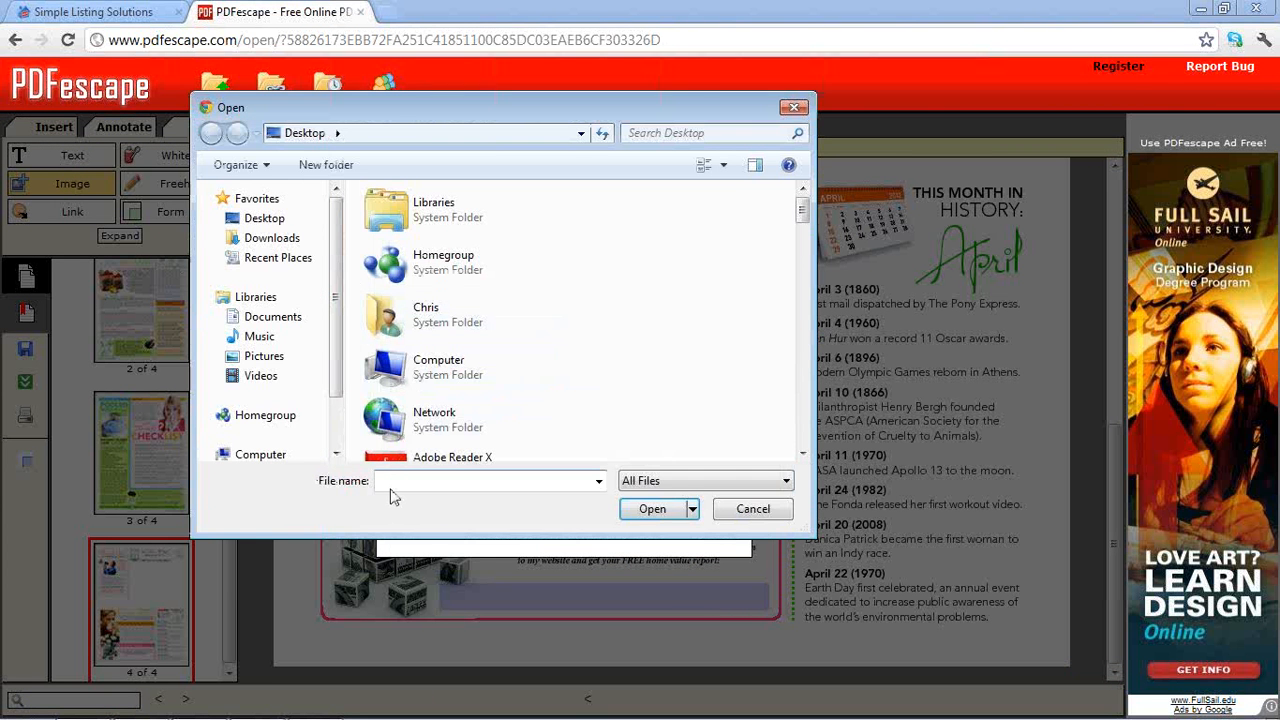
{"action": "type", "text": "d"}
{"action": "left_click", "coordinate": [417, 499]}
{"action": "left_click", "coordinate": [636, 512]}
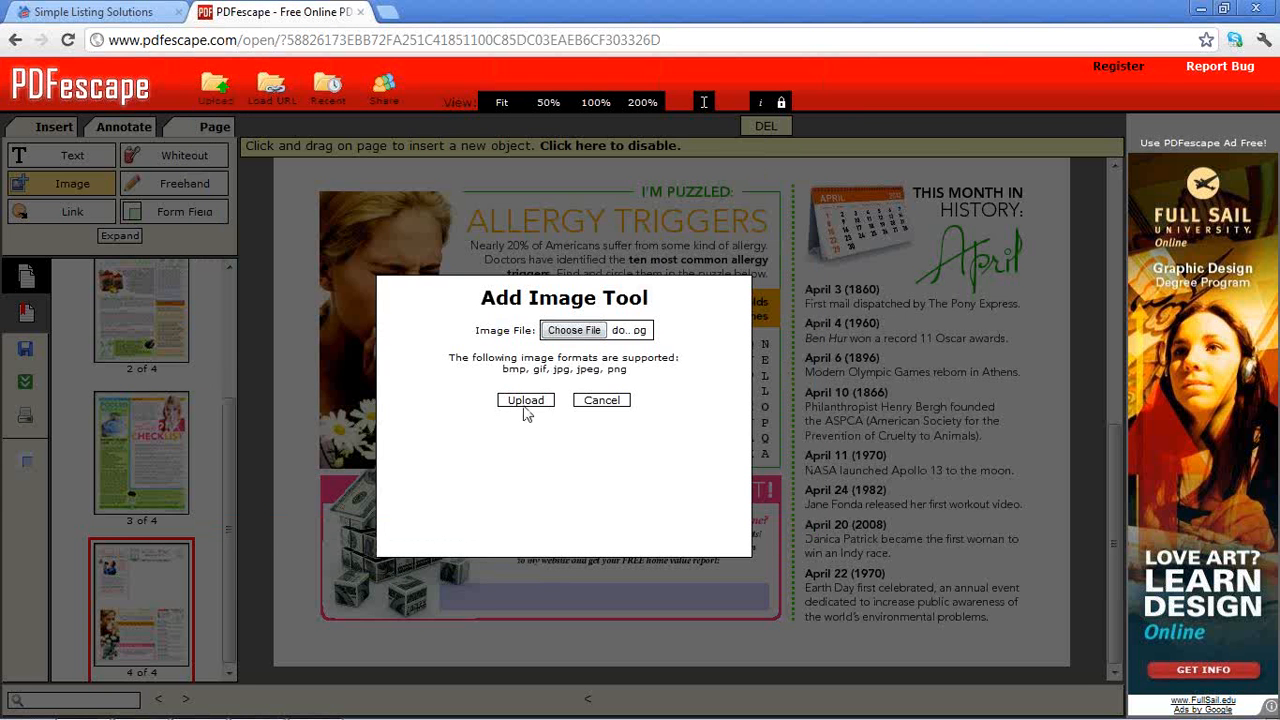
{"action": "left_click", "coordinate": [526, 402]}
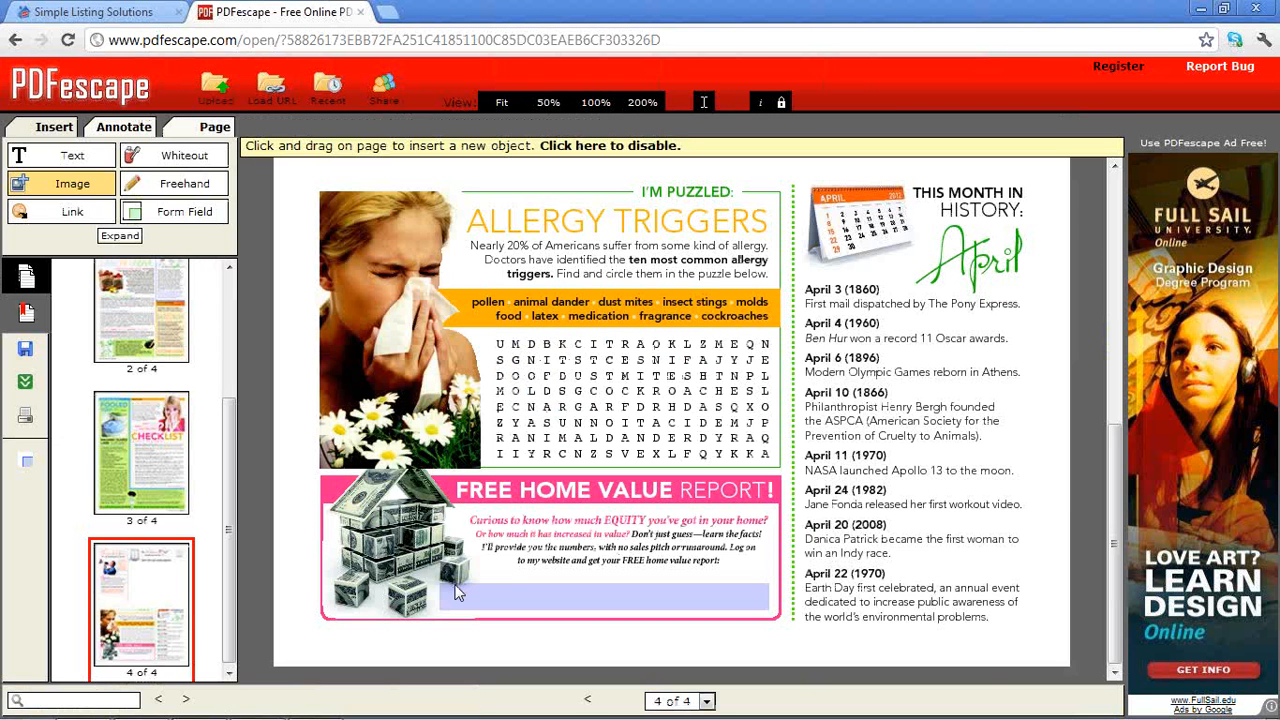
{"action": "left_click_drag", "start_coordinate": [438, 583], "coordinate": [776, 618]}
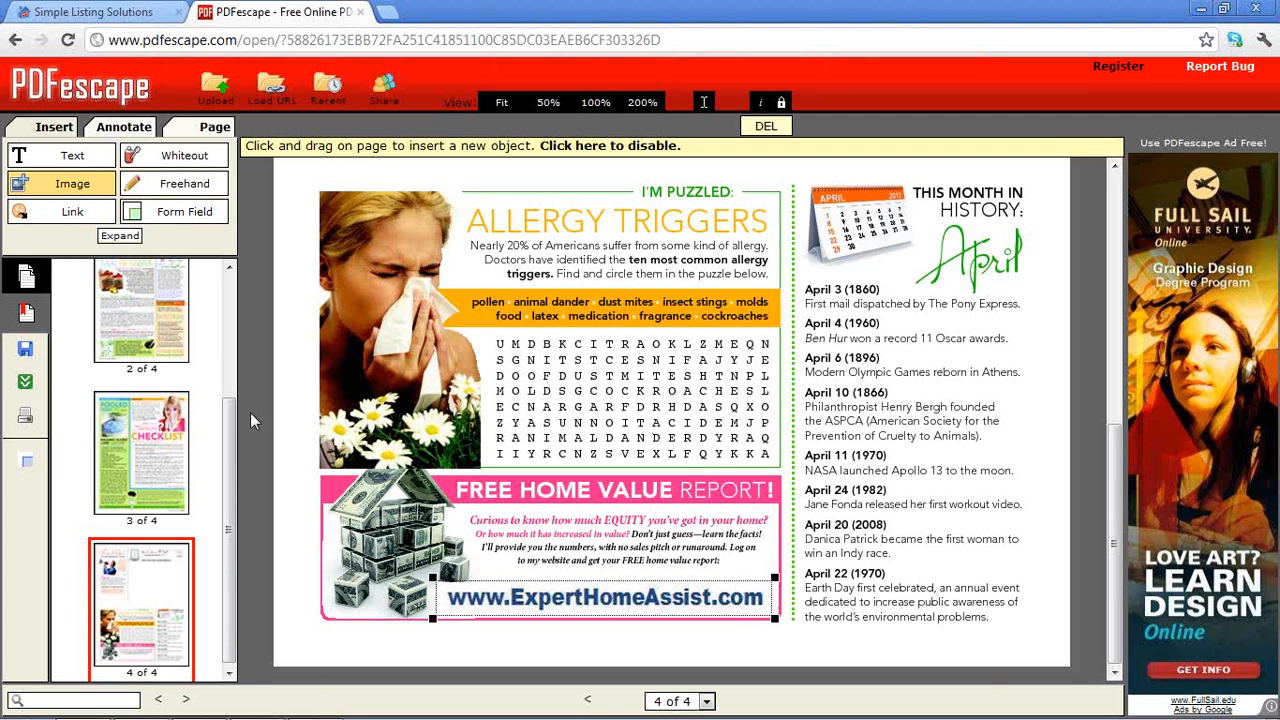
Save and download the edited newsletter PDF, keeping the downloaded file
{"action": "left_click", "coordinate": [25, 386]}
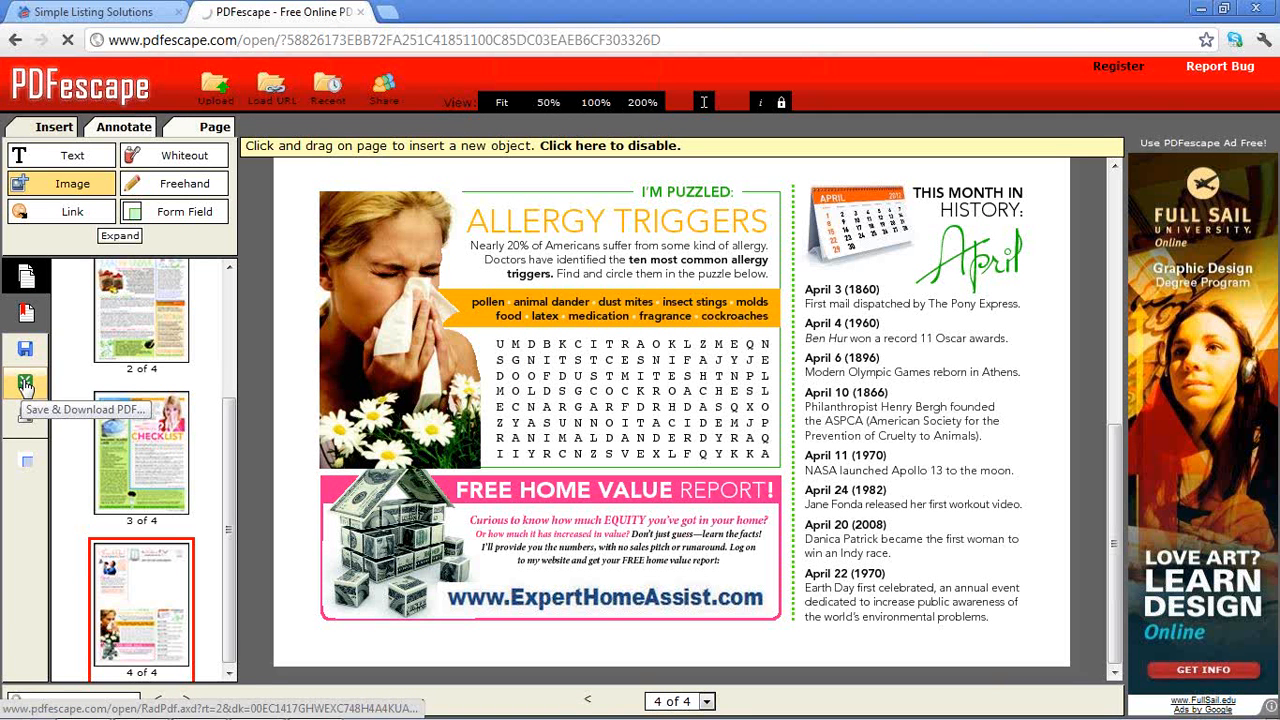
{"action": "left_click", "coordinate": [25, 385]}
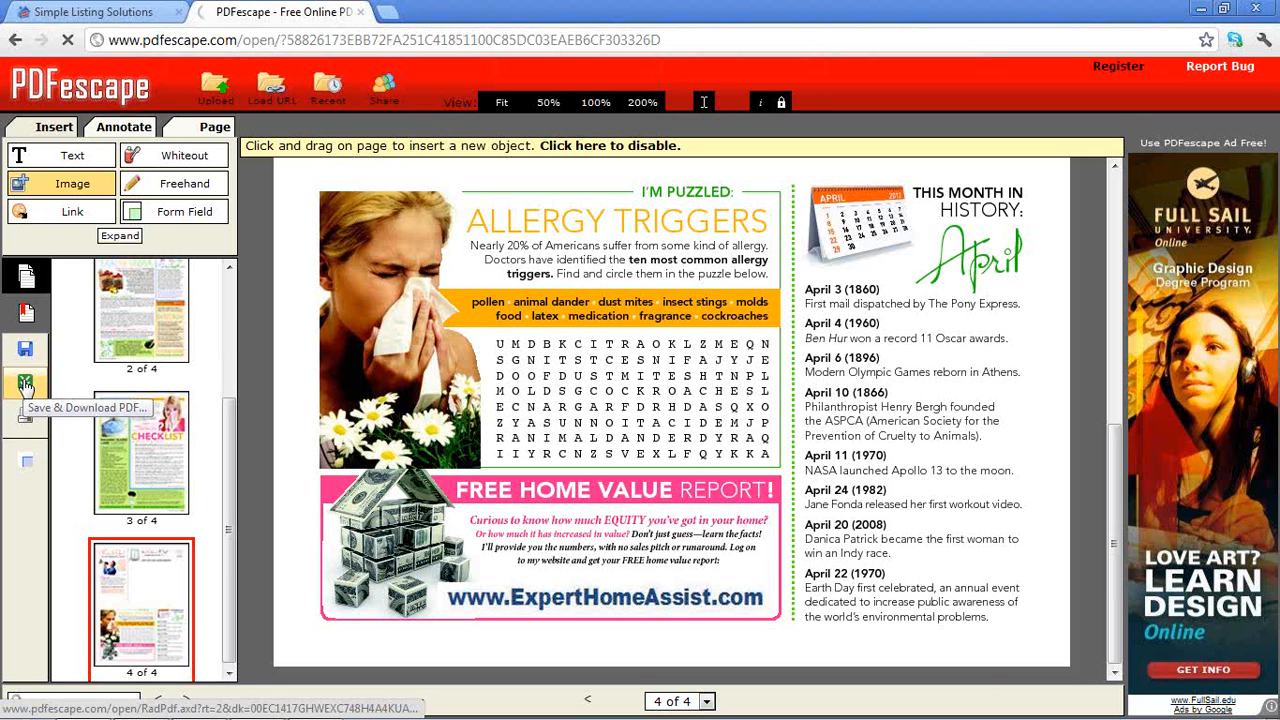
{"action": "left_click", "coordinate": [25, 385]}
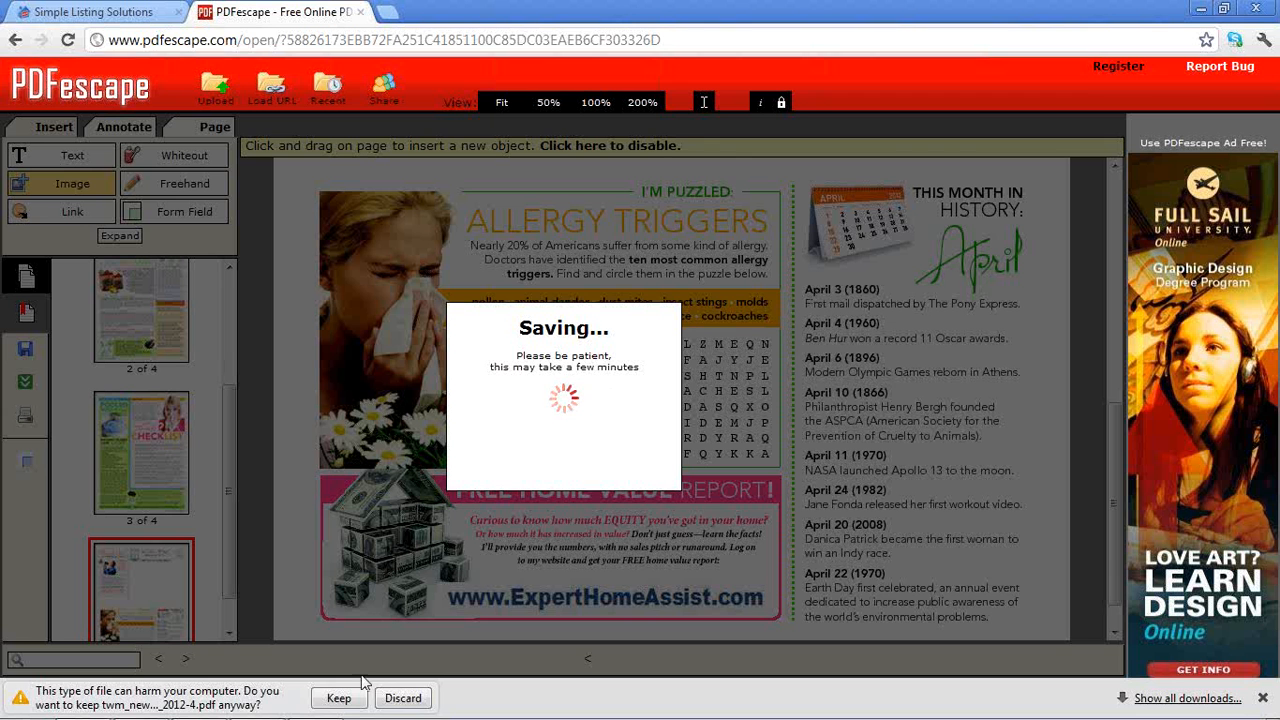
{"action": "left_click", "coordinate": [339, 698]}
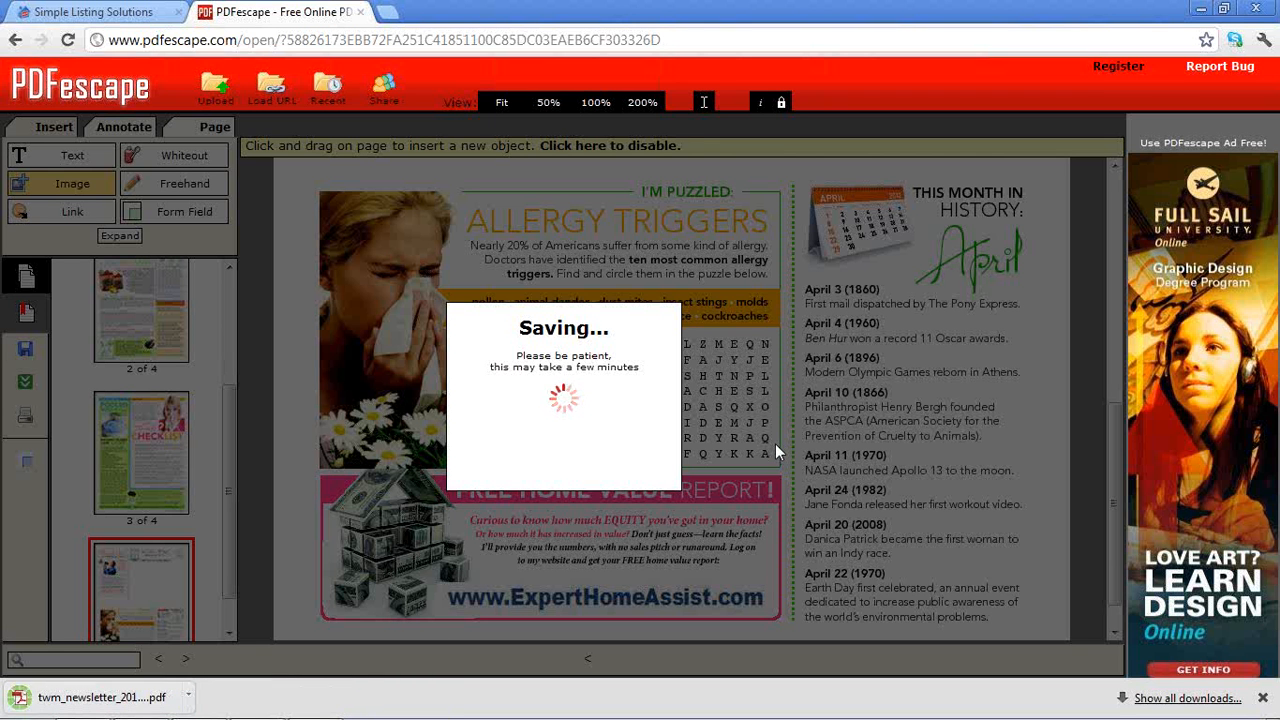